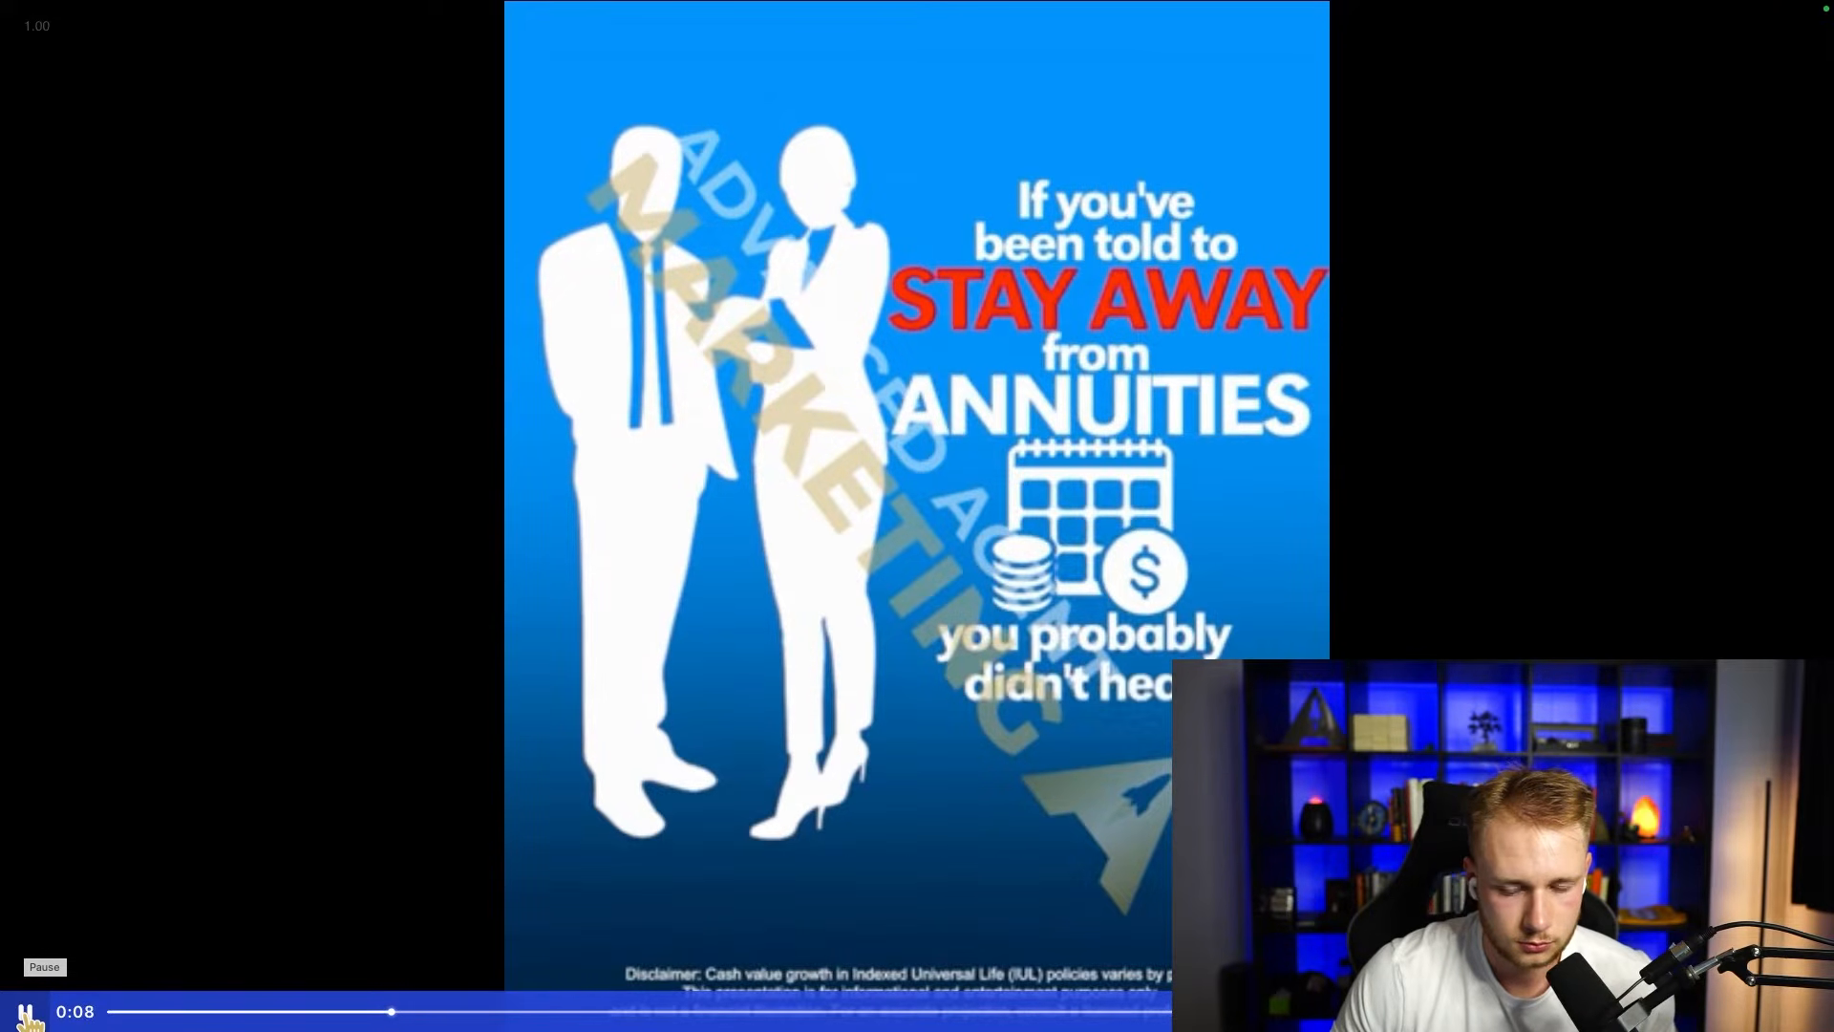
Step: Pause the sample annuities ad video and exit its full-screen playback
left_click(1063, 812)
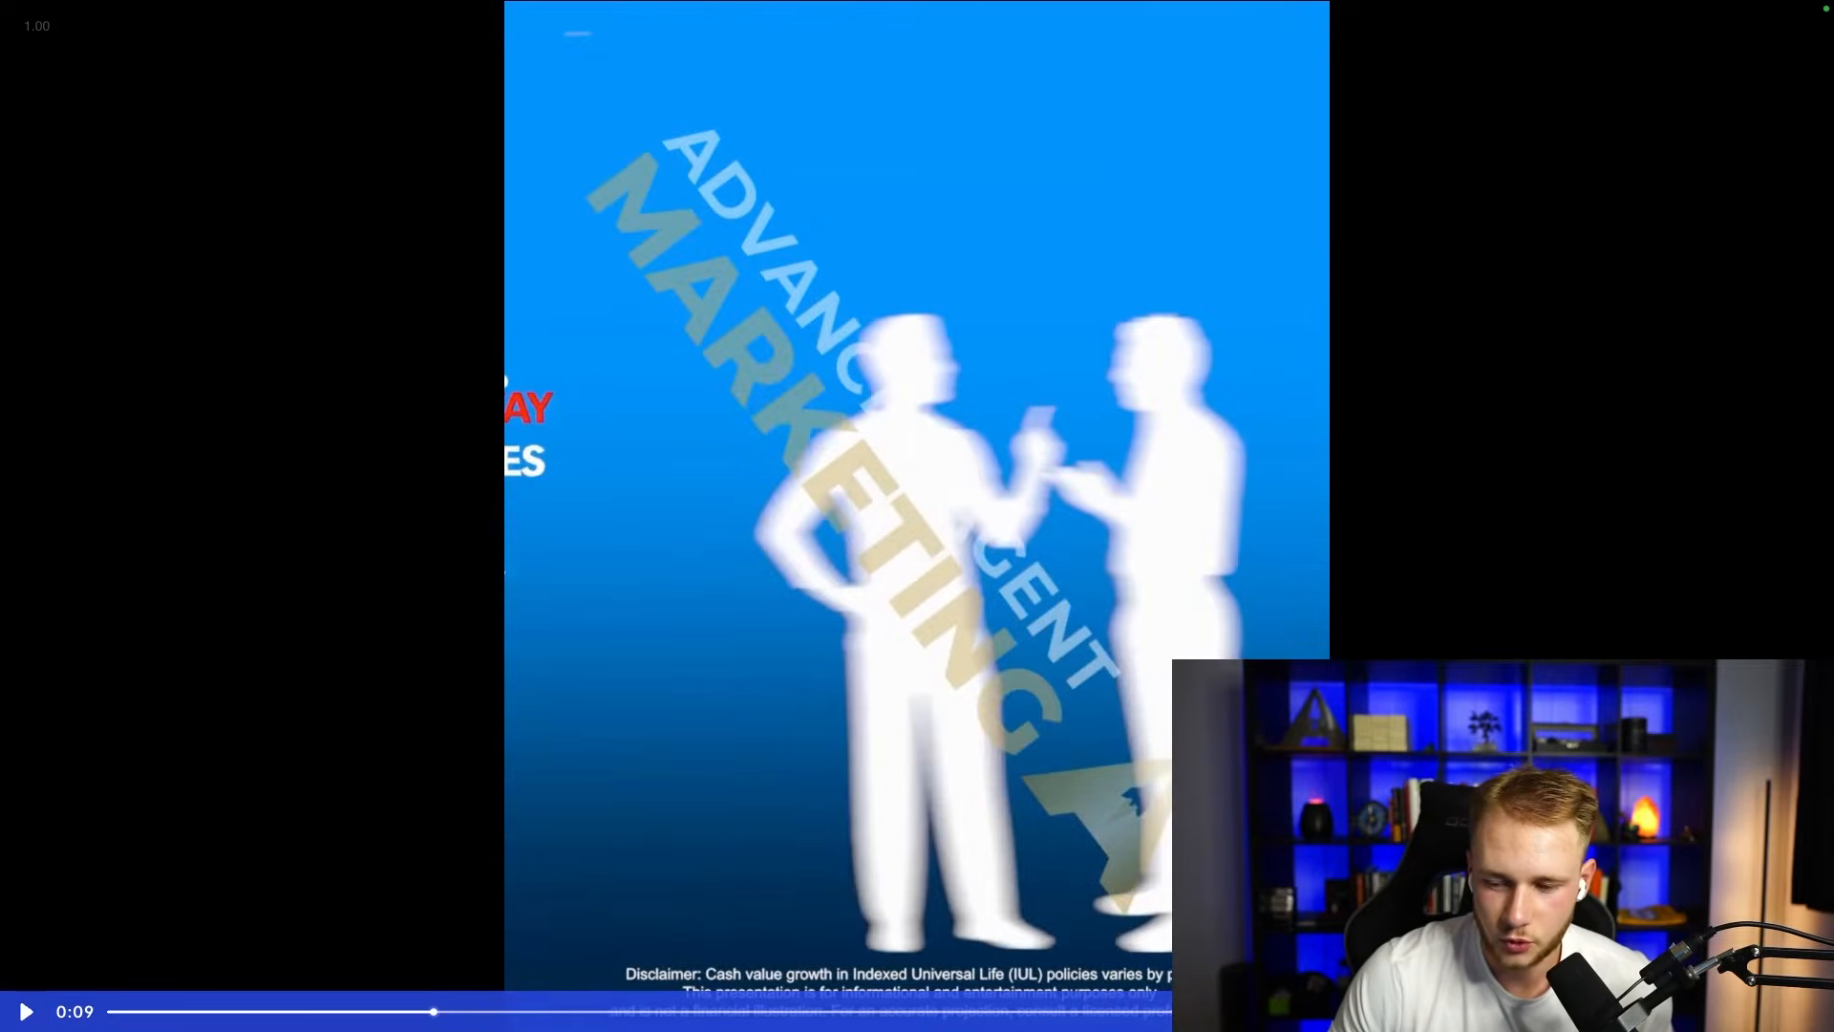
key("Escape")
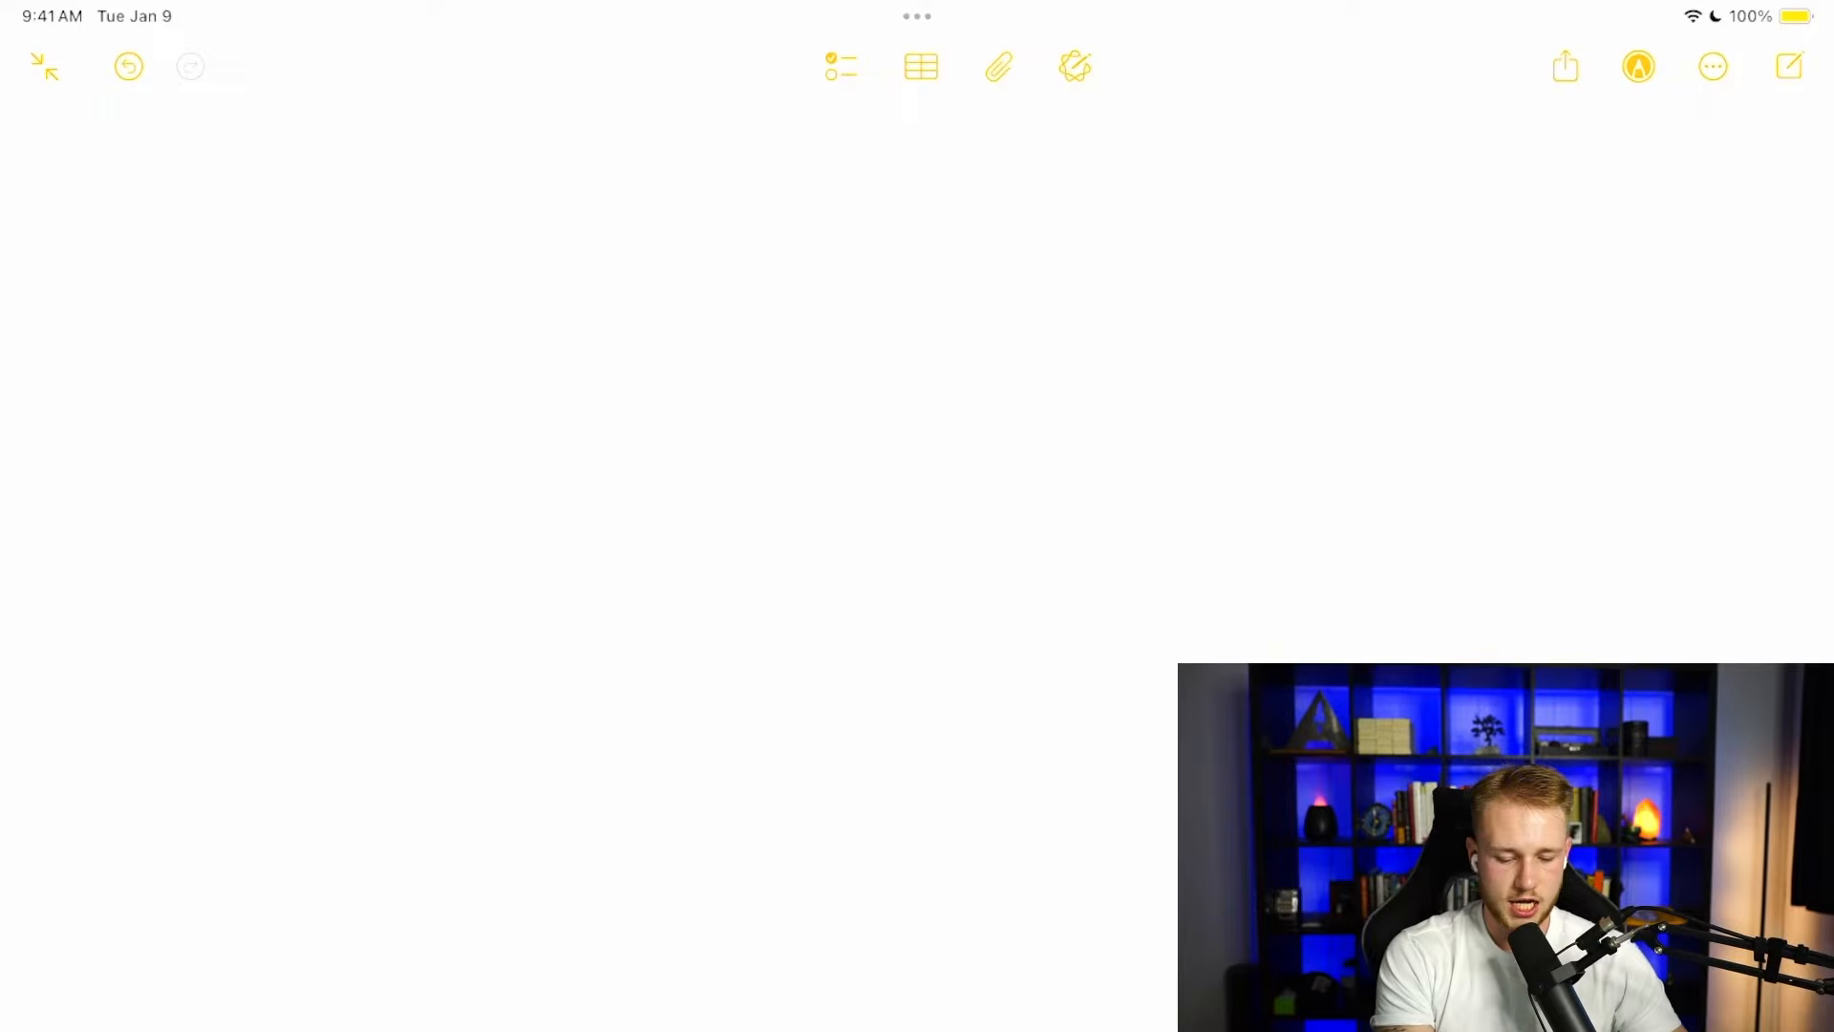
Step: Handwrite "Research" at the start of a blank note, with an arrow to "Scripts" and another arrow after it
mouse_move(168, 254)
left_mouse_down()
mouse_move(174, 322)
mouse_move(259, 253)
mouse_move(409, 285)
mouse_move(488, 265)
left_mouse_up()
mouse_move(488, 212)
left_mouse_down()
mouse_move(506, 288)
mouse_move(752, 249)
left_mouse_up()
left_click_drag(691, 226, 737, 277)
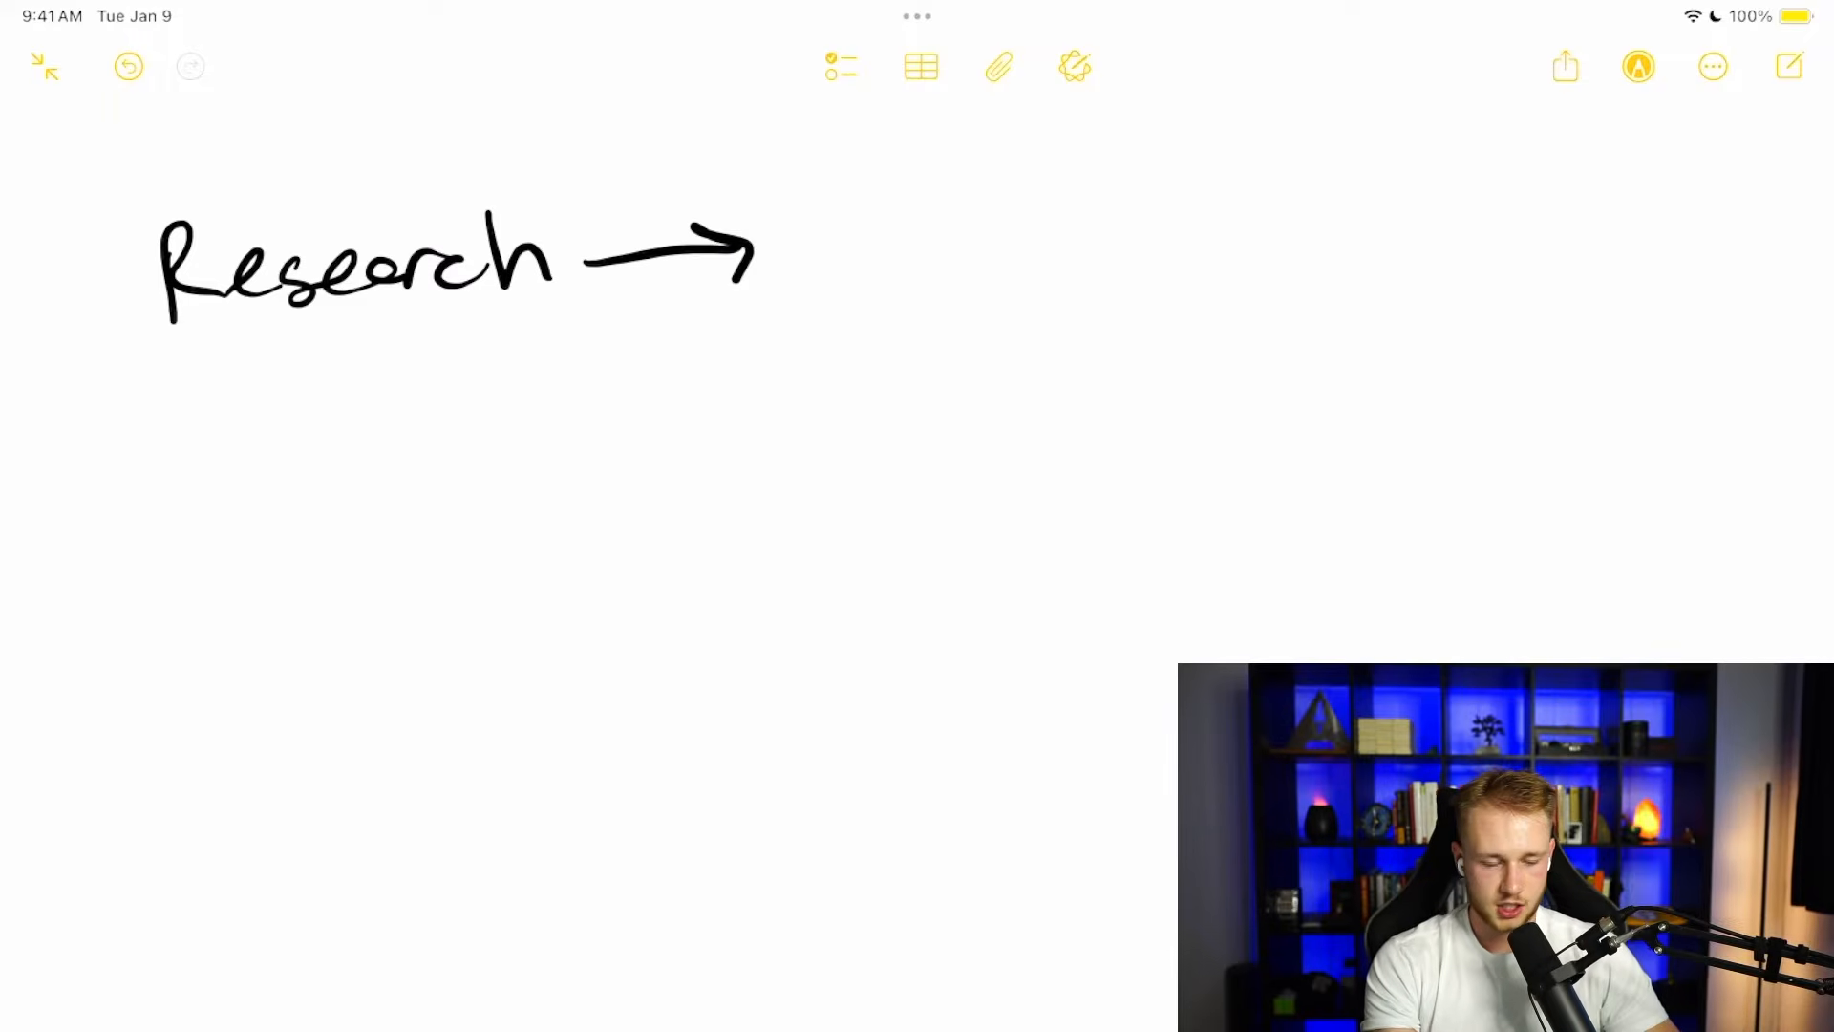
left_click_drag(823, 209, 802, 288)
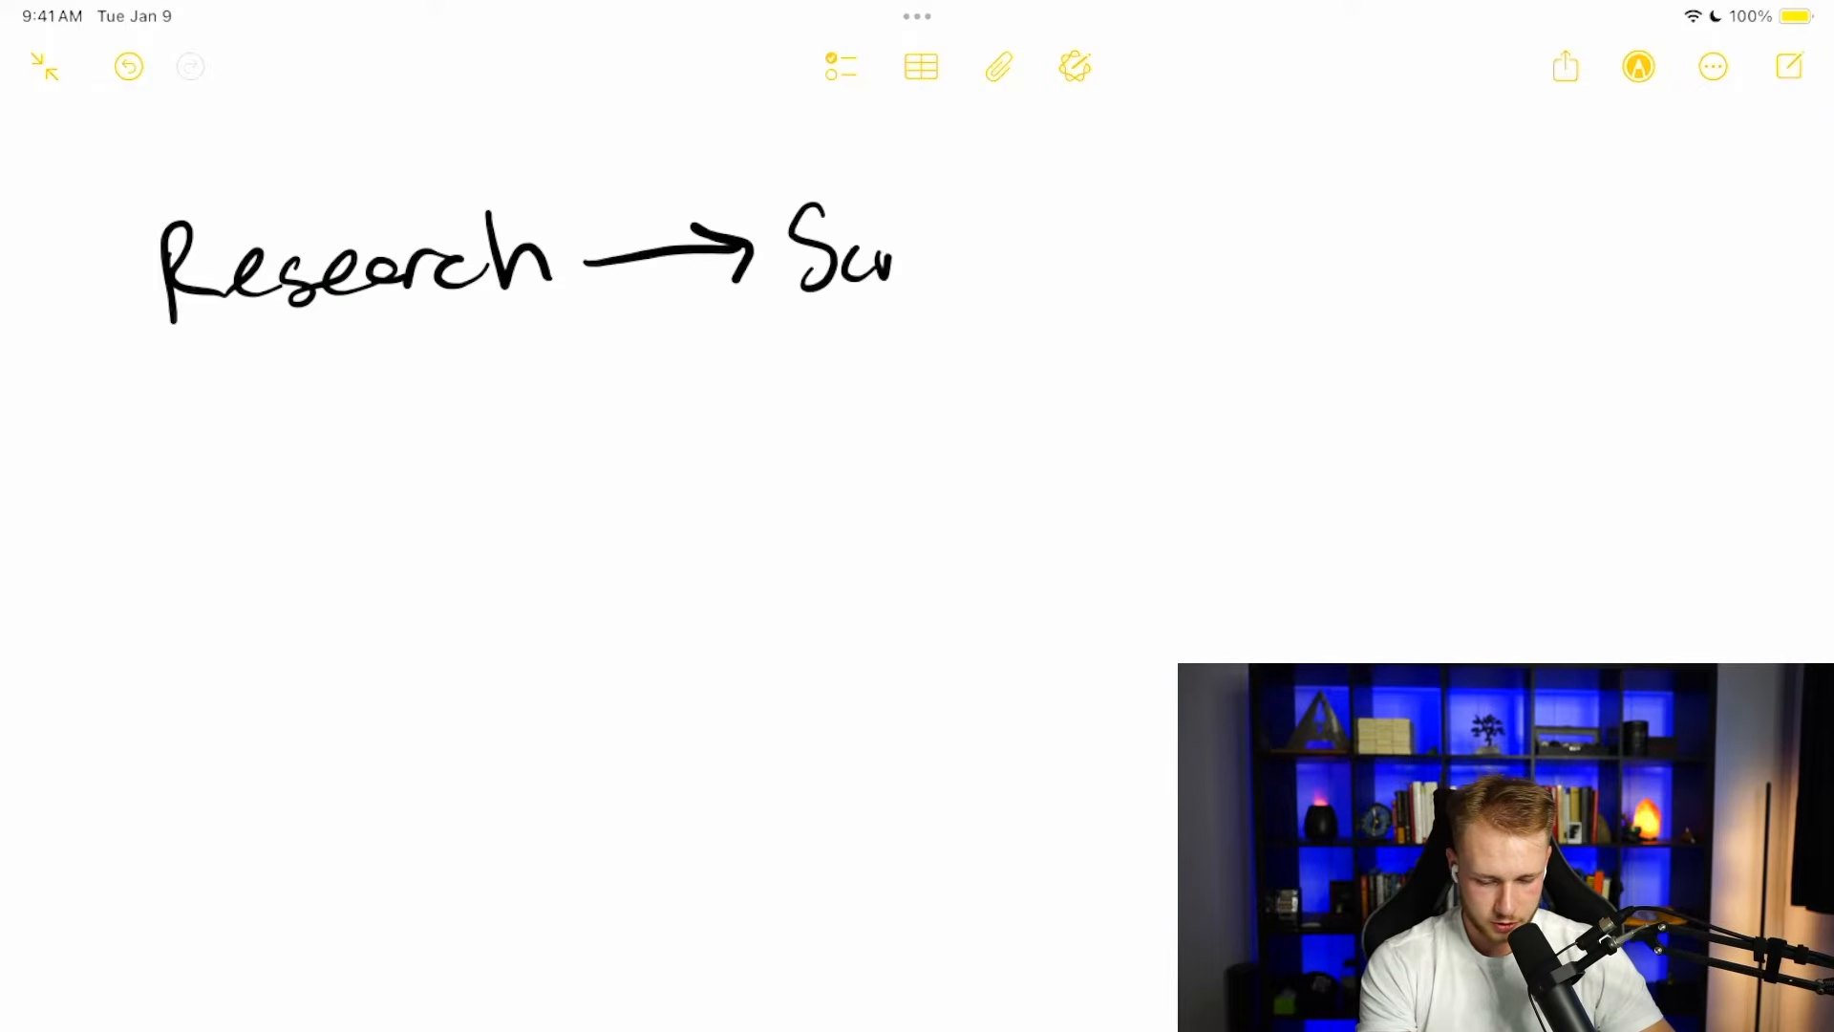
left_click_drag(934, 234, 954, 250)
mouse_move(977, 201)
left_mouse_down()
mouse_move(972, 279)
mouse_move(980, 239)
left_mouse_up()
mouse_move(1041, 234)
left_mouse_down()
mouse_move(1013, 279)
mouse_move(1175, 251)
mouse_move(1165, 281)
left_mouse_up()
Step: Handwrite "Actors" as the third stage and draw a curved arrow from it down to the second row
left_click_drag(1280, 201, 1259, 279)
mouse_move(1273, 251)
left_mouse_down()
mouse_move(1326, 244)
mouse_move(1316, 270)
left_mouse_up()
mouse_move(1349, 199)
left_mouse_down()
mouse_move(1343, 275)
mouse_move(1386, 235)
left_mouse_up()
mouse_move(1415, 229)
left_mouse_down()
mouse_move(1438, 273)
mouse_move(1466, 279)
mouse_move(1289, 446)
mouse_move(1342, 473)
left_mouse_up()
Step: Handwrite "Editing" at the end of the curved arrow and continue the flow with an arrow to one more stage
left_click_drag(967, 512, 1006, 509)
left_click_drag(1035, 468, 1041, 511)
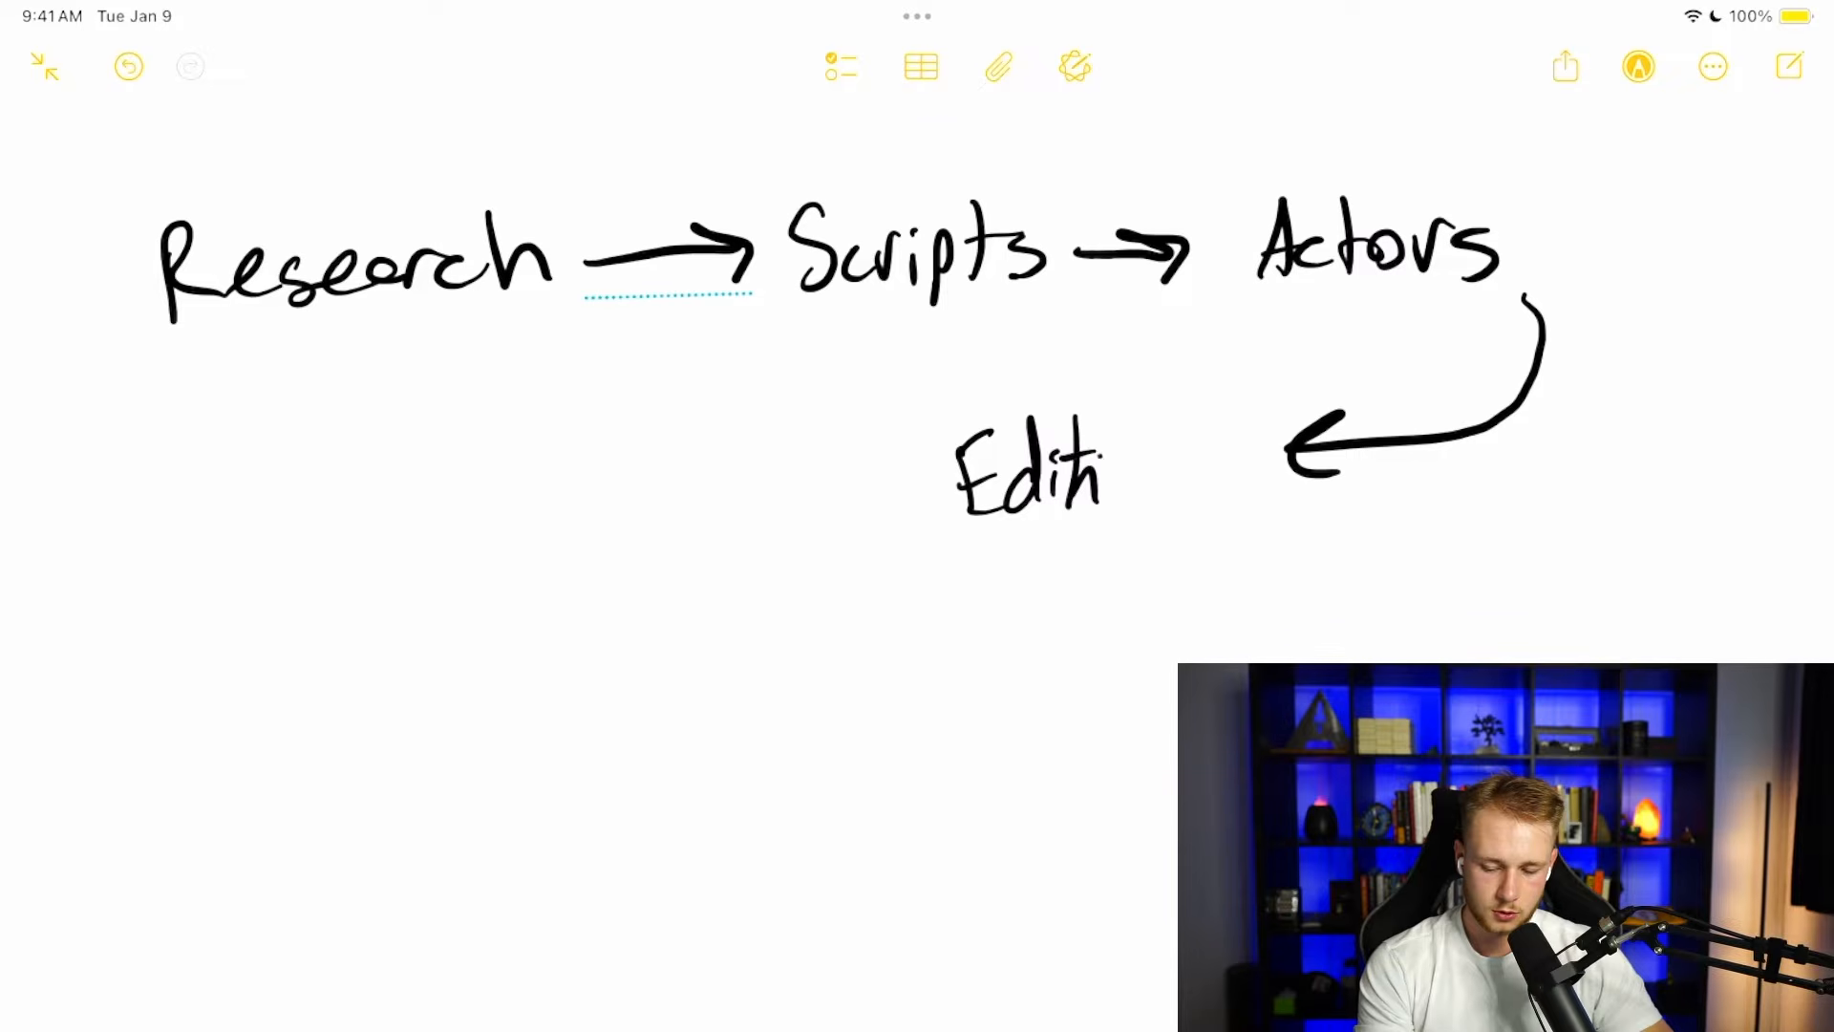
left_click_drag(1120, 468, 1149, 498)
left_click_drag(1183, 469, 1130, 542)
mouse_move(895, 483)
left_mouse_down()
mouse_move(694, 538)
mouse_move(753, 550)
left_mouse_up()
mouse_move(385, 619)
left_mouse_down()
mouse_move(437, 612)
mouse_move(451, 577)
left_mouse_up()
mouse_move(524, 559)
left_mouse_down()
mouse_move(504, 504)
mouse_move(546, 602)
left_mouse_up()
mouse_move(269, 707)
left_mouse_down()
mouse_move(645, 612)
mouse_move(583, 689)
mouse_move(478, 754)
left_mouse_up()
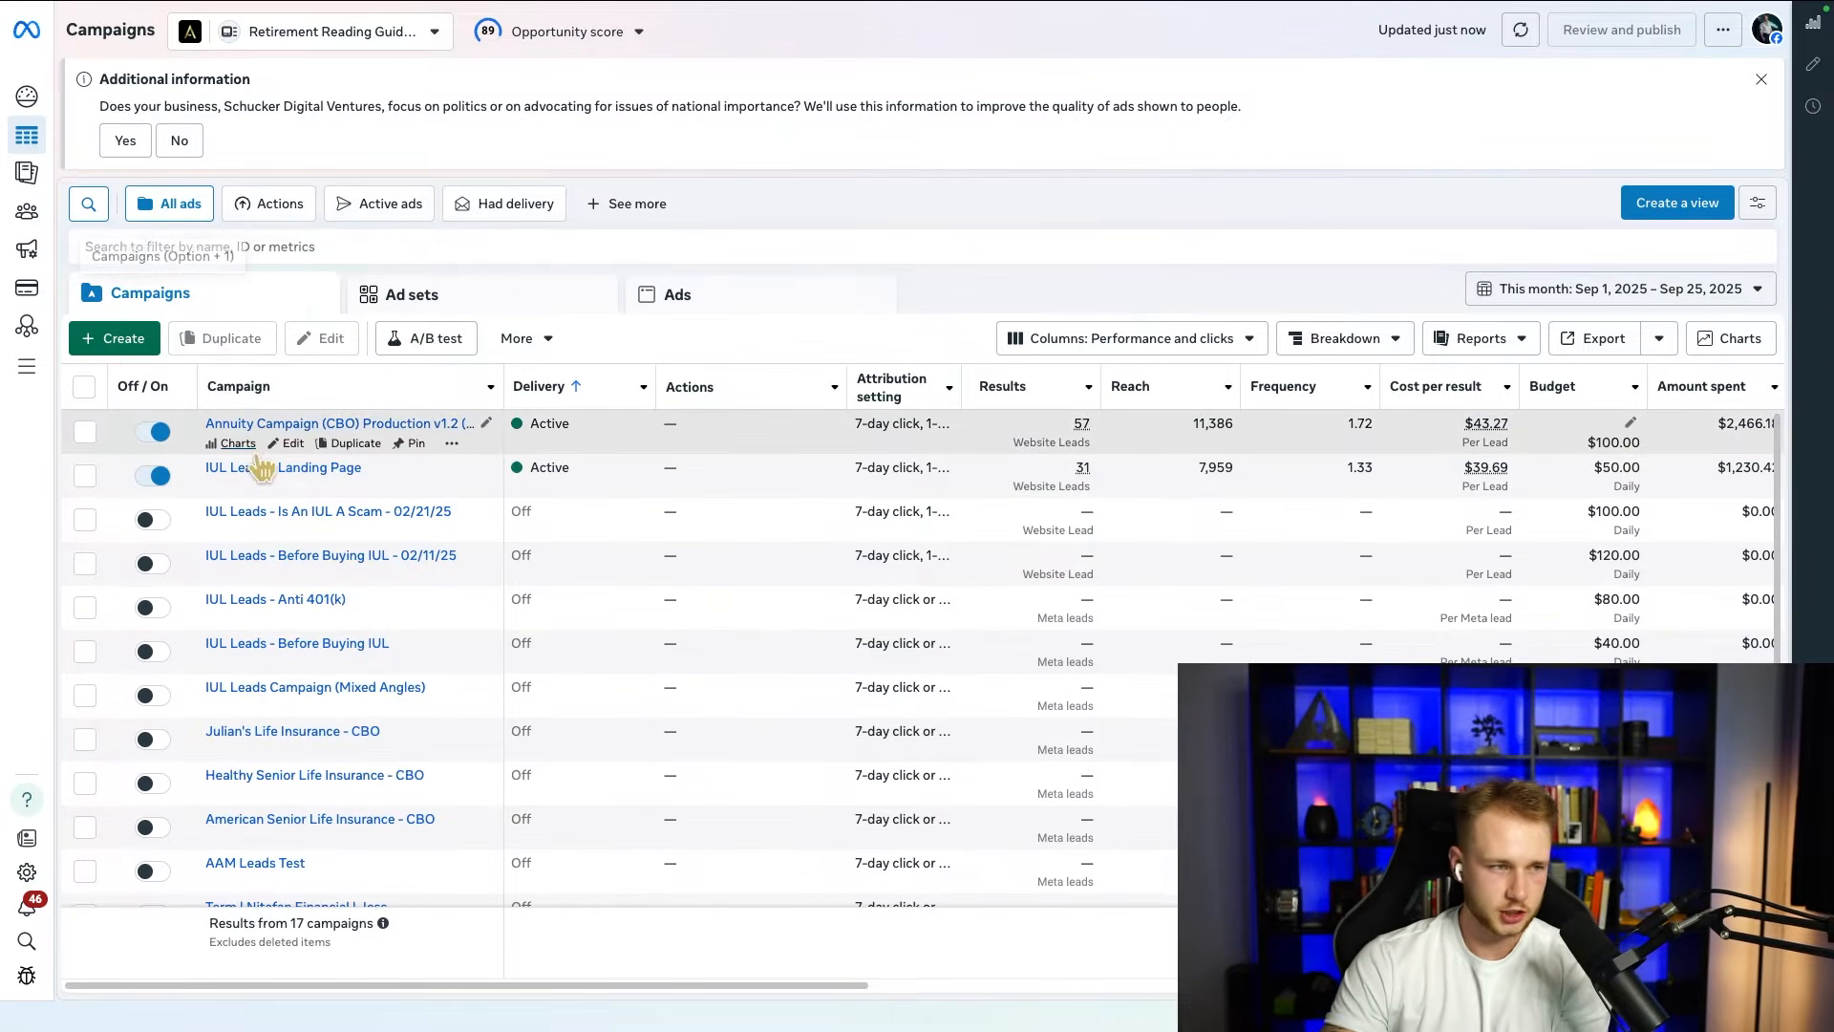
Step: Switch to Meta Ads Manager and create a new campaign with the Leads objective and the manual leads campaign setup
mouse_move(148, 366)
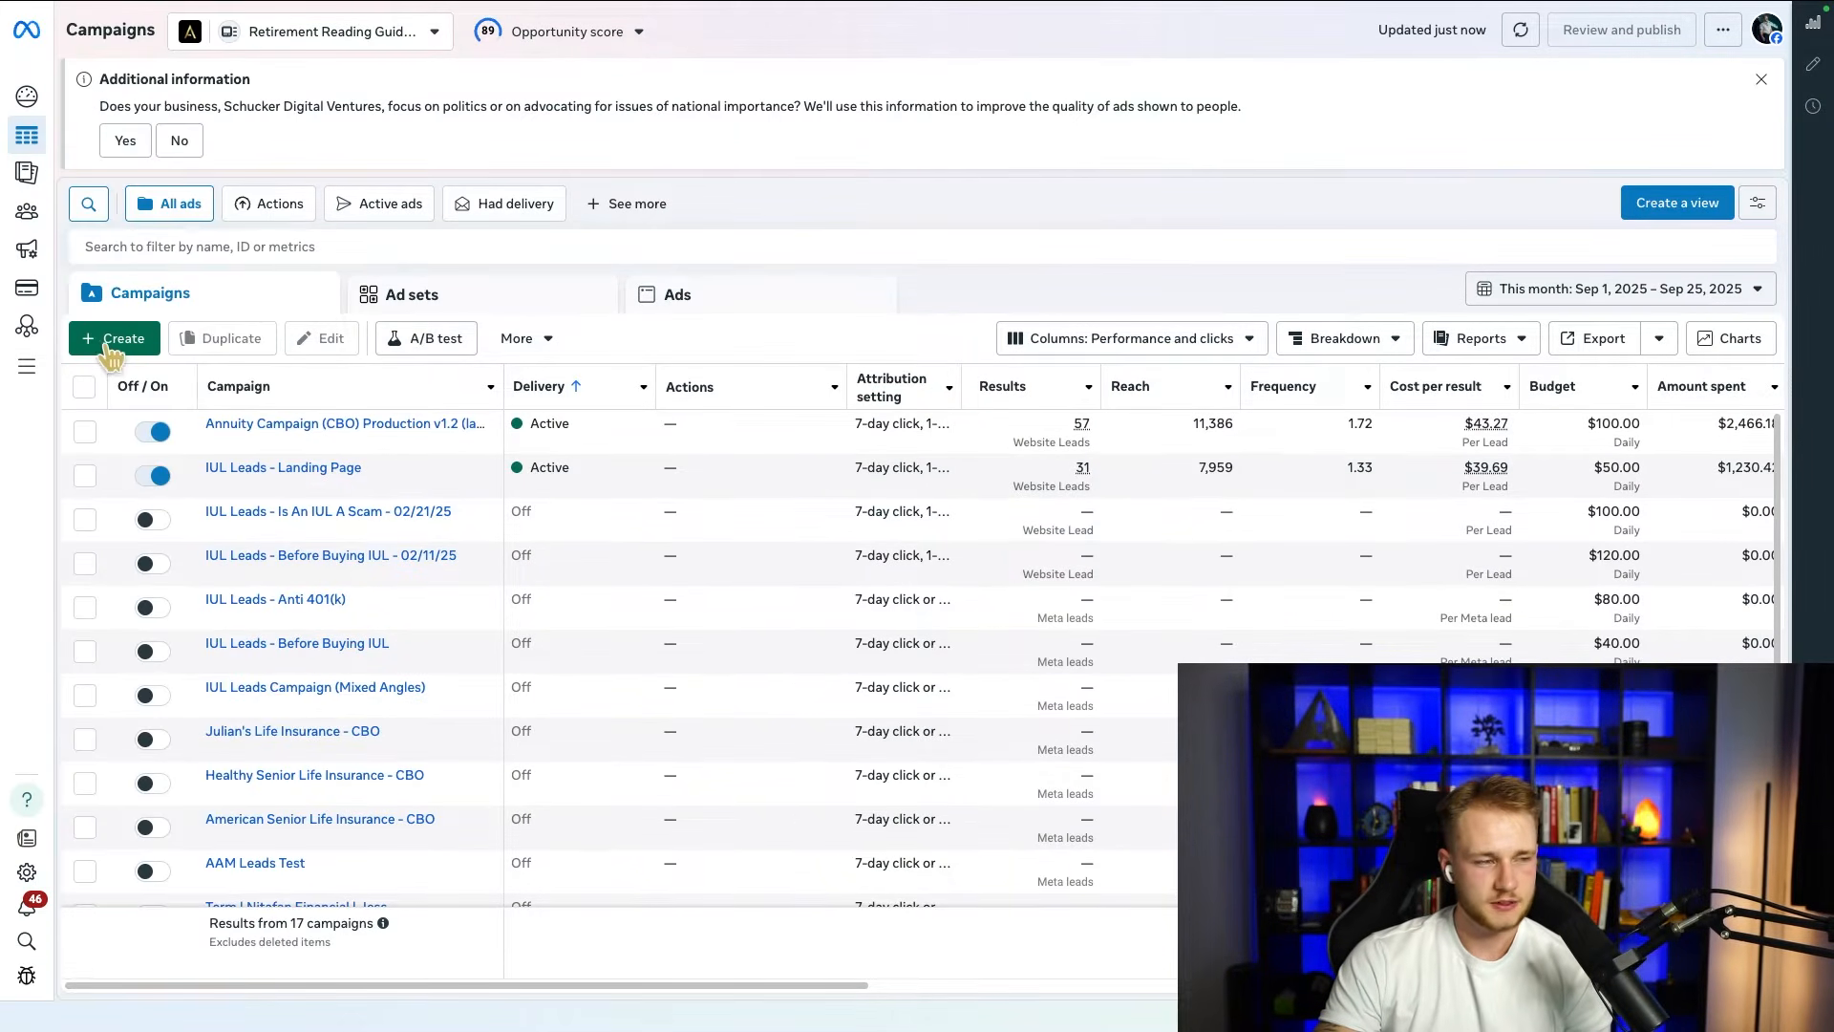
left_click(111, 339)
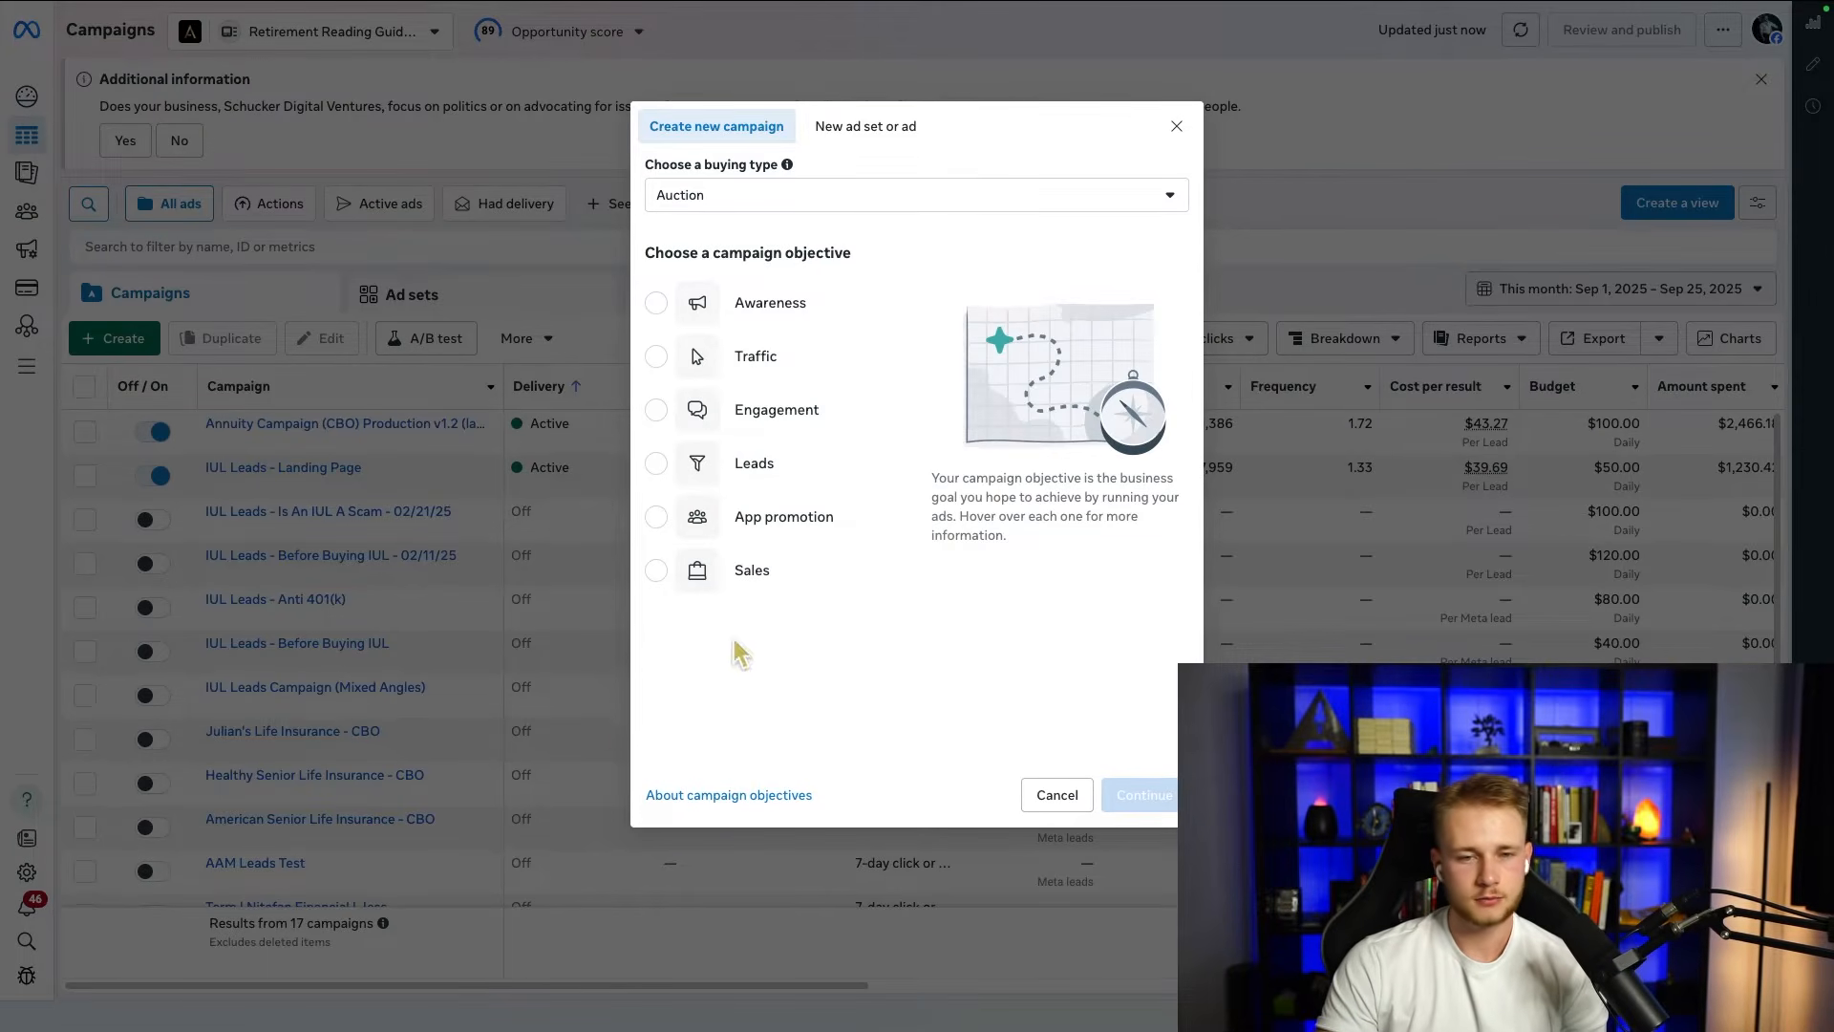
left_click(690, 470)
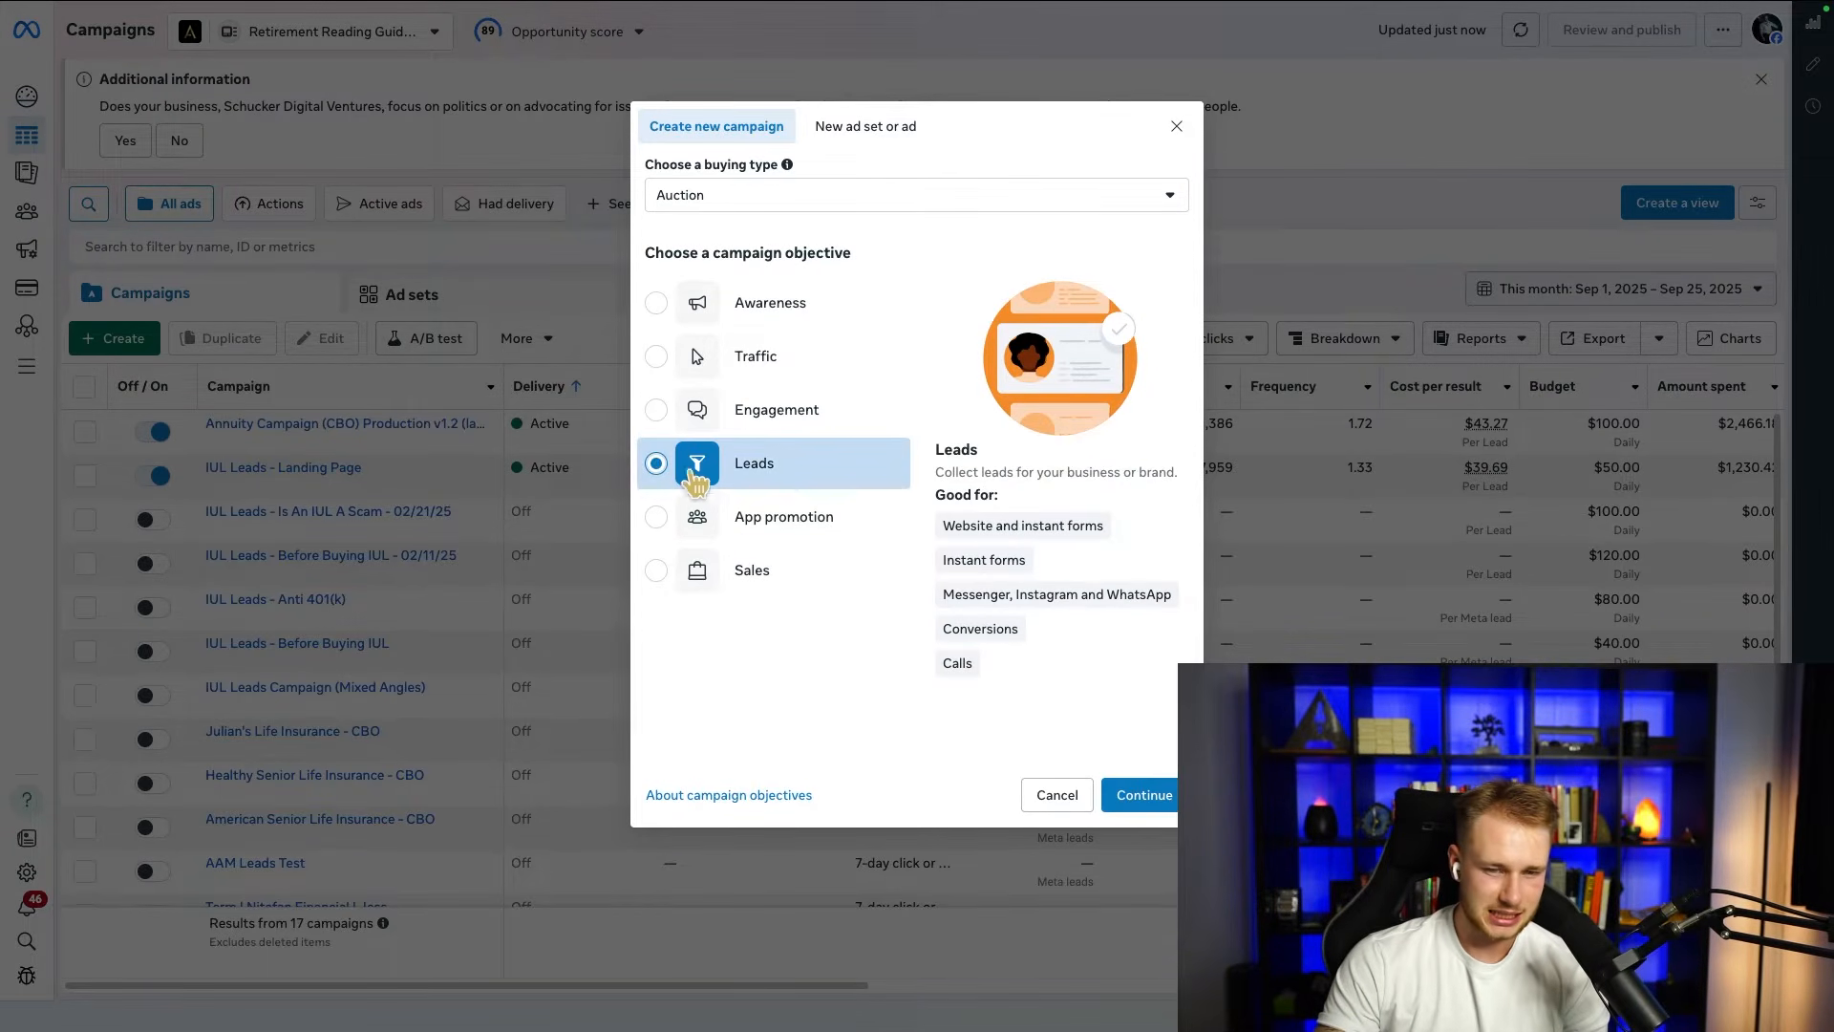
left_click(1139, 800)
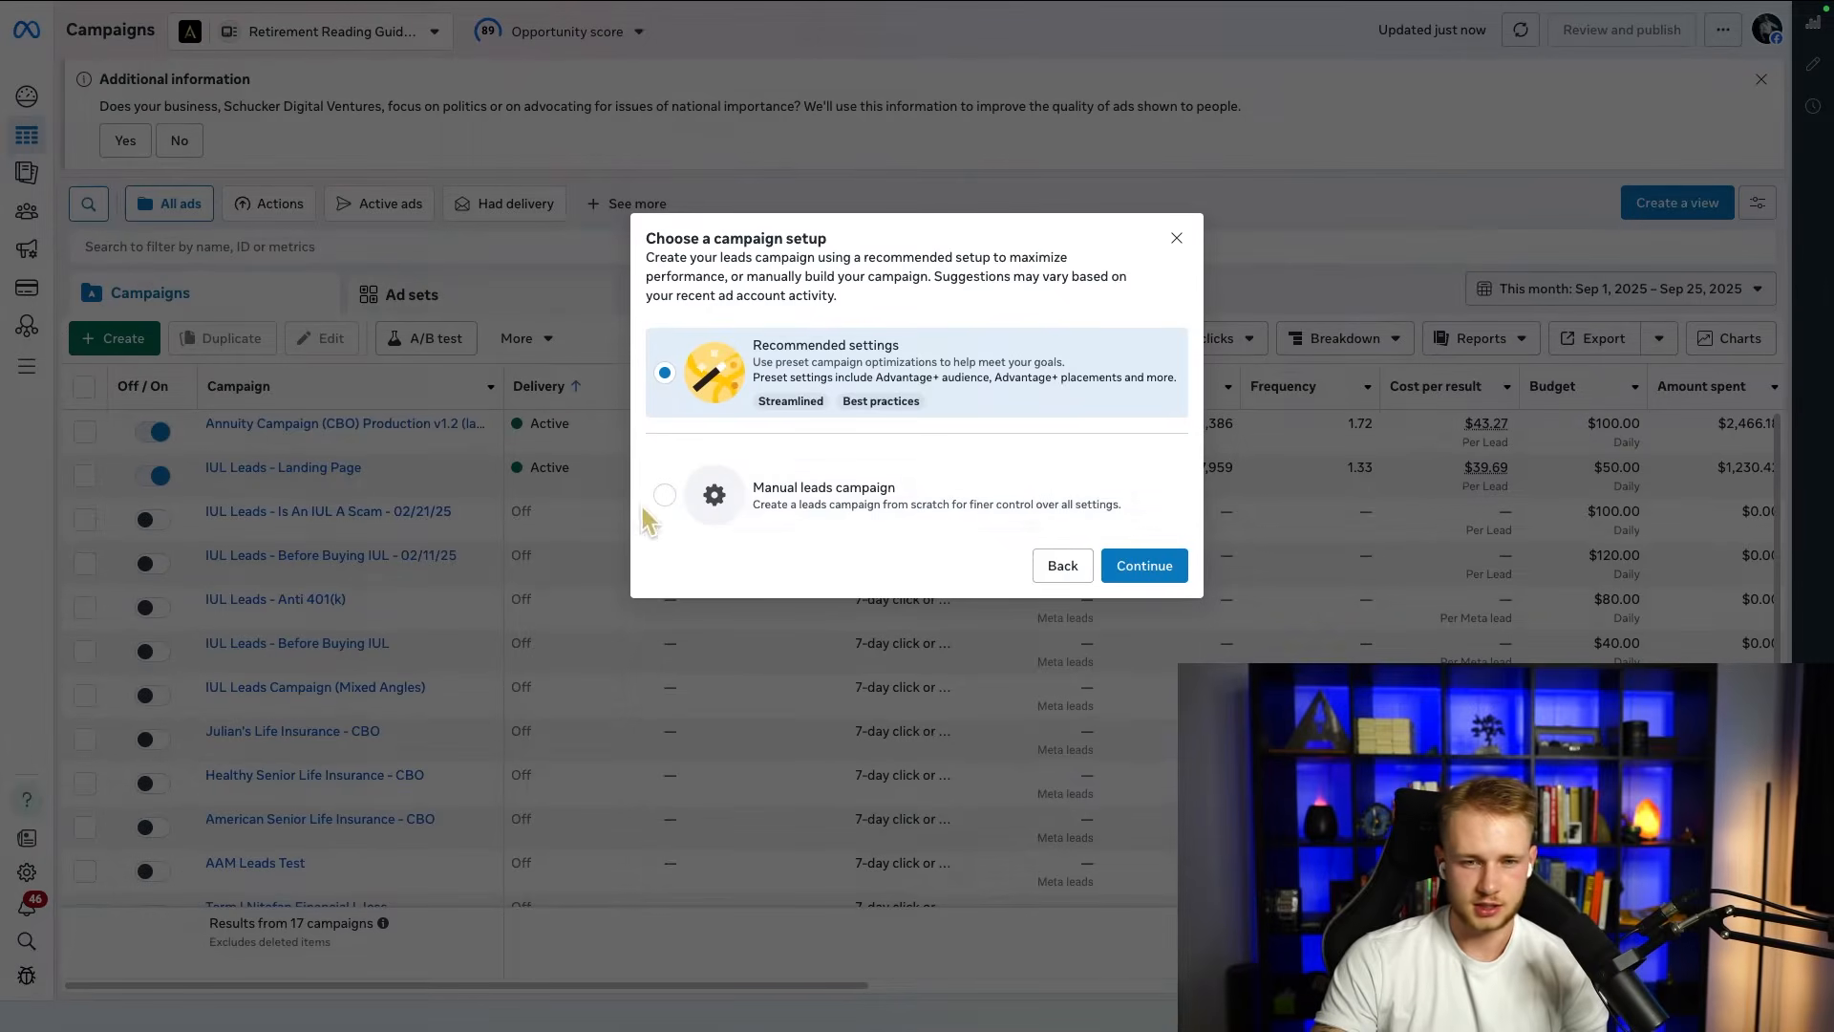
left_click(789, 521)
left_click(1145, 568)
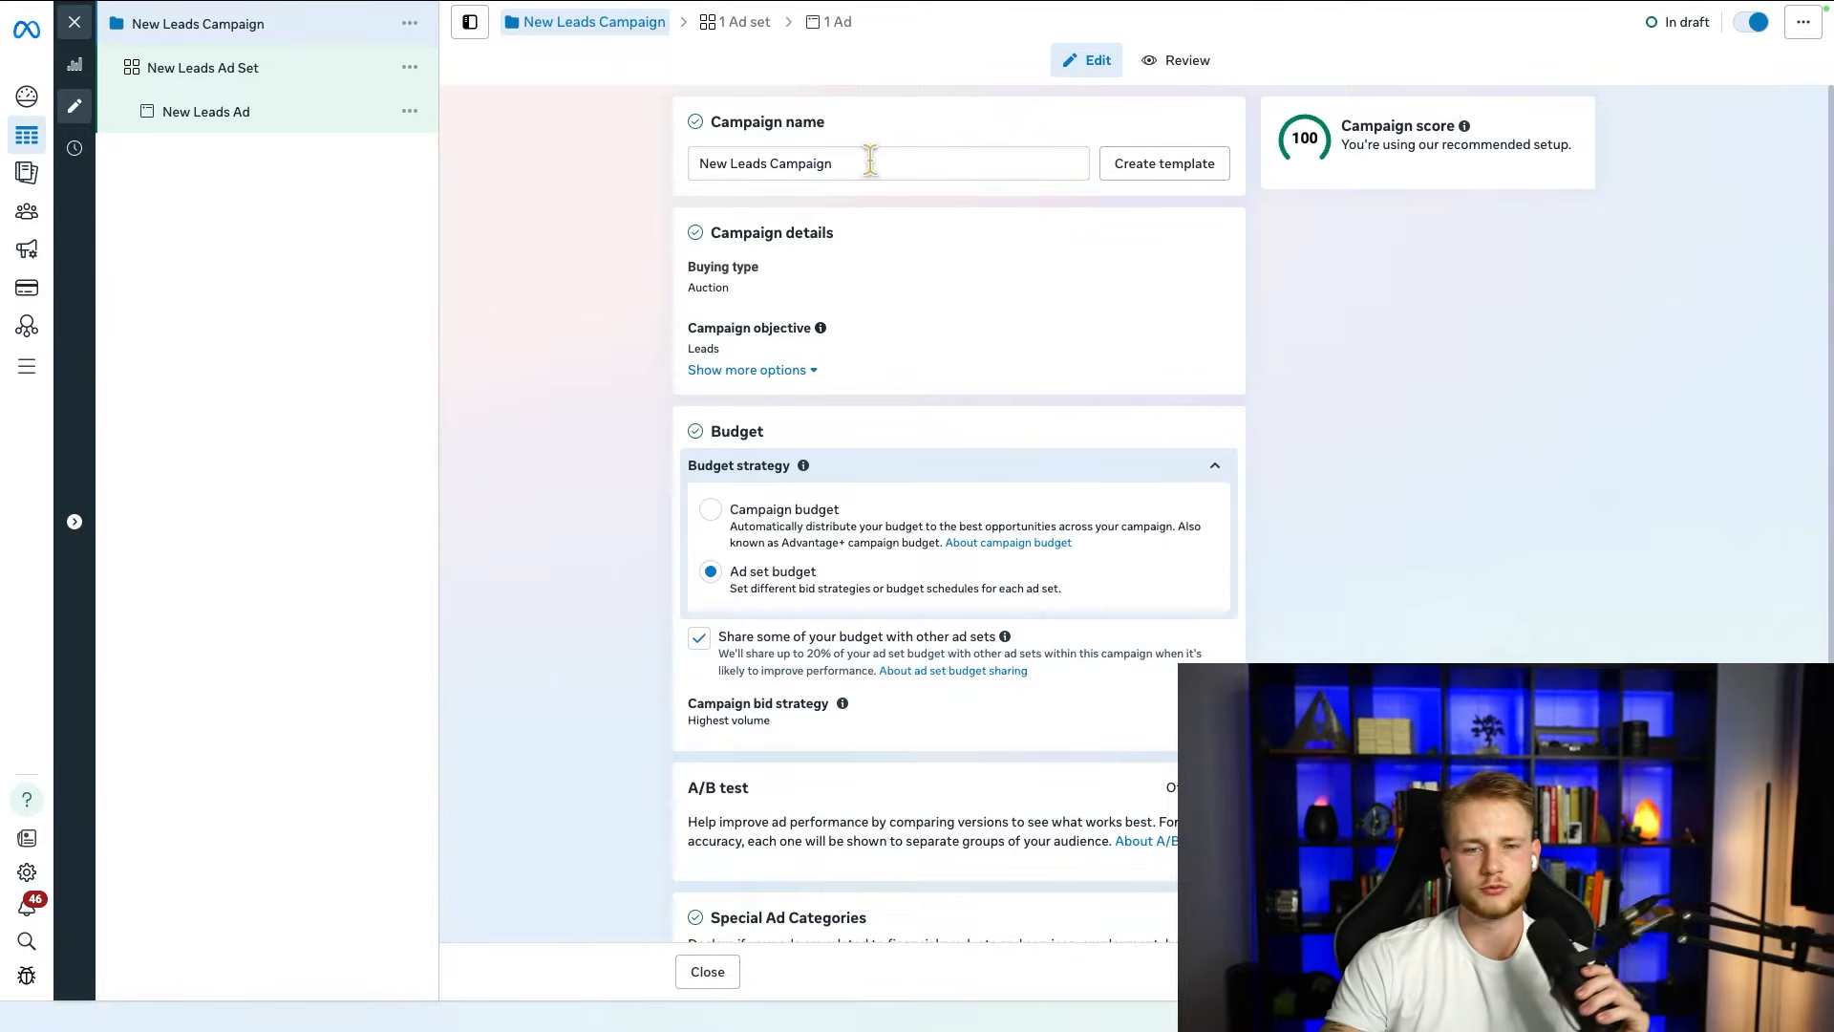
Step: Name the campaign "Annuity Lead Generation"
left_click_drag(873, 163, 662, 163)
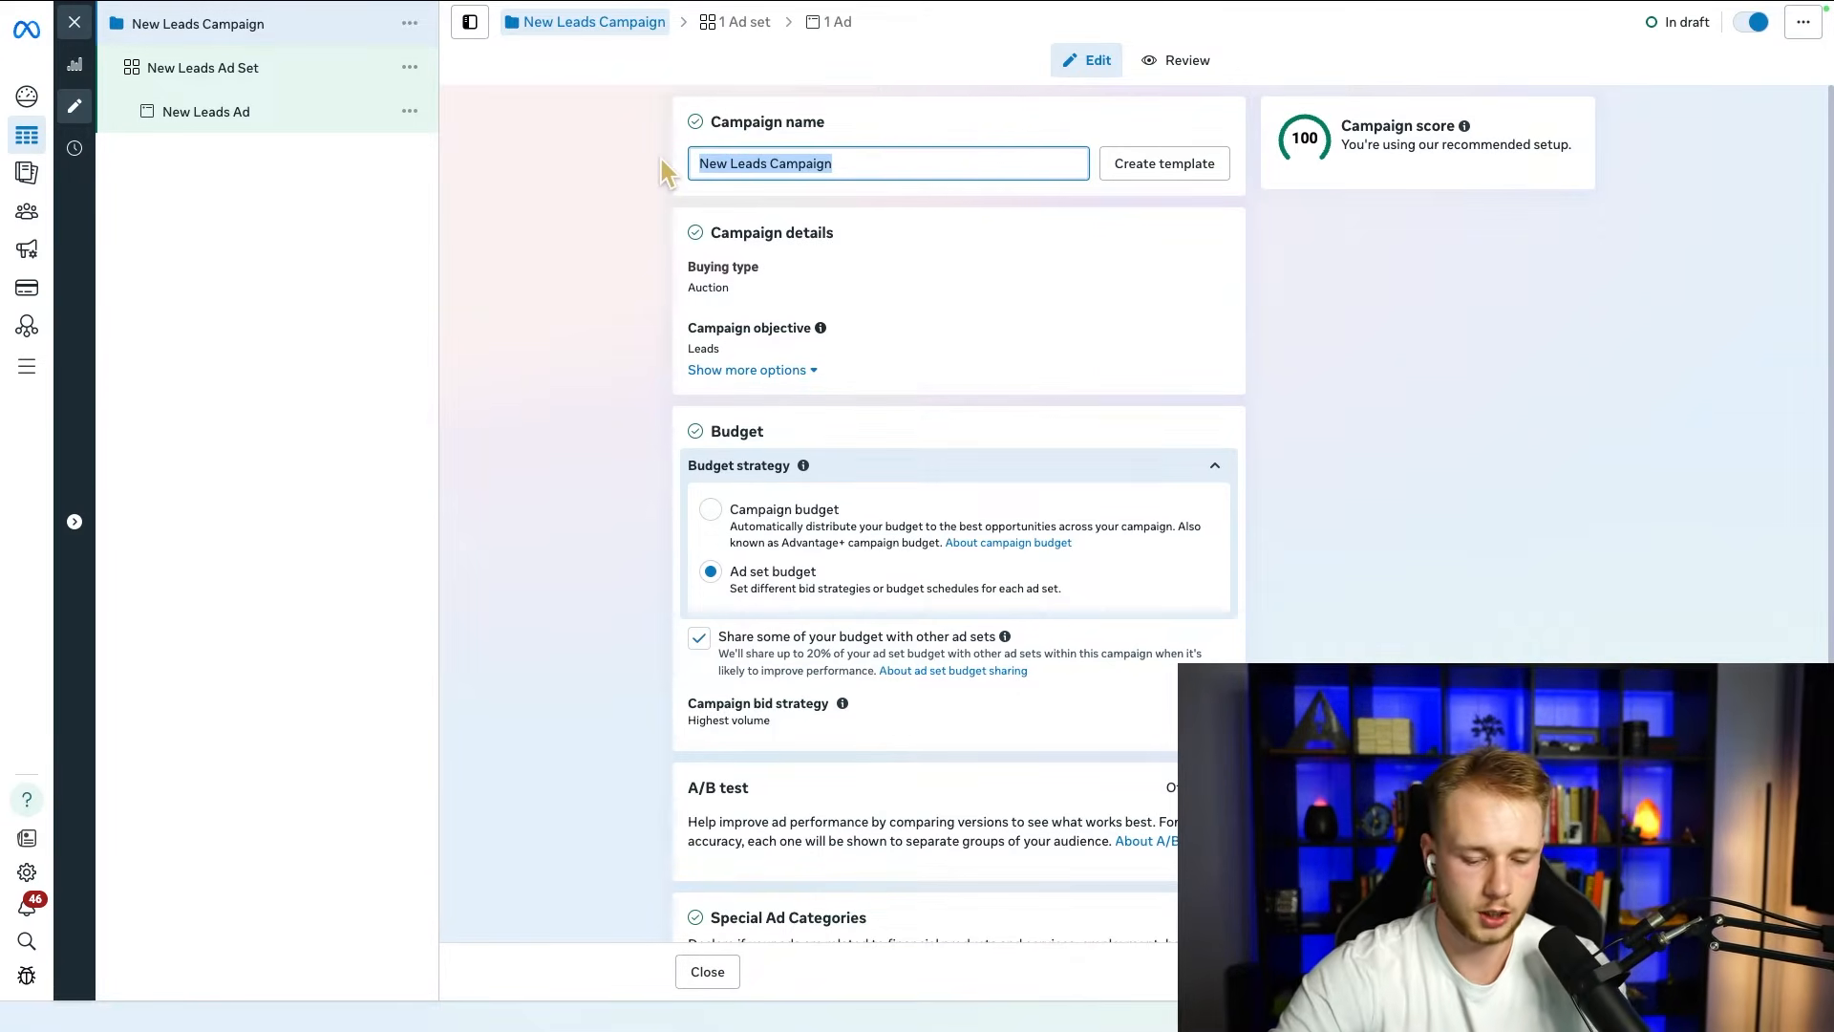
type("Annuity Lead Generation")
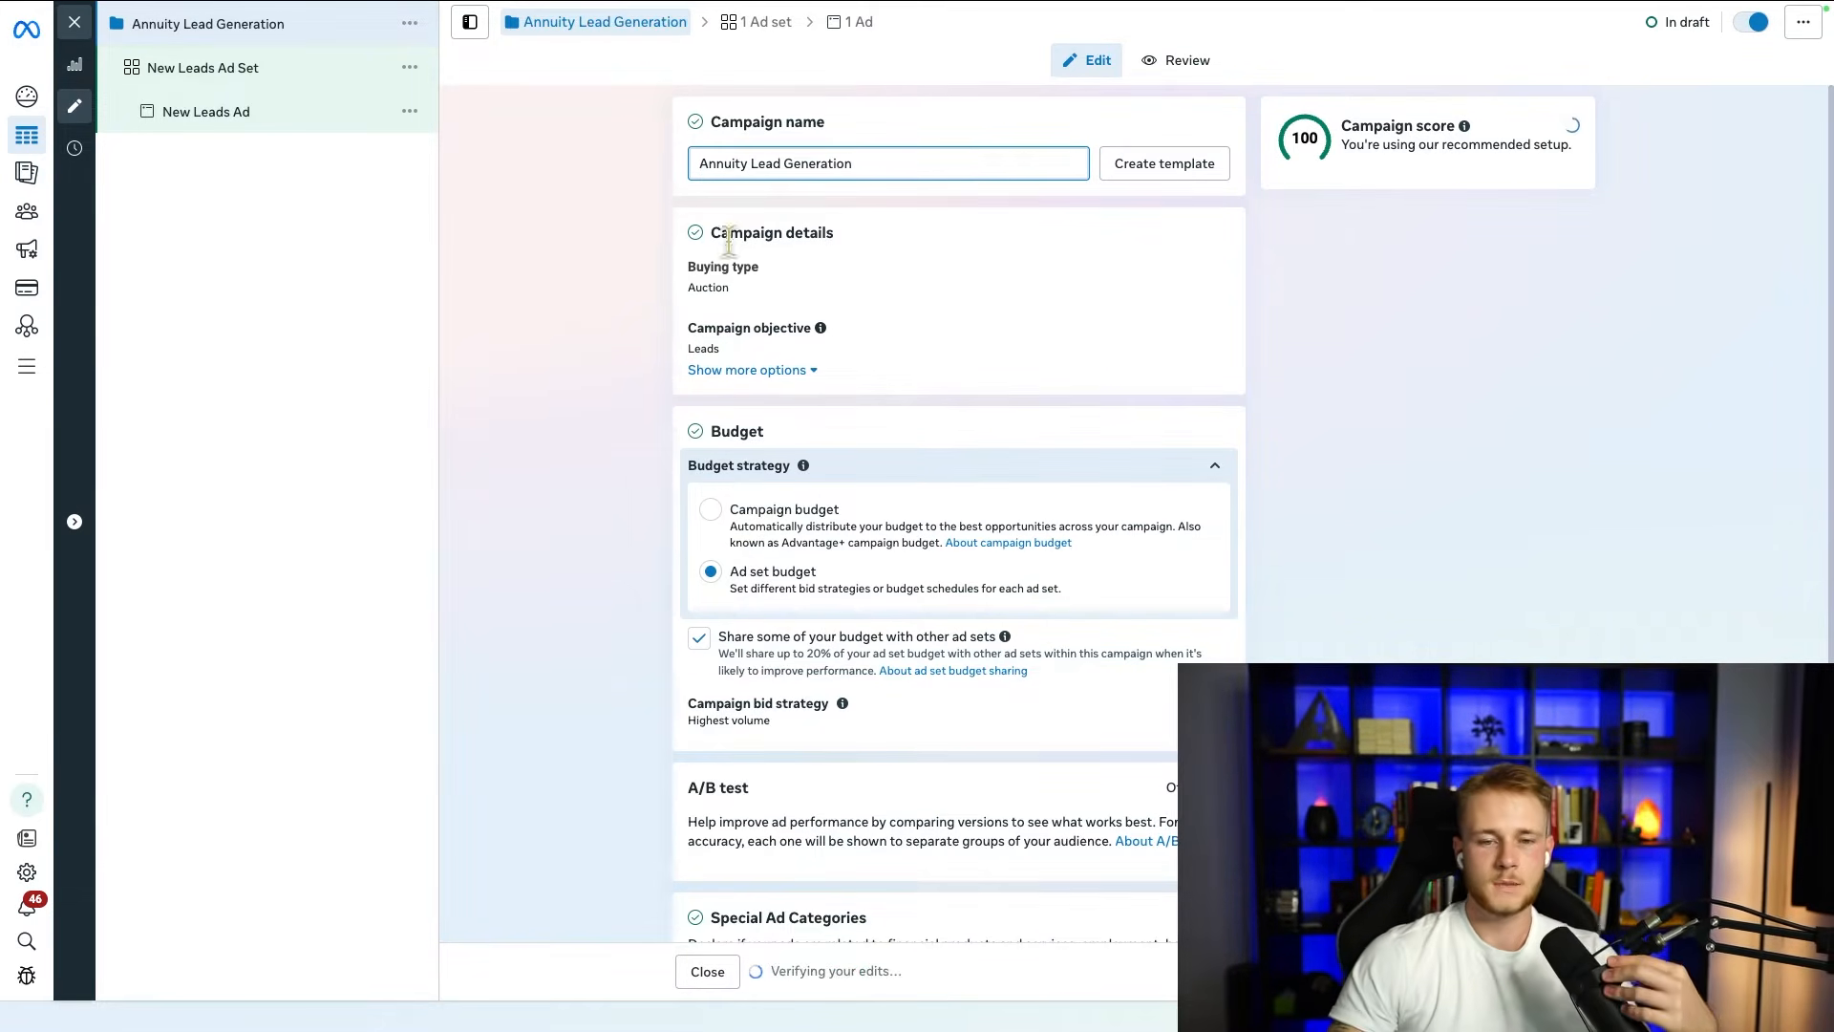
left_click(646, 524)
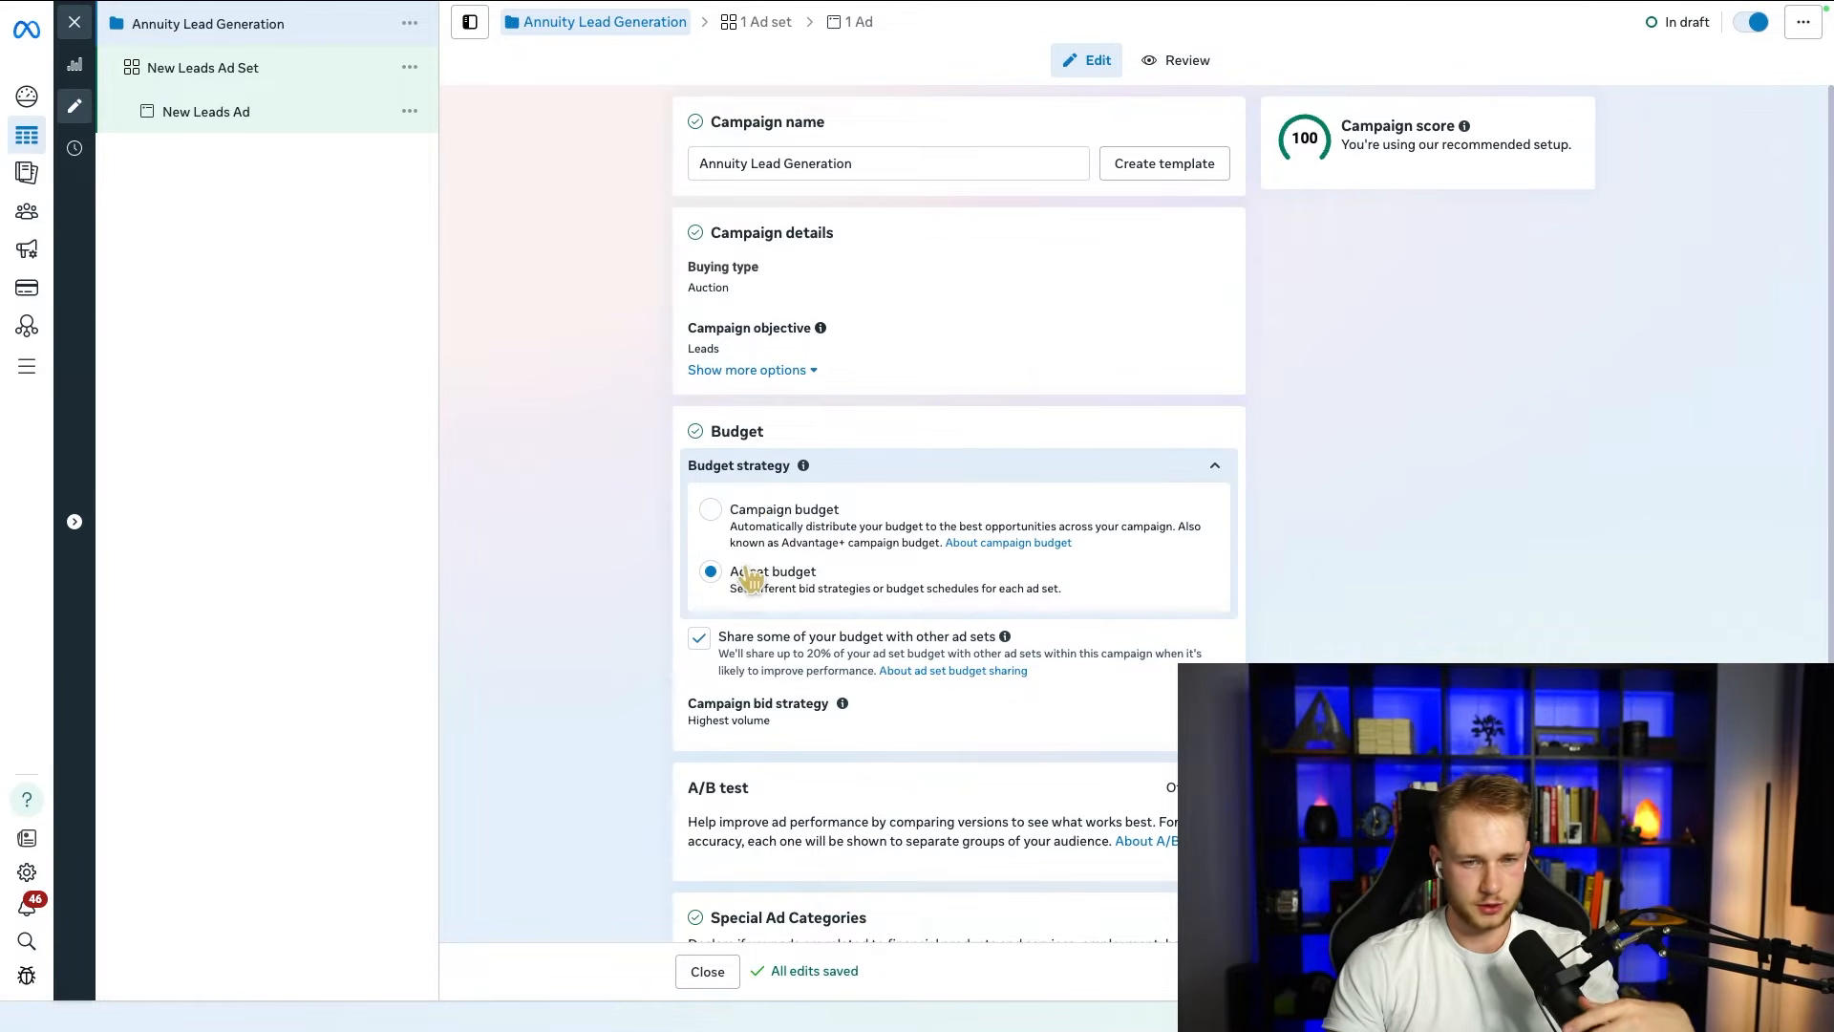
Step: Turn off sharing the budget with other ad sets while keeping the ad set budget strategy
left_click(700, 639)
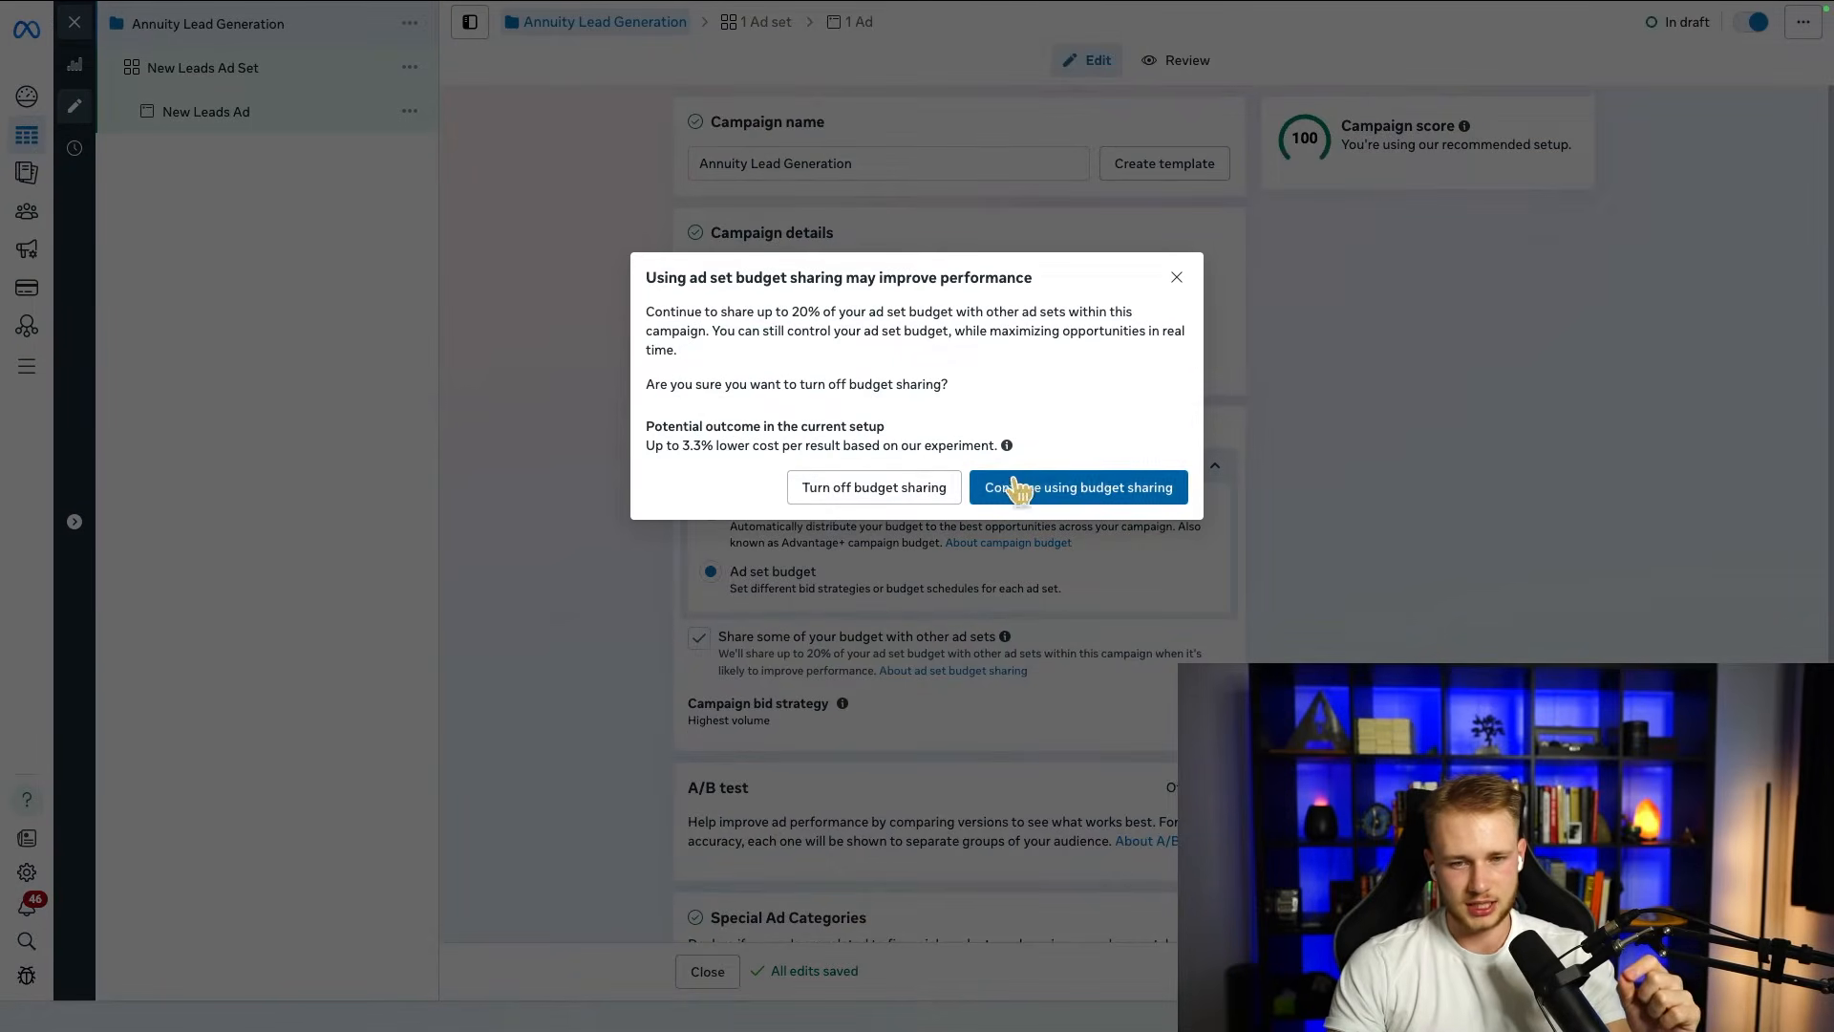
left_click(1177, 277)
left_click(700, 640)
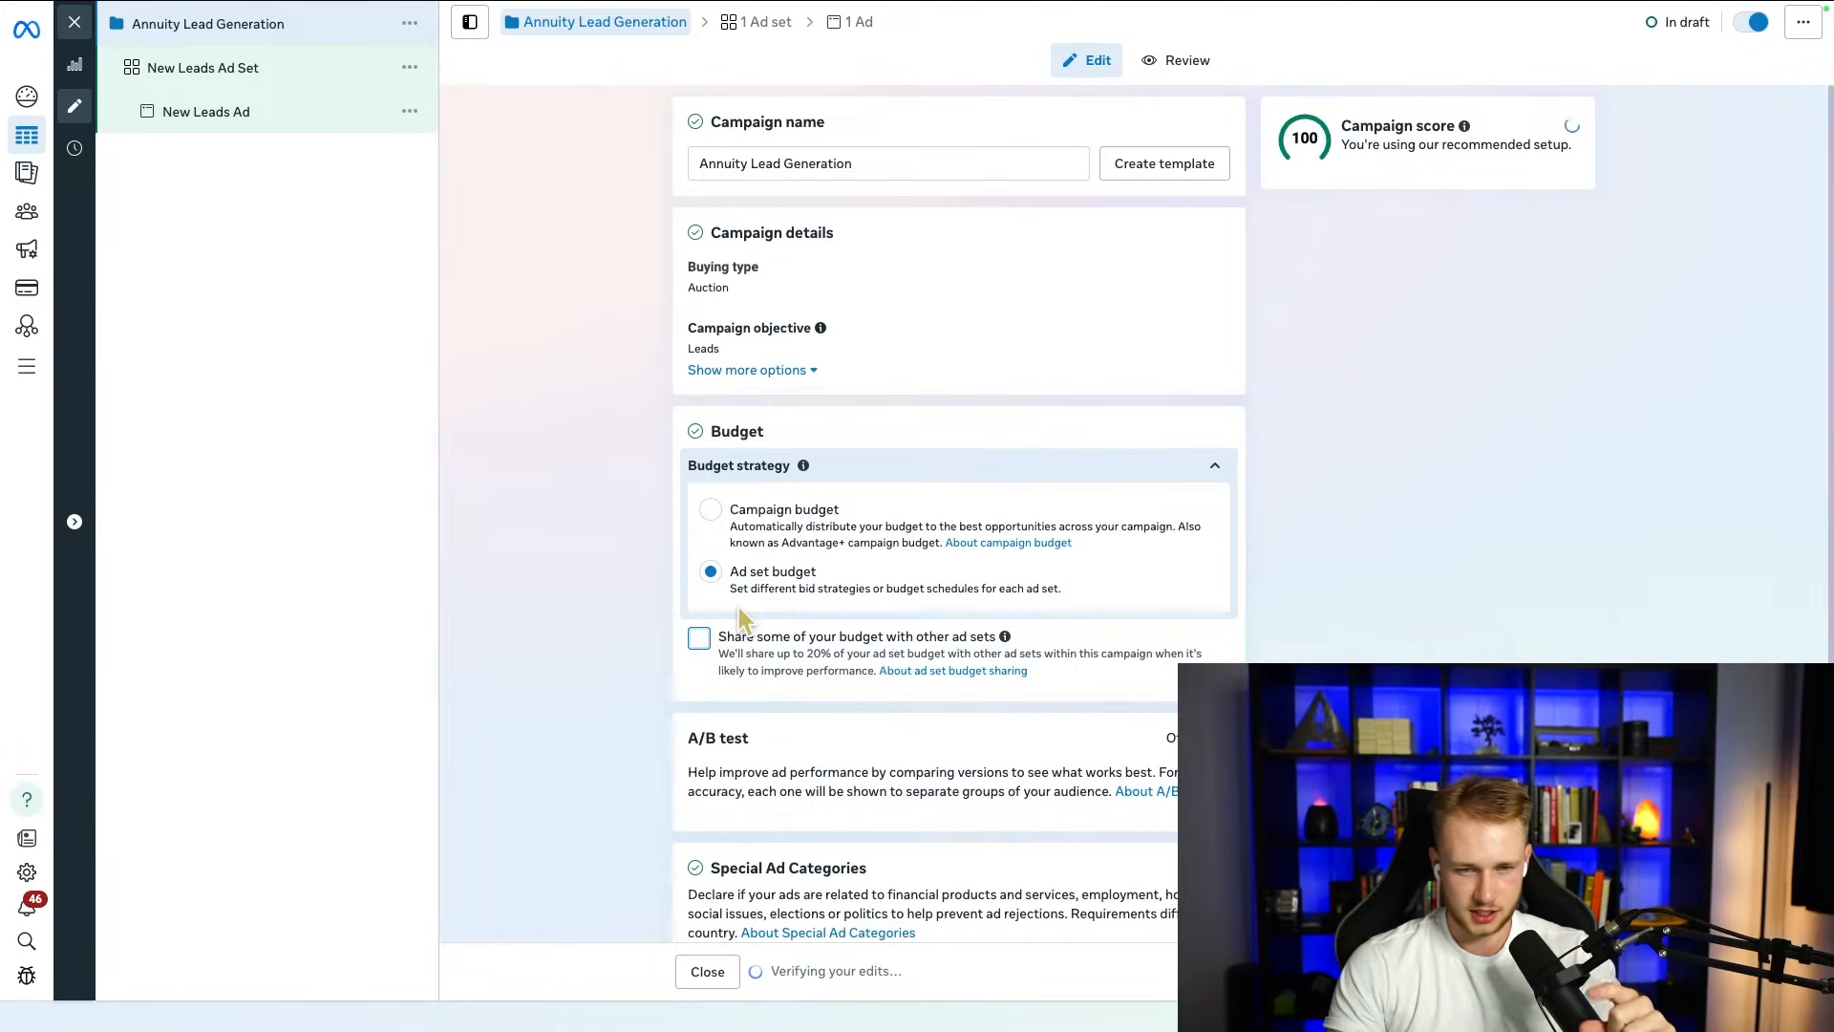
Step: Declare Financial products and services as the campaign's special ad category
scroll(663, 586, "down", 2)
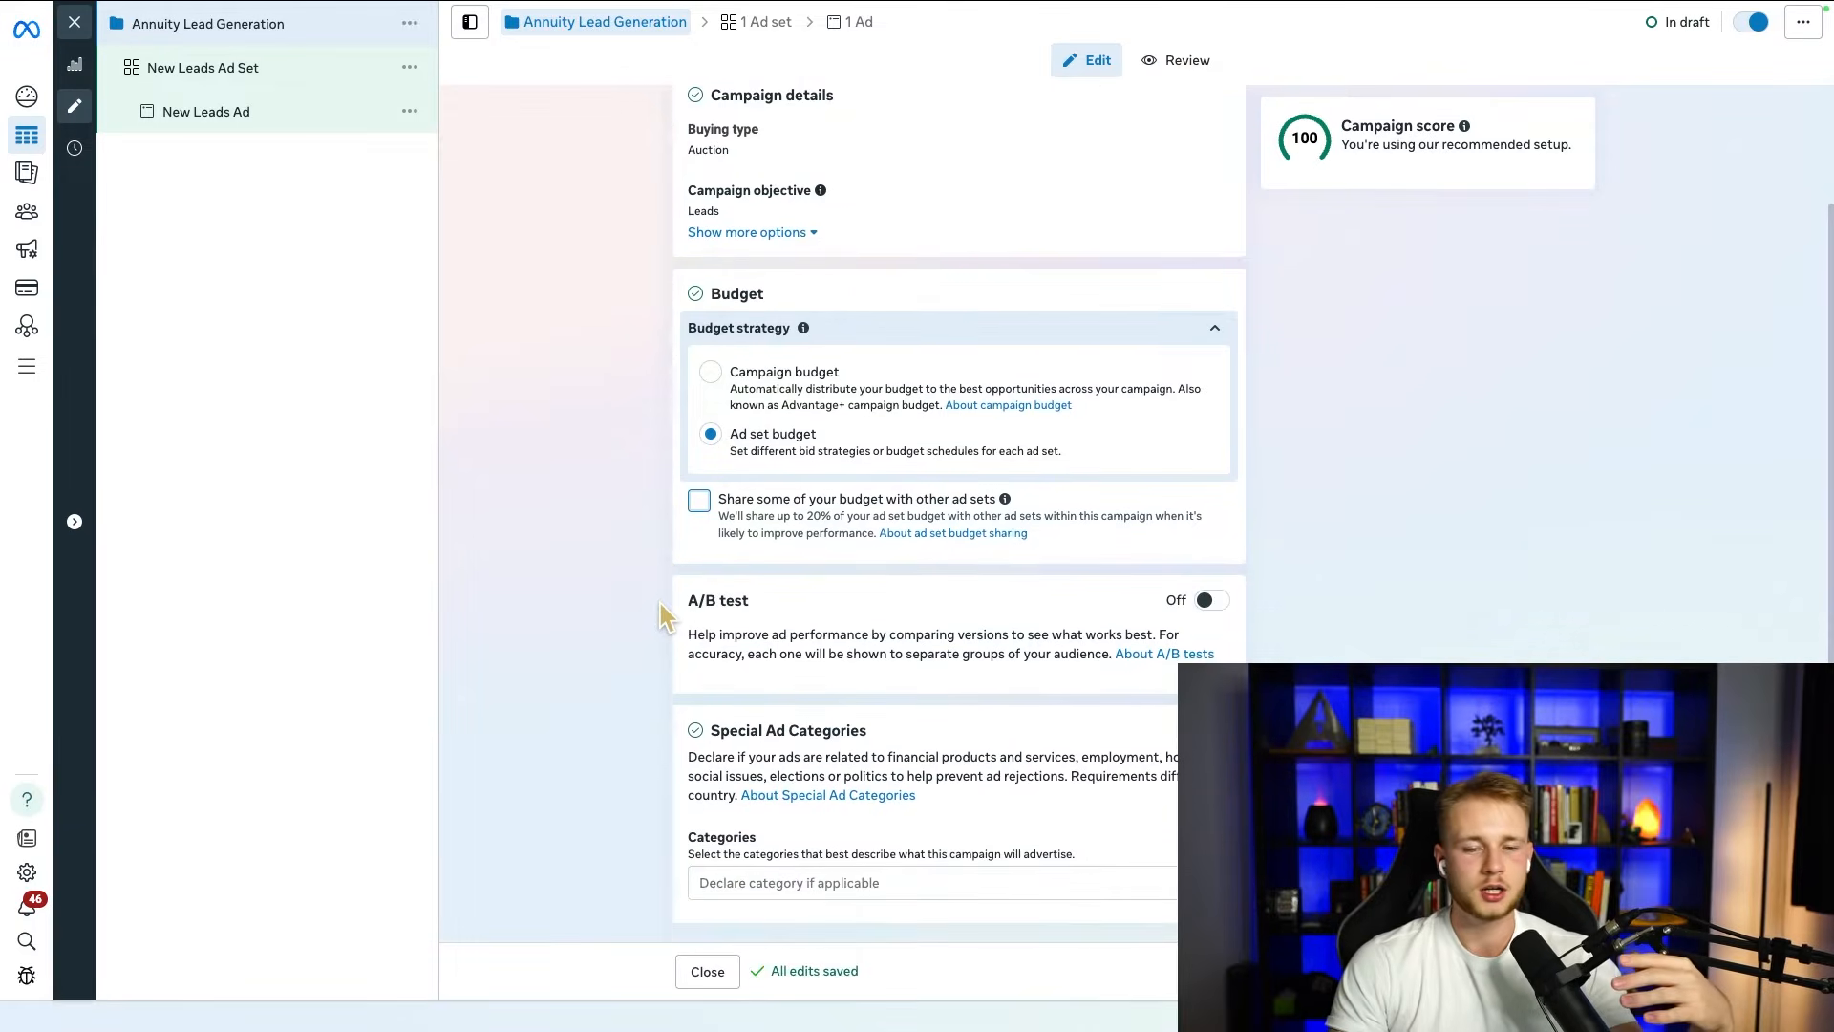
left_click(895, 885)
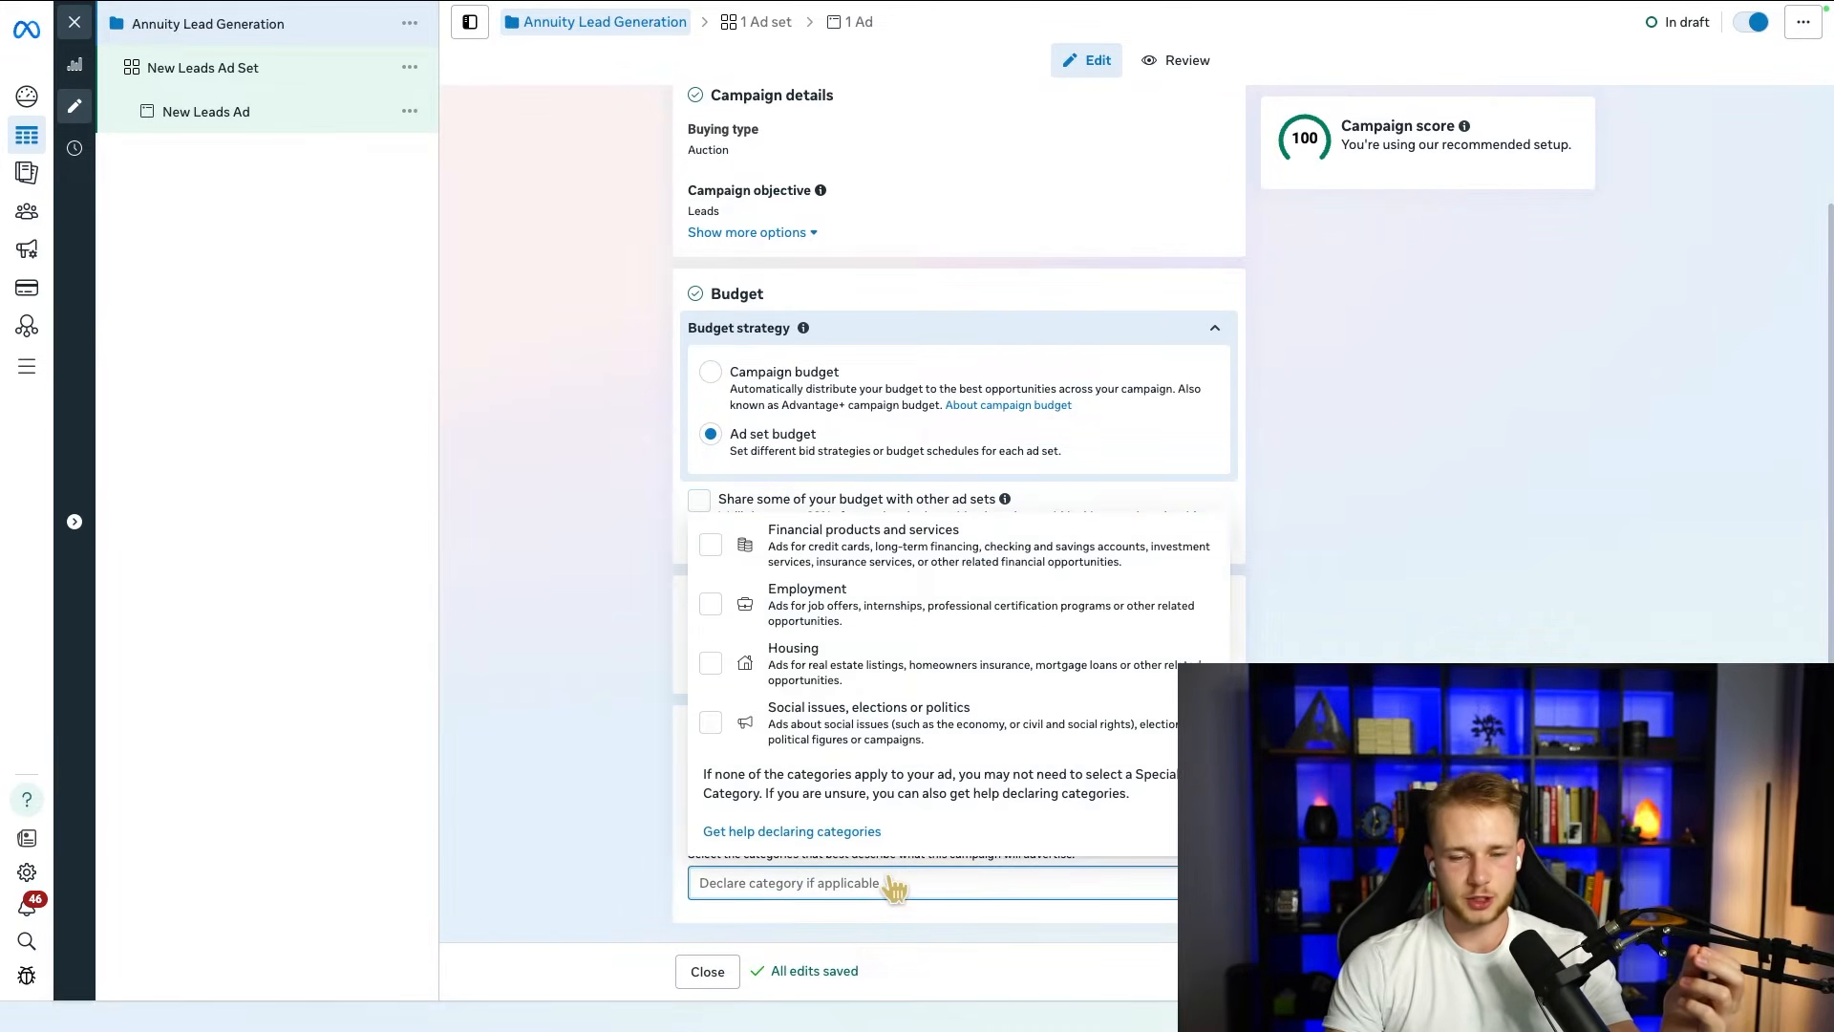
left_click(556, 684)
left_click_drag(706, 730, 896, 738)
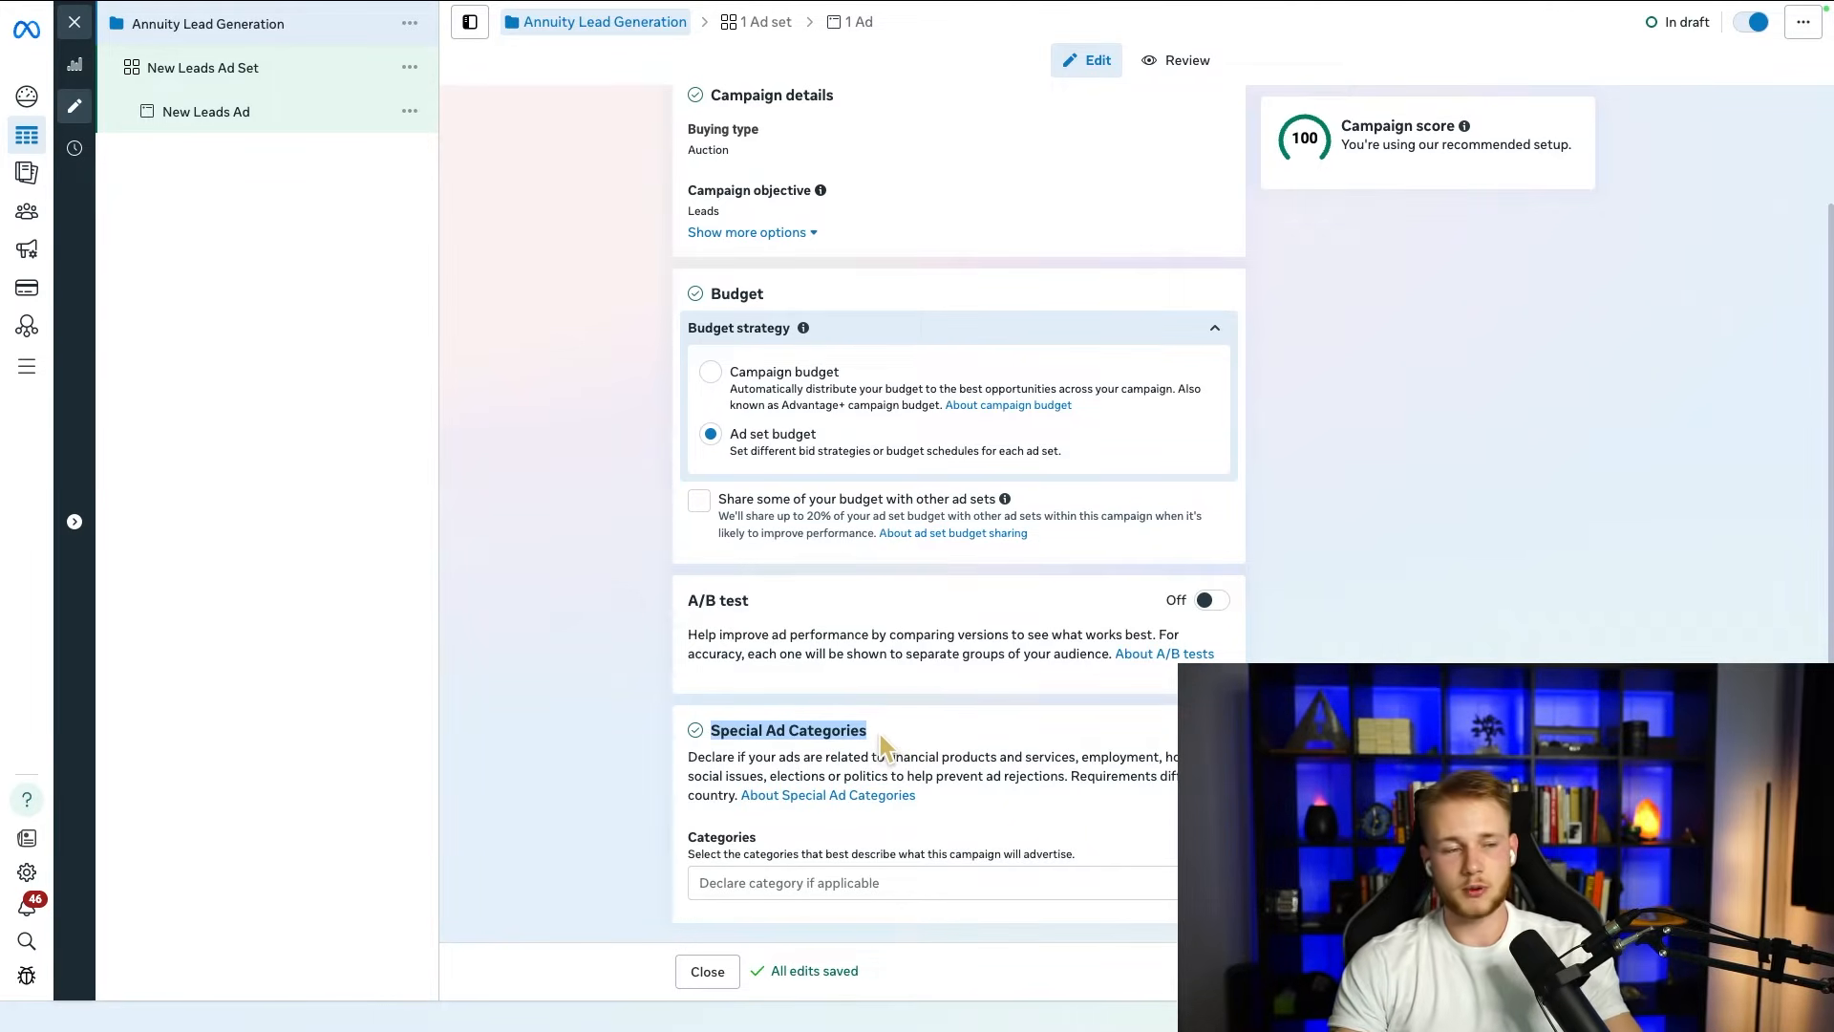
left_click(806, 887)
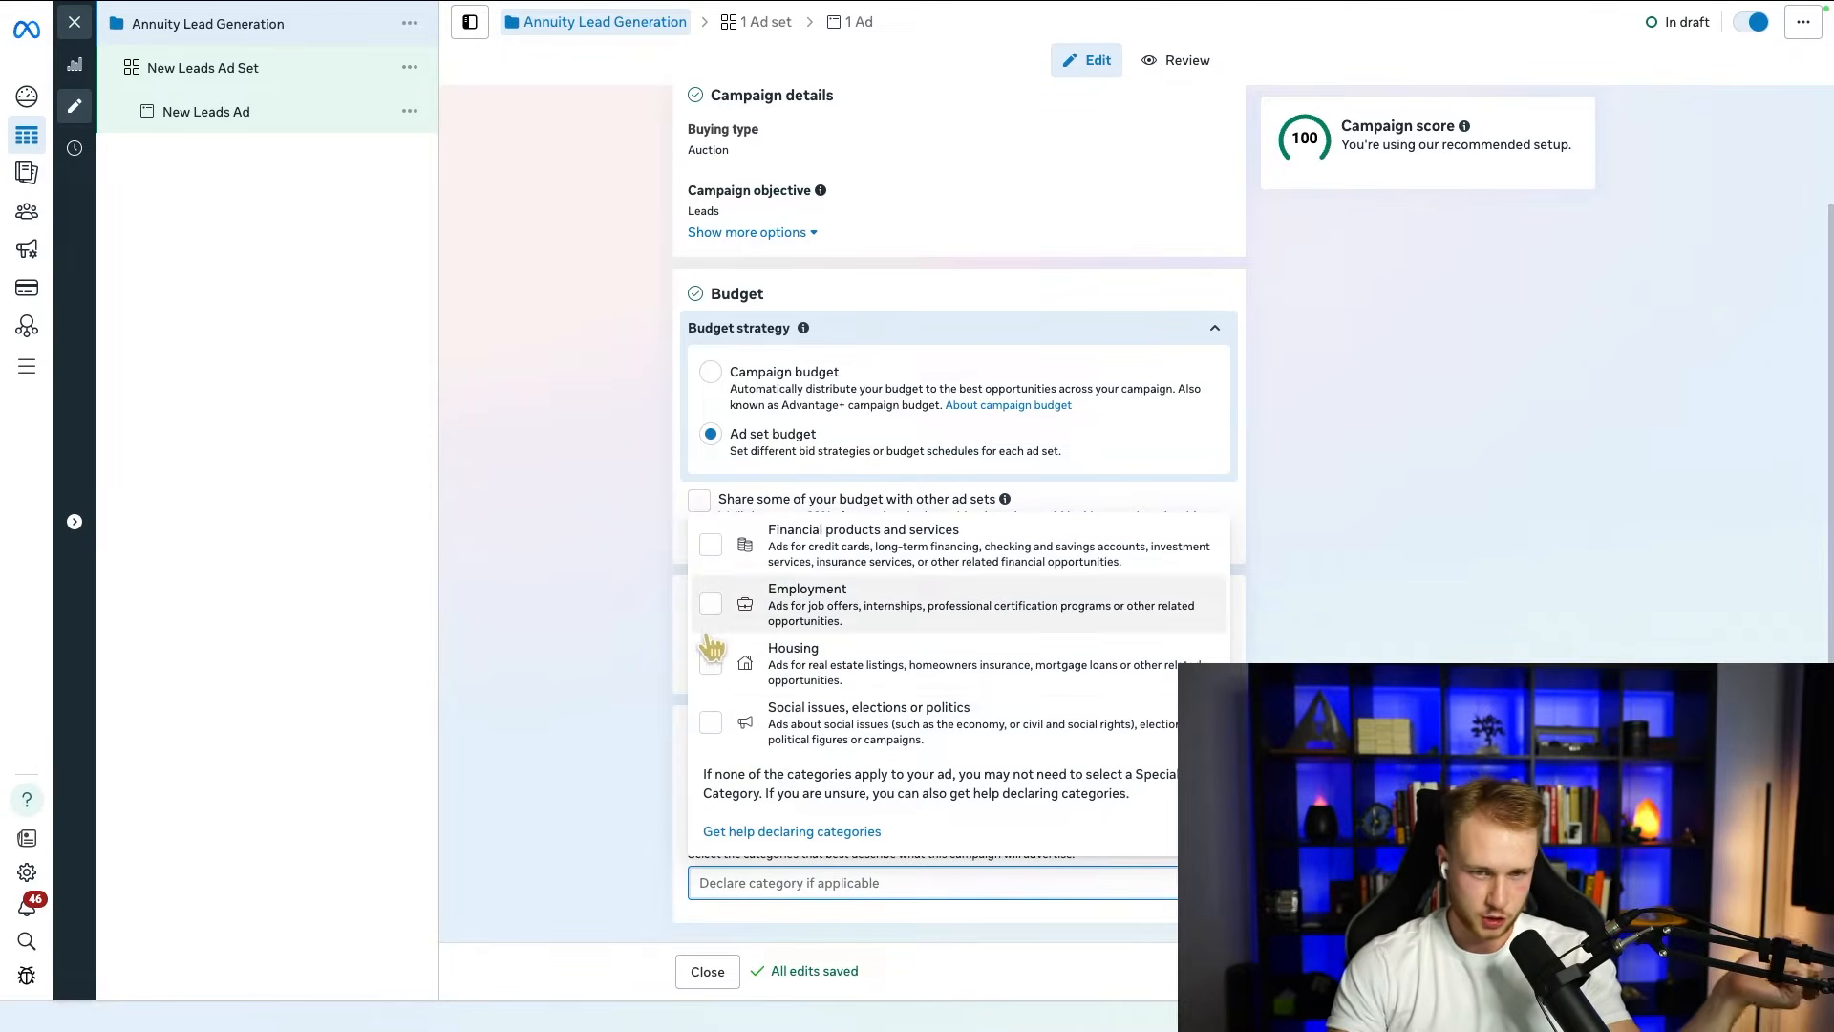
left_click(710, 545)
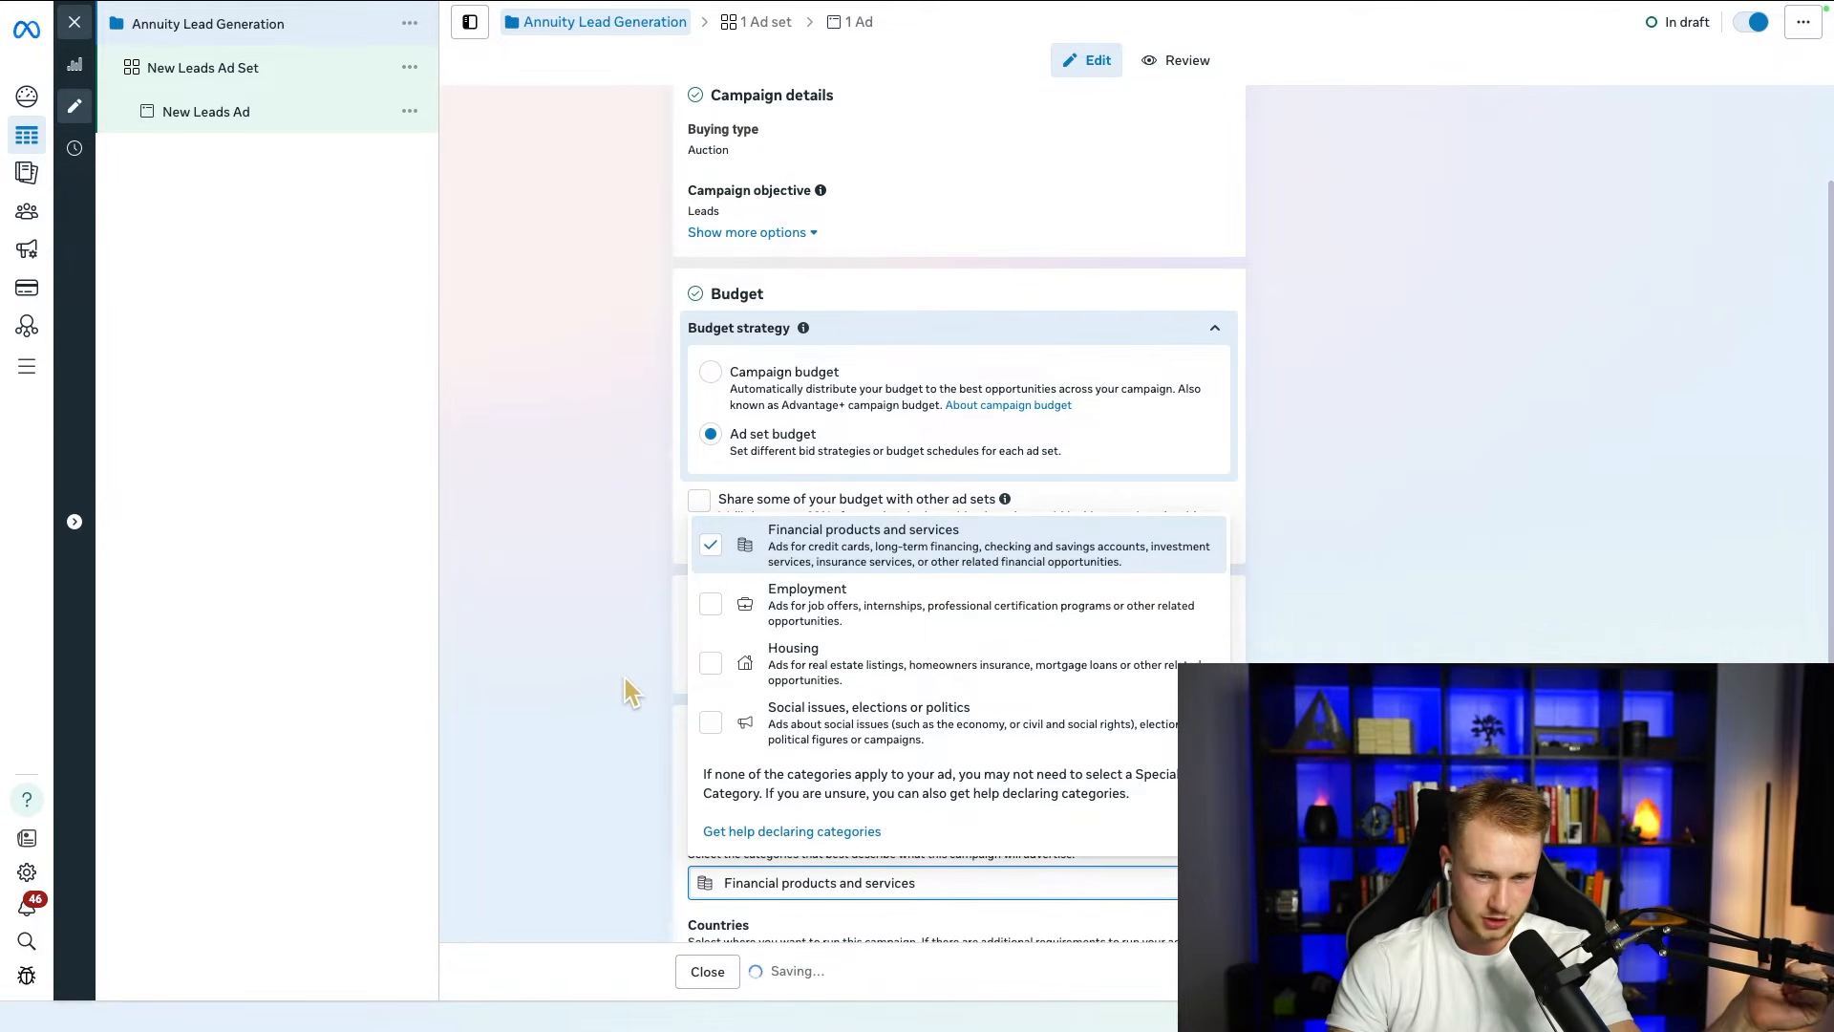
scroll(602, 693, "down", 3)
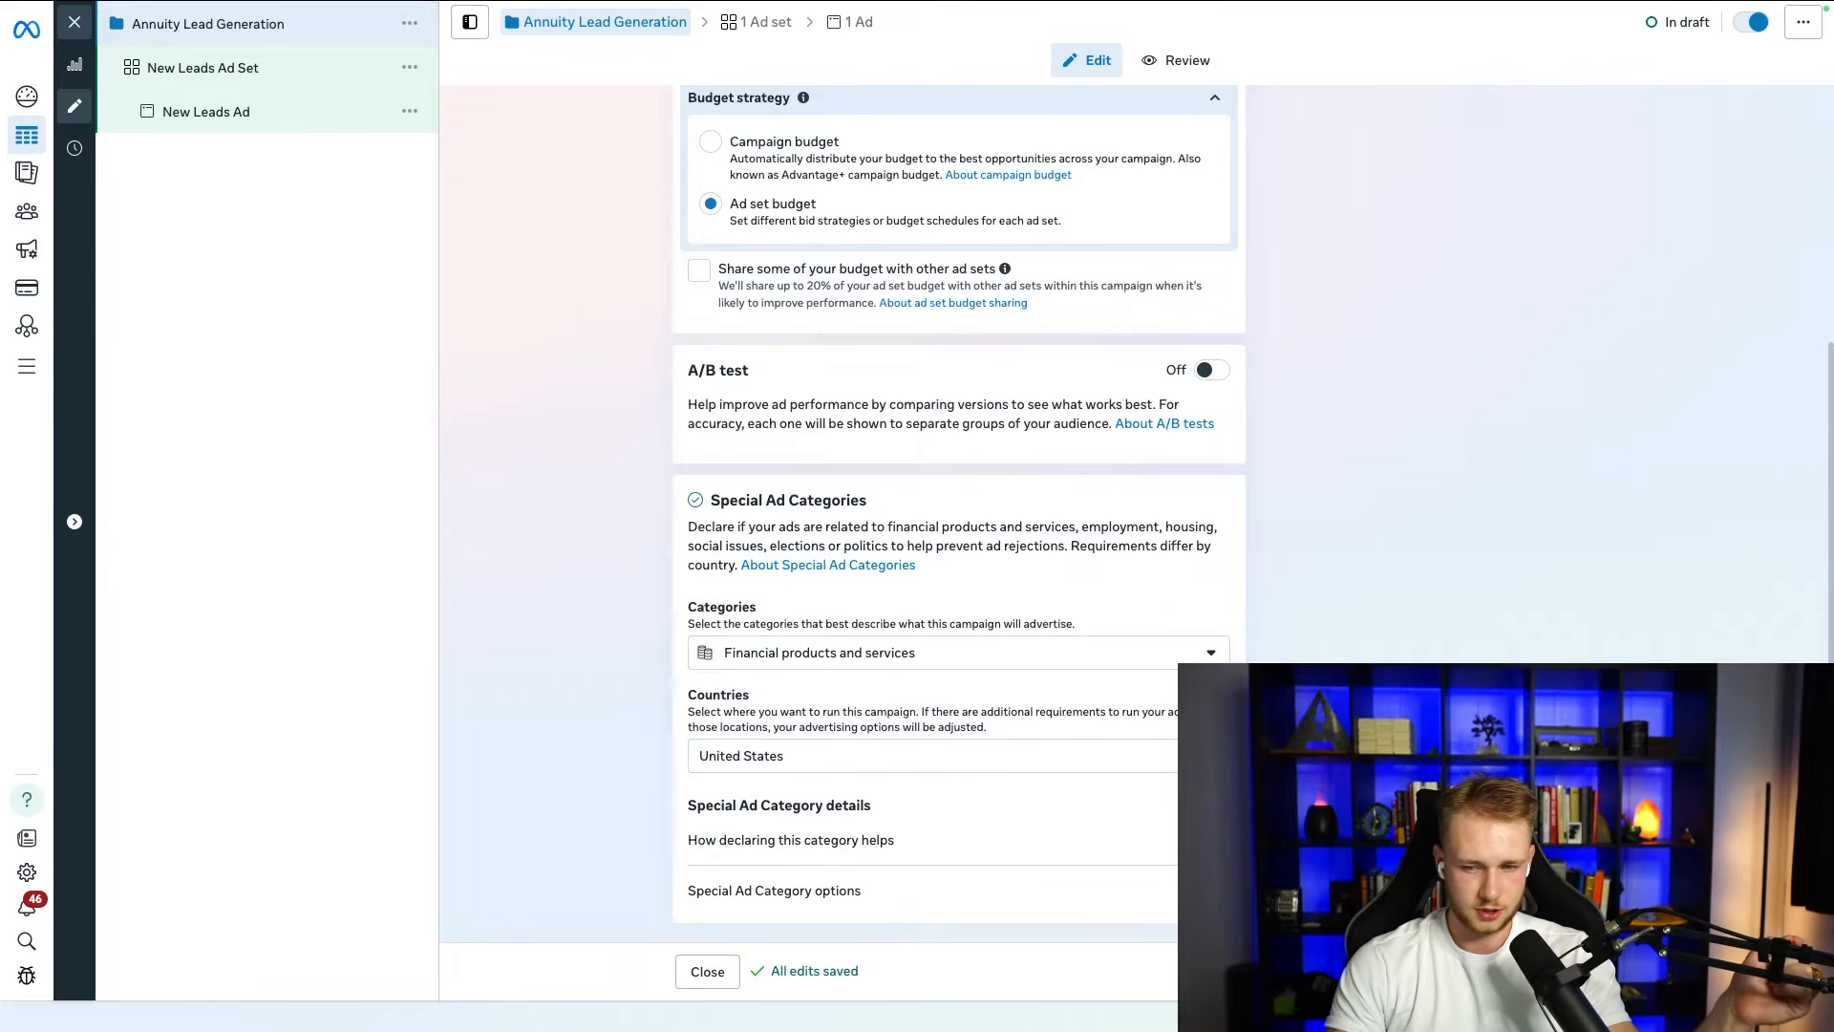
Step: Proceed to the ad set level and name the ad set "Annuity Lead Gen - Broad"
left_click(1567, 971)
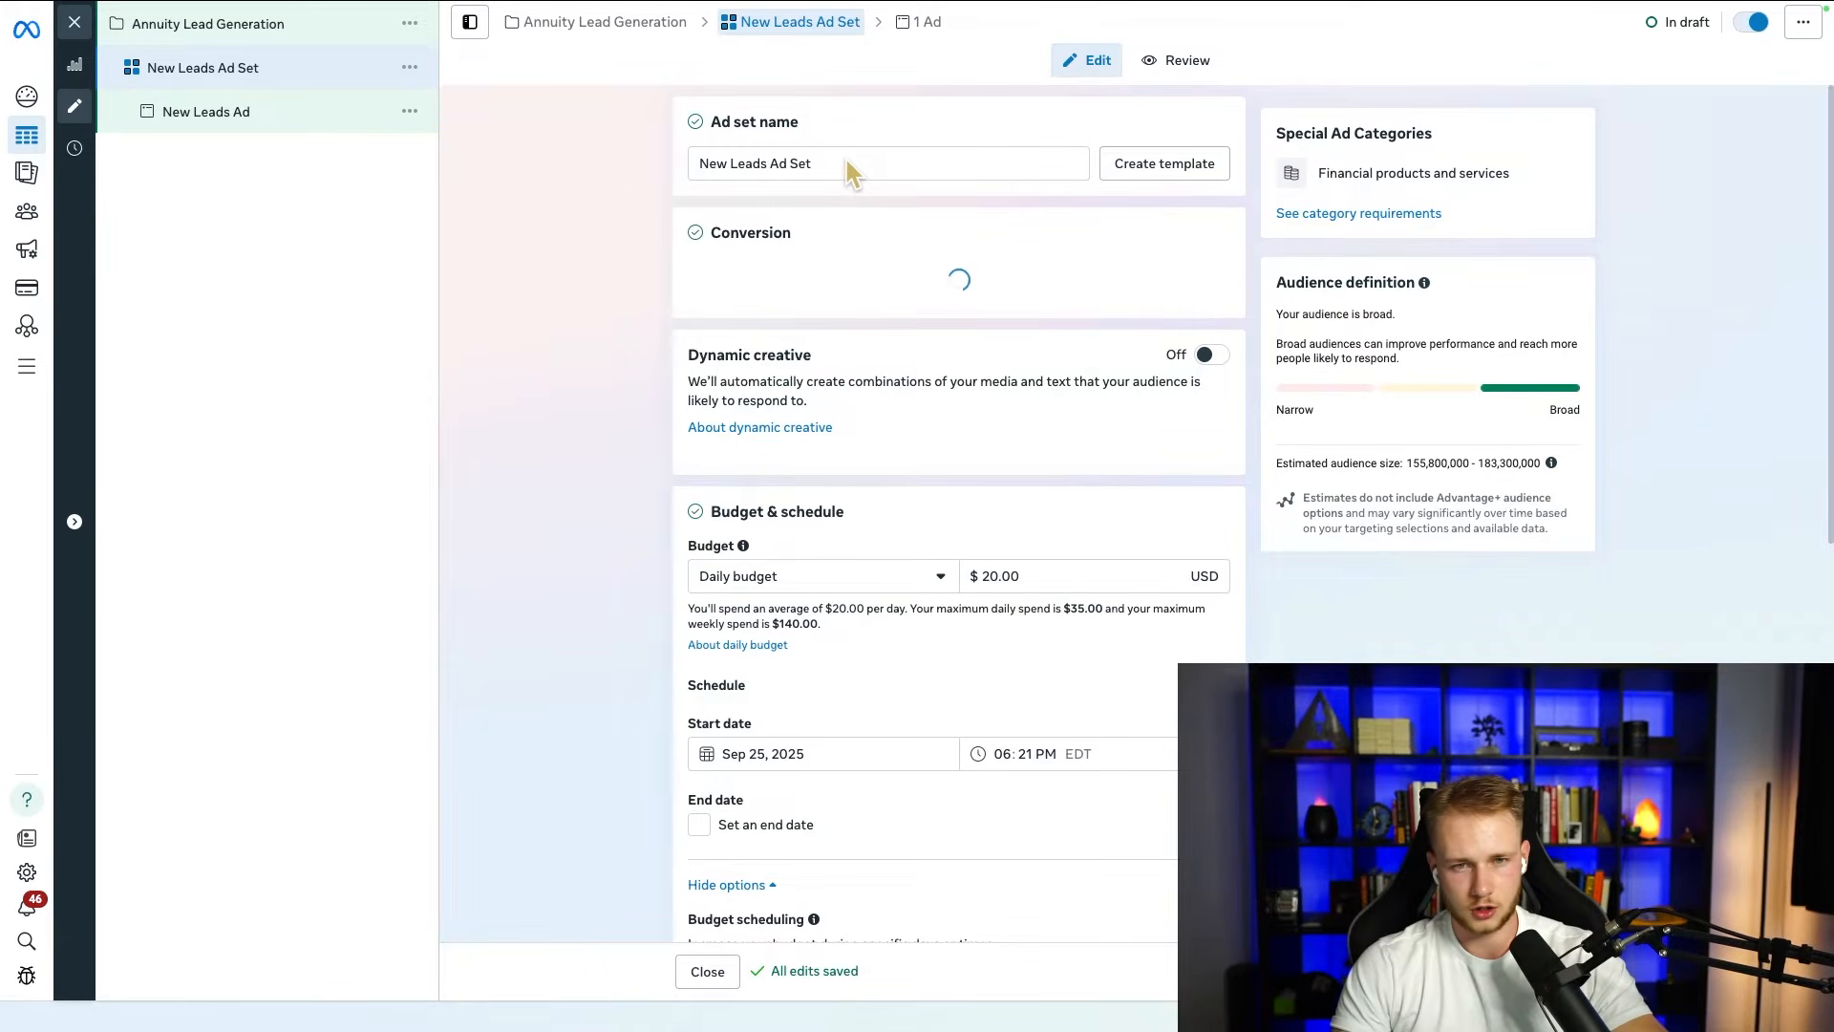
left_click_drag(835, 165, 696, 170)
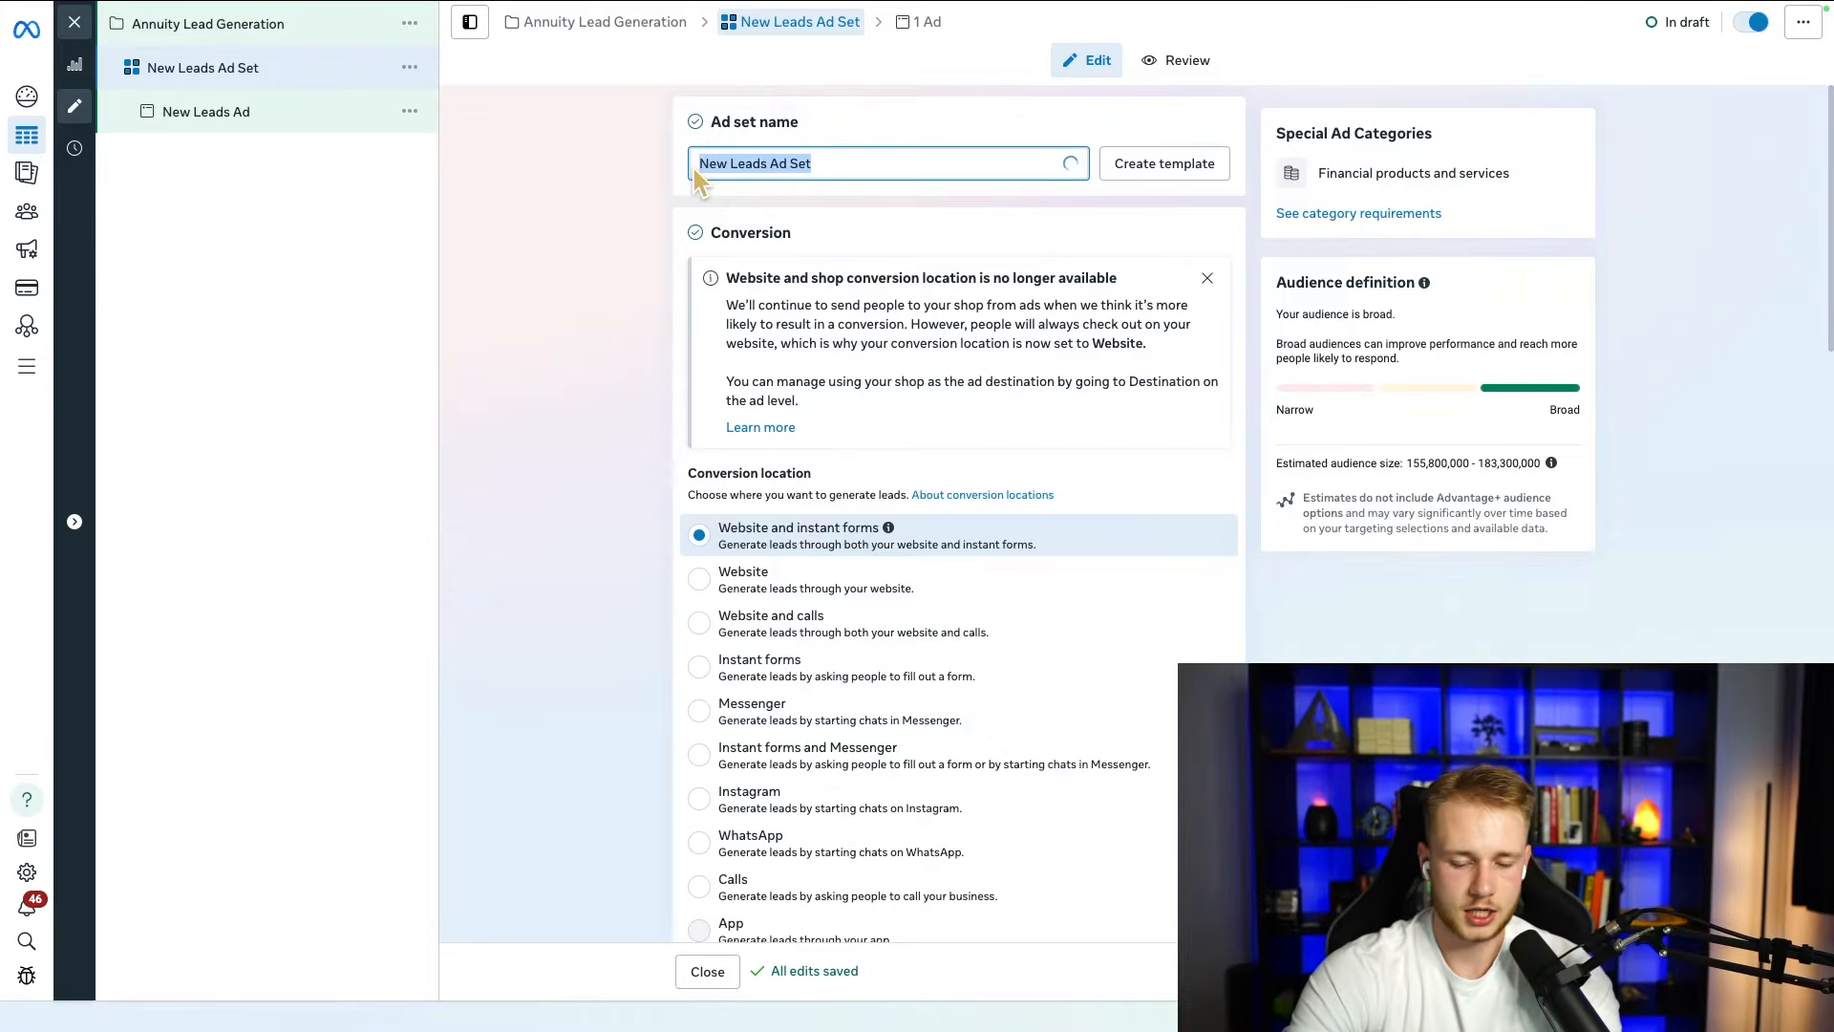
type("Annuity Lead Gen - ")
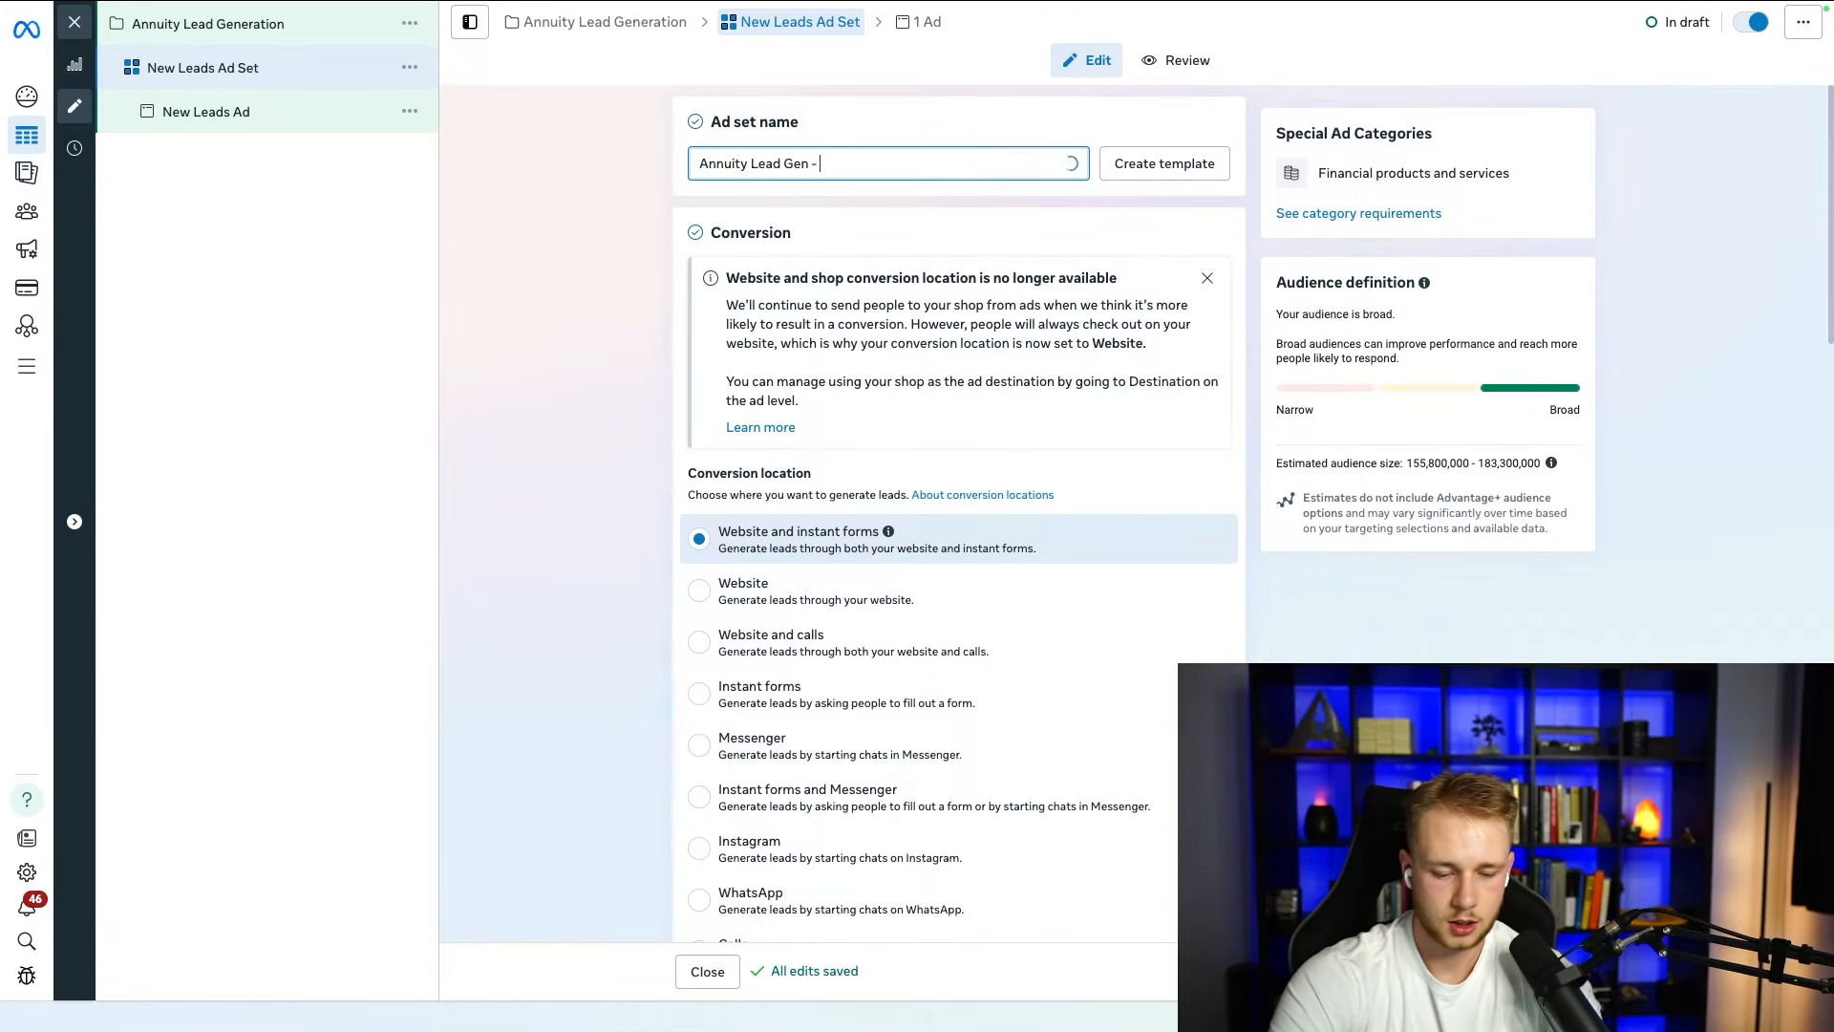
type("Broad")
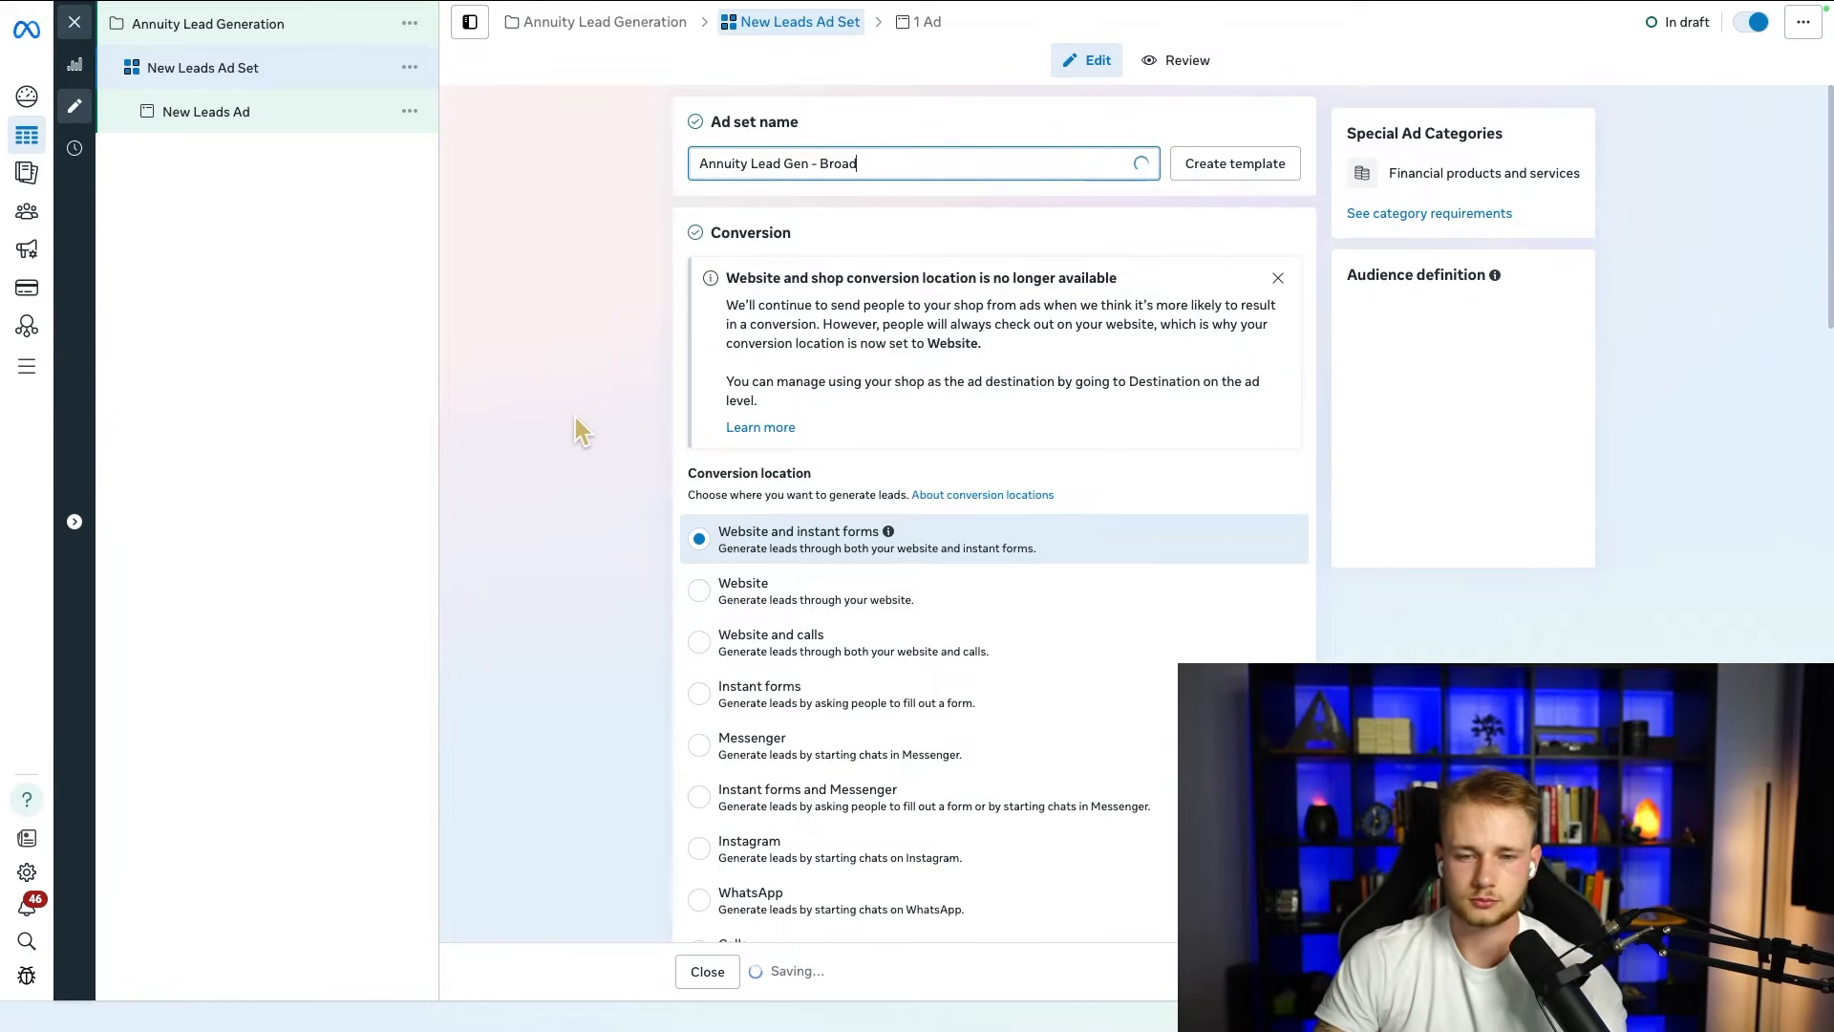
left_click(573, 415)
Step: Try Instant forms as the ad set's conversion location and change it to Website
left_click_drag(696, 473, 831, 482)
scroll(547, 337, "down", 1)
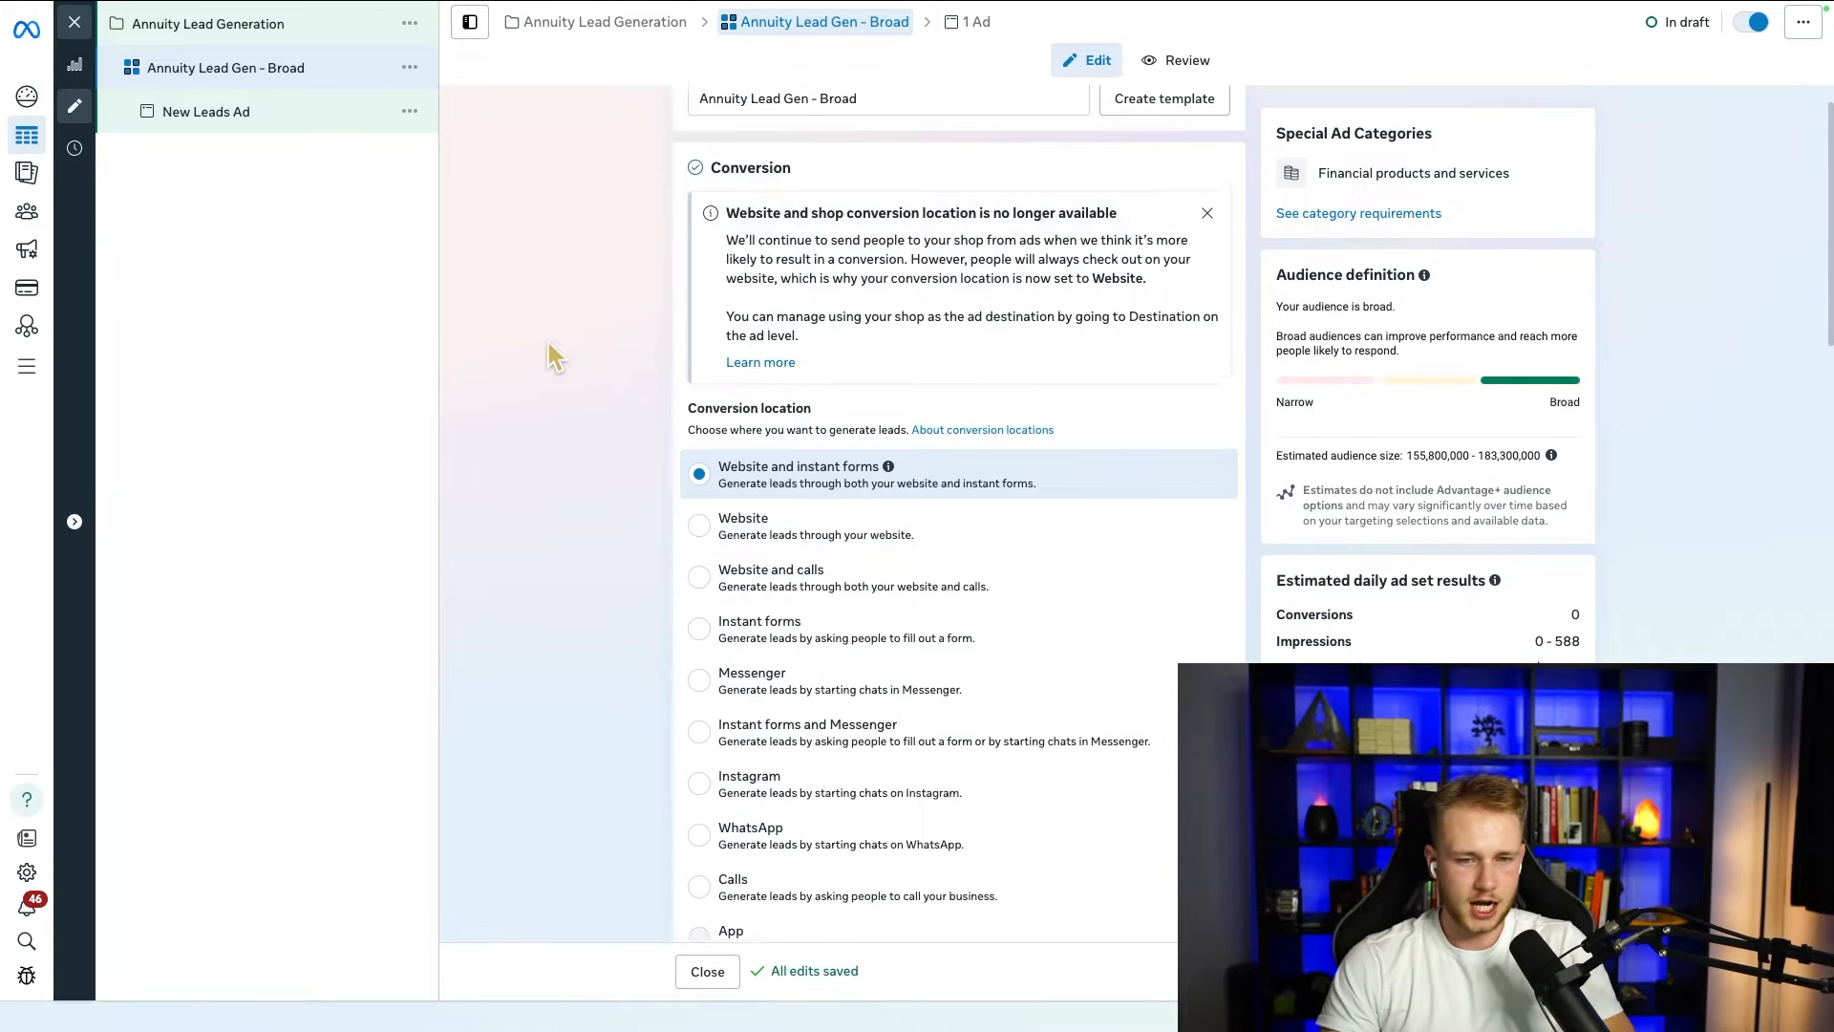
left_click(712, 568)
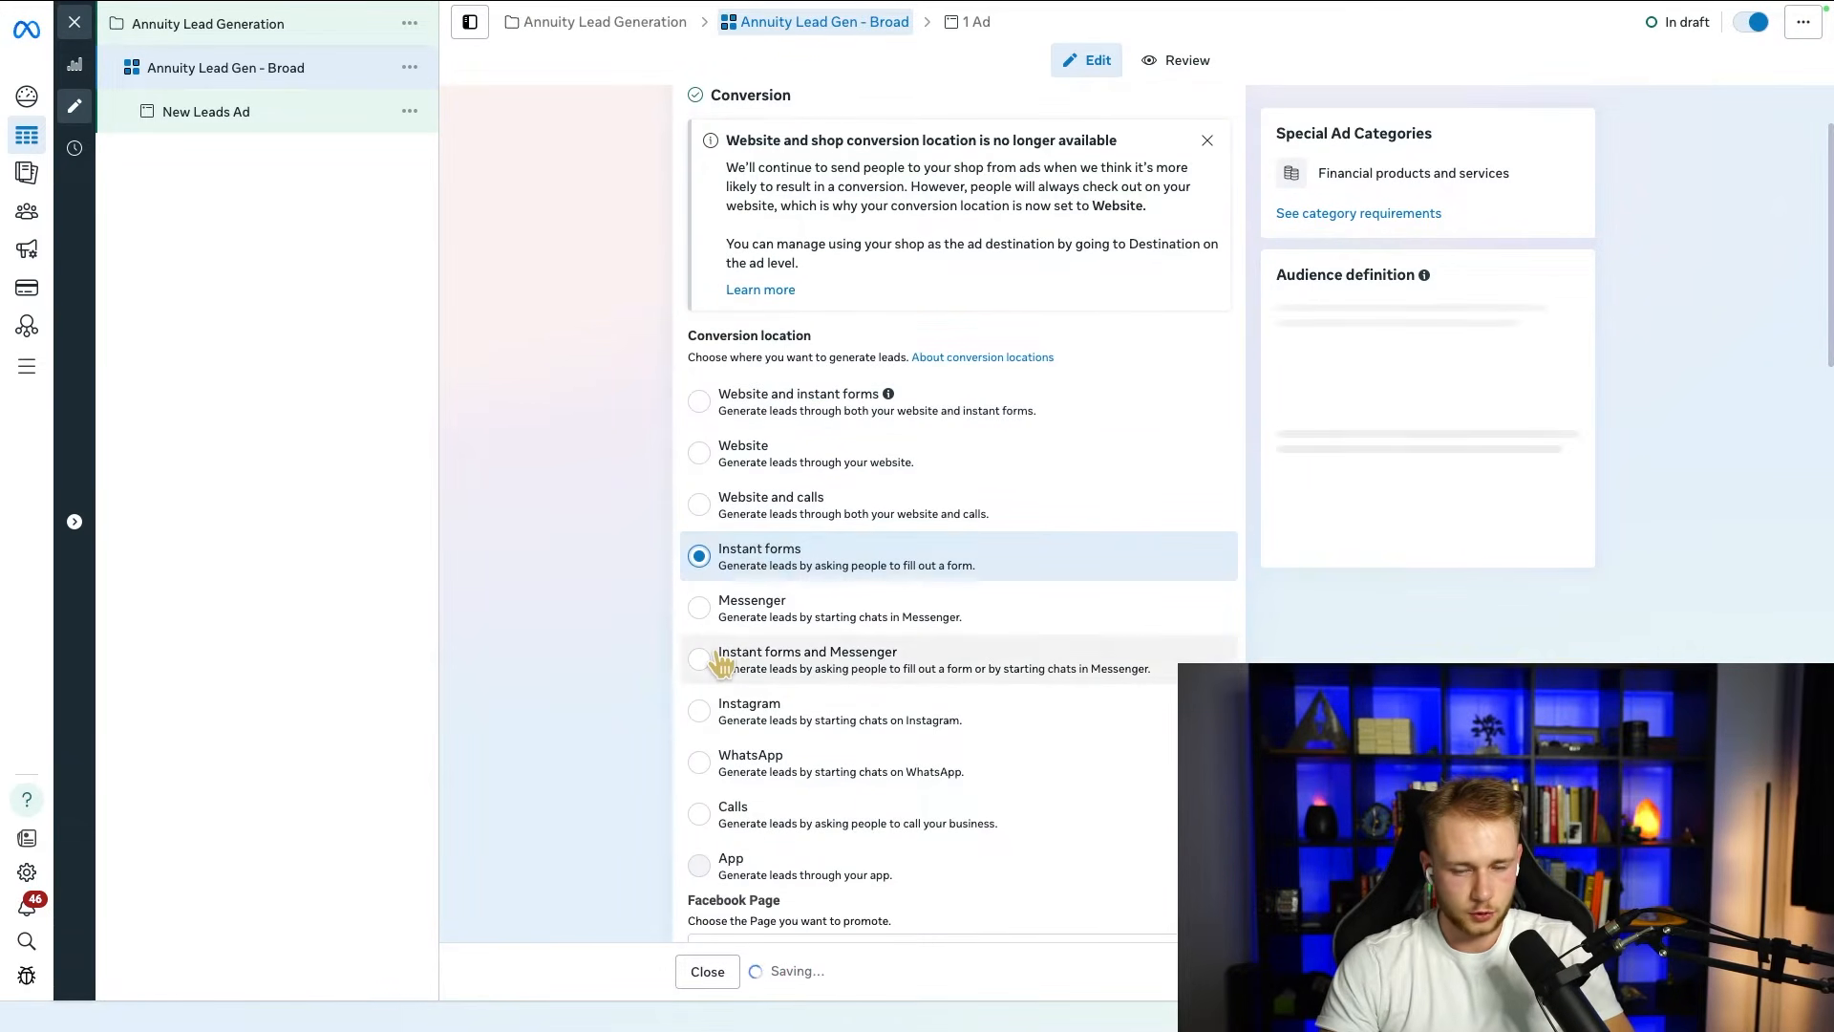
left_click(707, 455)
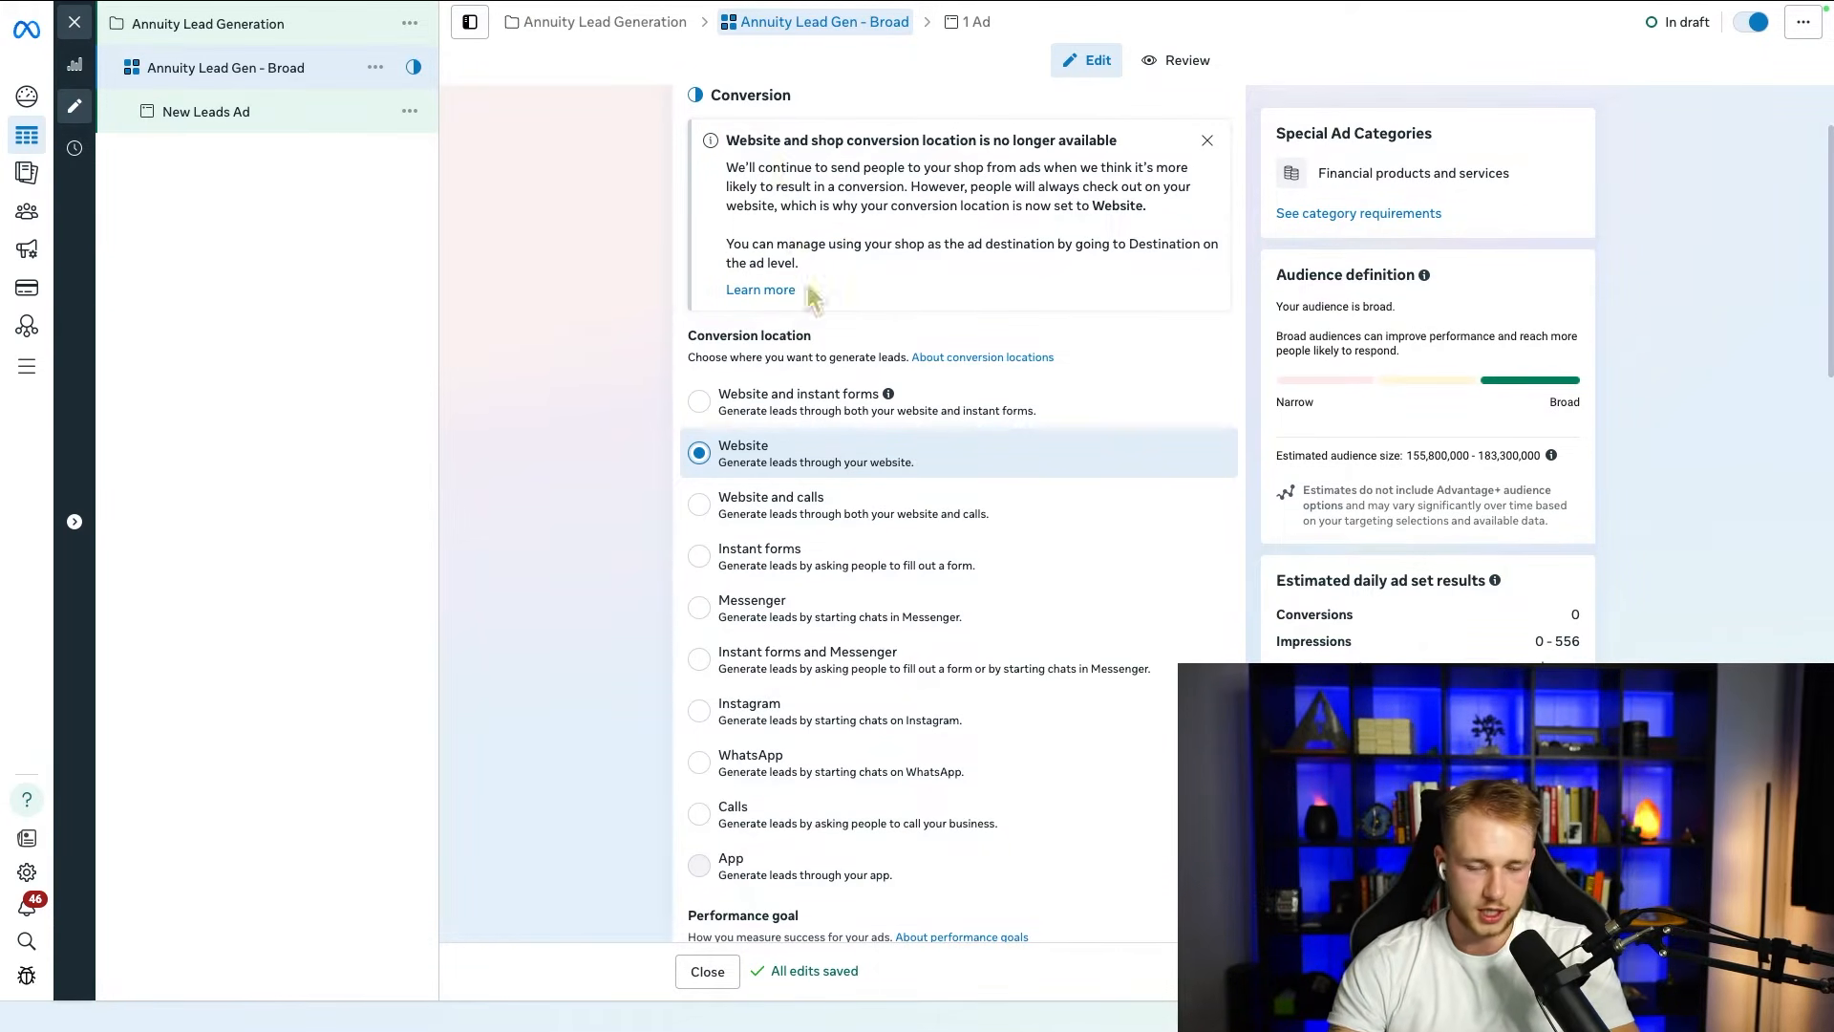
left_click_drag(771, 444, 703, 446)
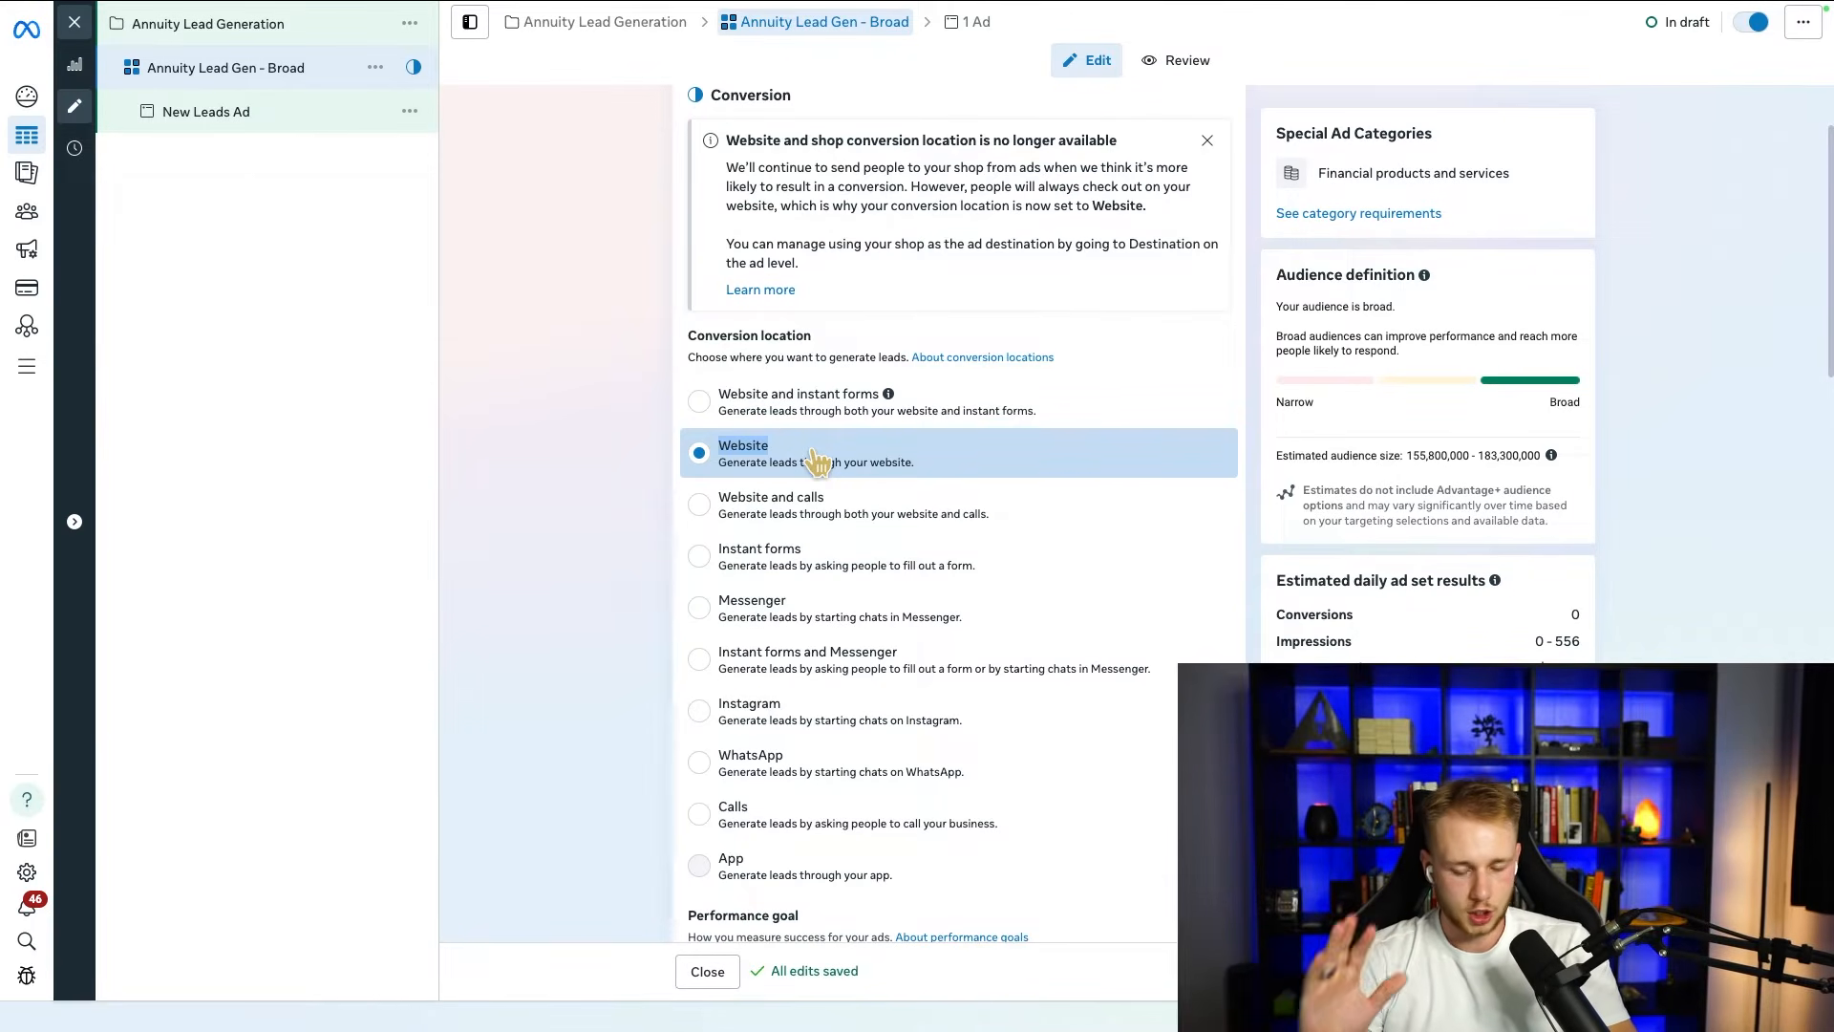
Step: Switch the conversion location to Instant forms for comparison and return it to Website
left_click(700, 556)
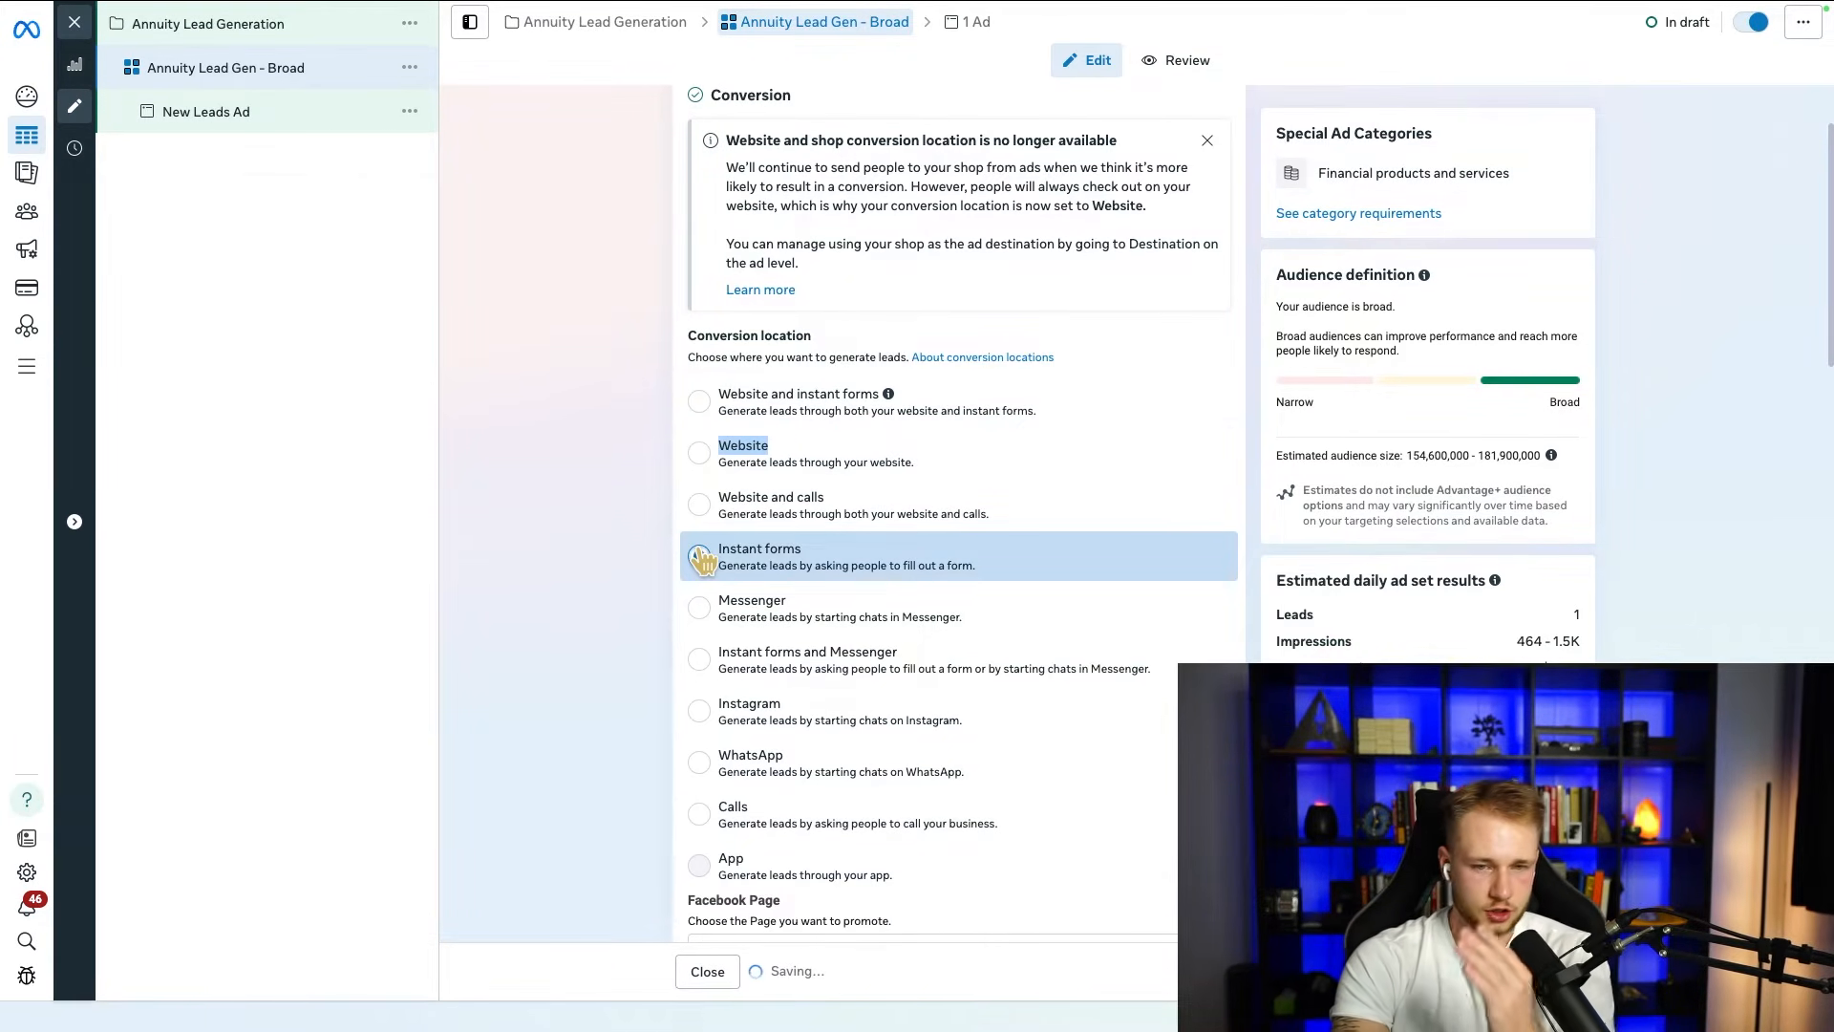
left_click(607, 547)
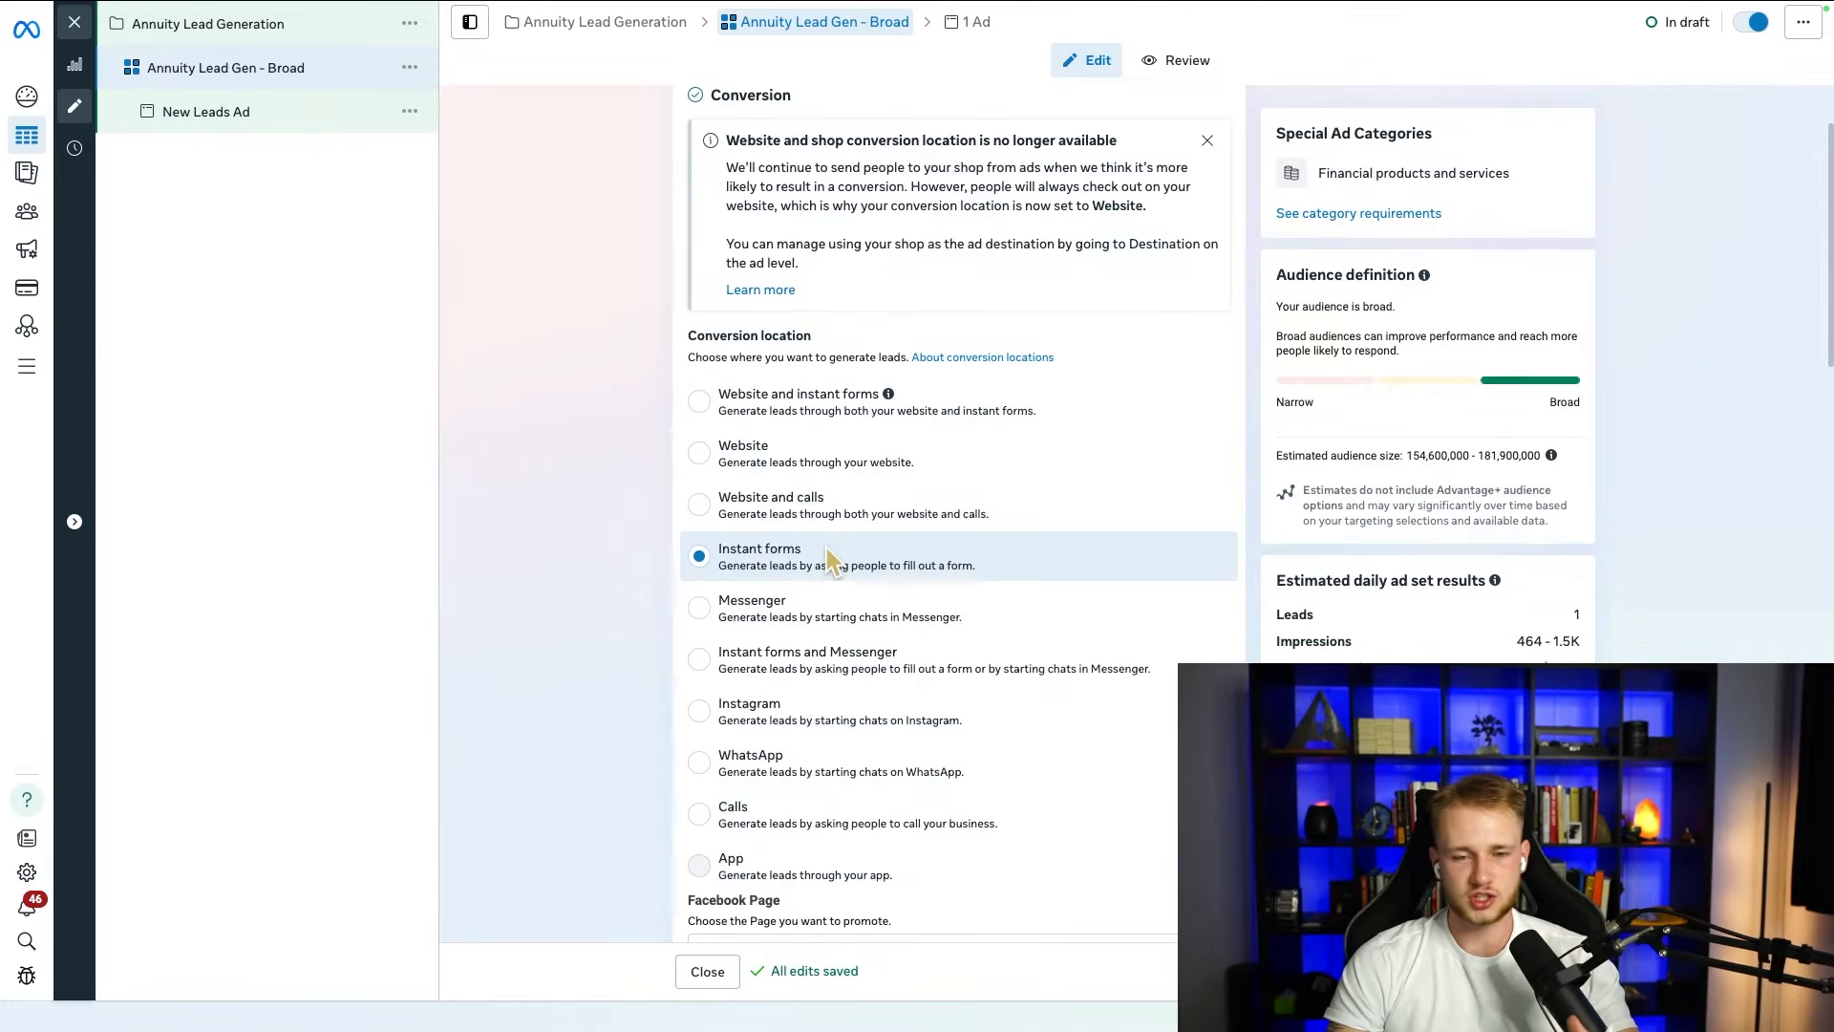
left_click(705, 564)
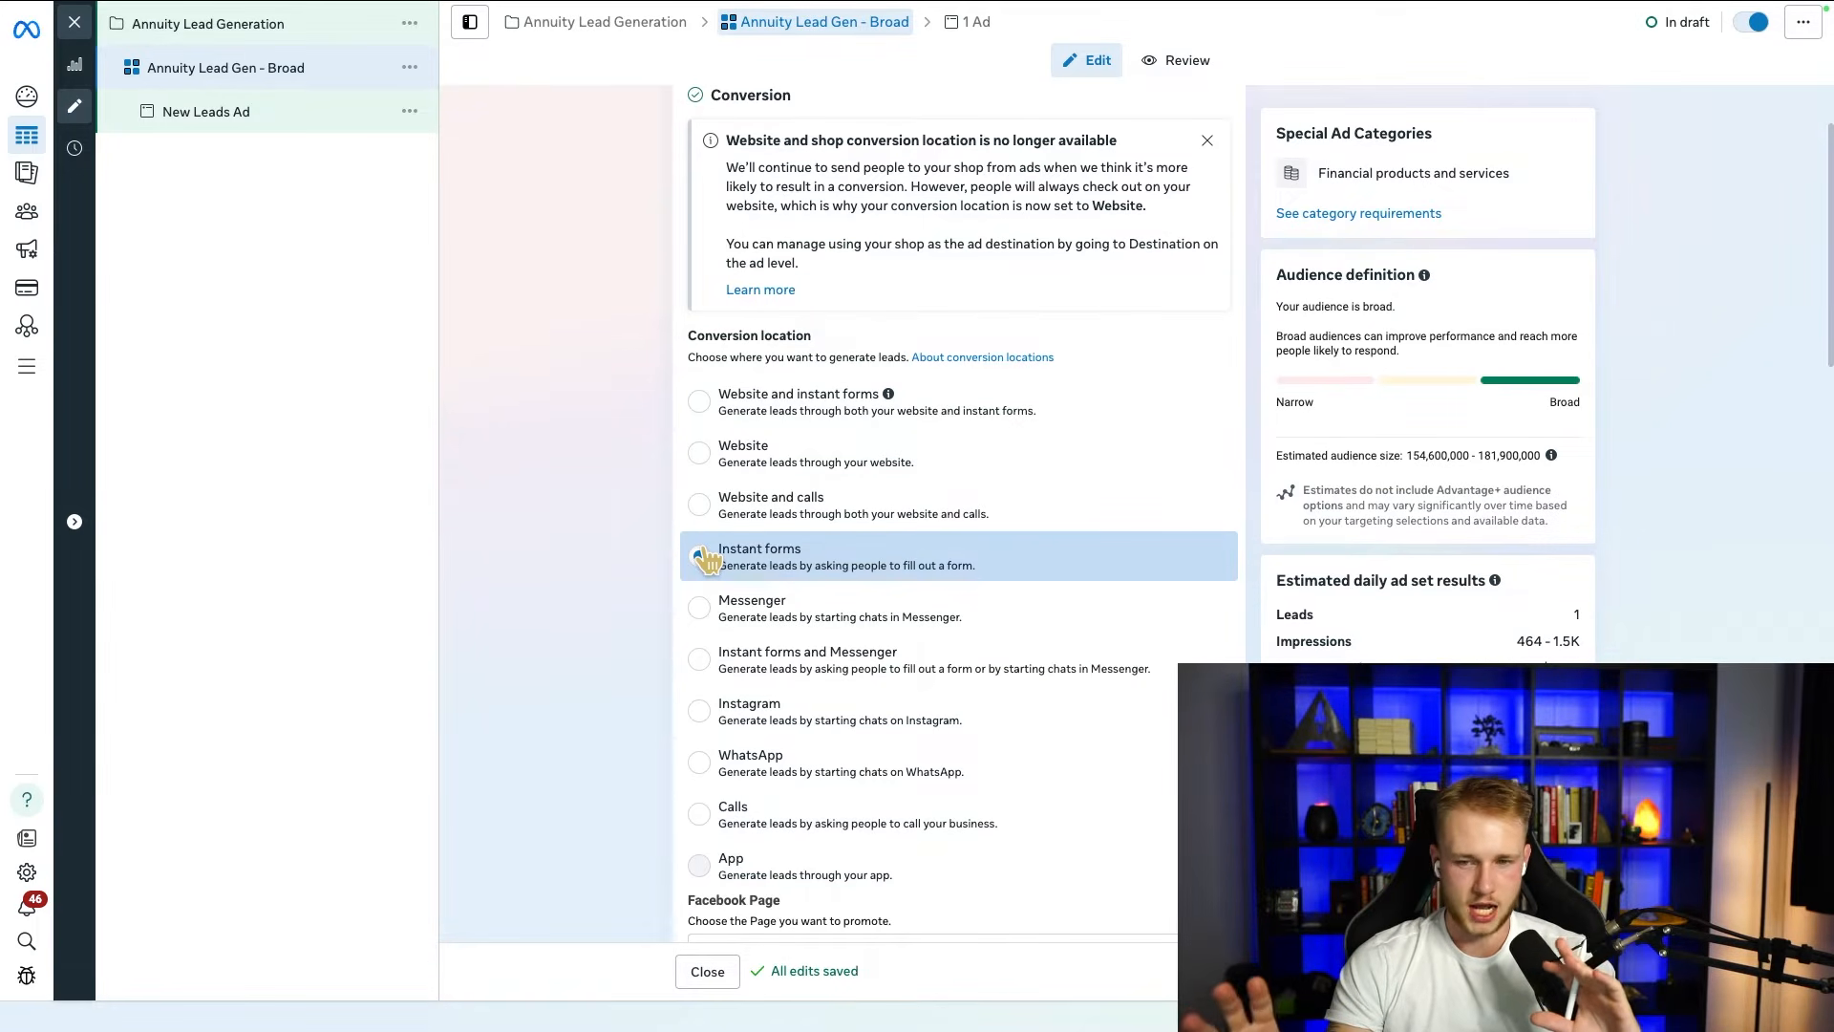
left_click(707, 560)
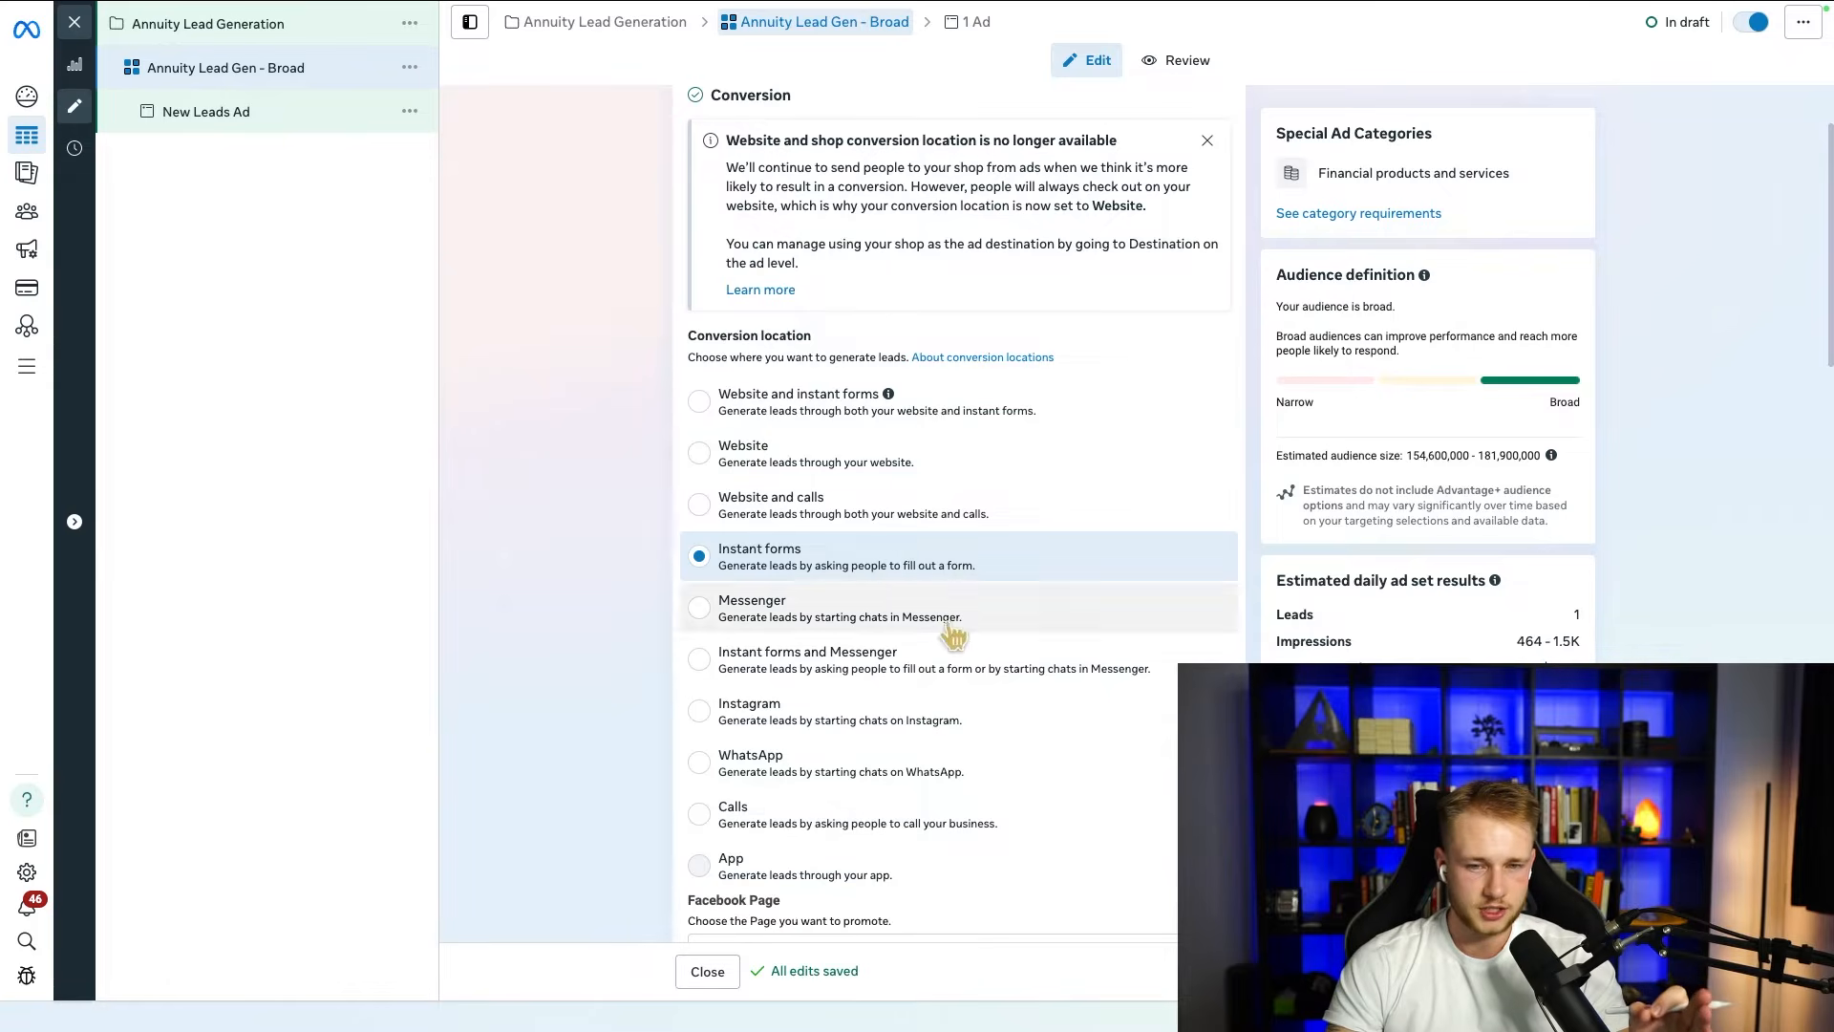
left_click(736, 470)
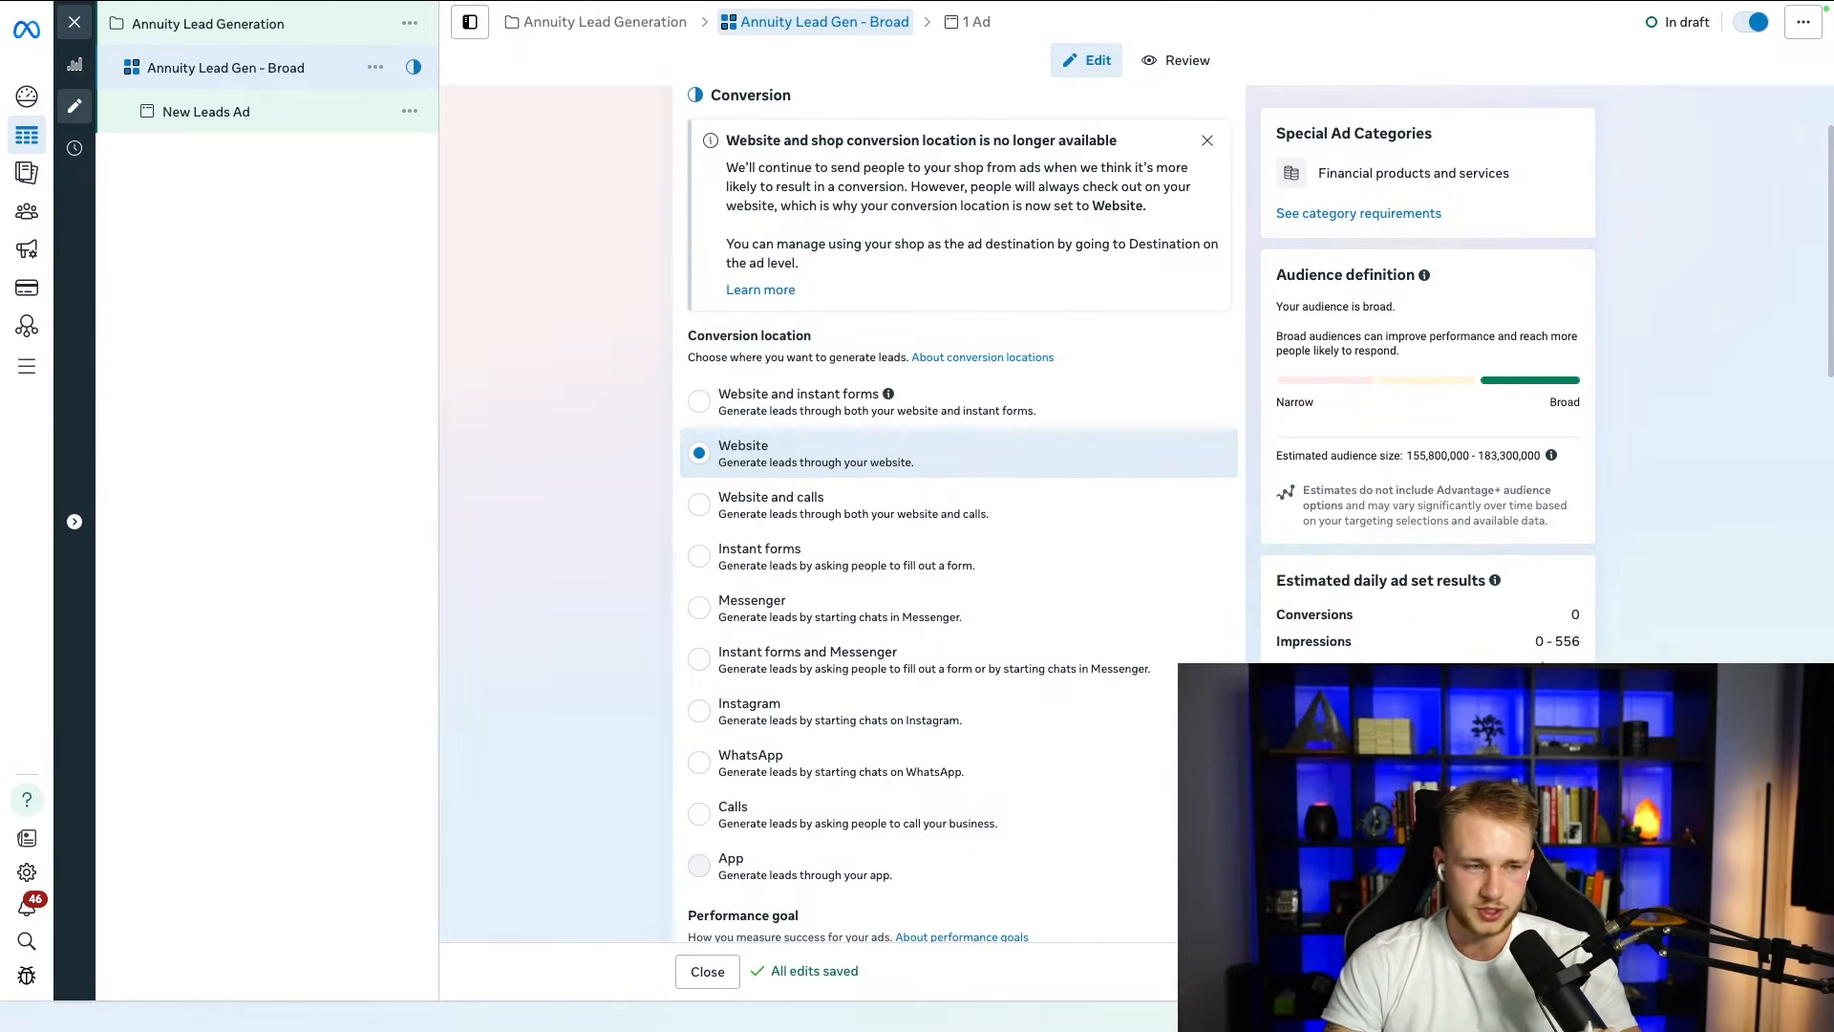
Step: Compare the Website and Instant forms conversion locations for the ad set and settle on Instant forms
scroll(627, 485, "down", 1)
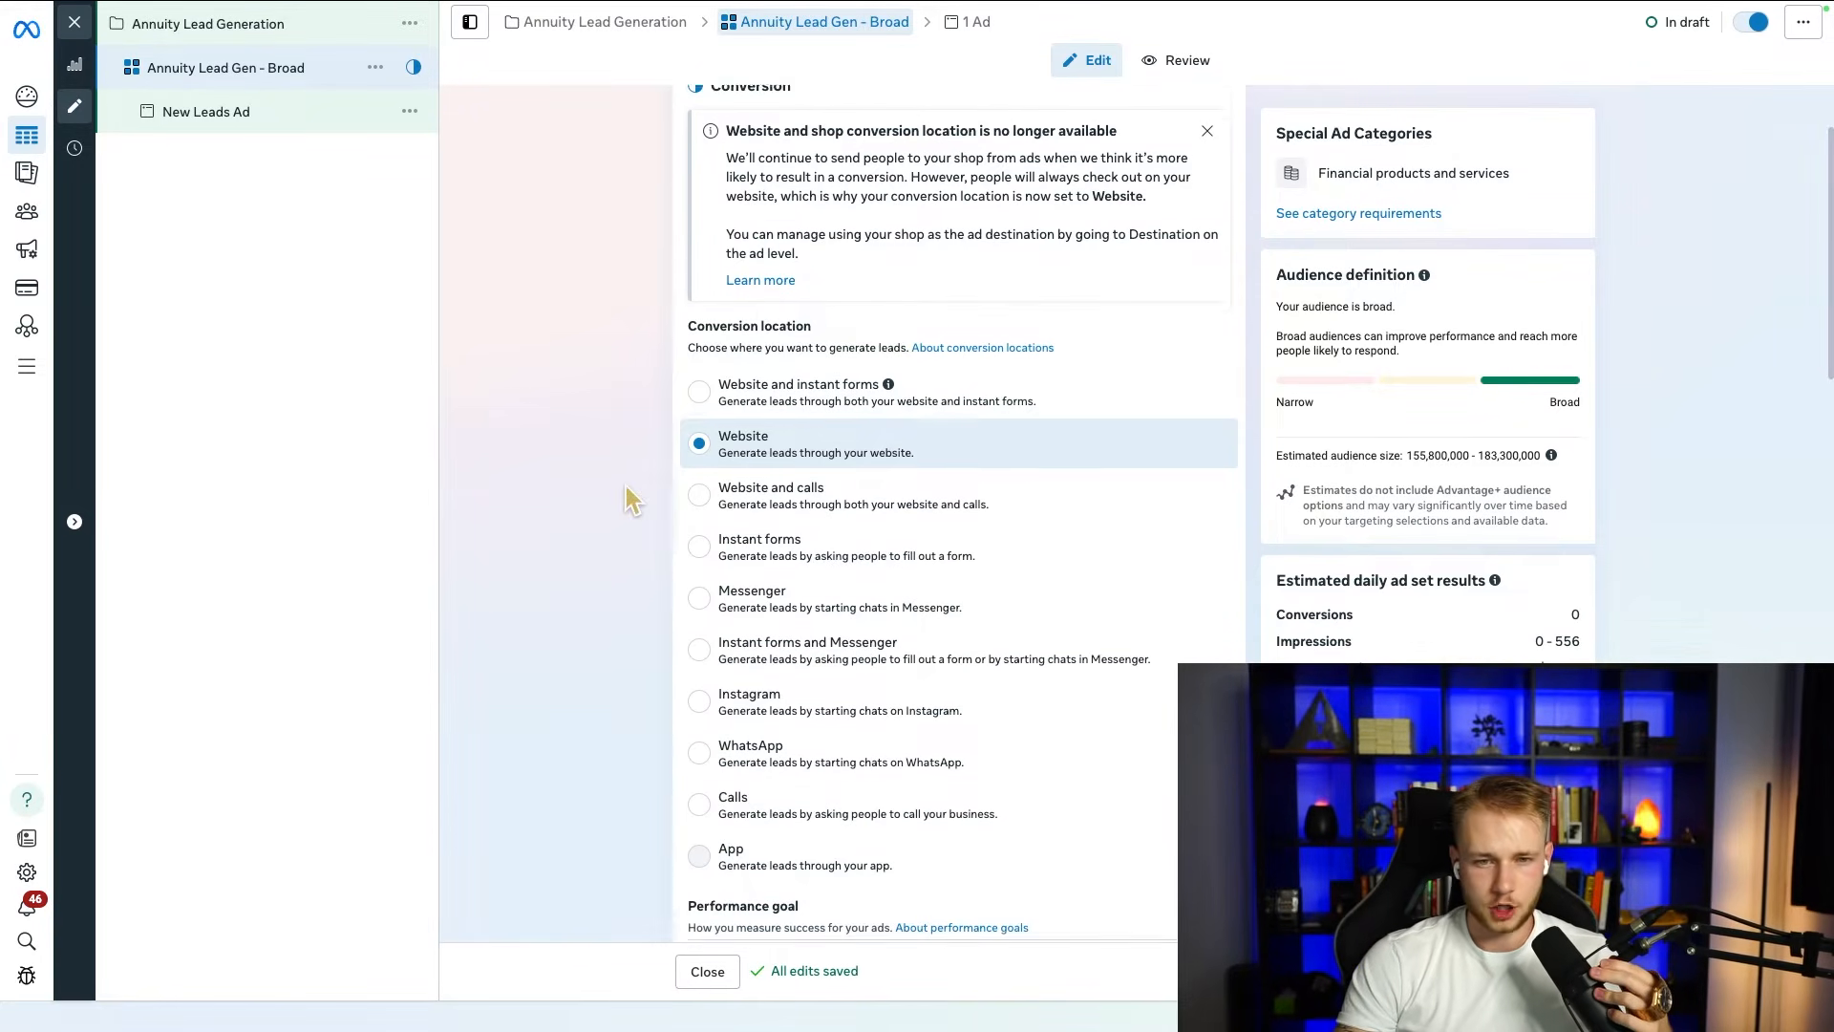
scroll(719, 444, "down", 1)
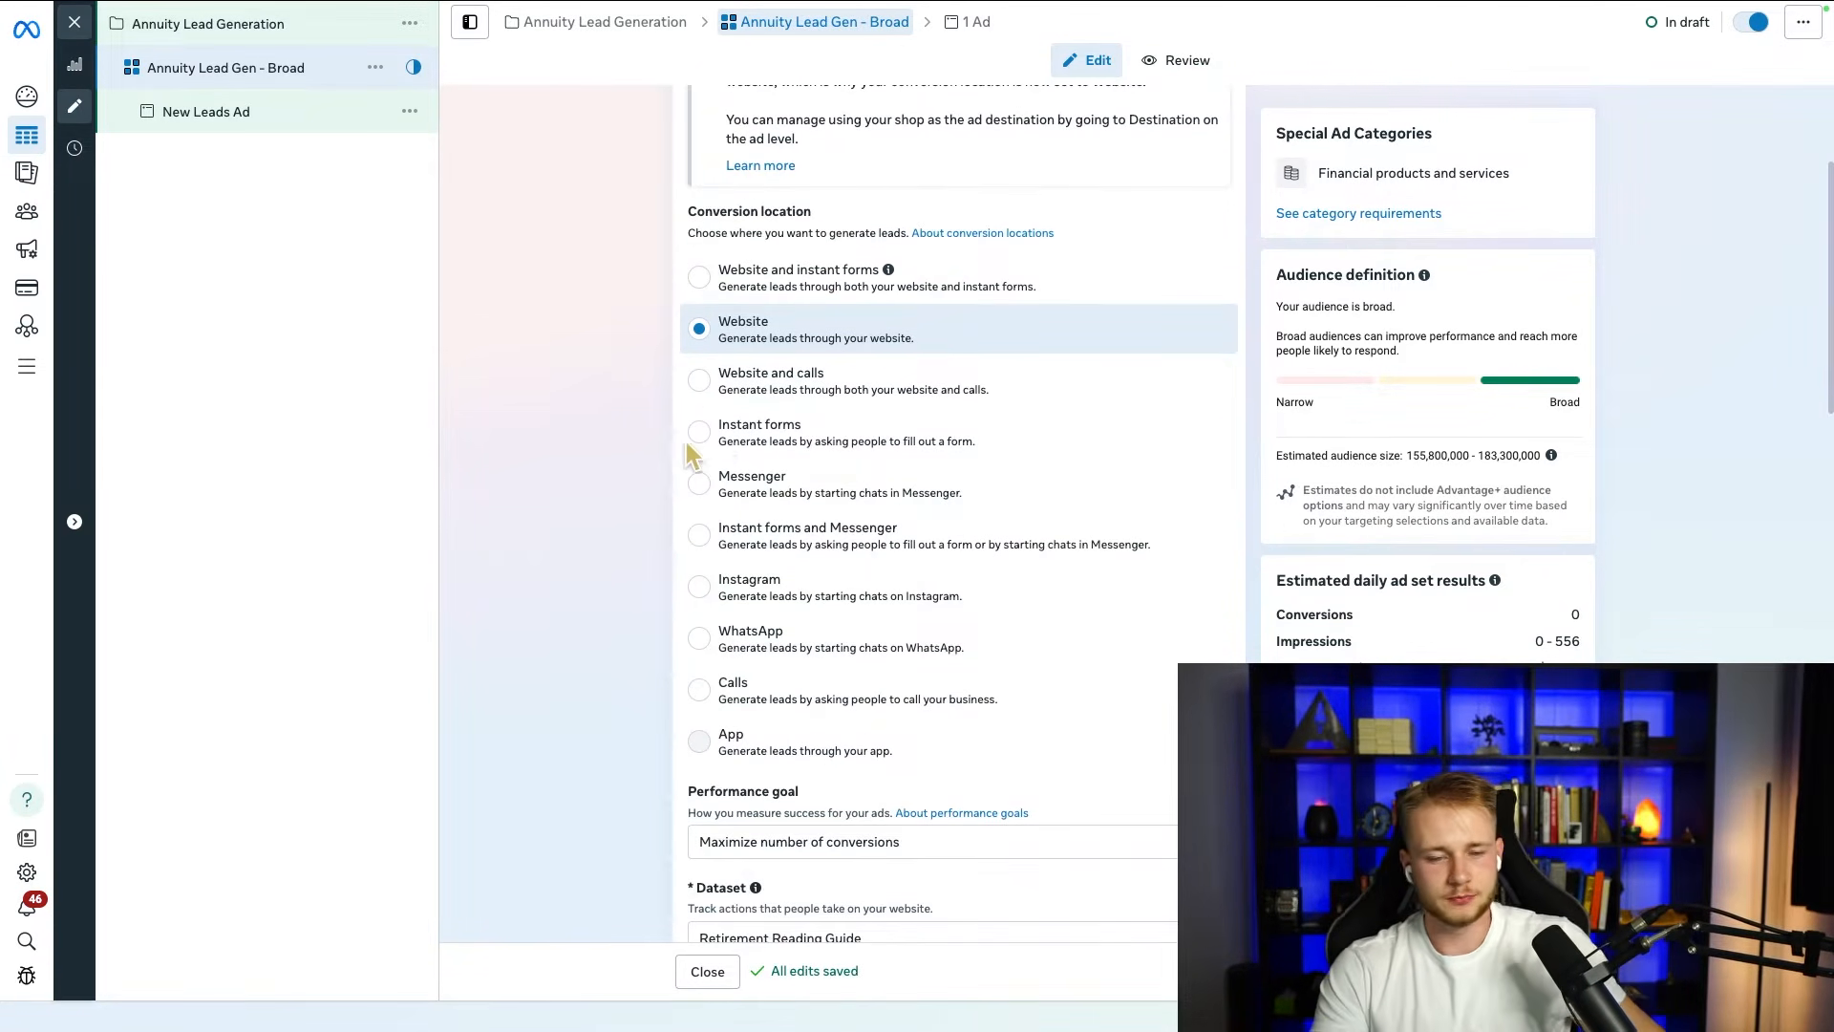
scroll(576, 521, "down", 1)
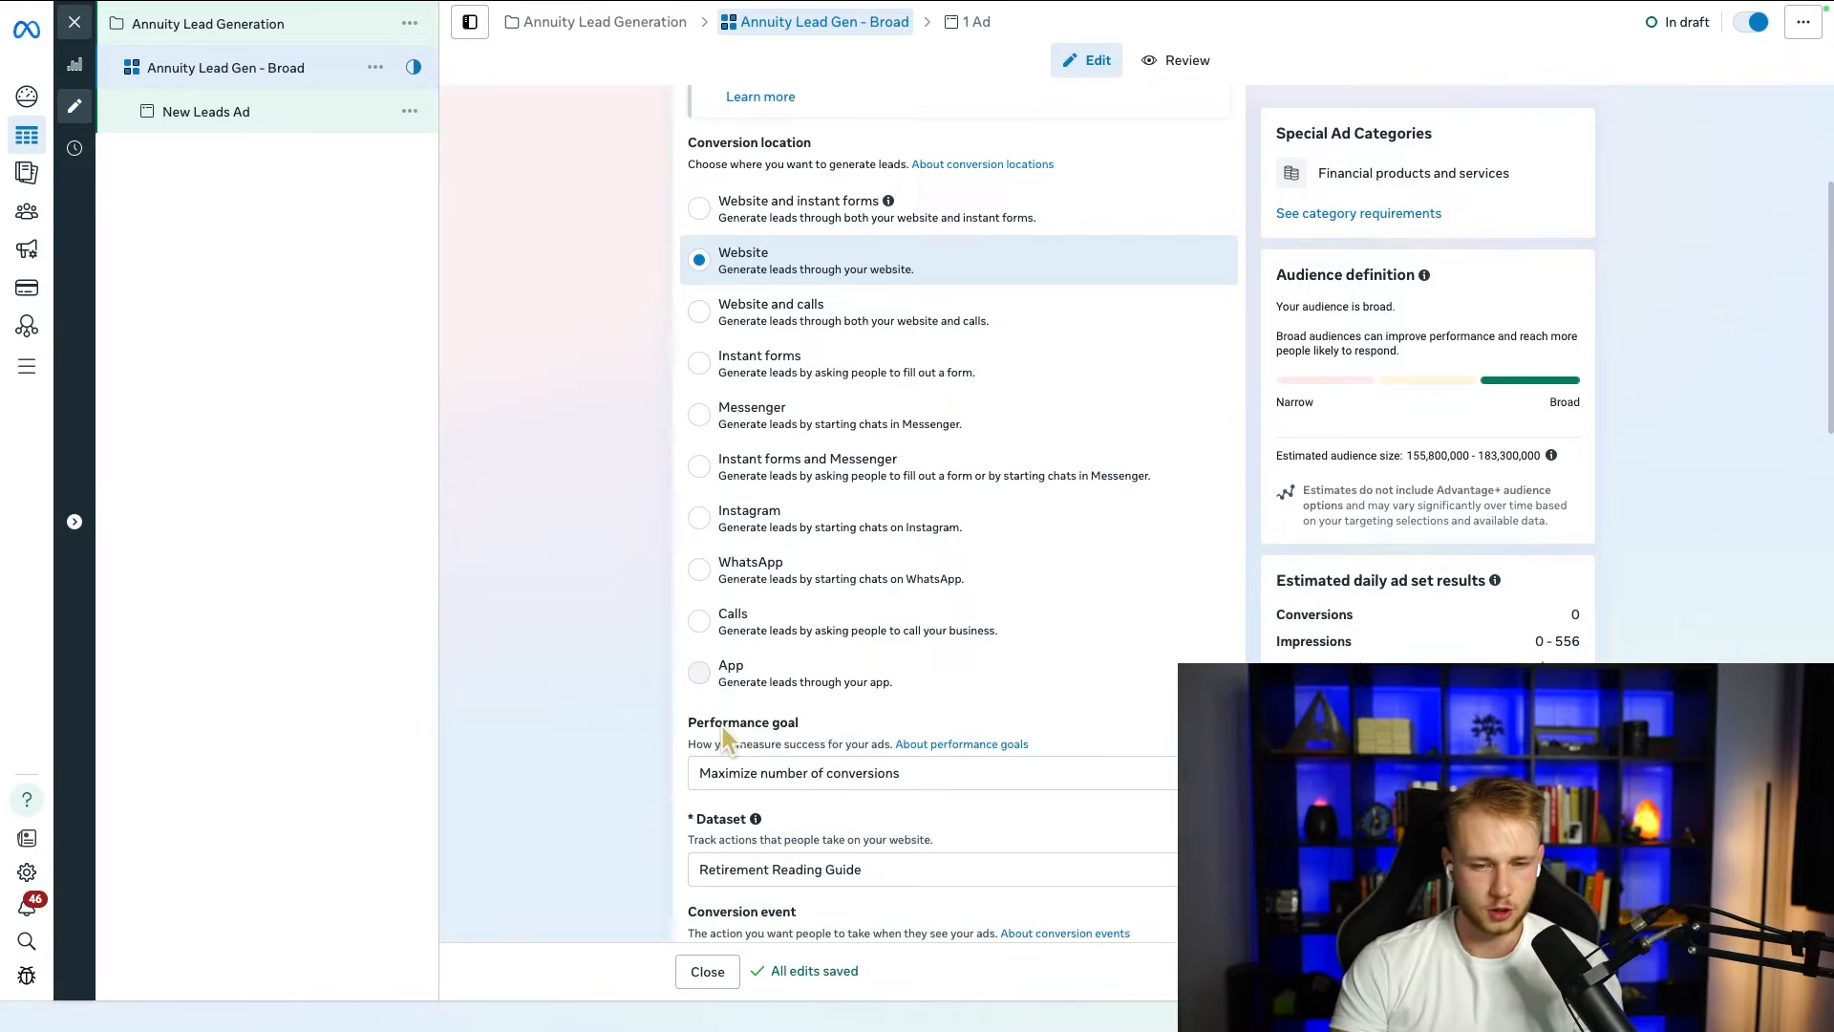
scroll(627, 682, "down", 4)
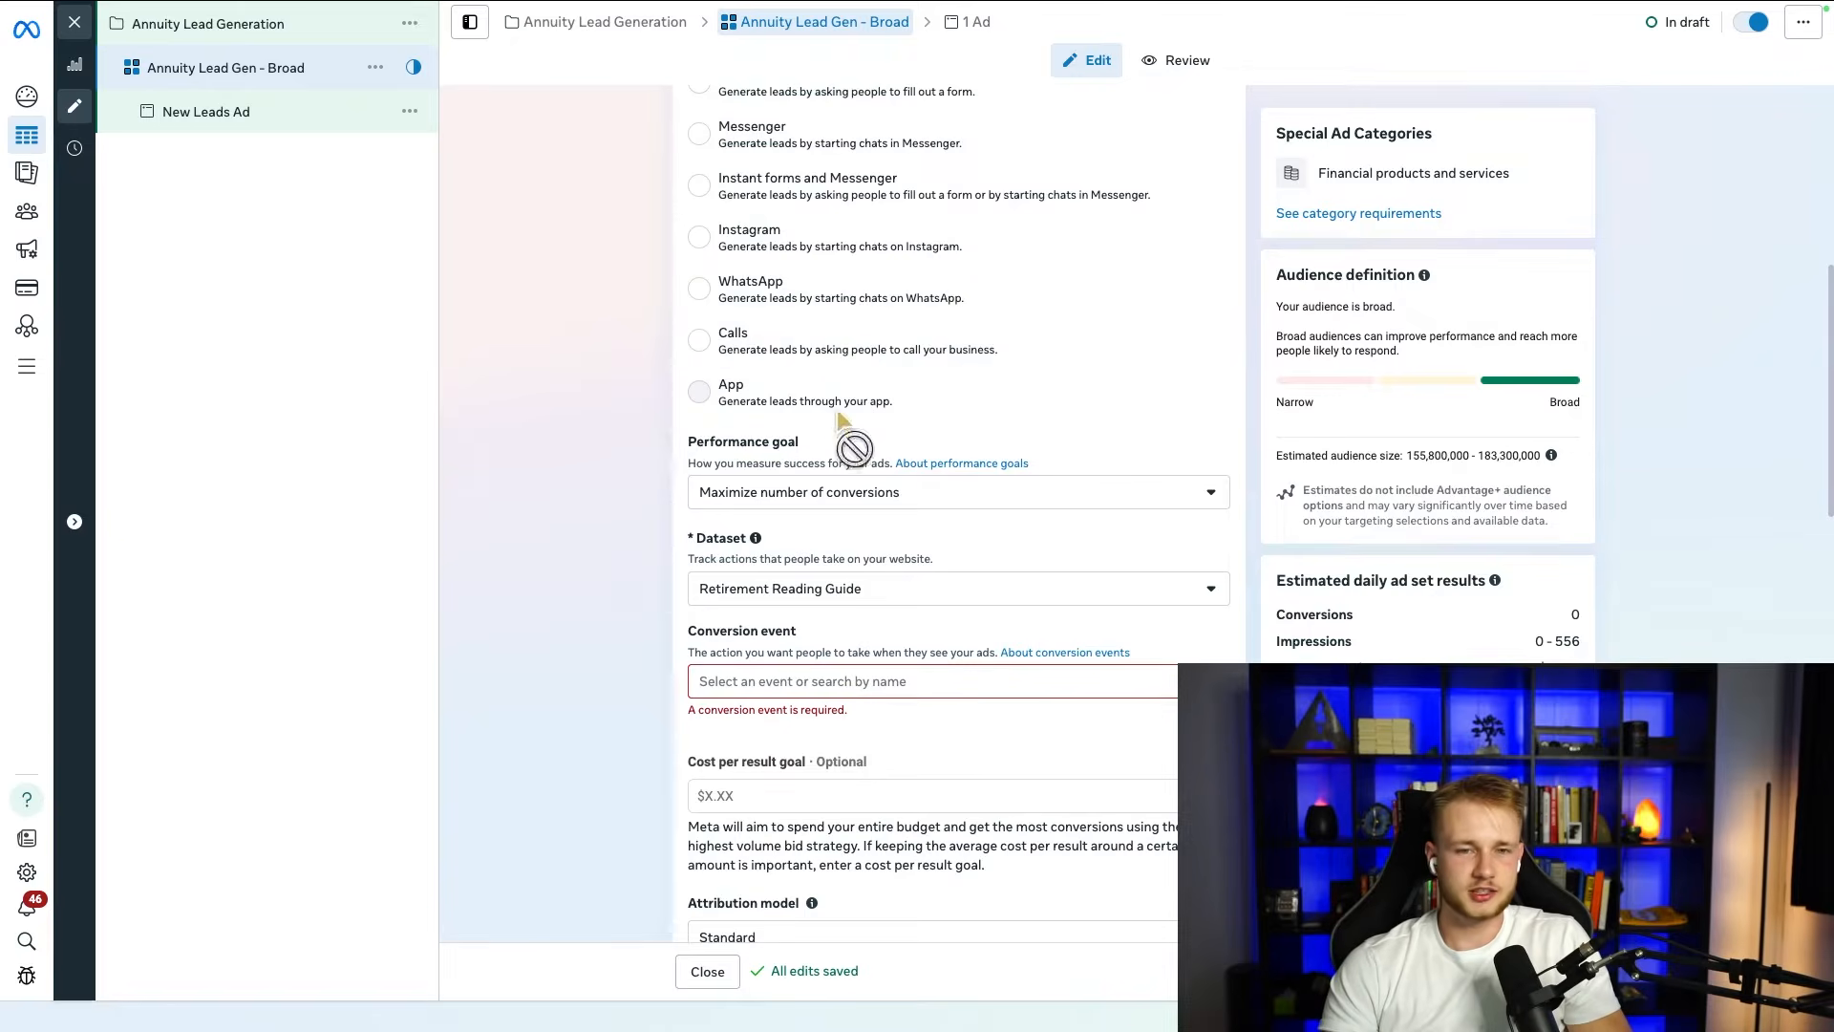
scroll(812, 420, "up", 3)
left_click(659, 426)
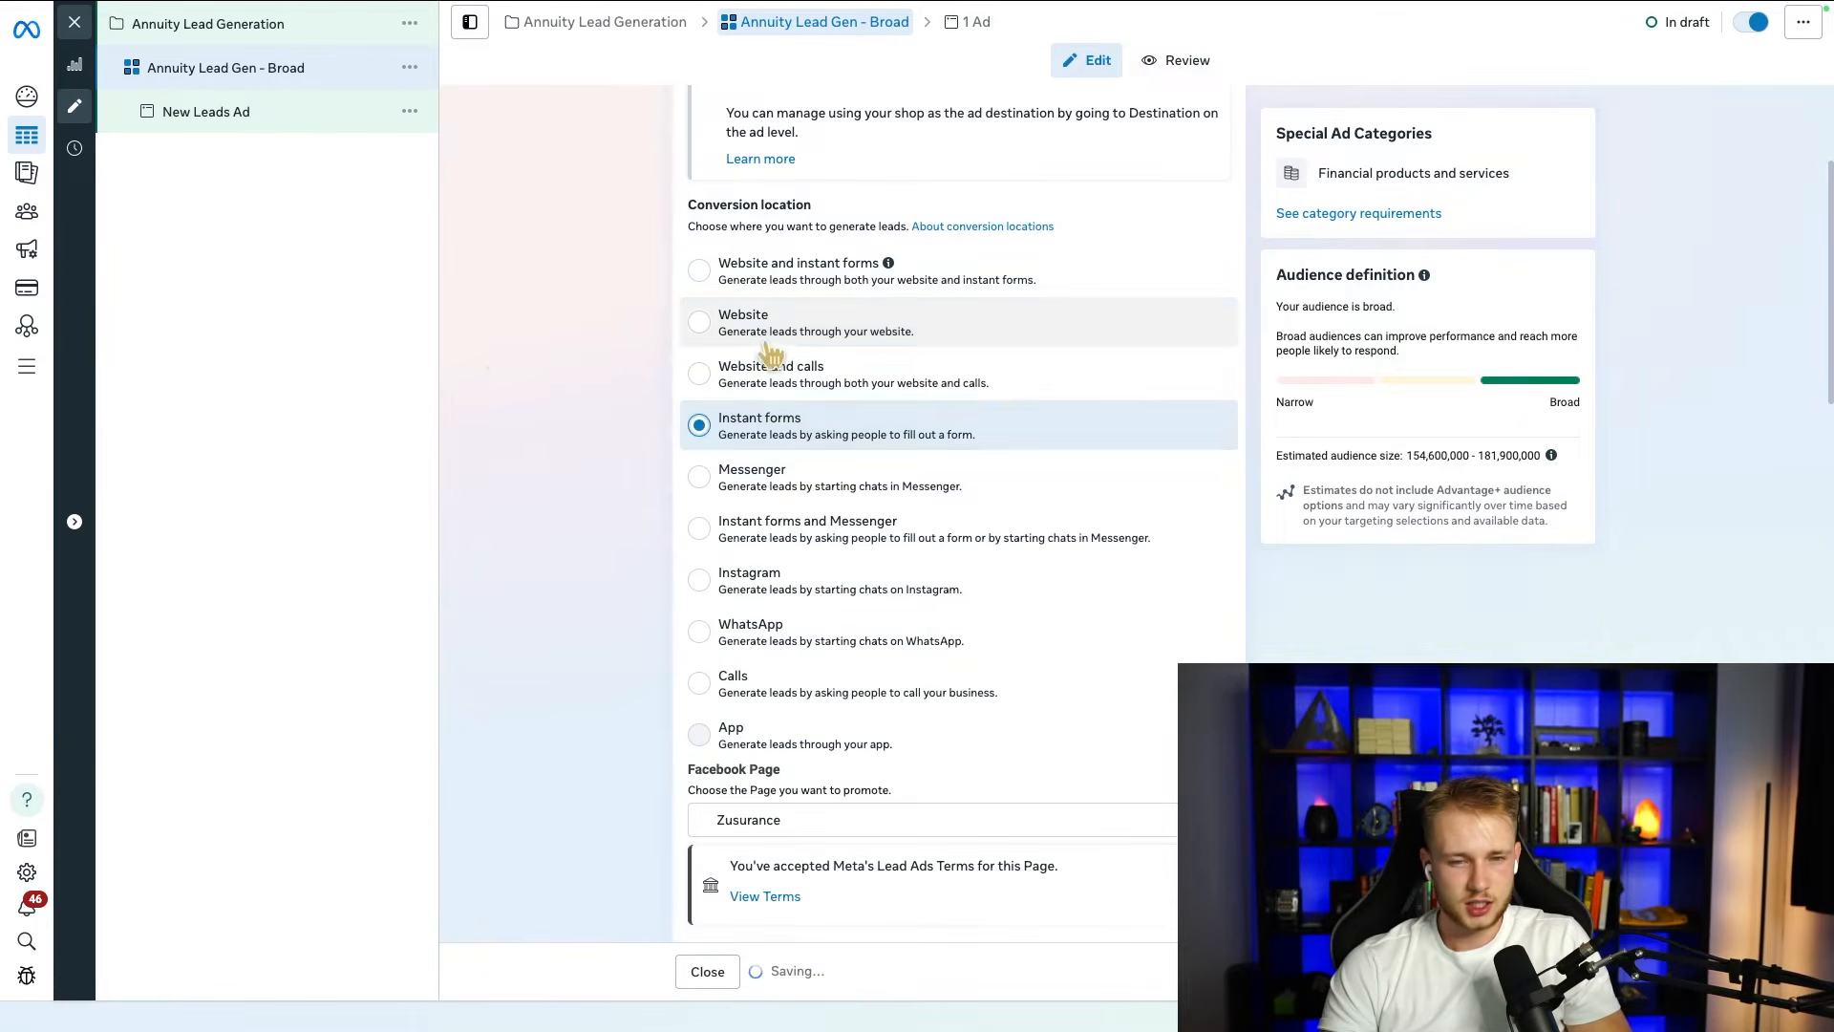
left_click_drag(828, 314, 607, 337)
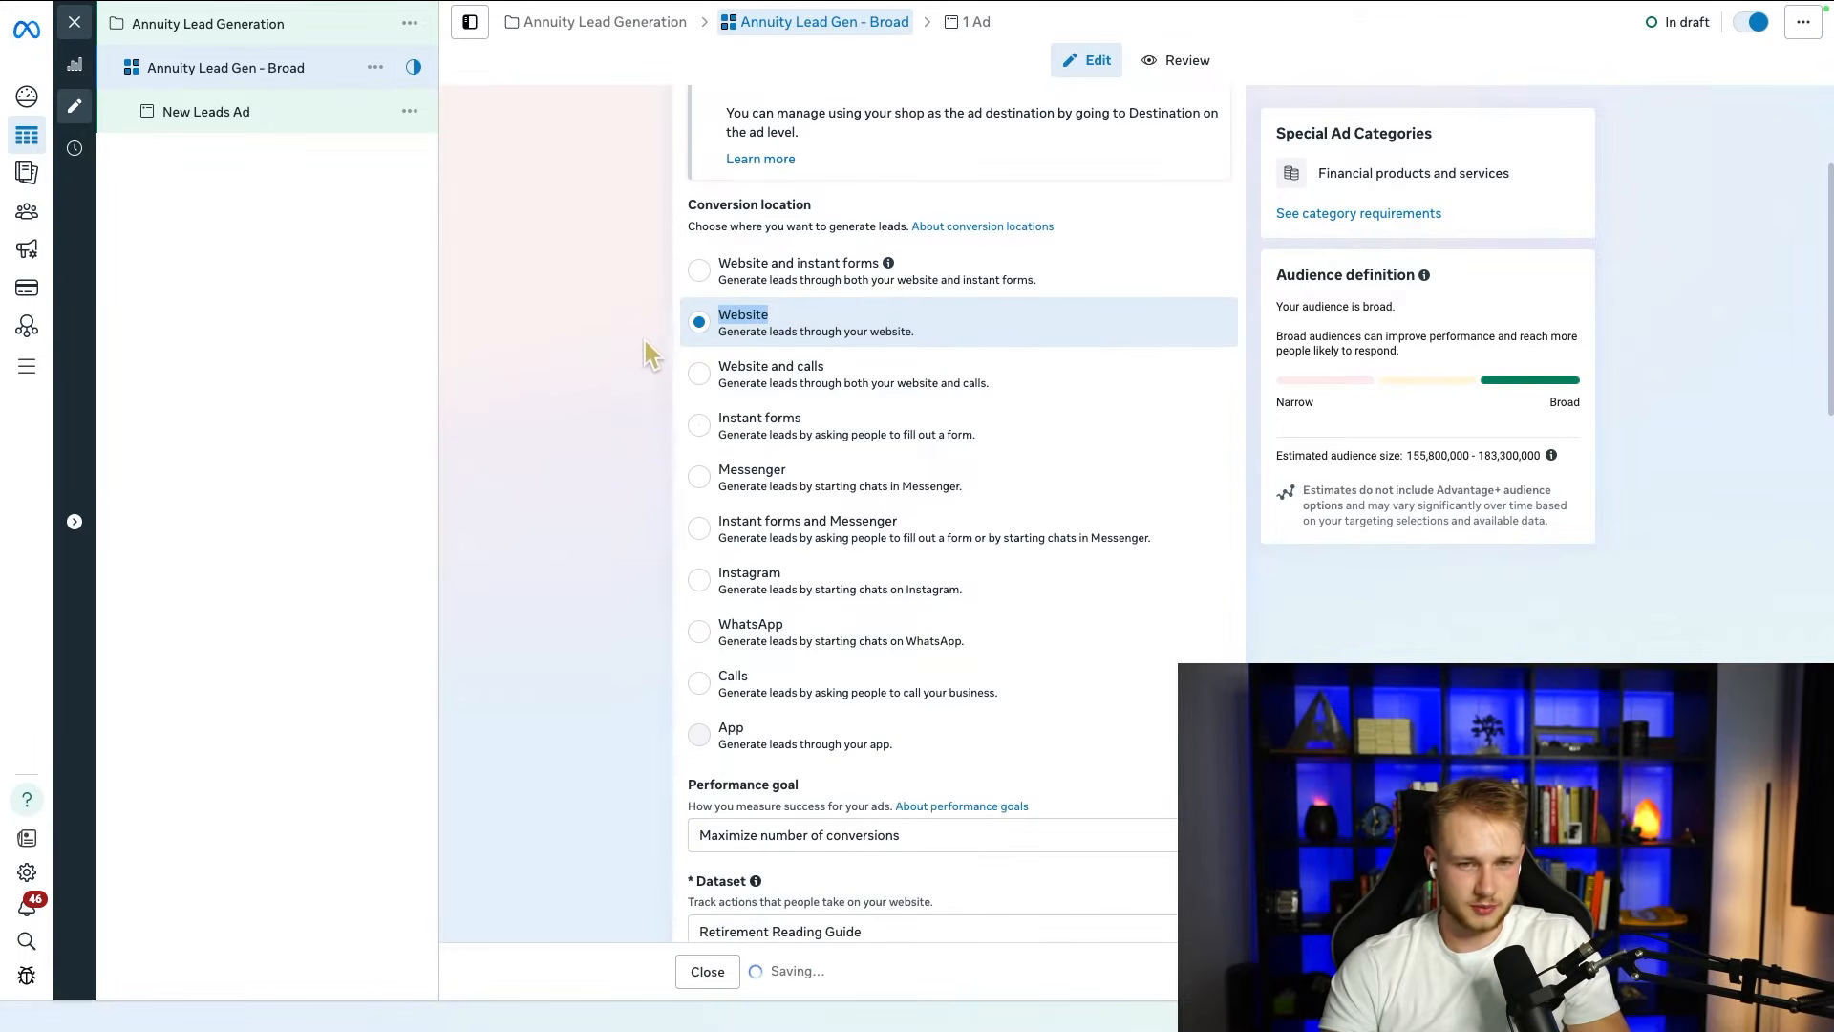
left_click(698, 427)
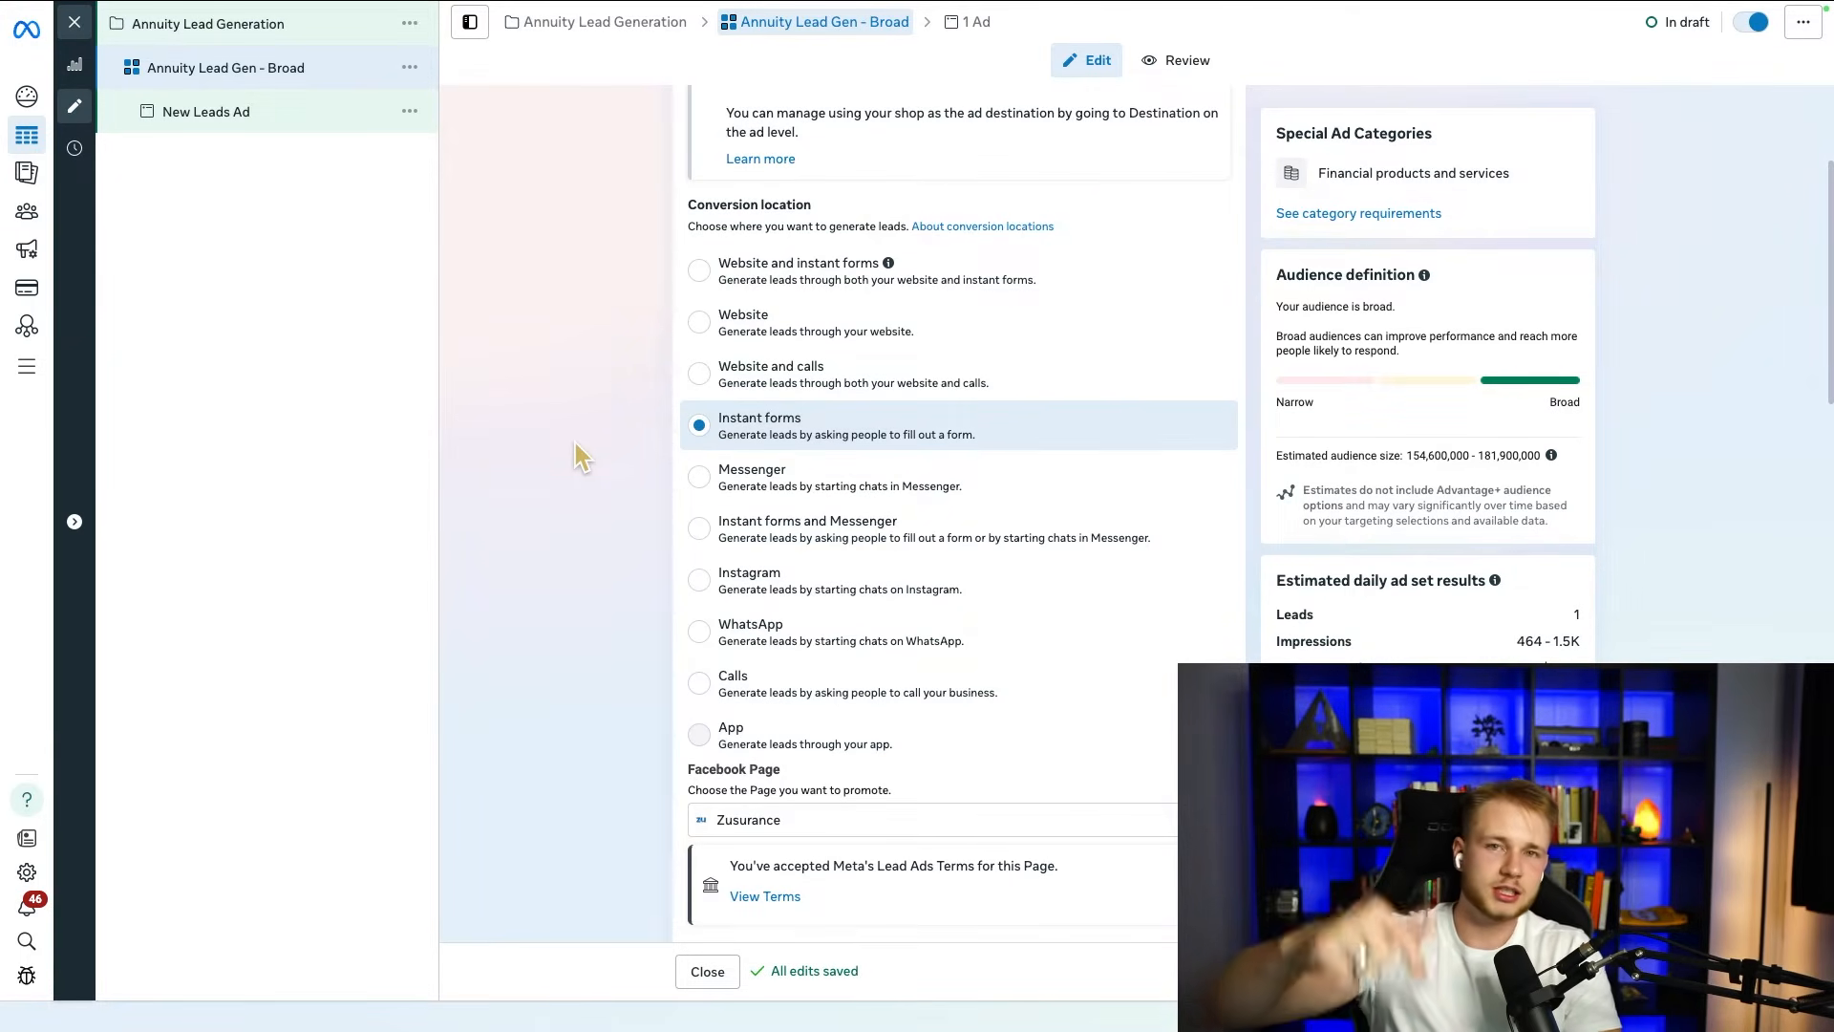
Step: Review the ad set's Facebook Page and the available performance goal options without changing them
scroll(650, 468, "down", 1)
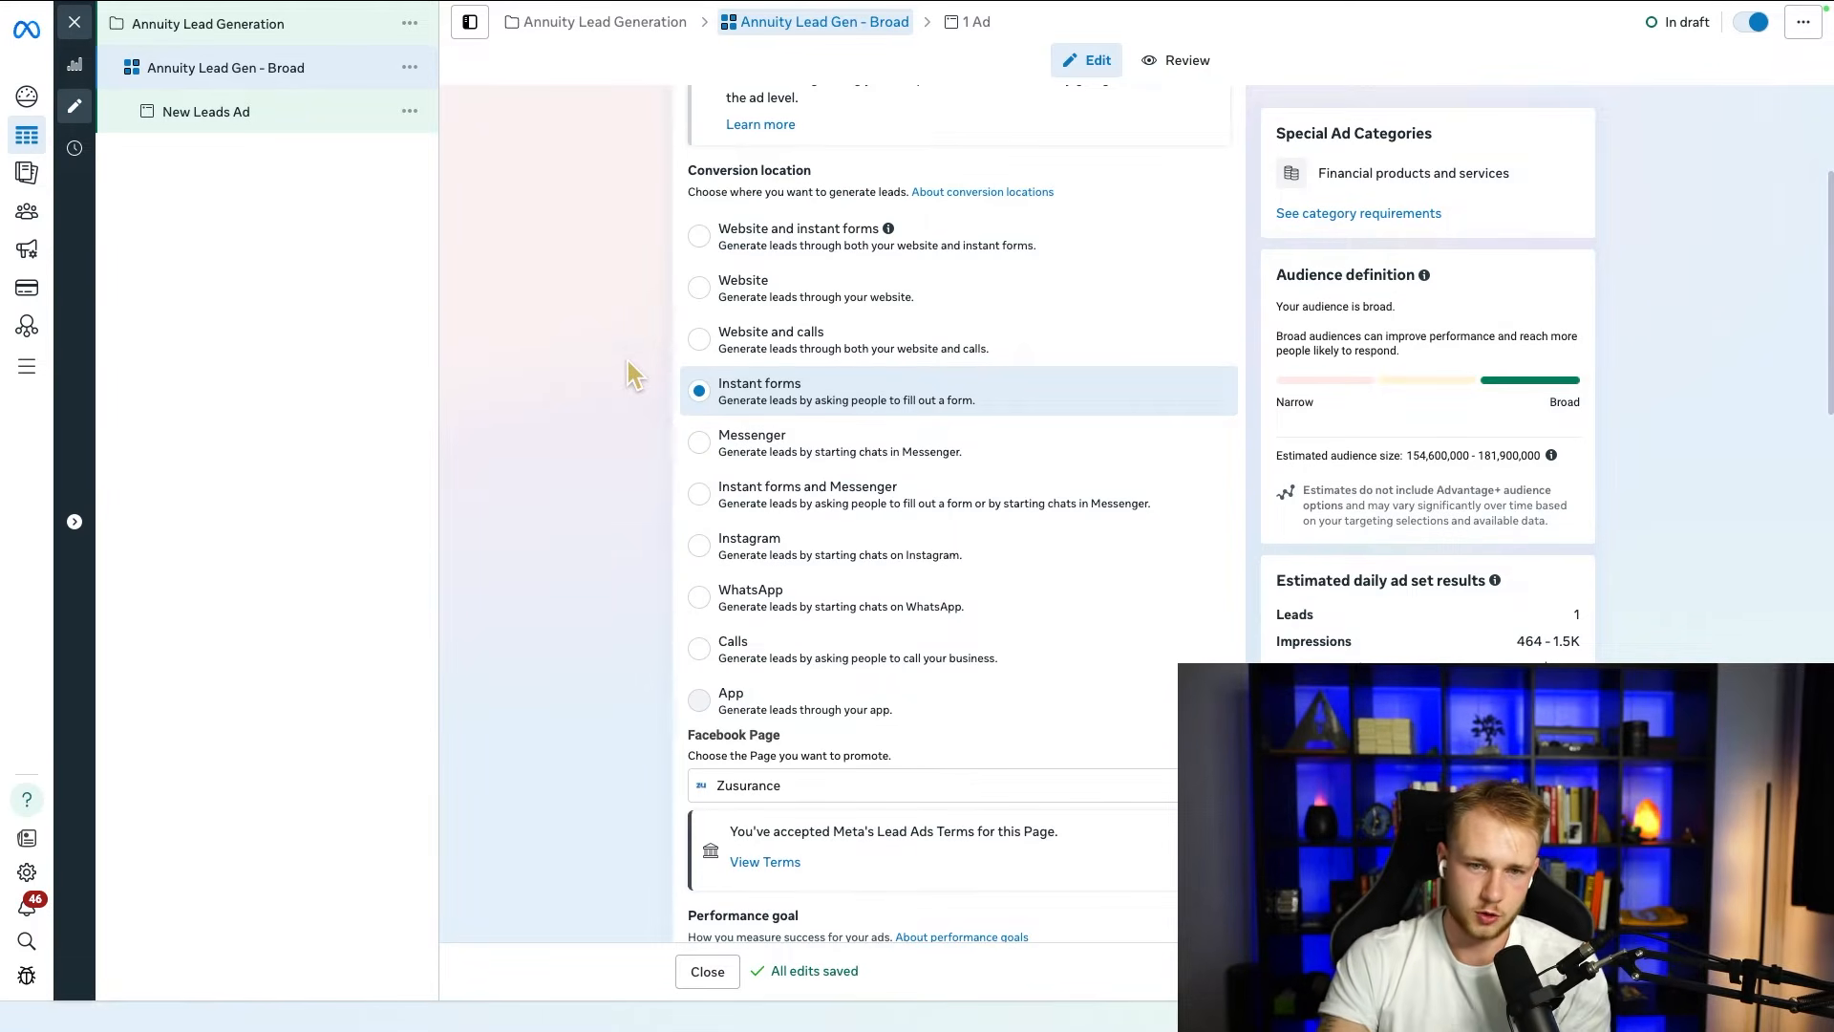
scroll(530, 397, "down", 2)
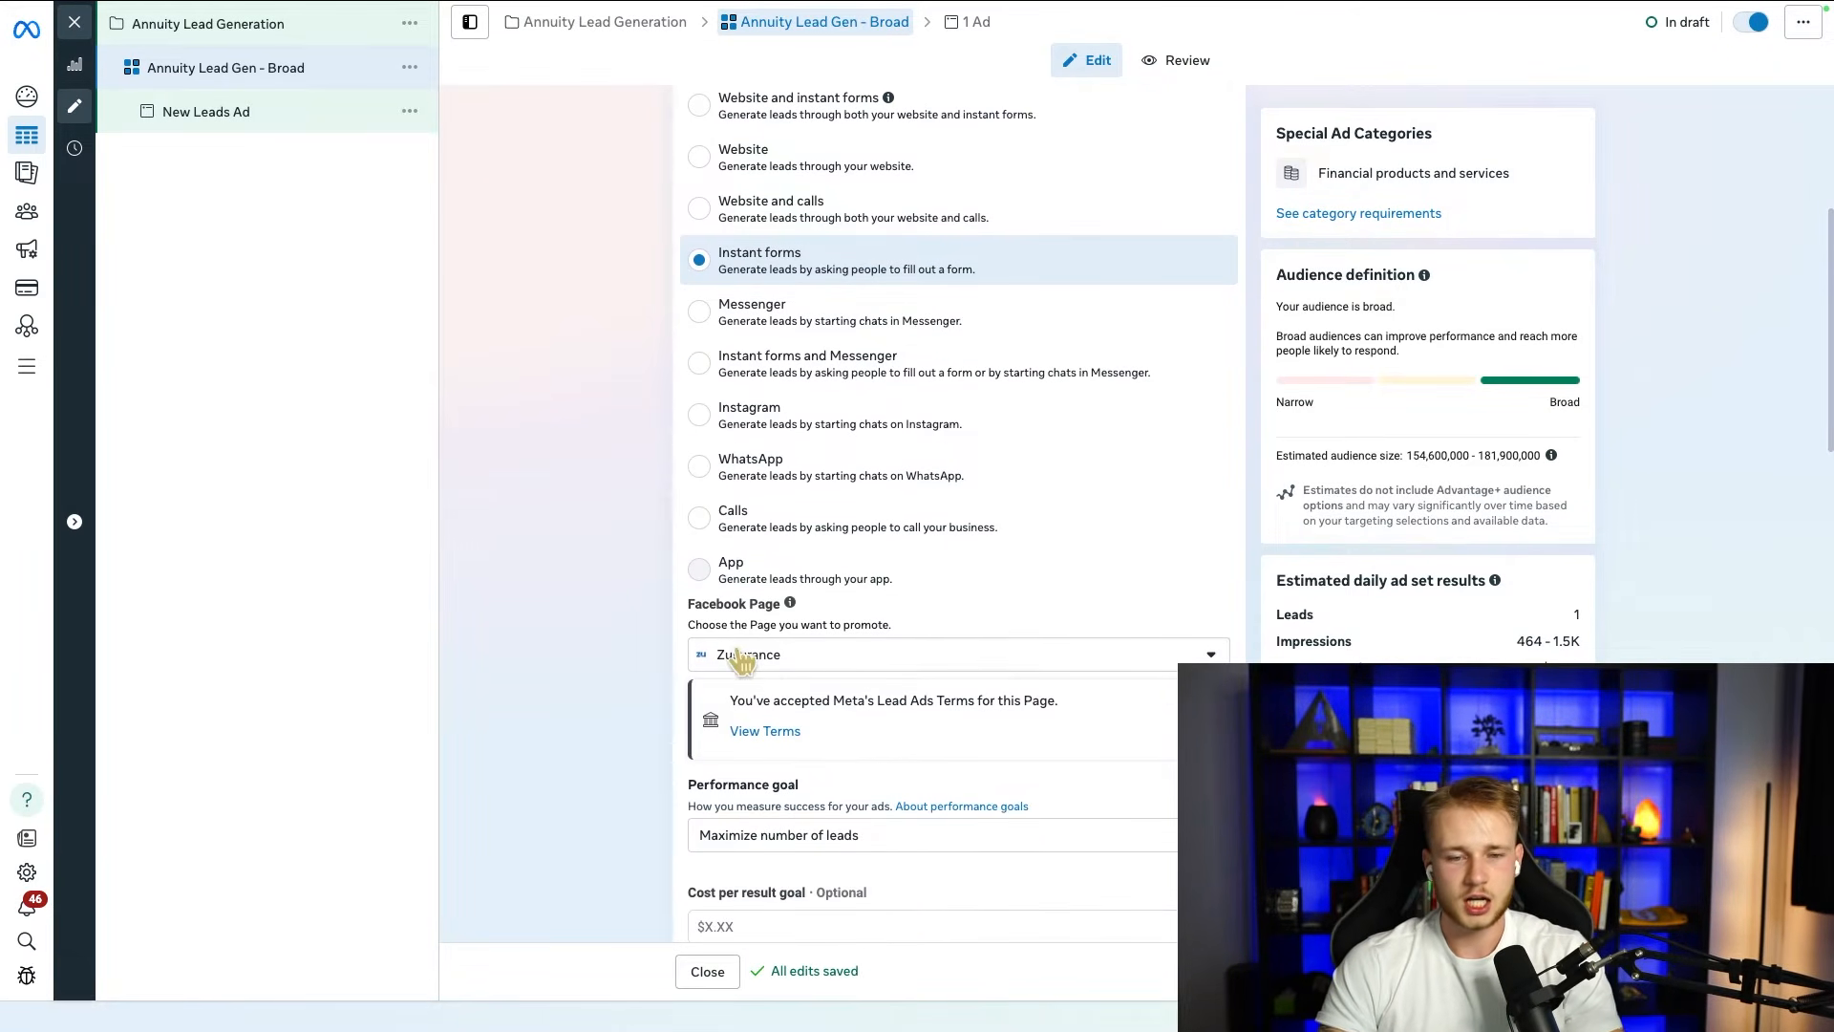
scroll(655, 557, "down", 3)
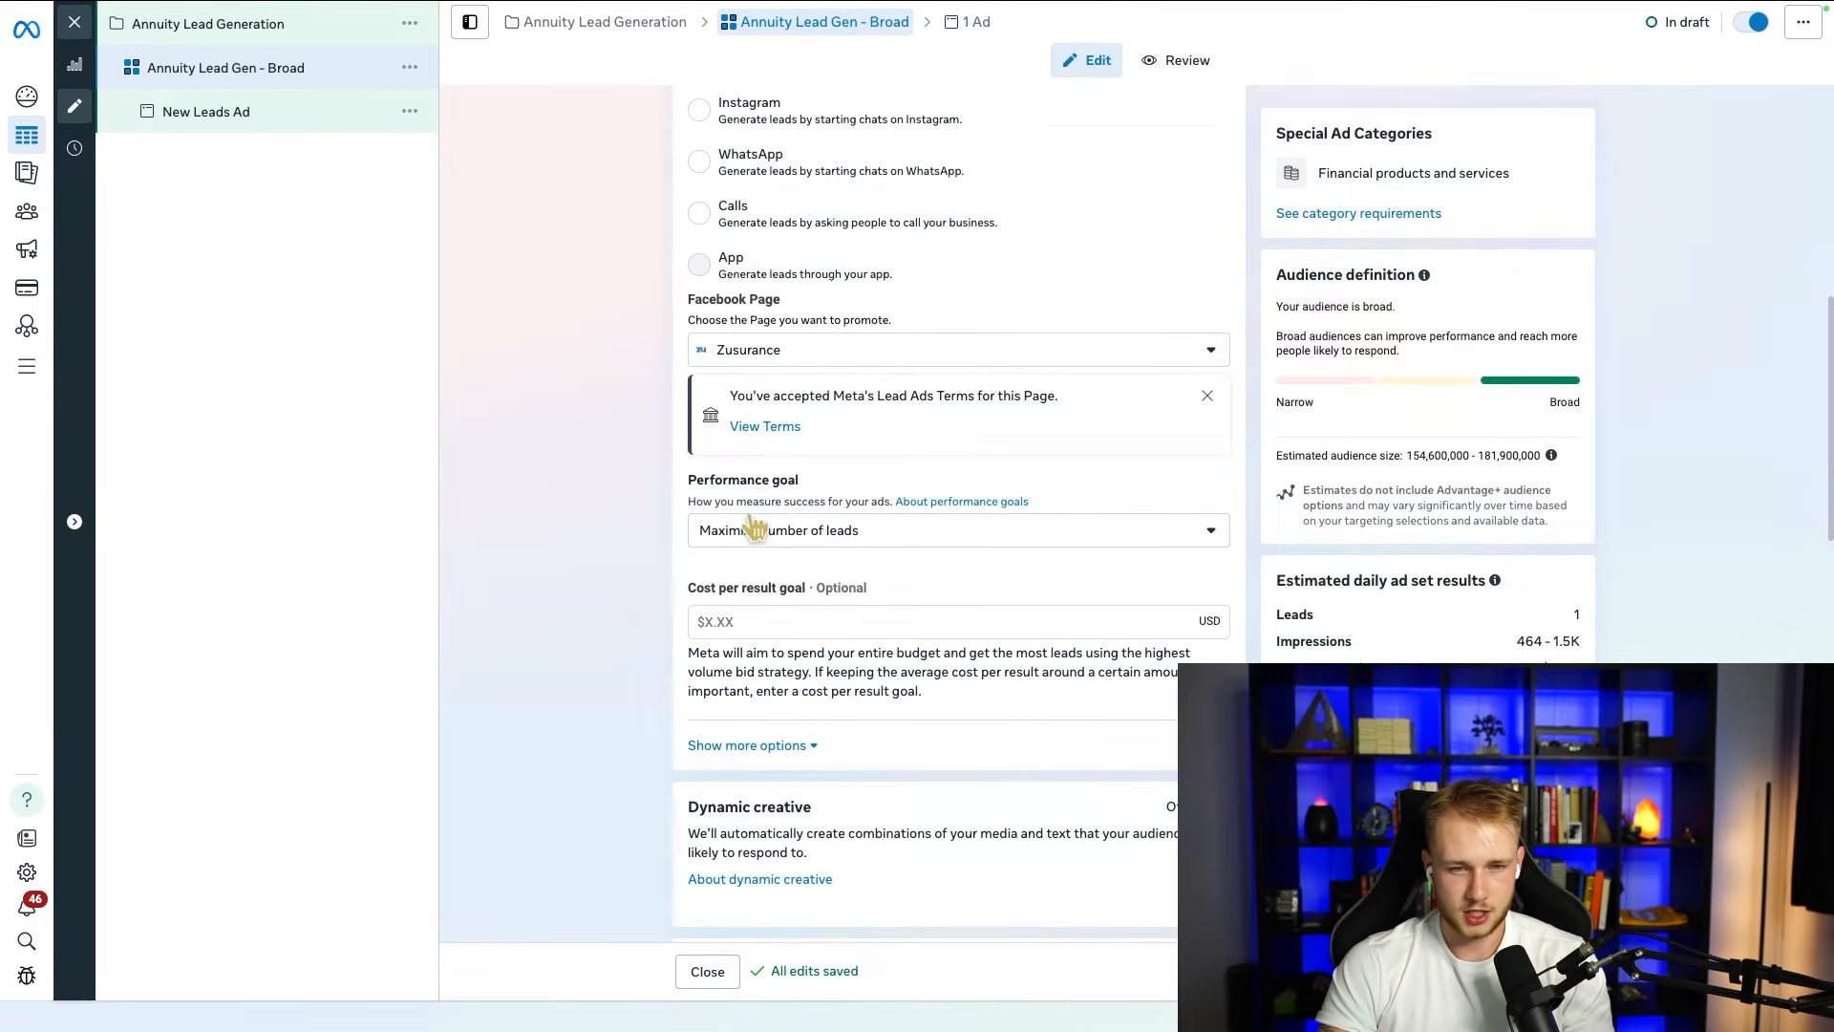
left_click(842, 535)
left_click(652, 524)
scroll(655, 528, "down", 4)
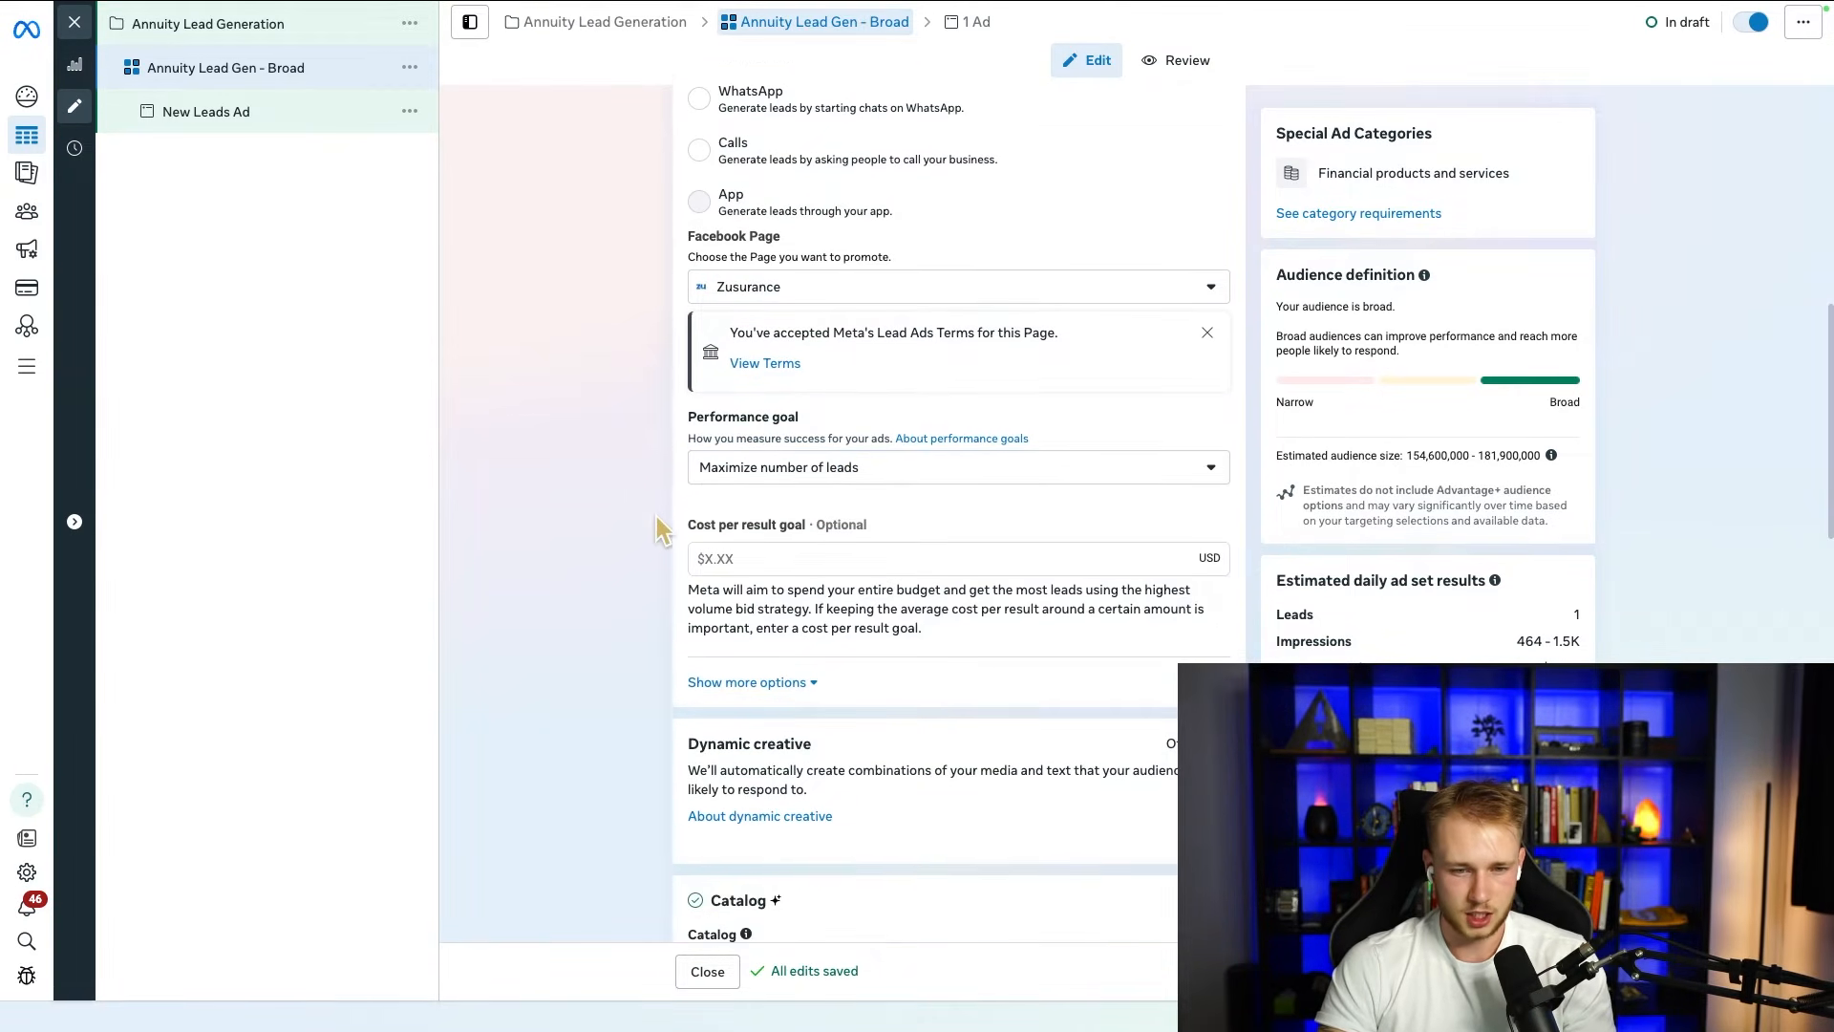
Step: Set the ad set's daily budget to $100
scroll(765, 659, "down", 1)
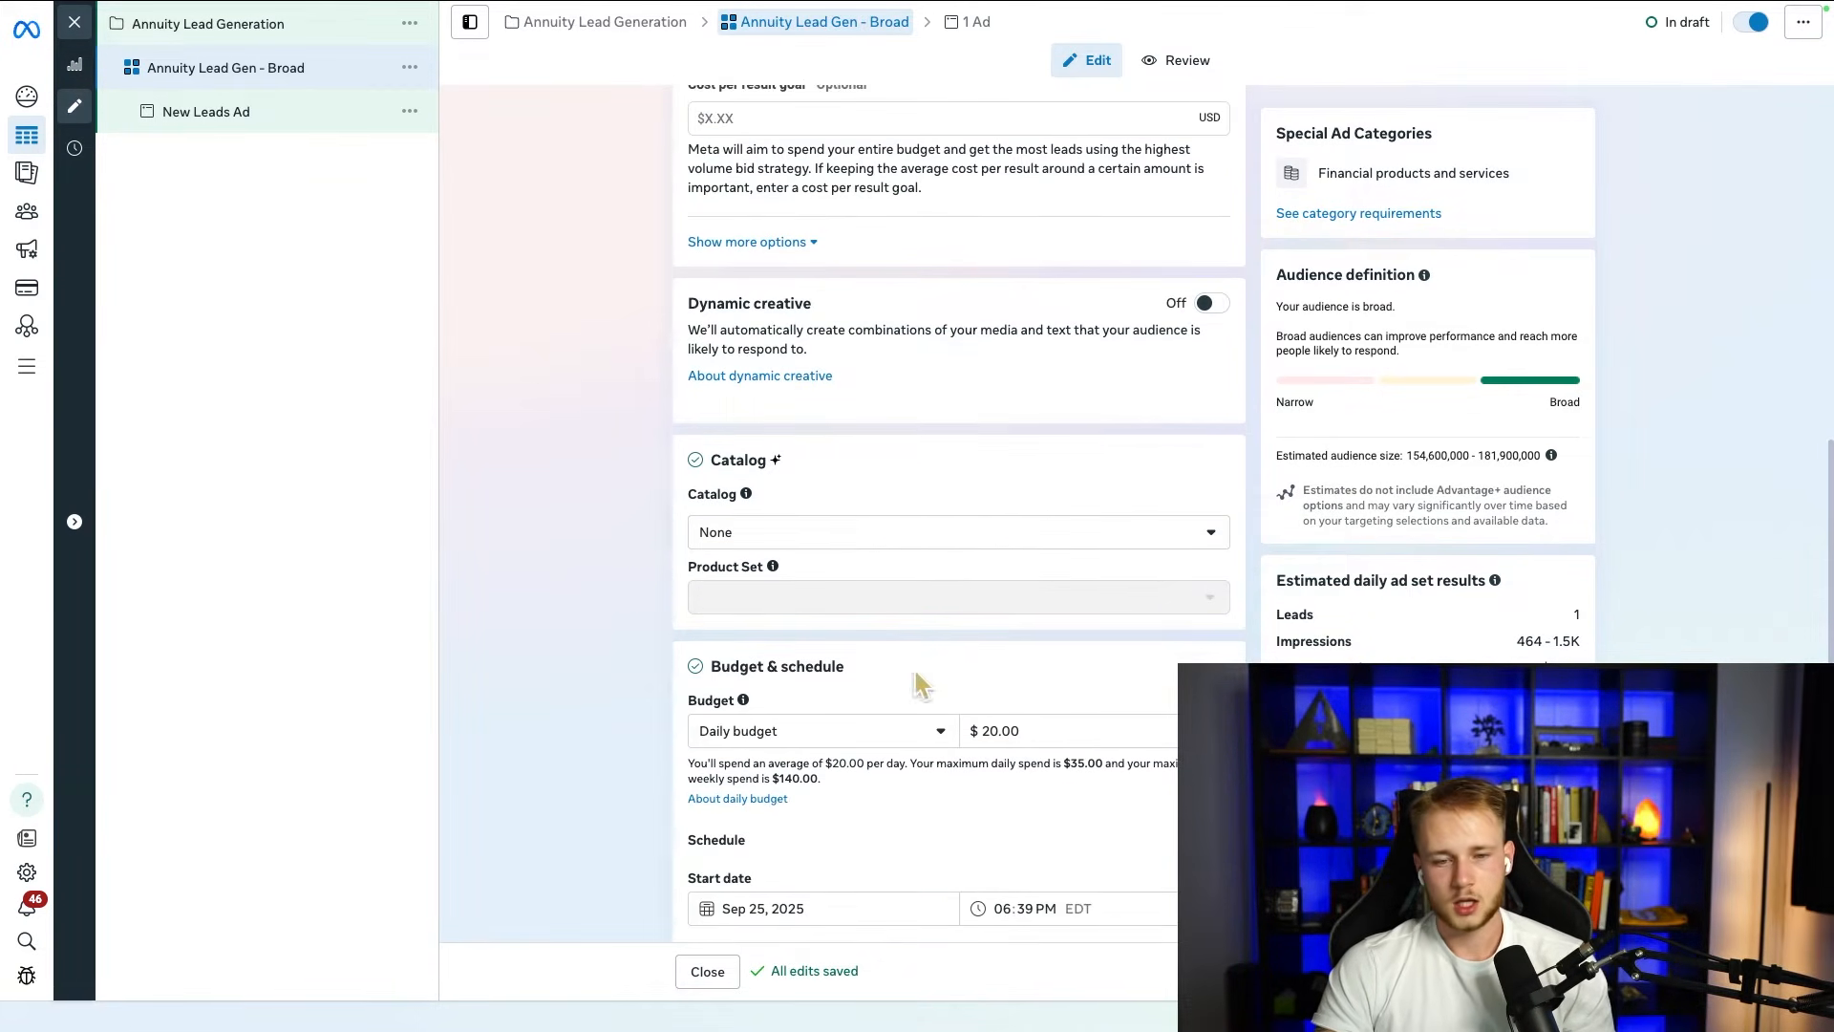
left_click(1031, 730)
type("1")
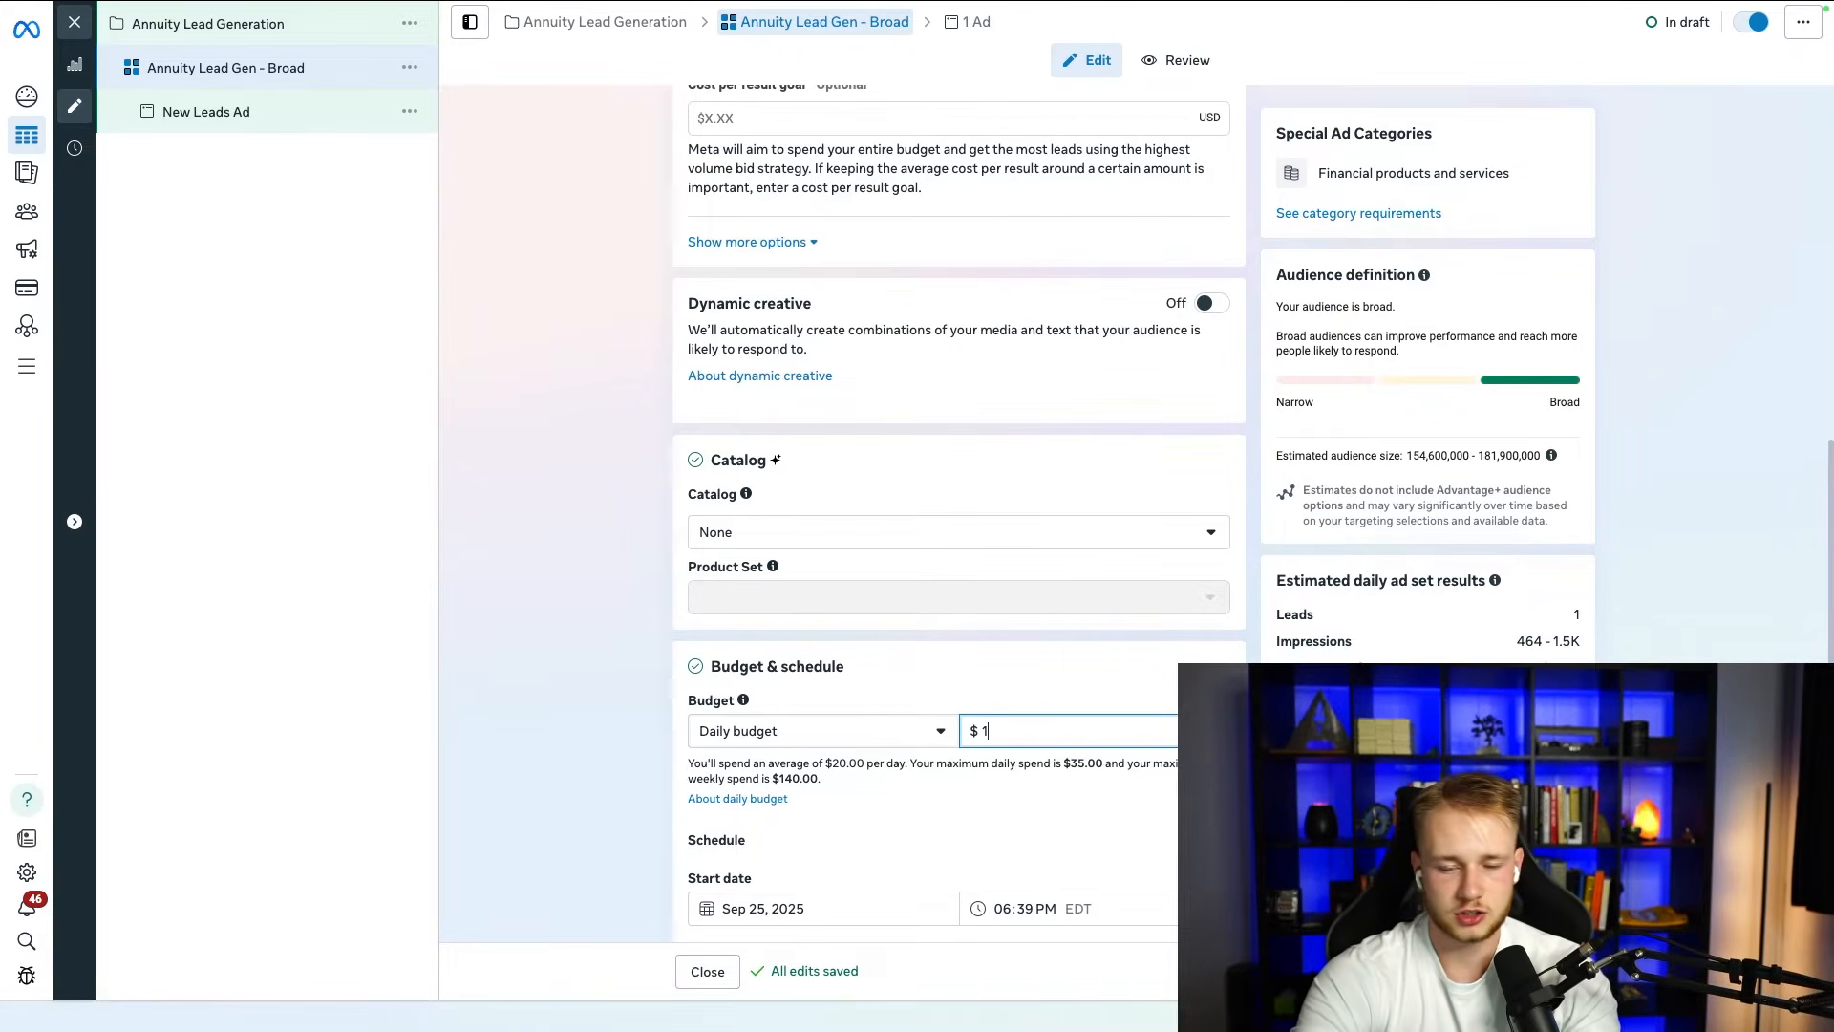
type("00")
left_click(646, 663)
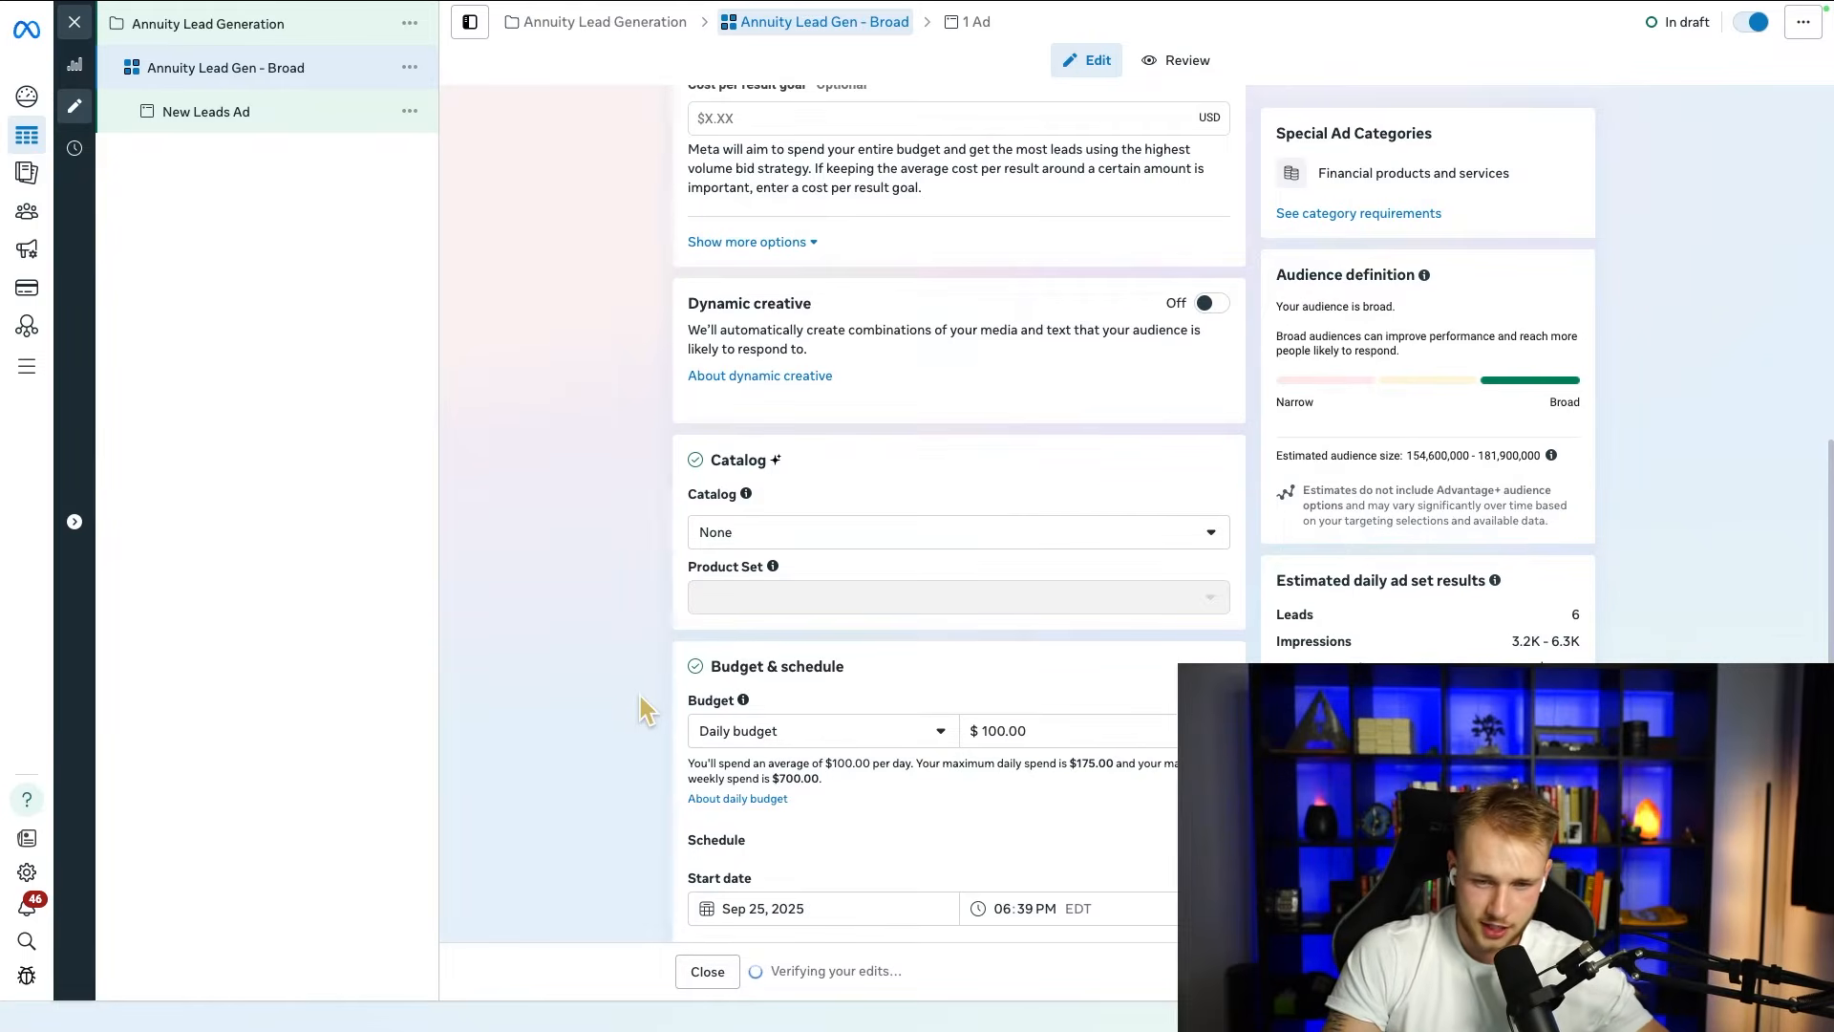
Step: Schedule the ad set to start on Sep 26, 2025 at 12:00 AM
scroll(637, 688, "down", 2)
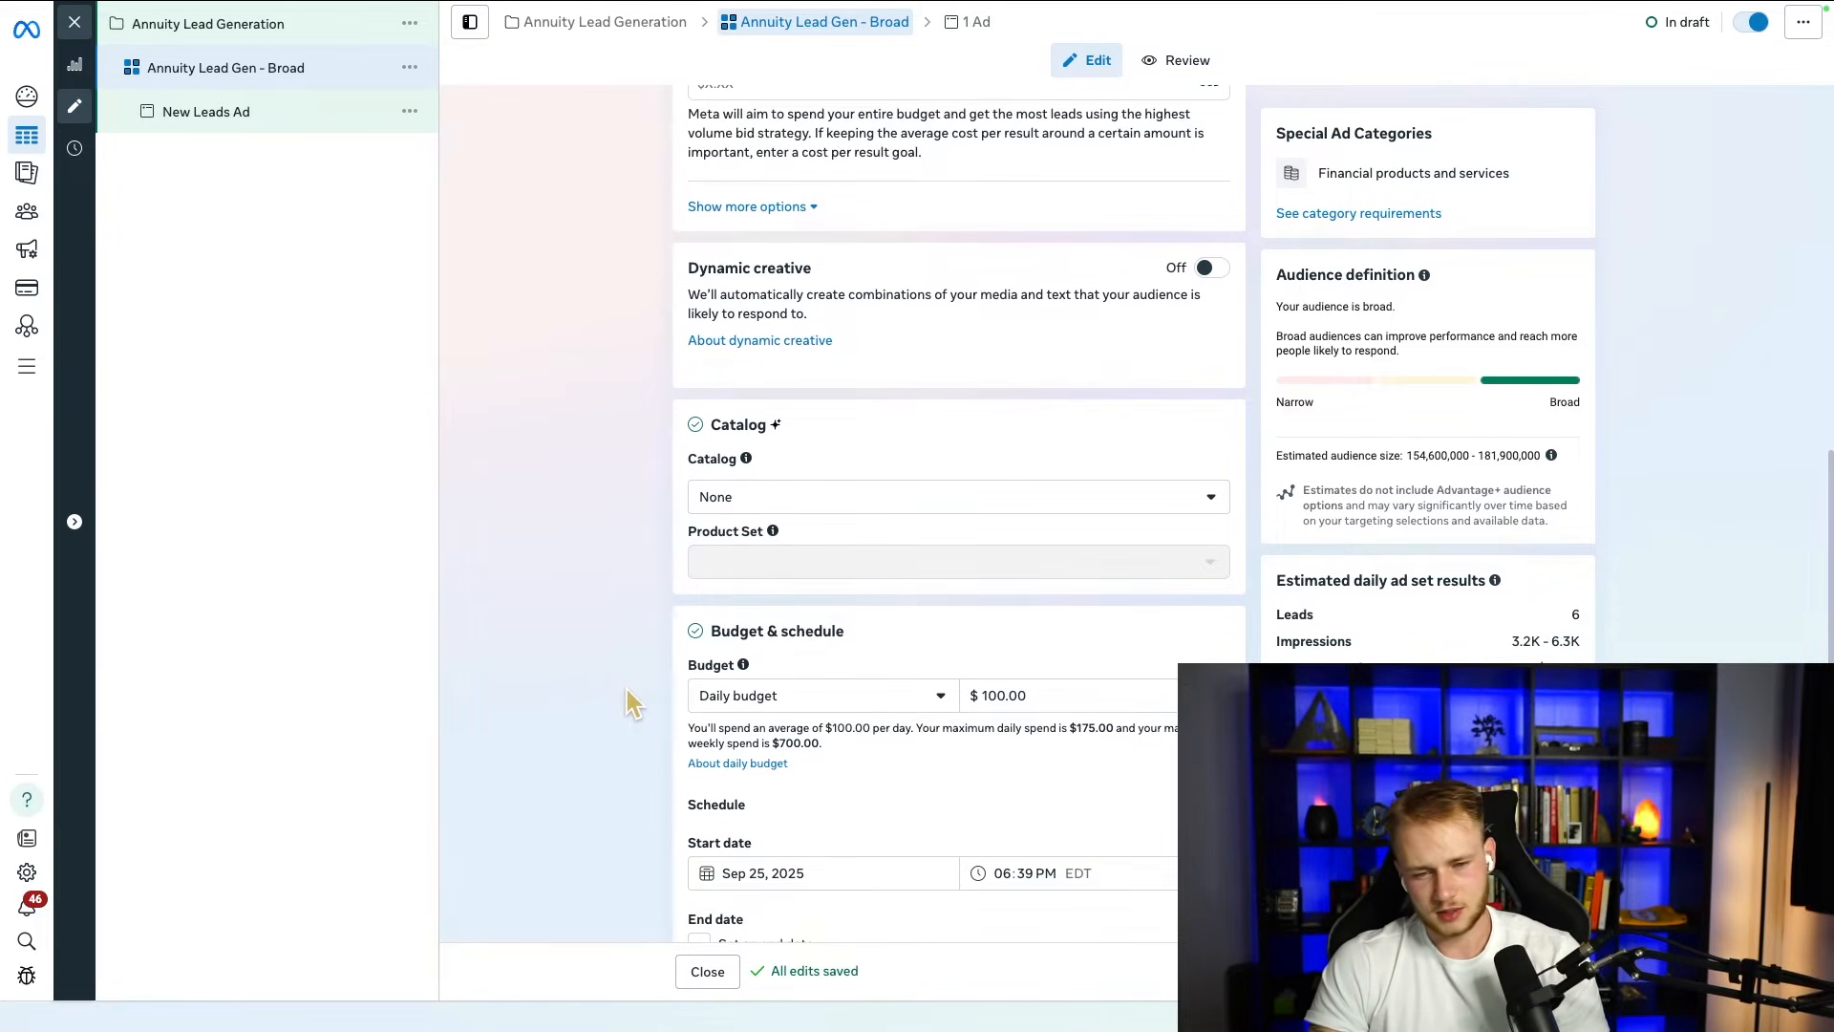
left_click(772, 814)
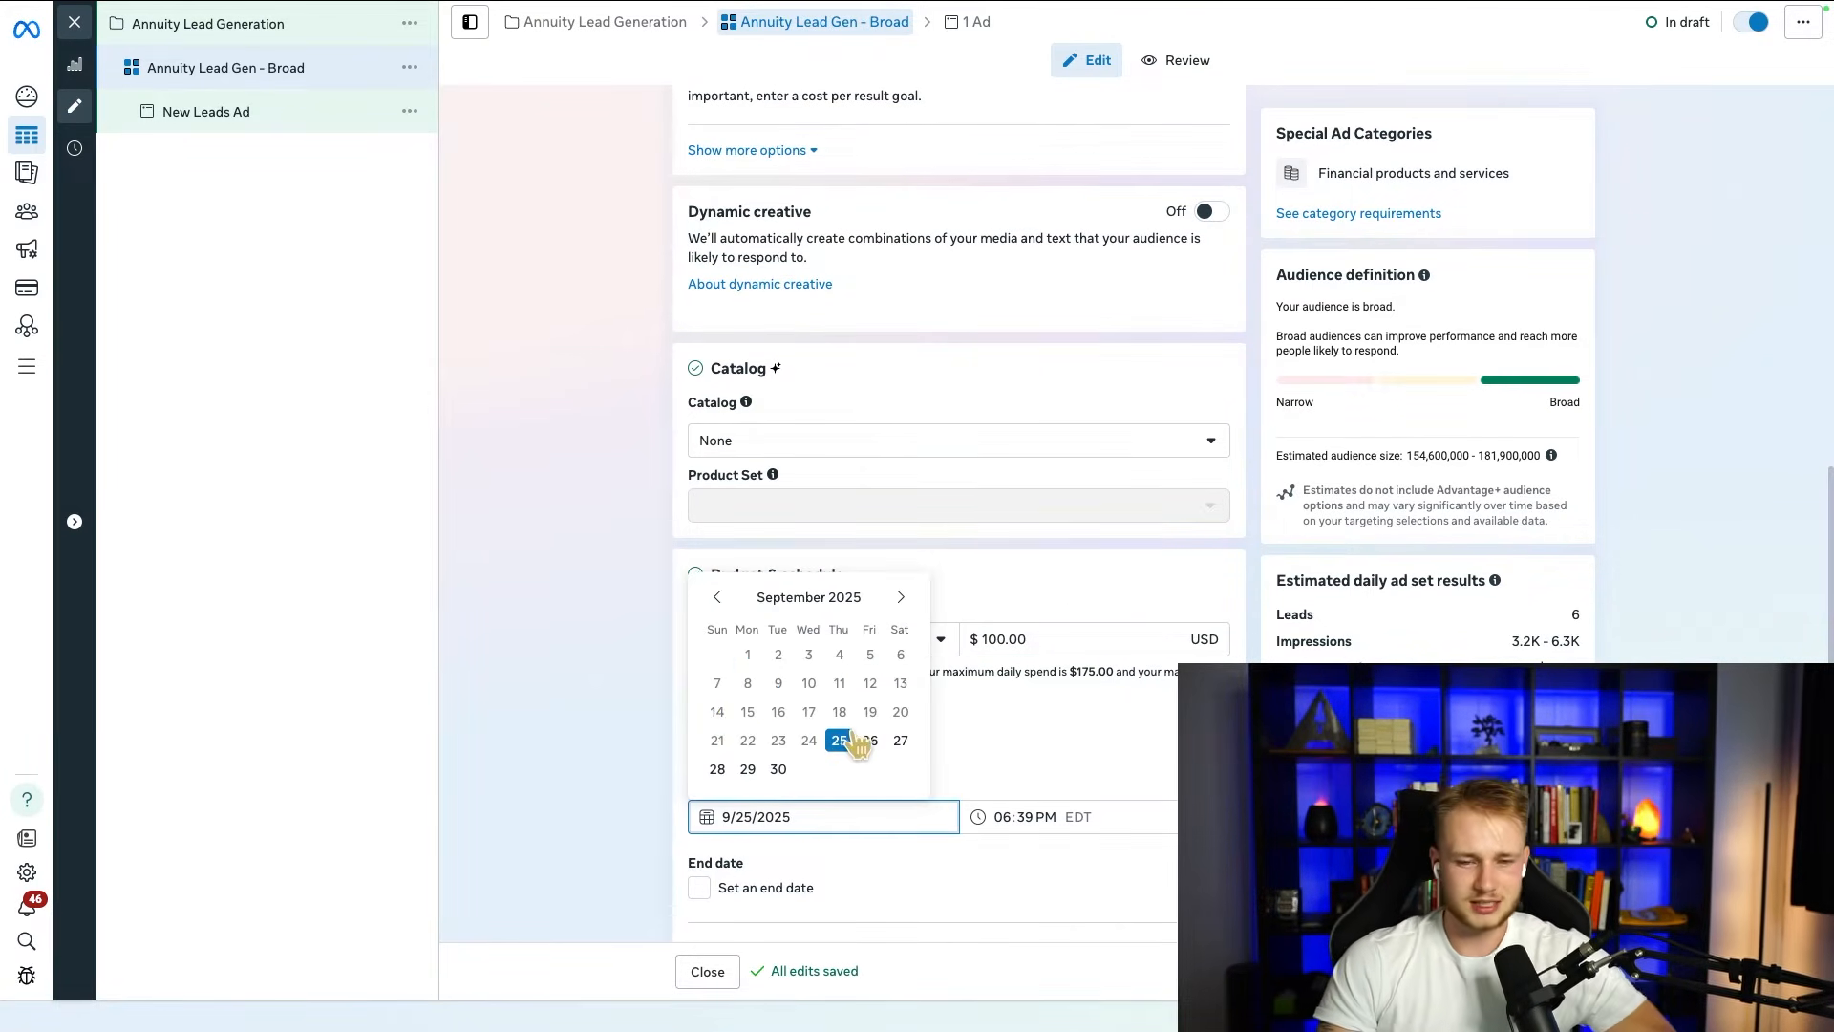
left_click(845, 737)
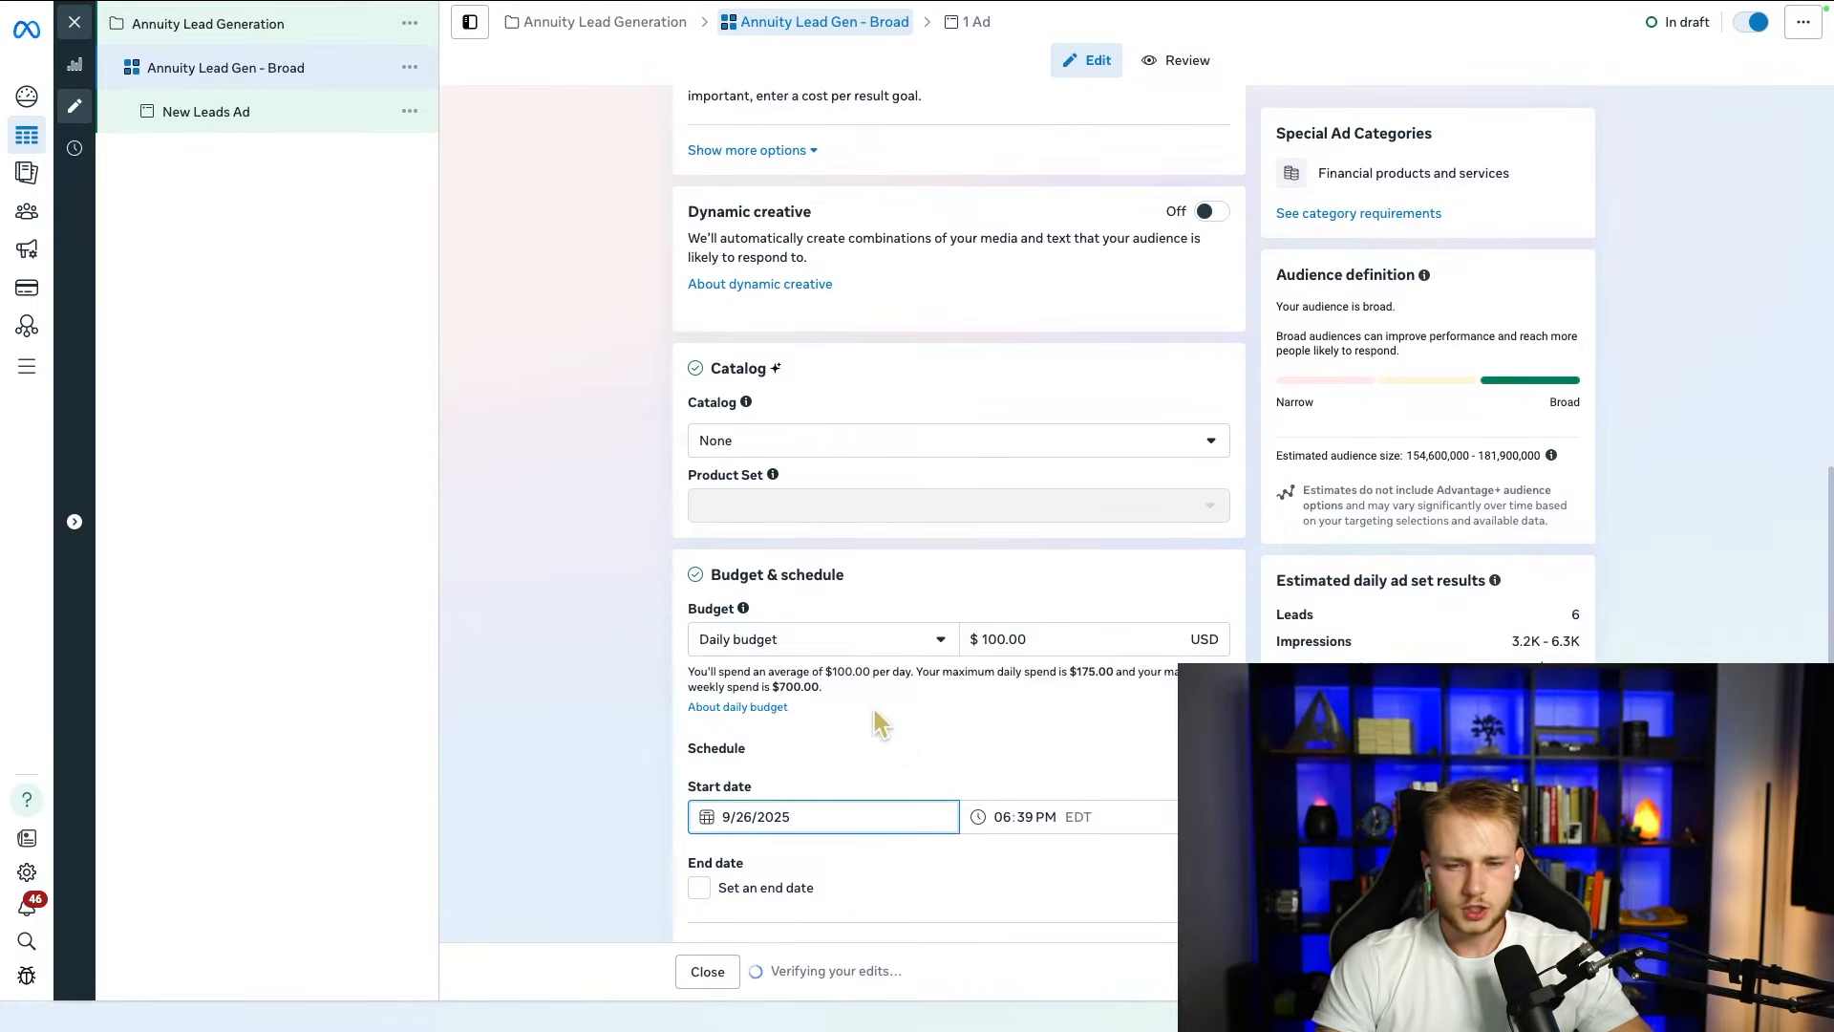
left_click(998, 817)
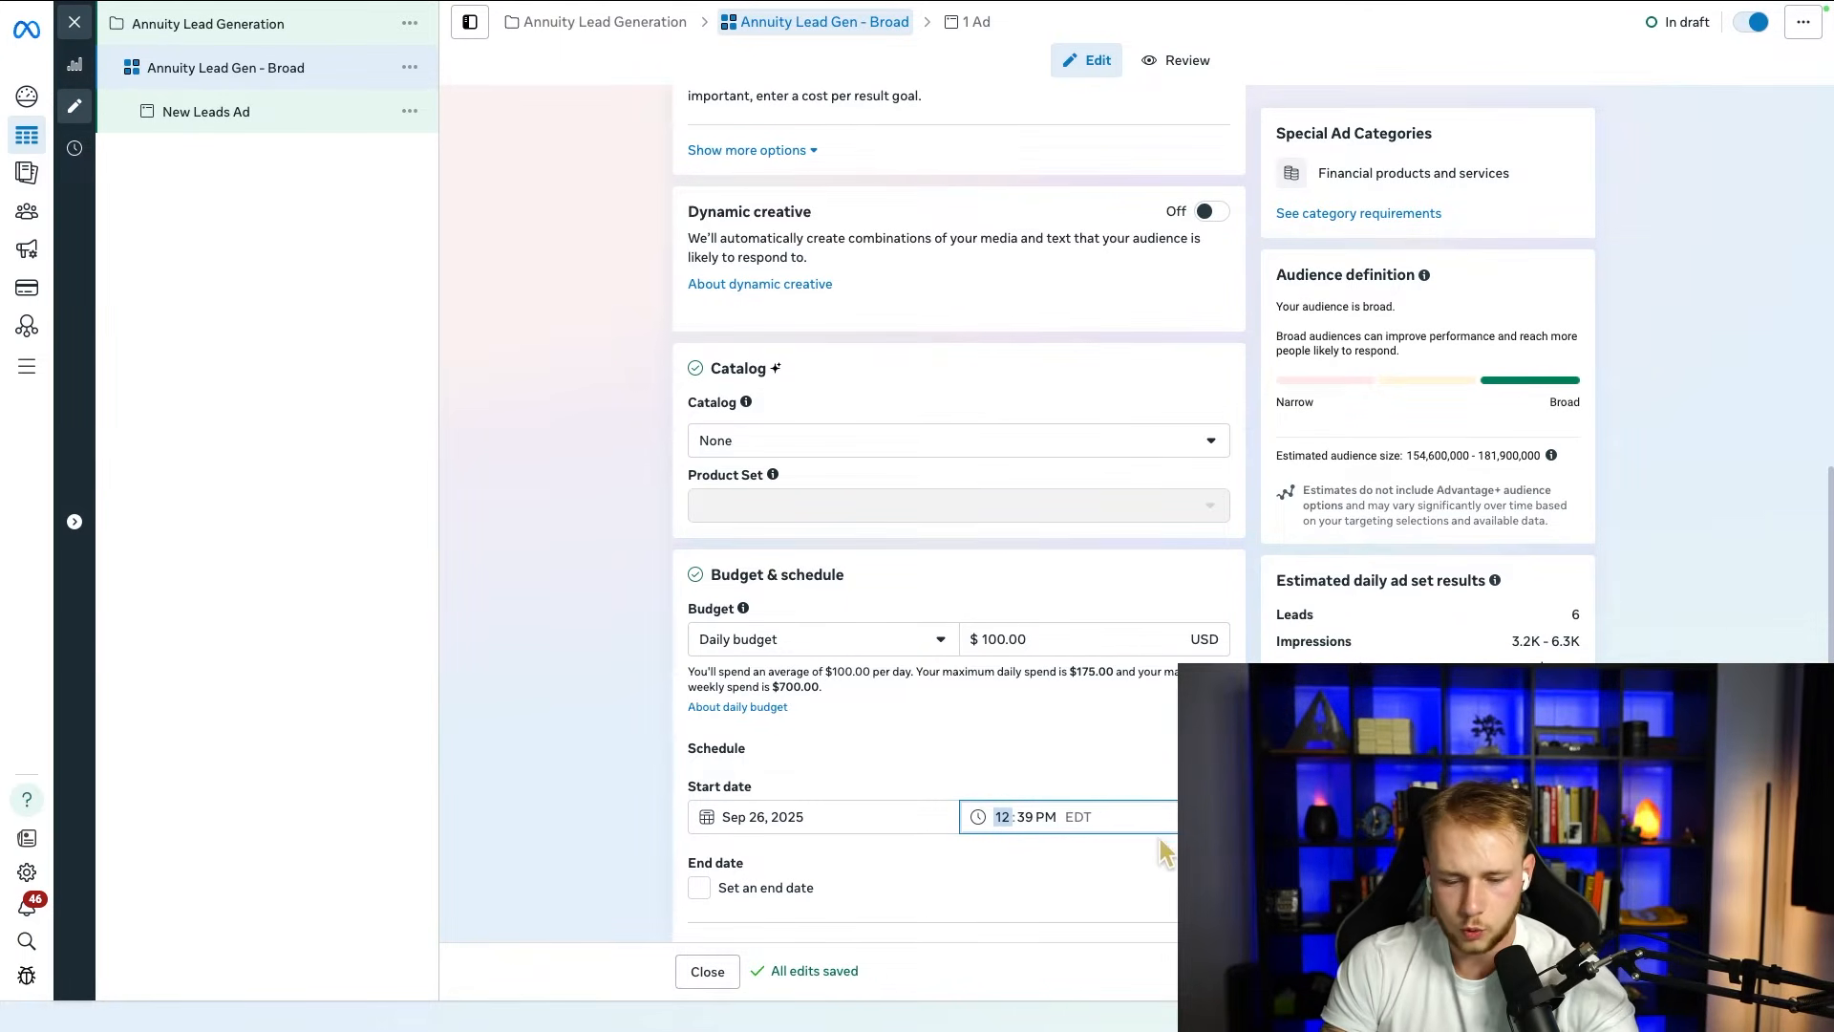
type("9")
left_click(1024, 816)
type("9")
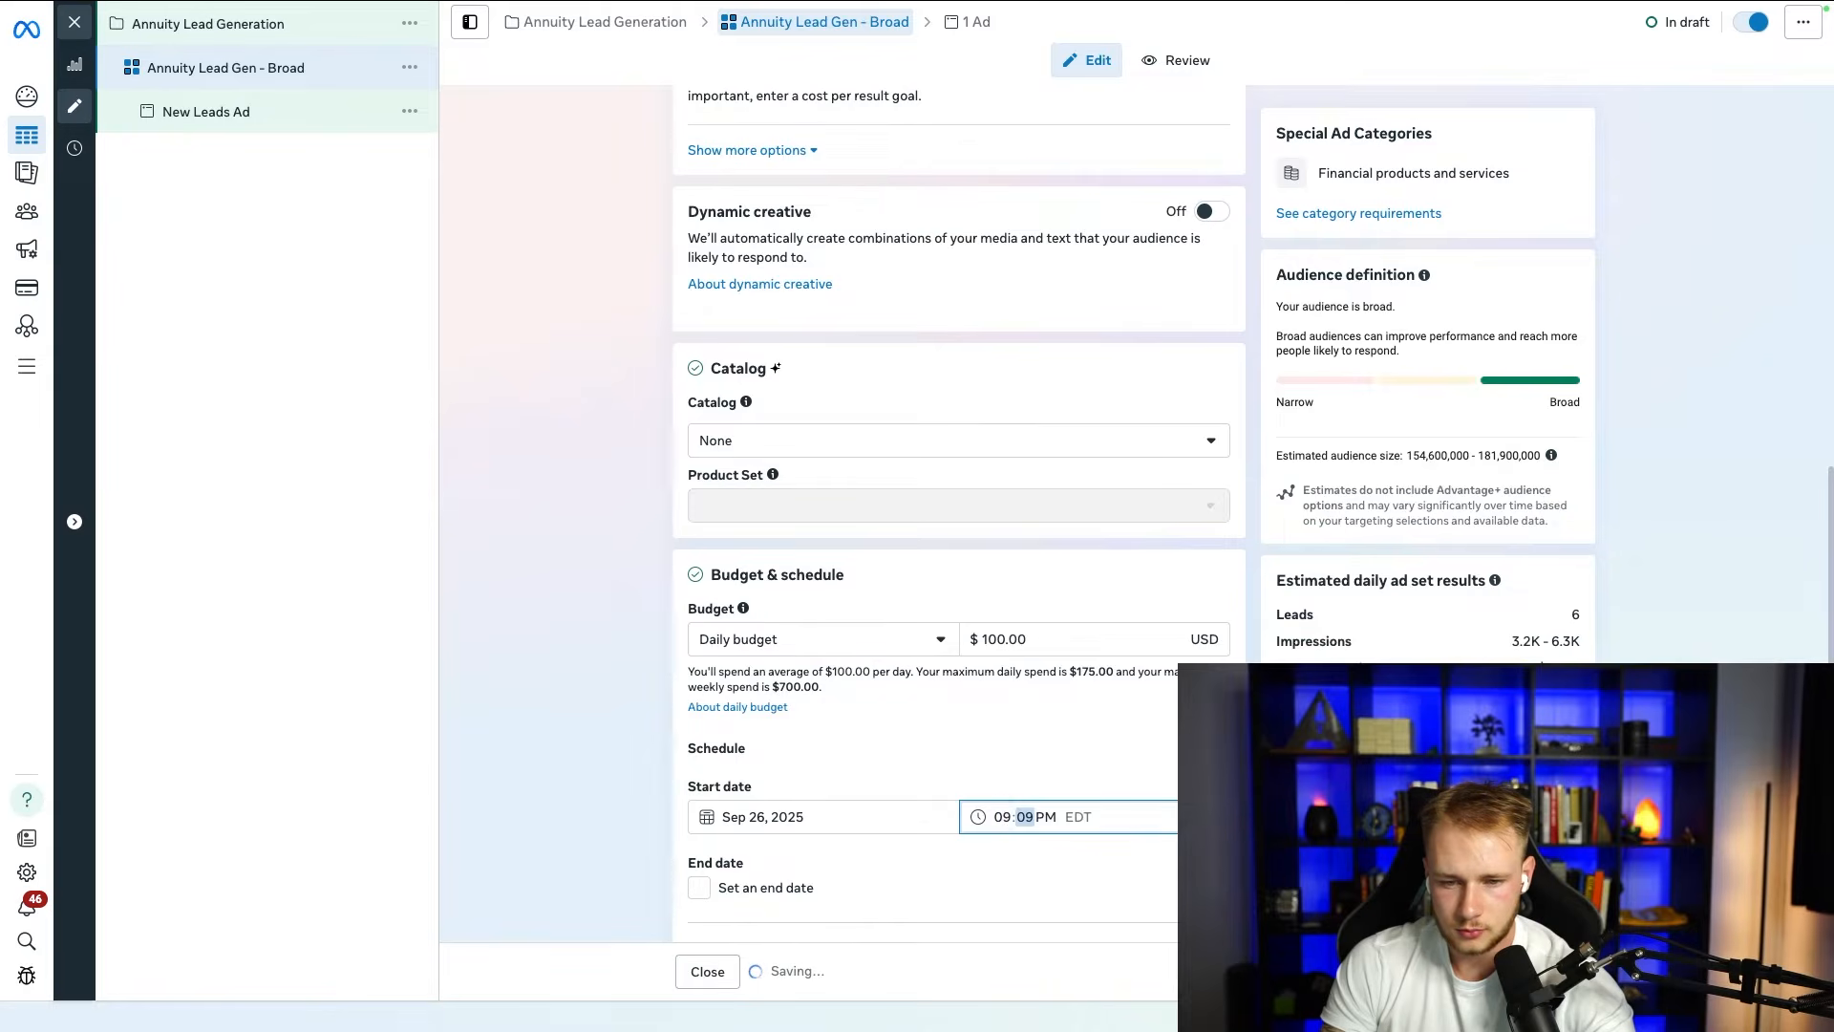
left_click(1051, 817)
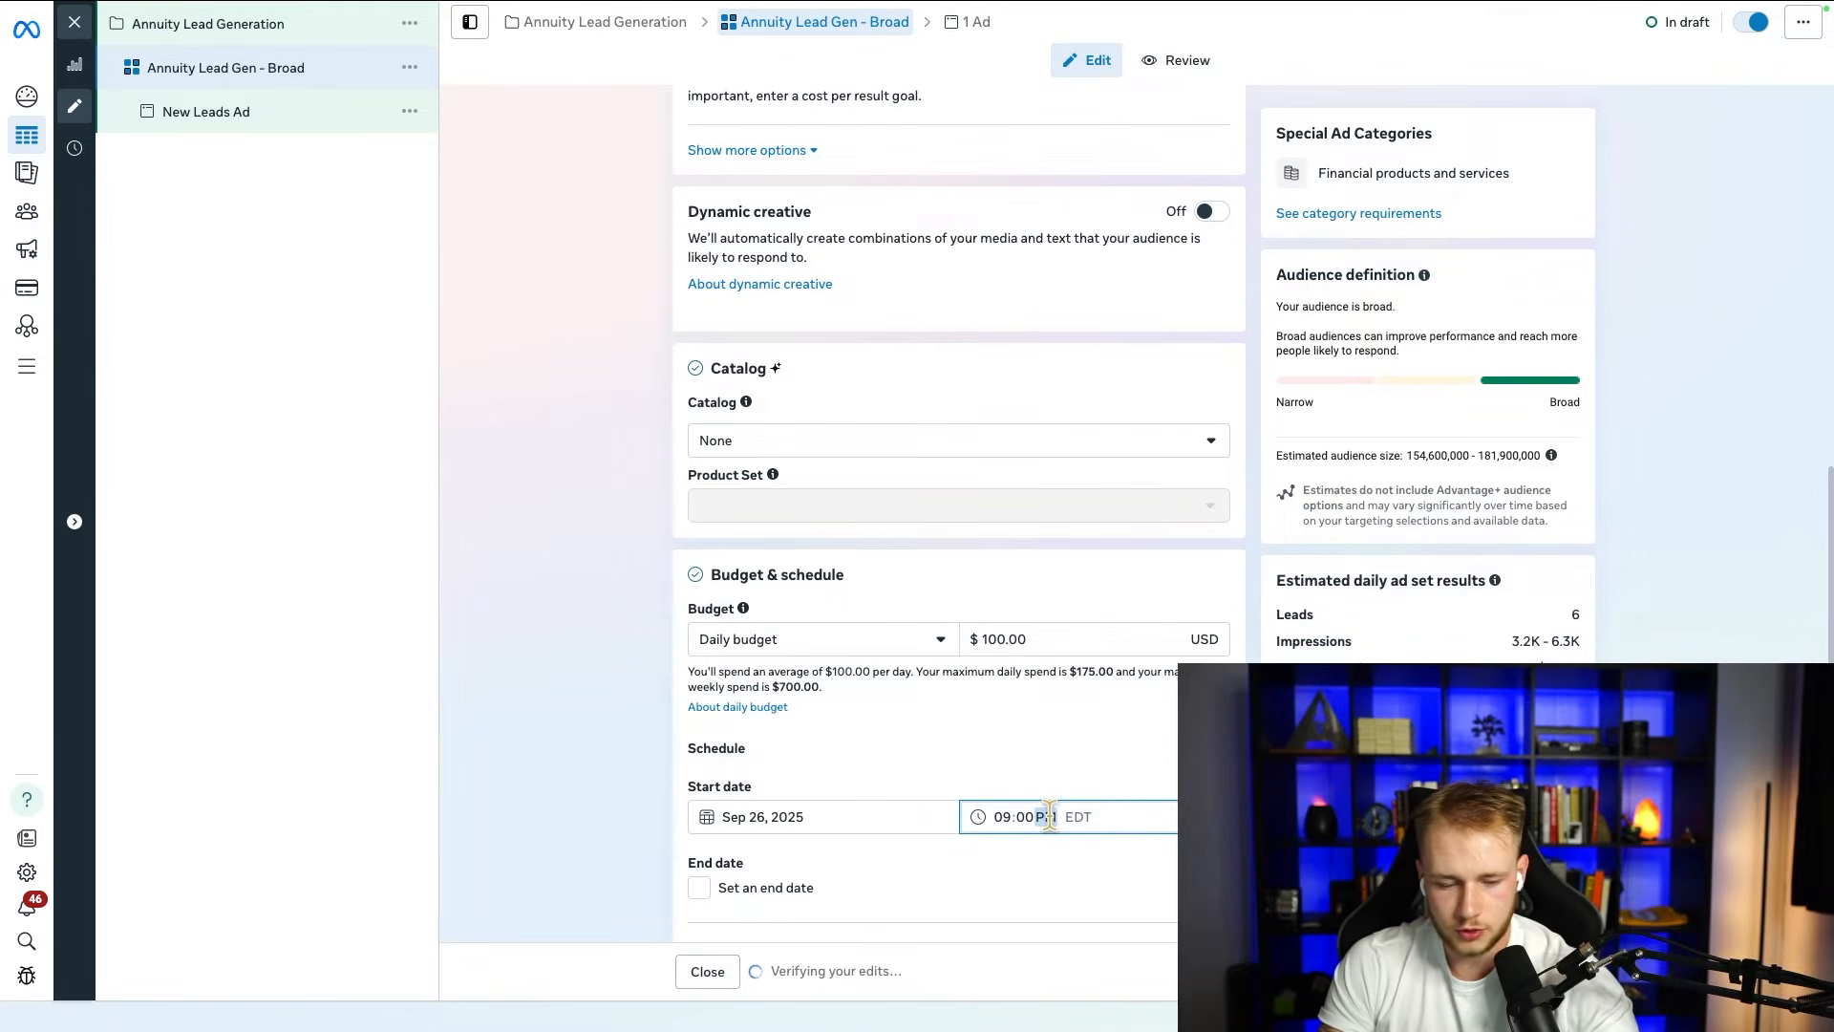
left_click(1000, 818)
type("12")
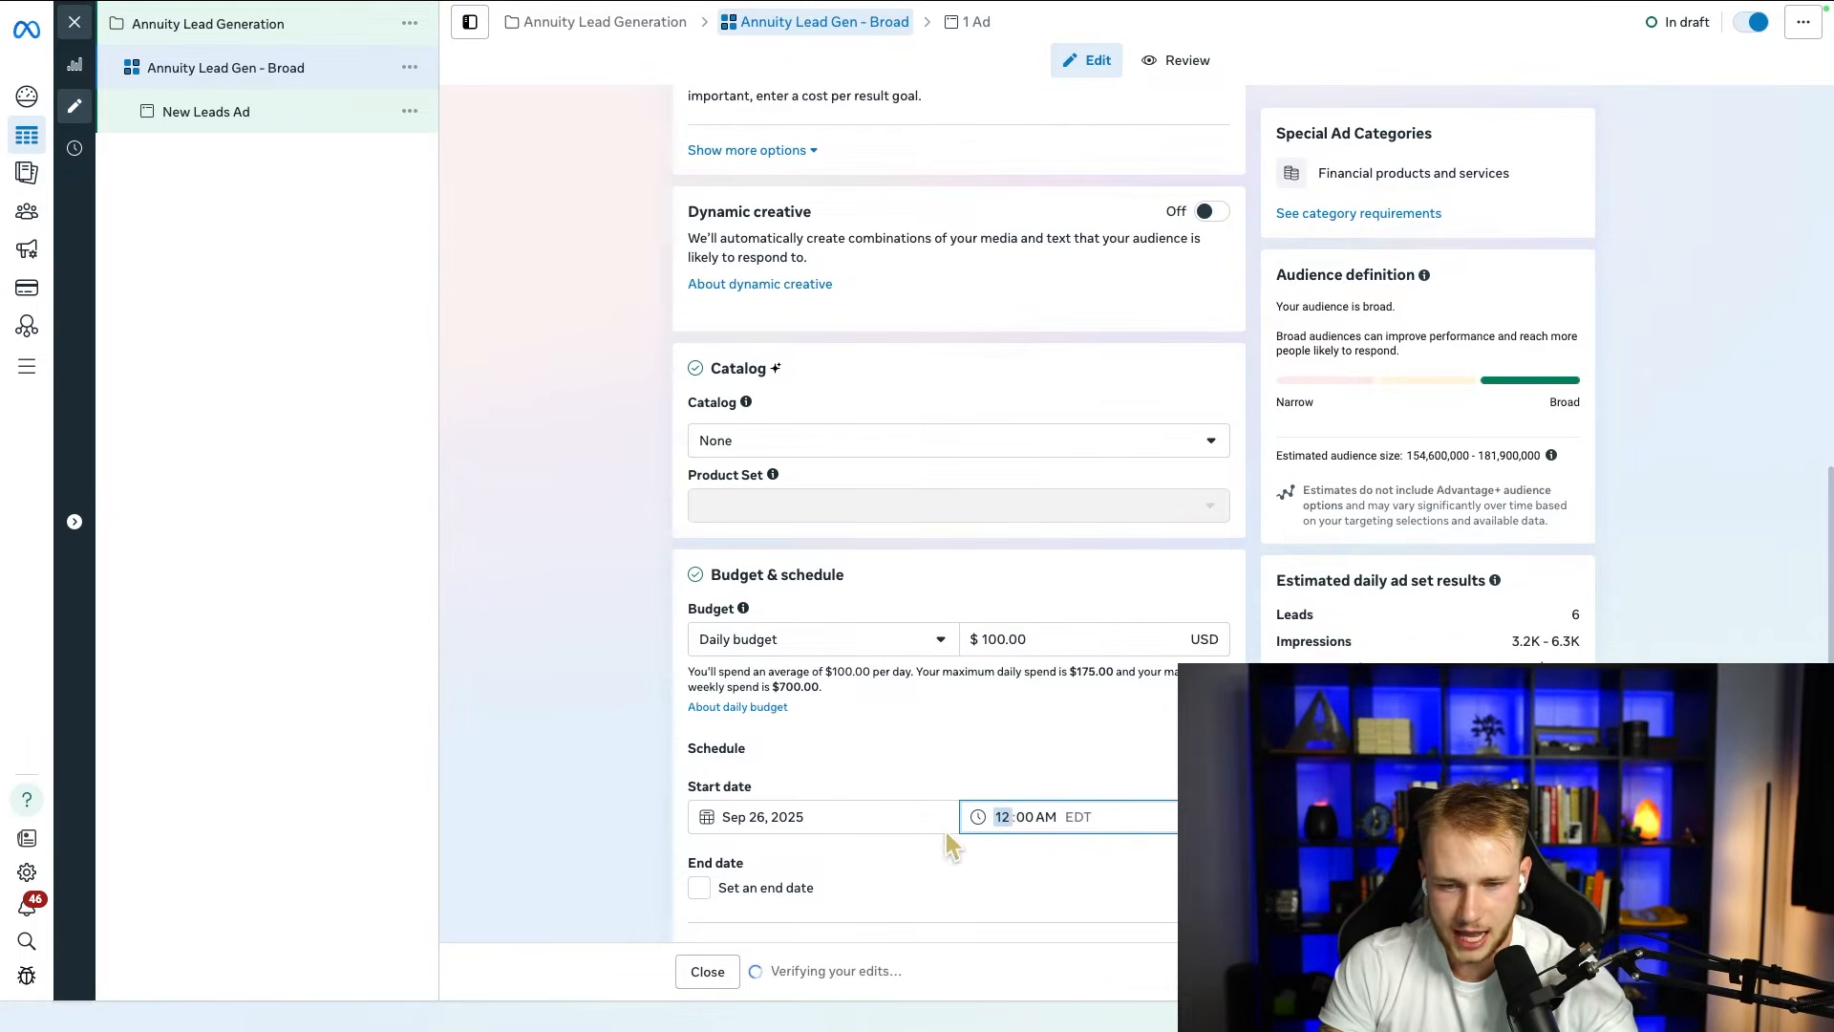
Step: Review the ad set's audience settings and check which maximum age options can be chosen
scroll(583, 659, "down", 3)
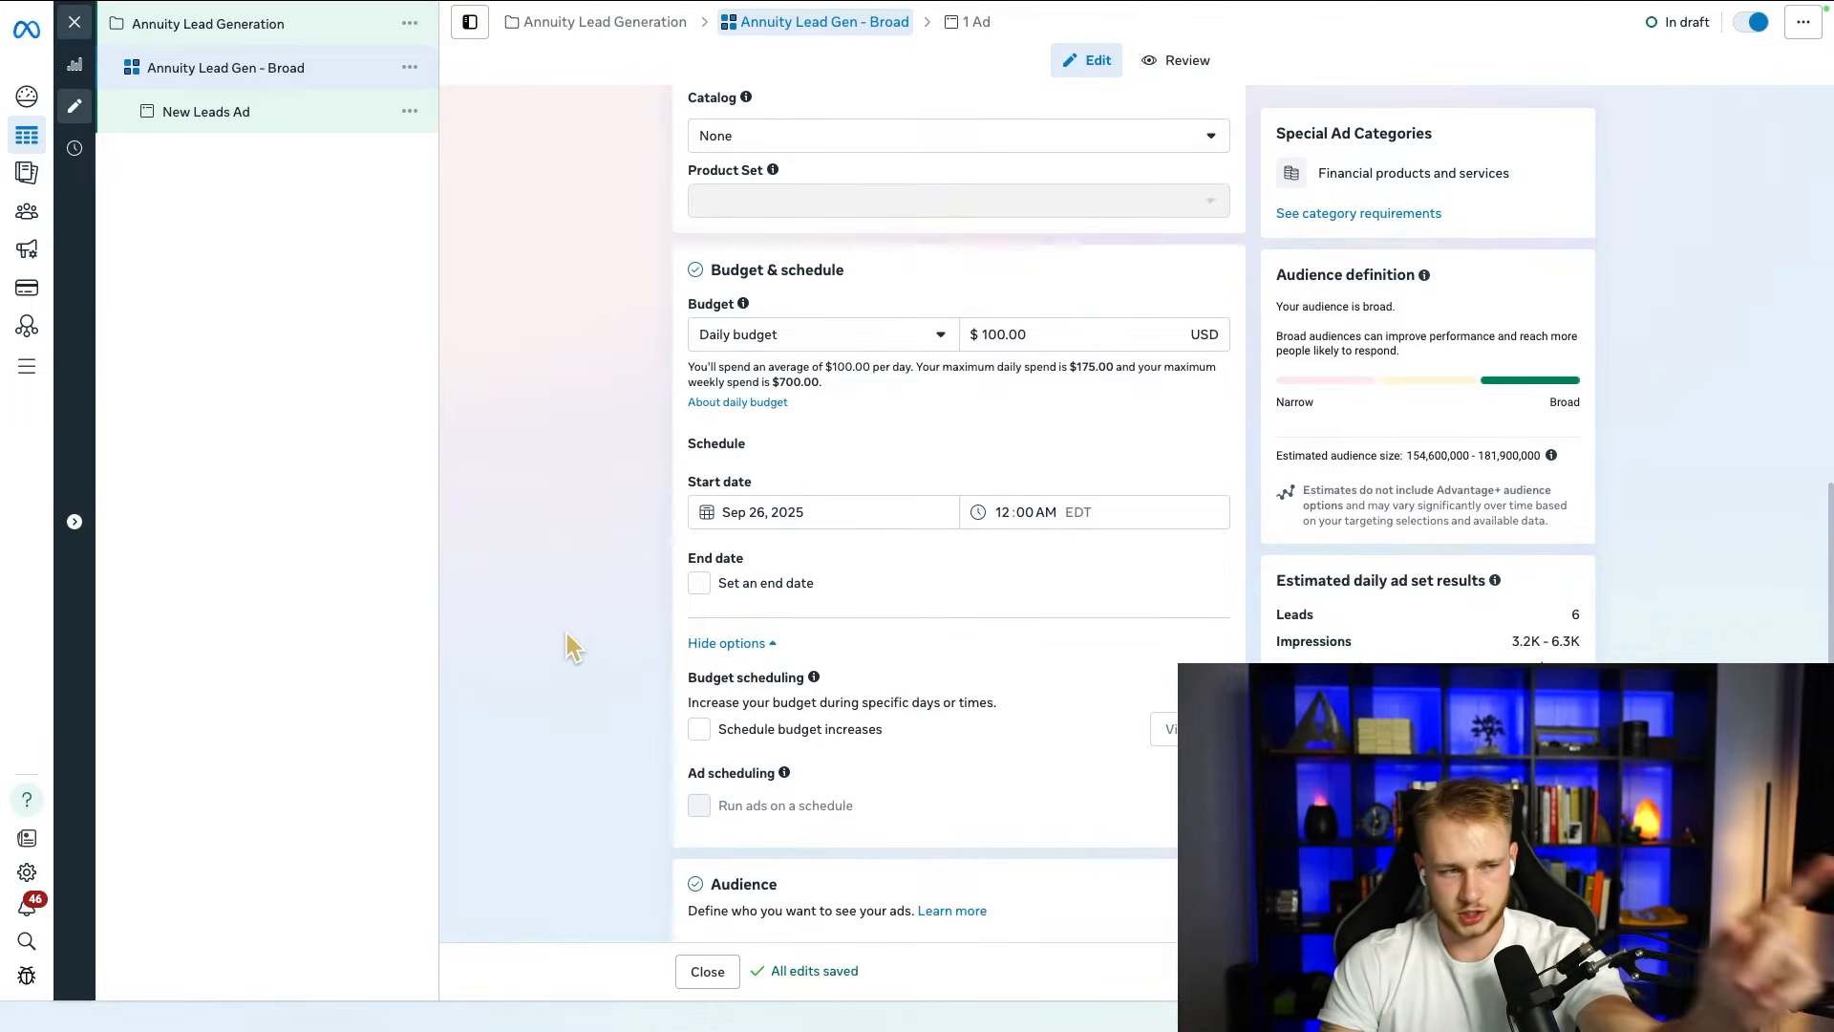
scroll(581, 626, "down", 3)
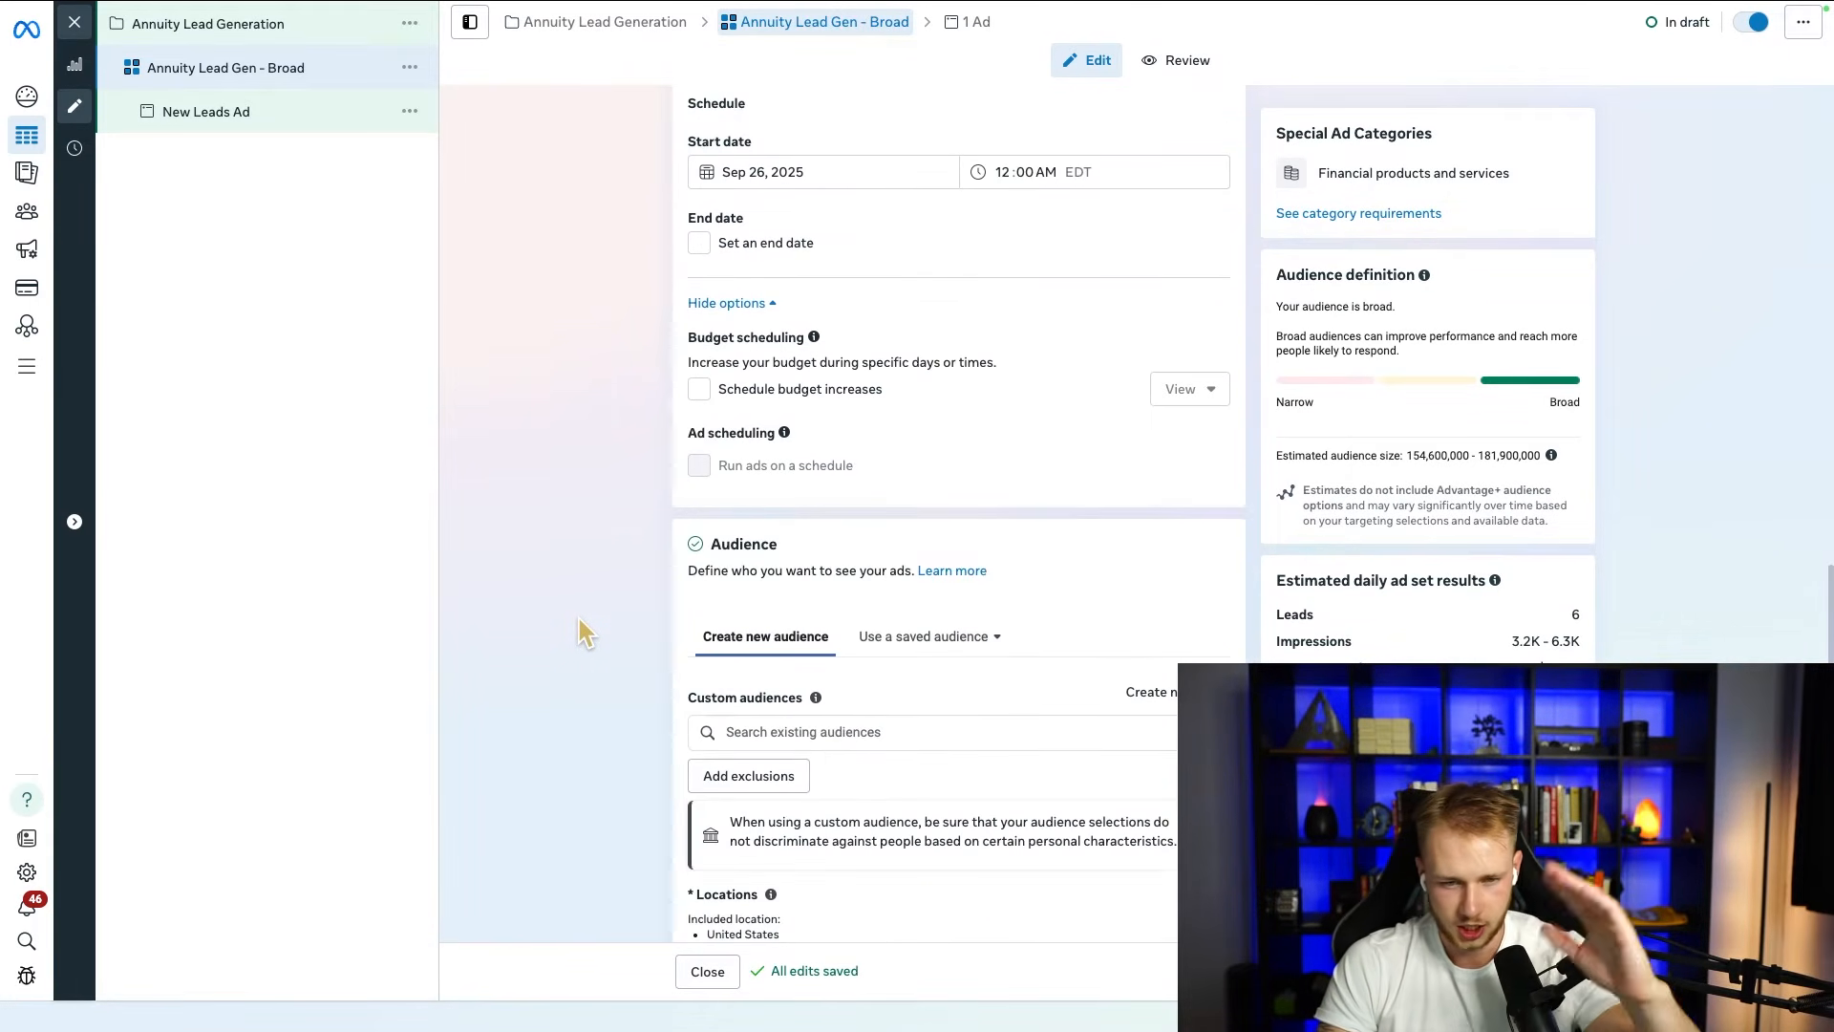
scroll(605, 630, "down", 3)
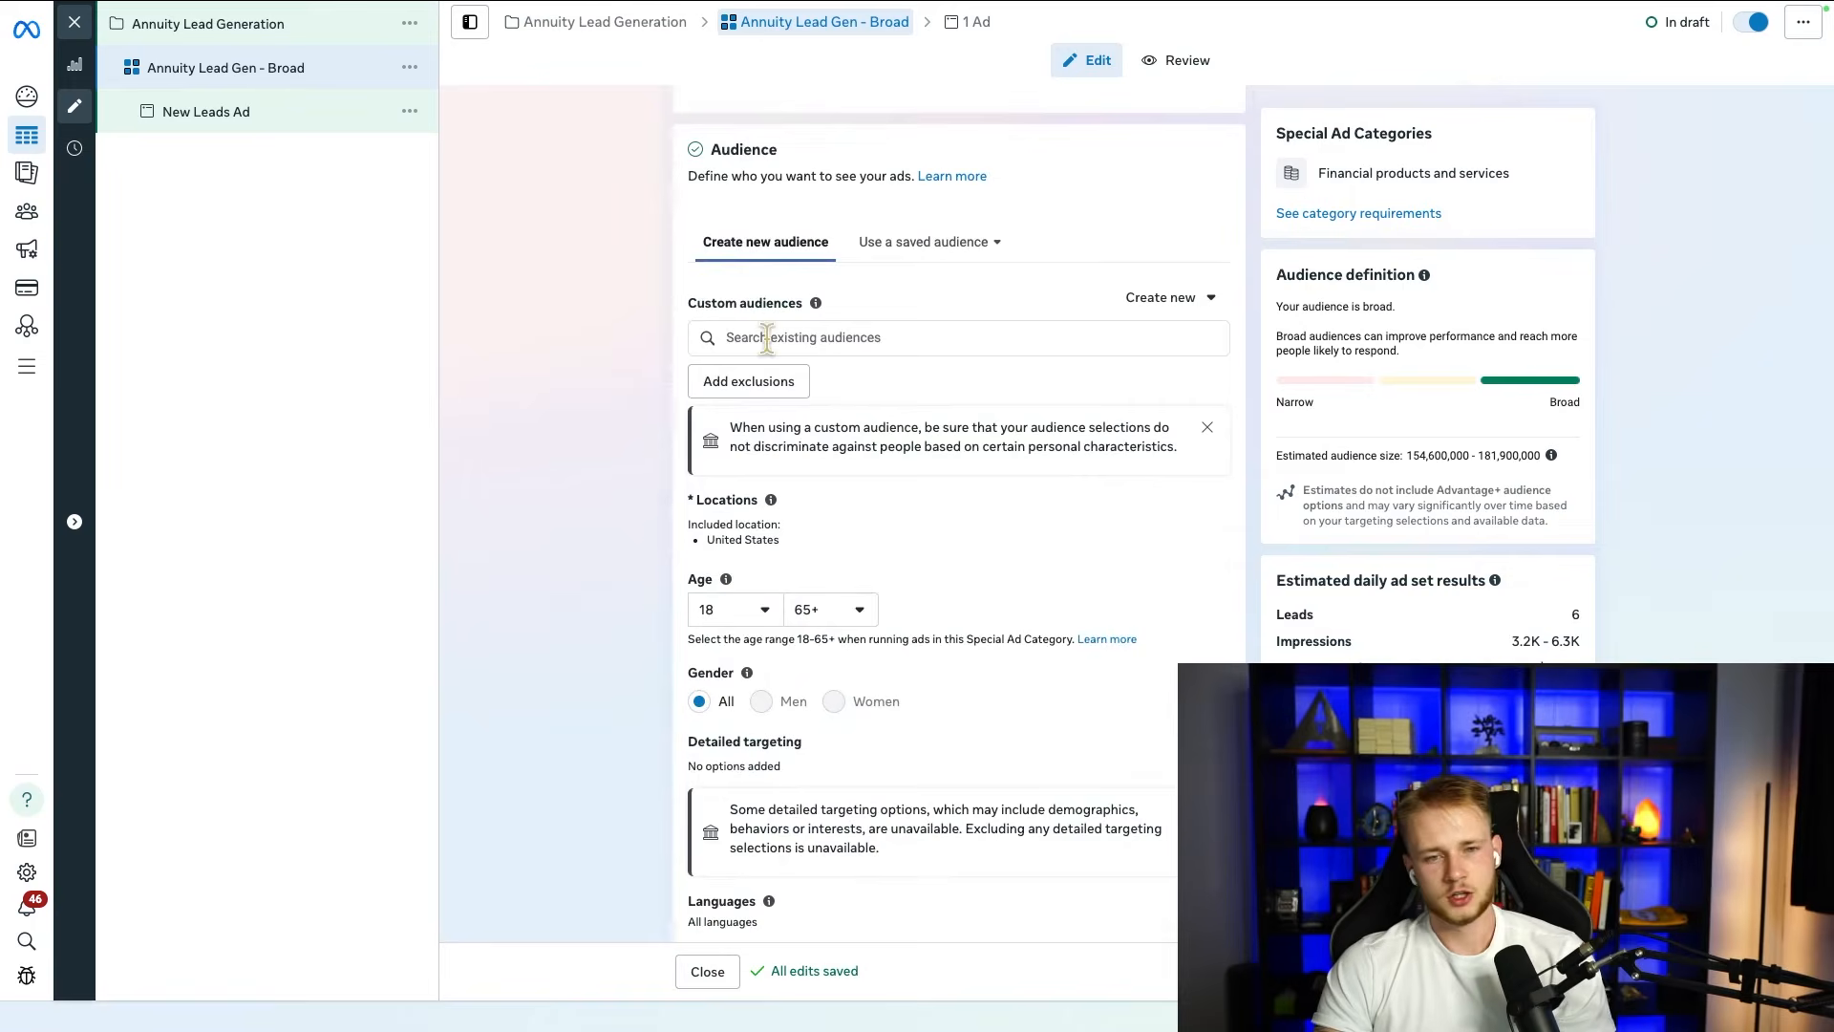
left_click(824, 612)
scroll(902, 759, "up", 10)
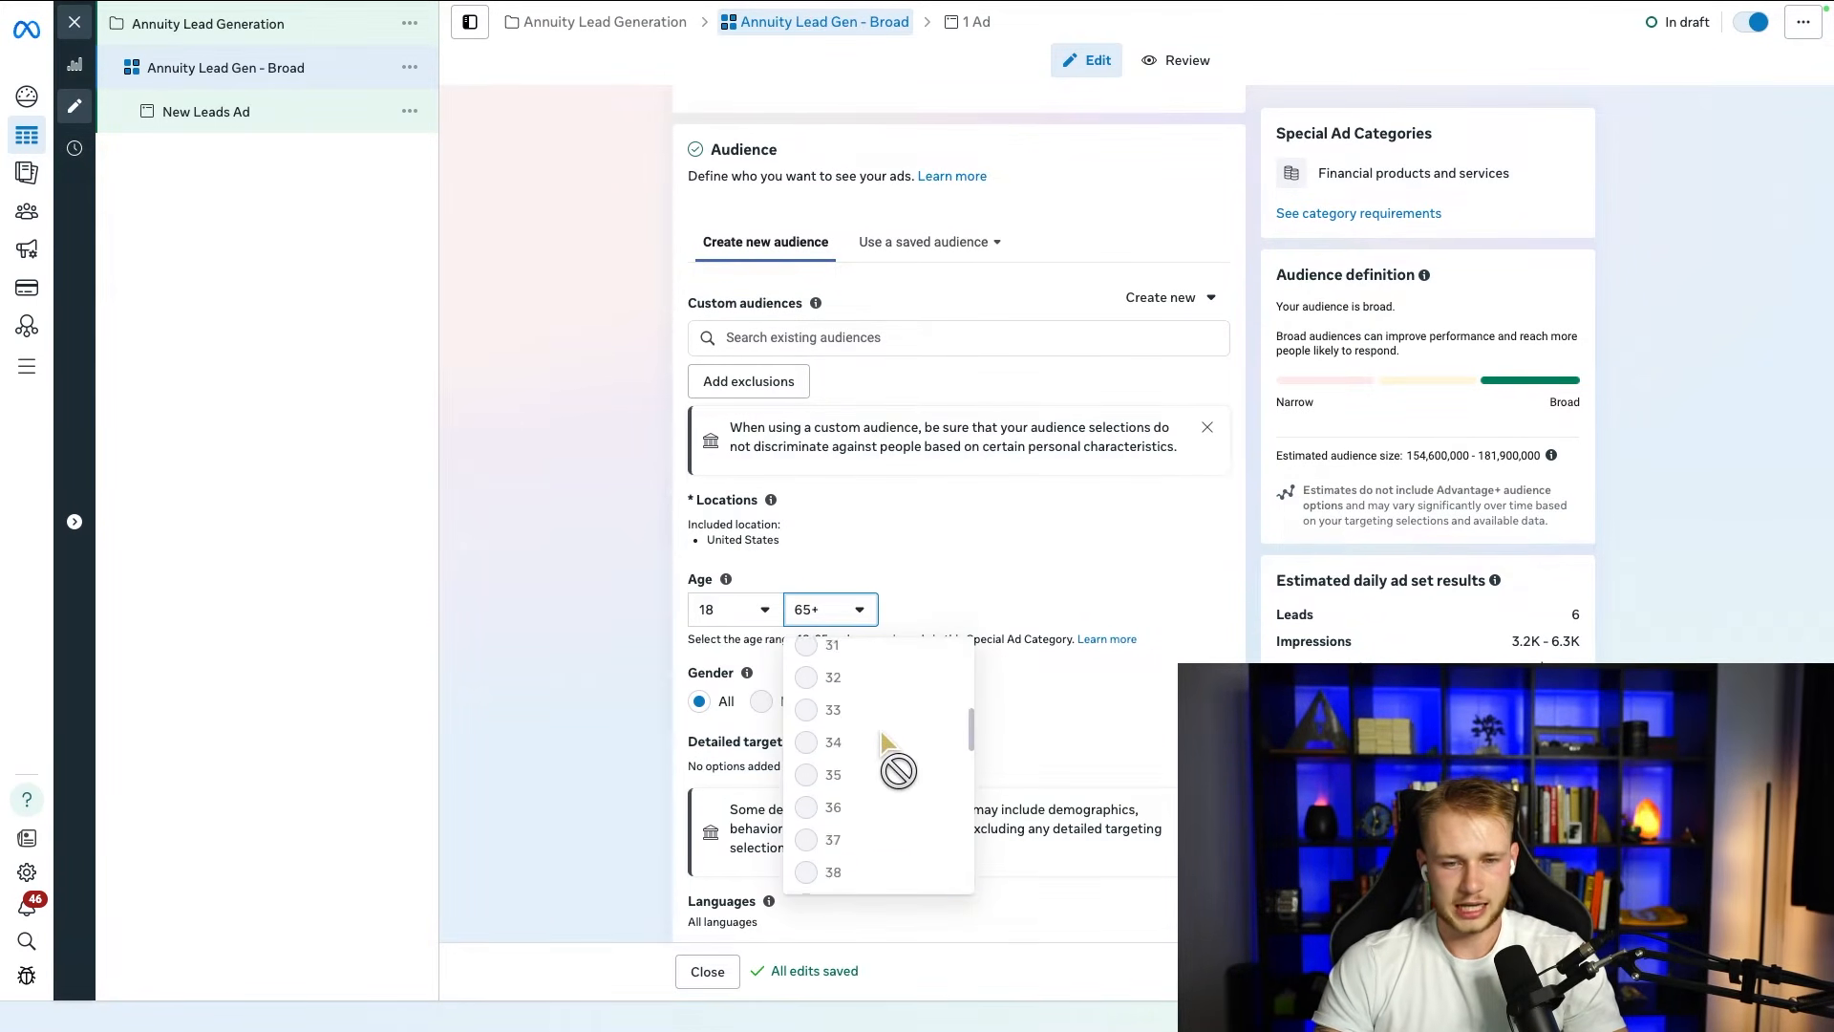
left_click(539, 596)
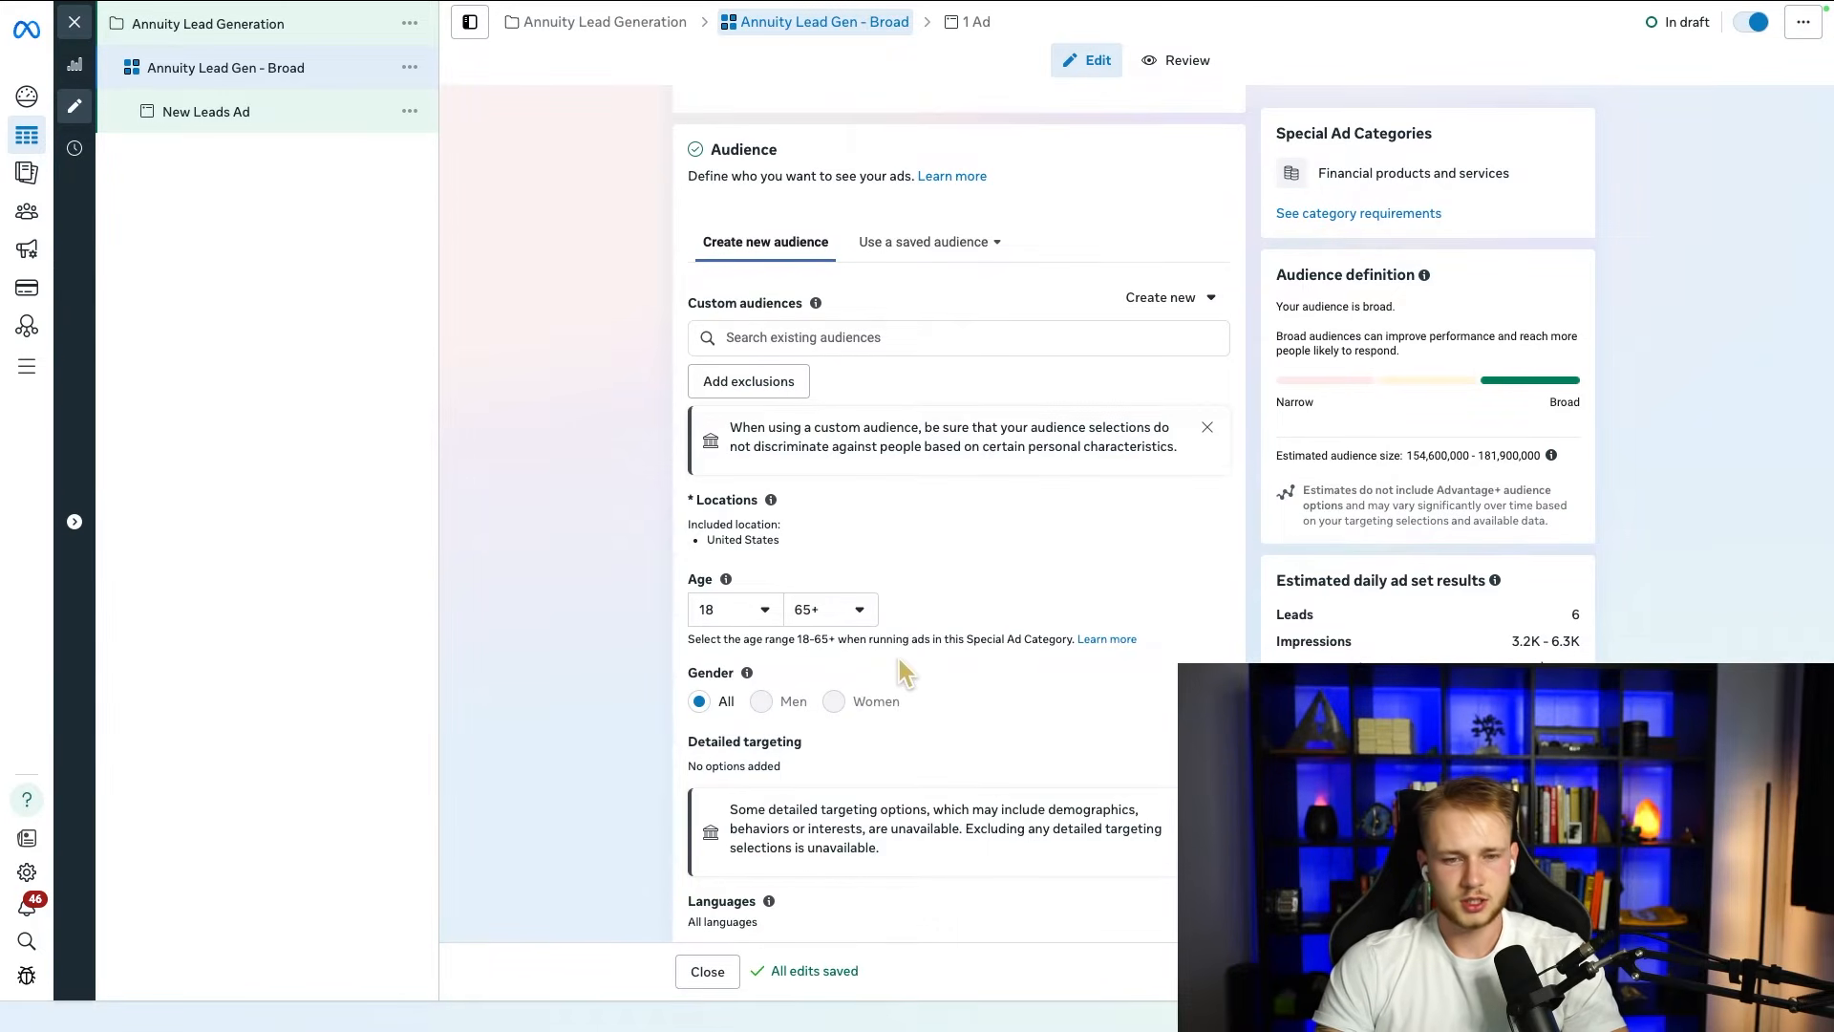
Step: Proceed to the ad level and name the ad "AD #1"
scroll(898, 659, "down", 3)
left_click(754, 347)
left_click(566, 378)
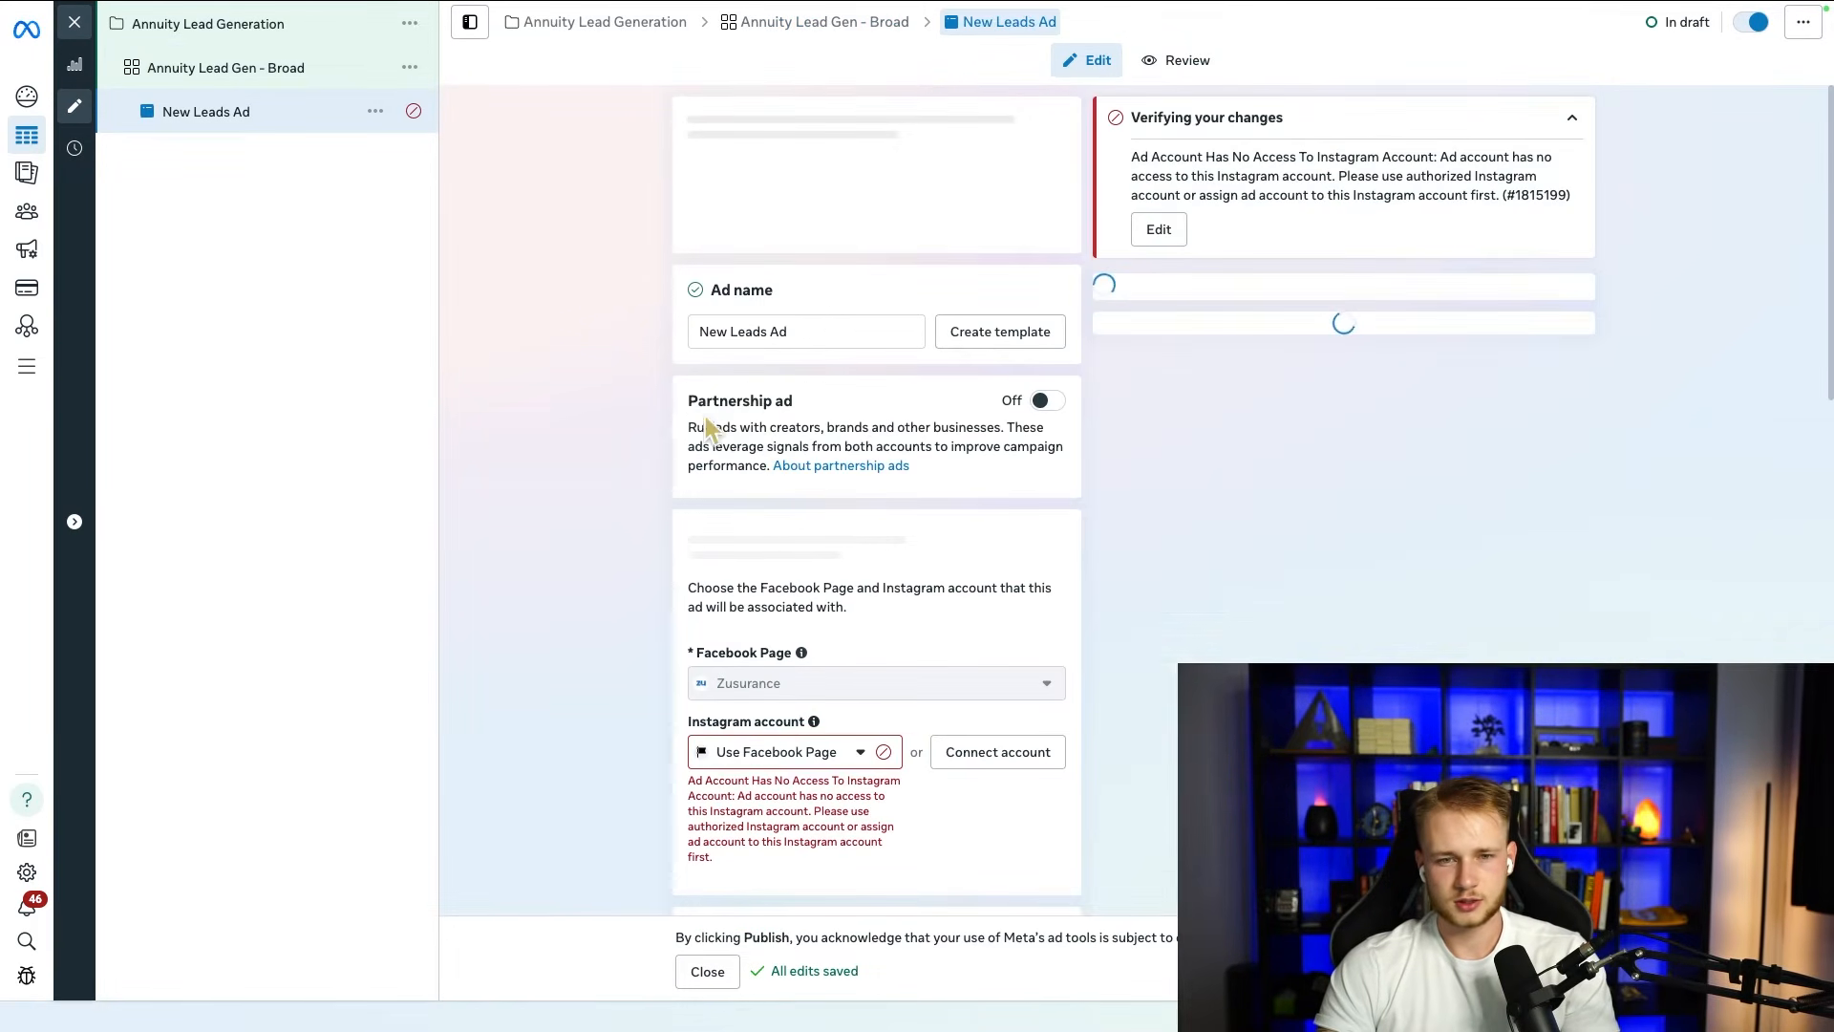
left_click(1571, 118)
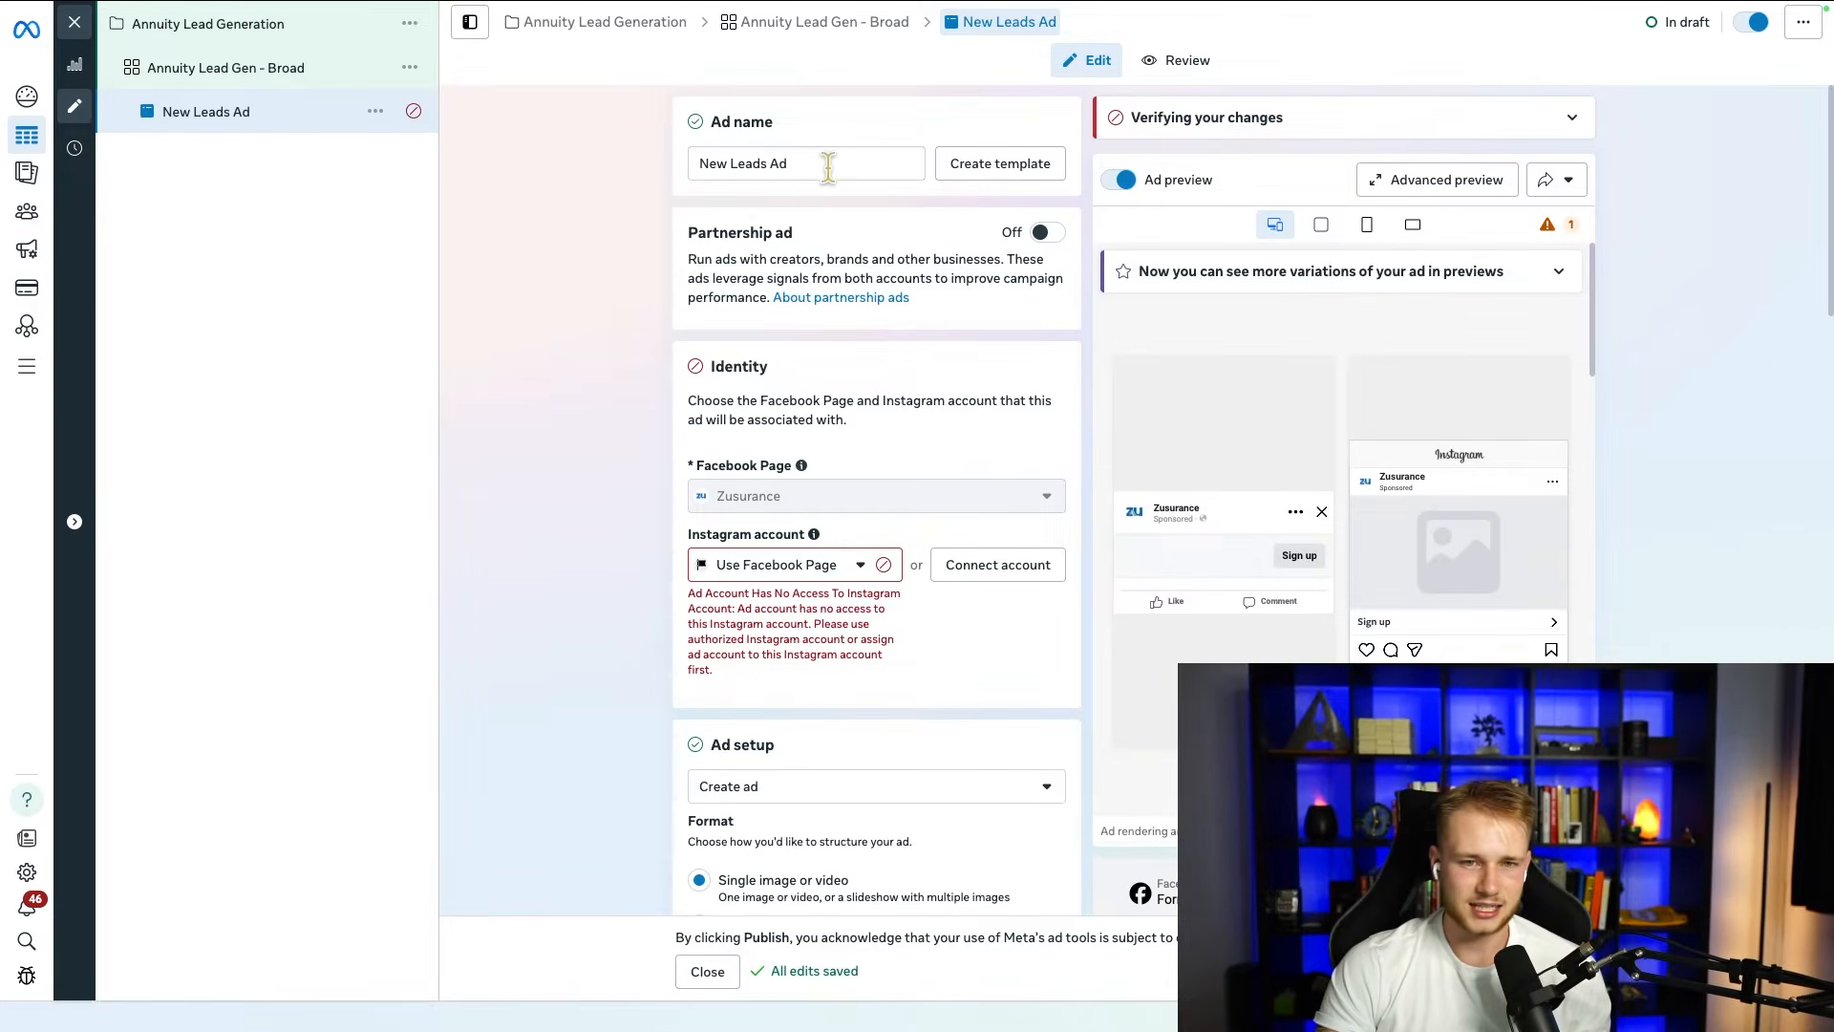
left_click_drag(822, 163, 506, 168)
type("AD #!")
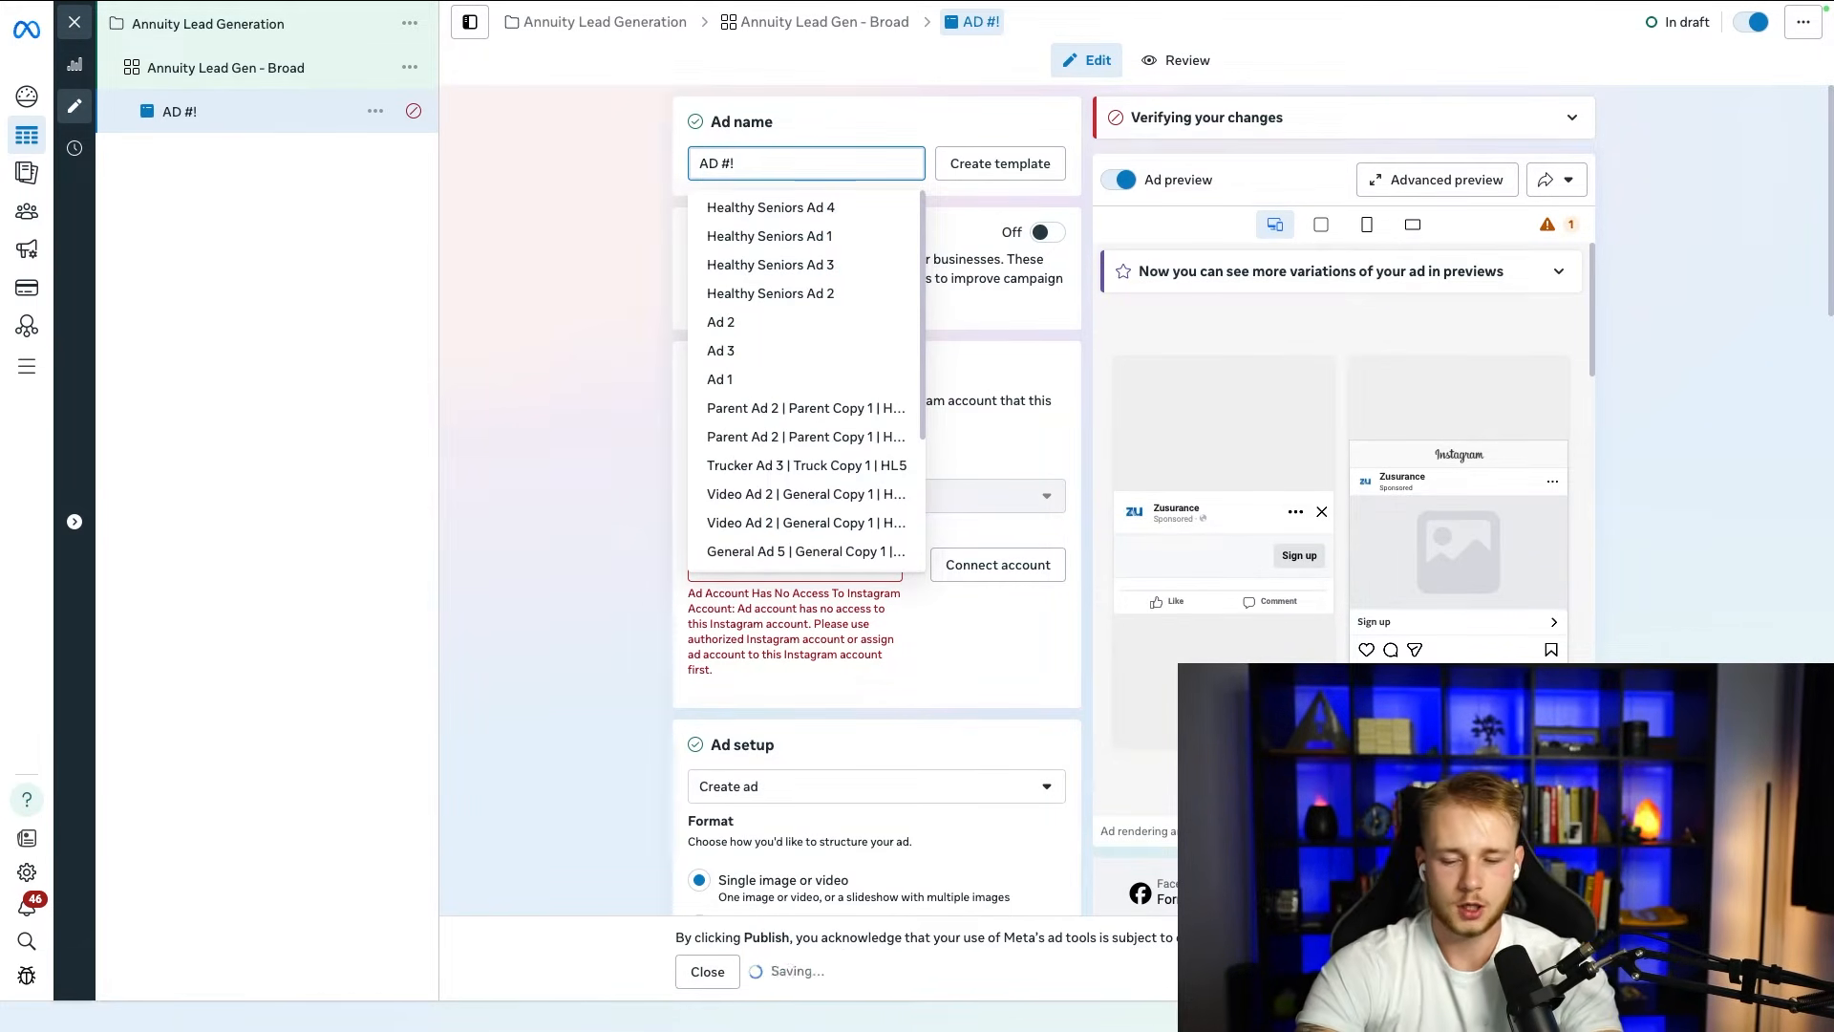
key("BackSpace")
type("1")
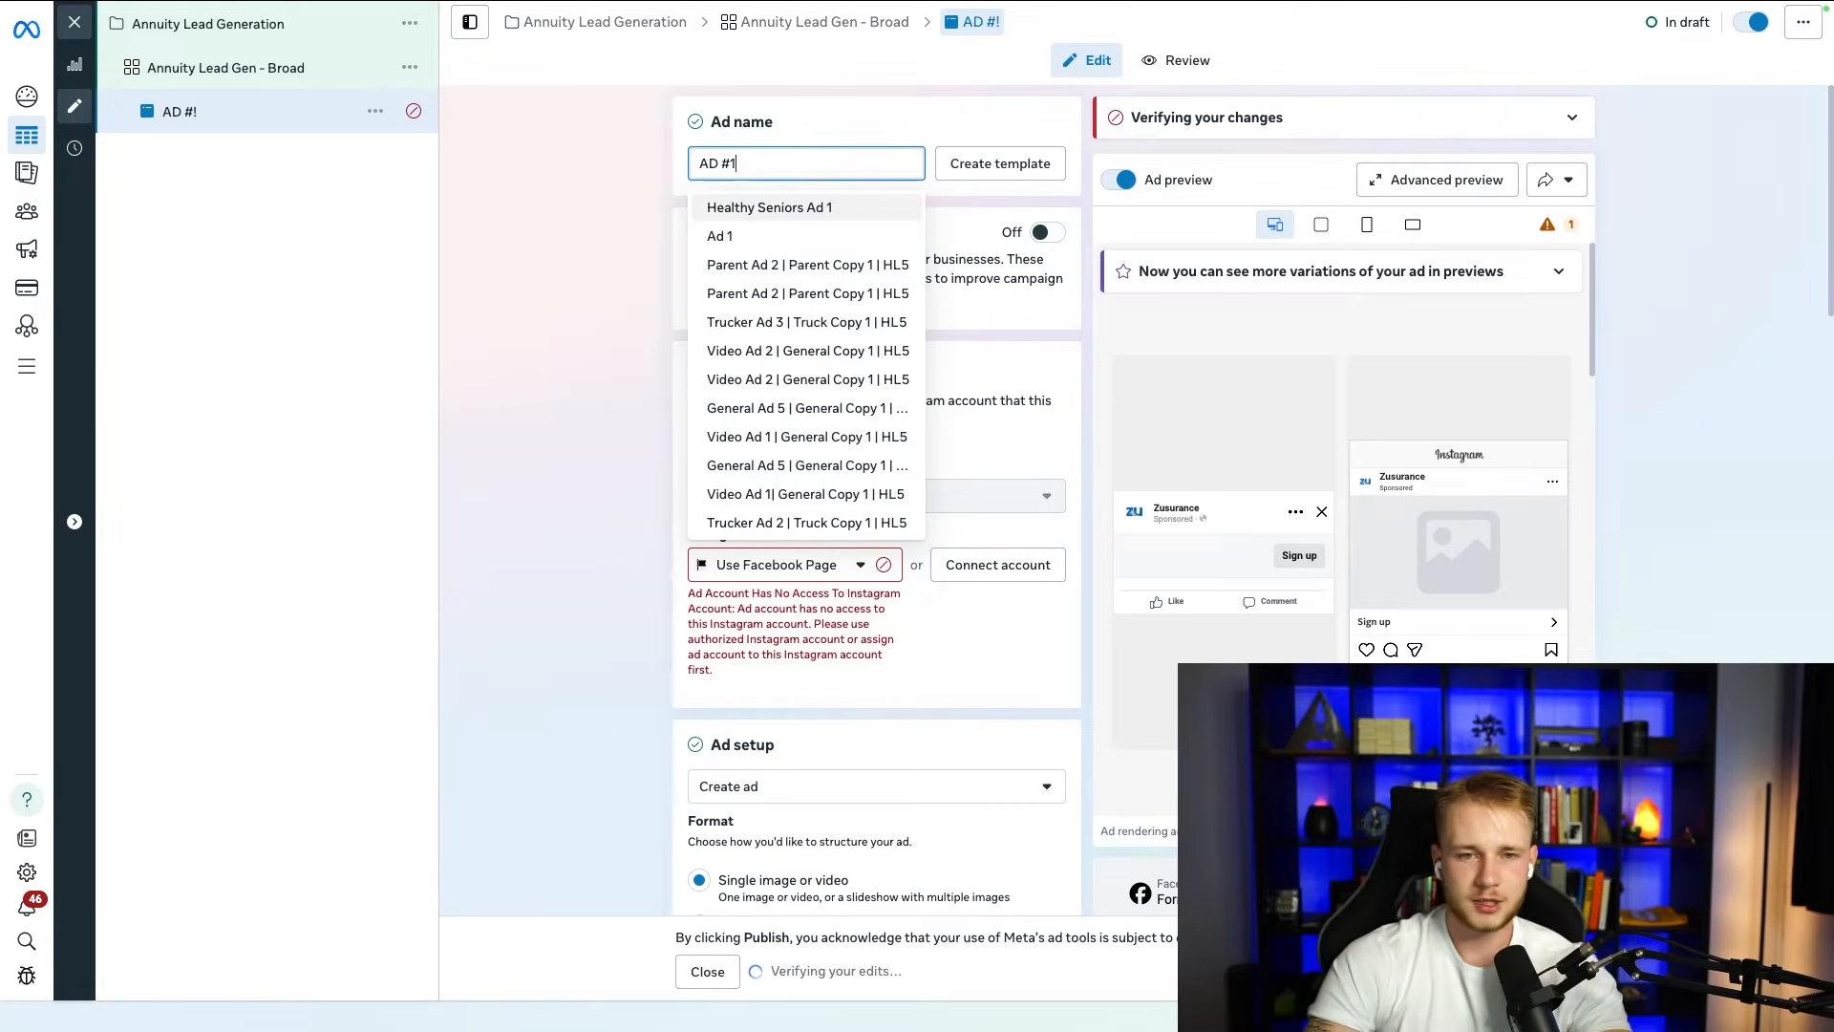
left_click(318, 284)
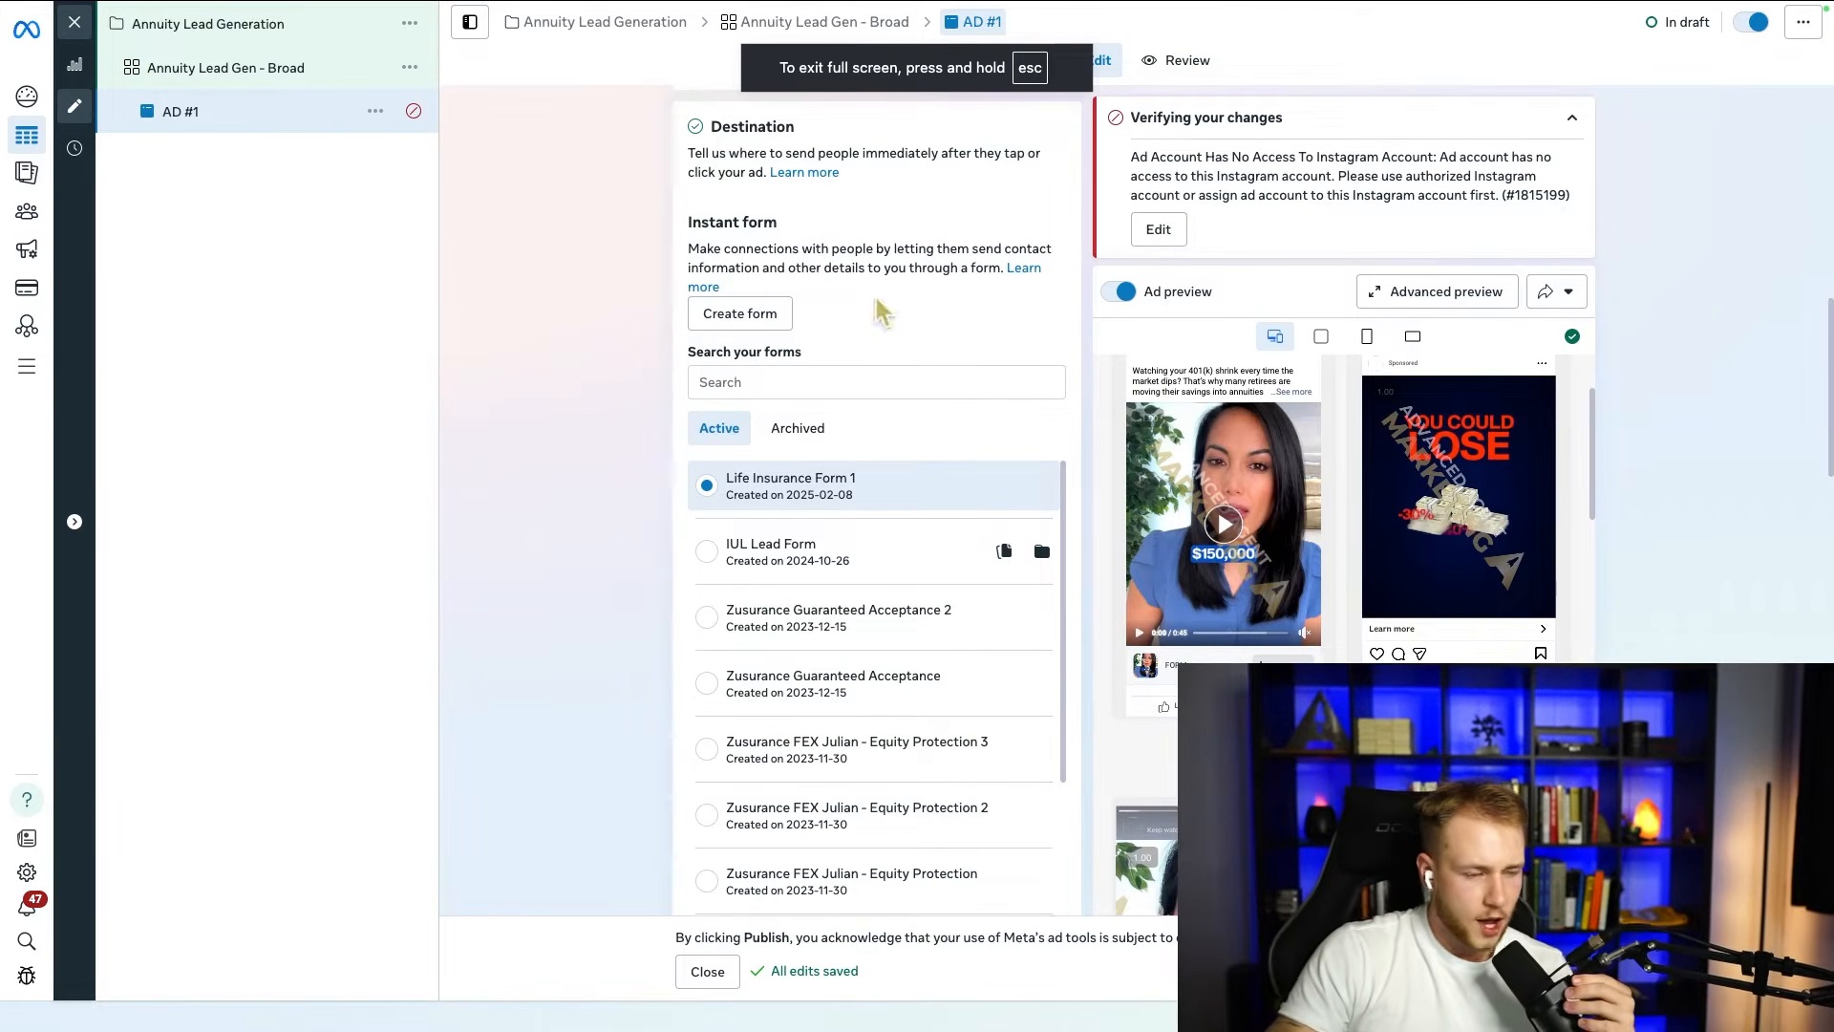
Step: Collapse the verification notice and examine the Facebook Page and Instagram account settings in the ad's identity section
scroll(869, 325, "up", 15)
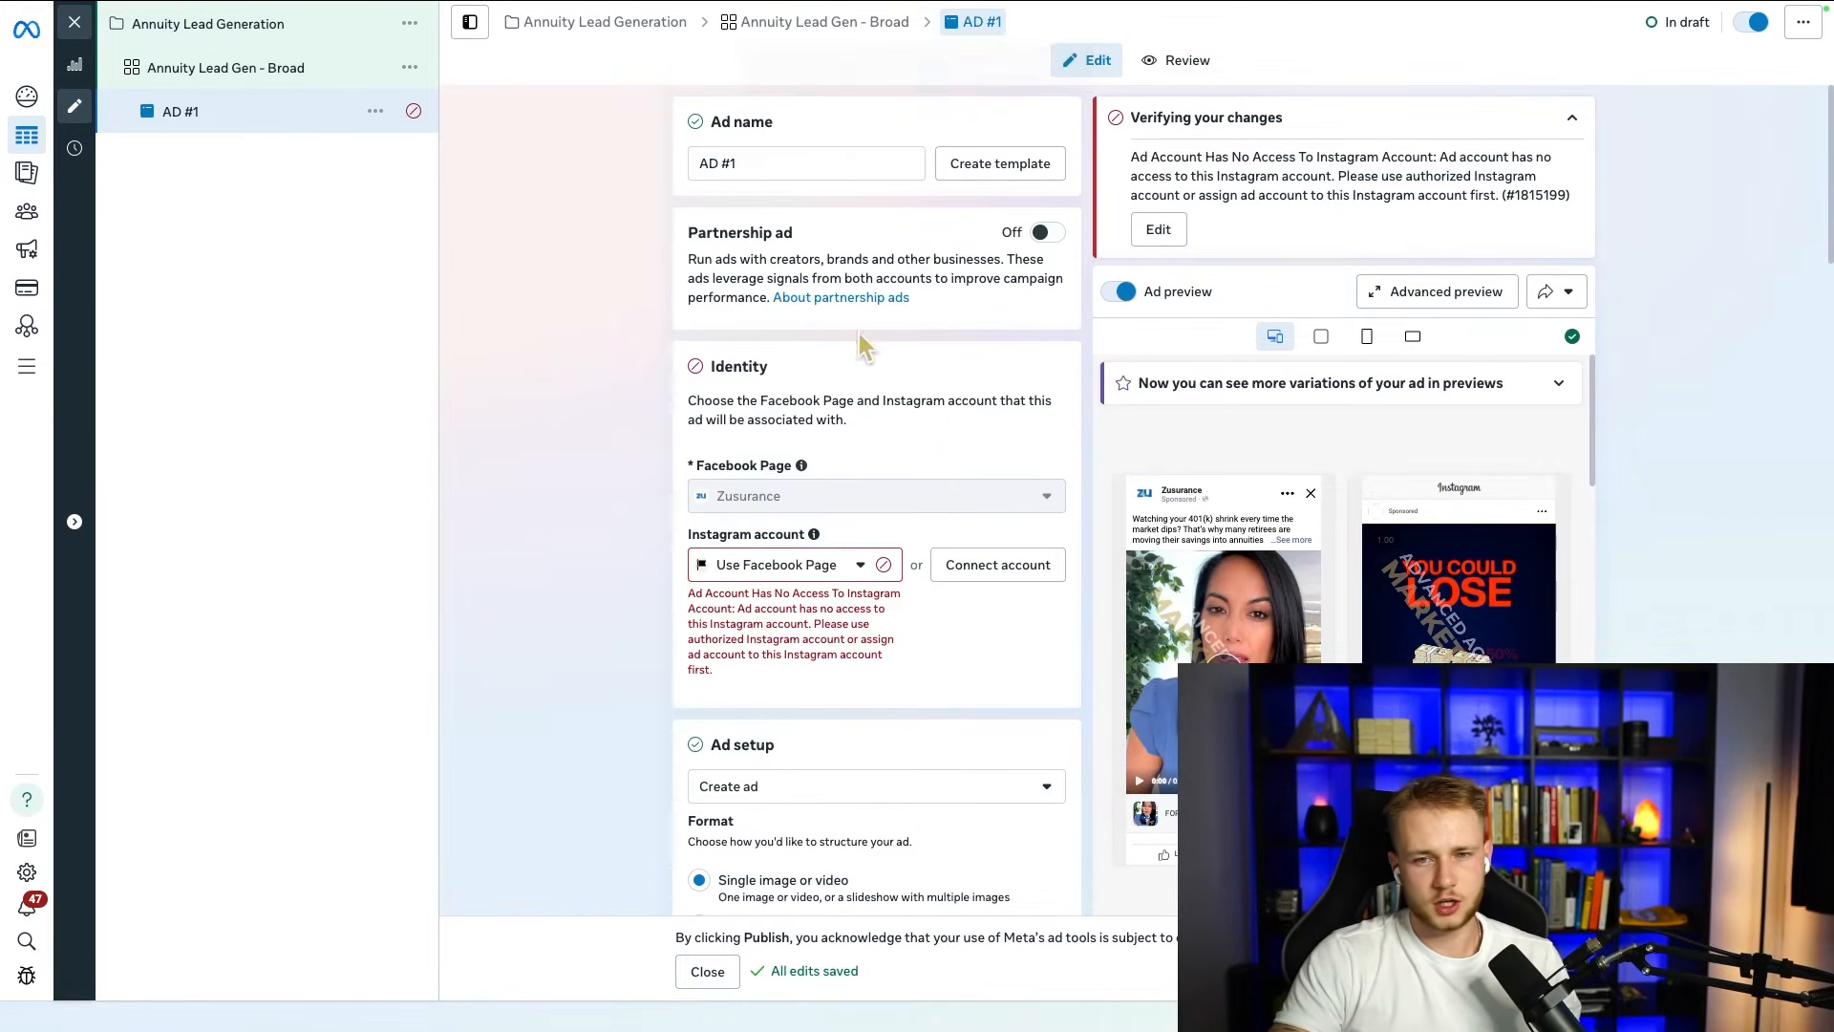
left_click(1571, 118)
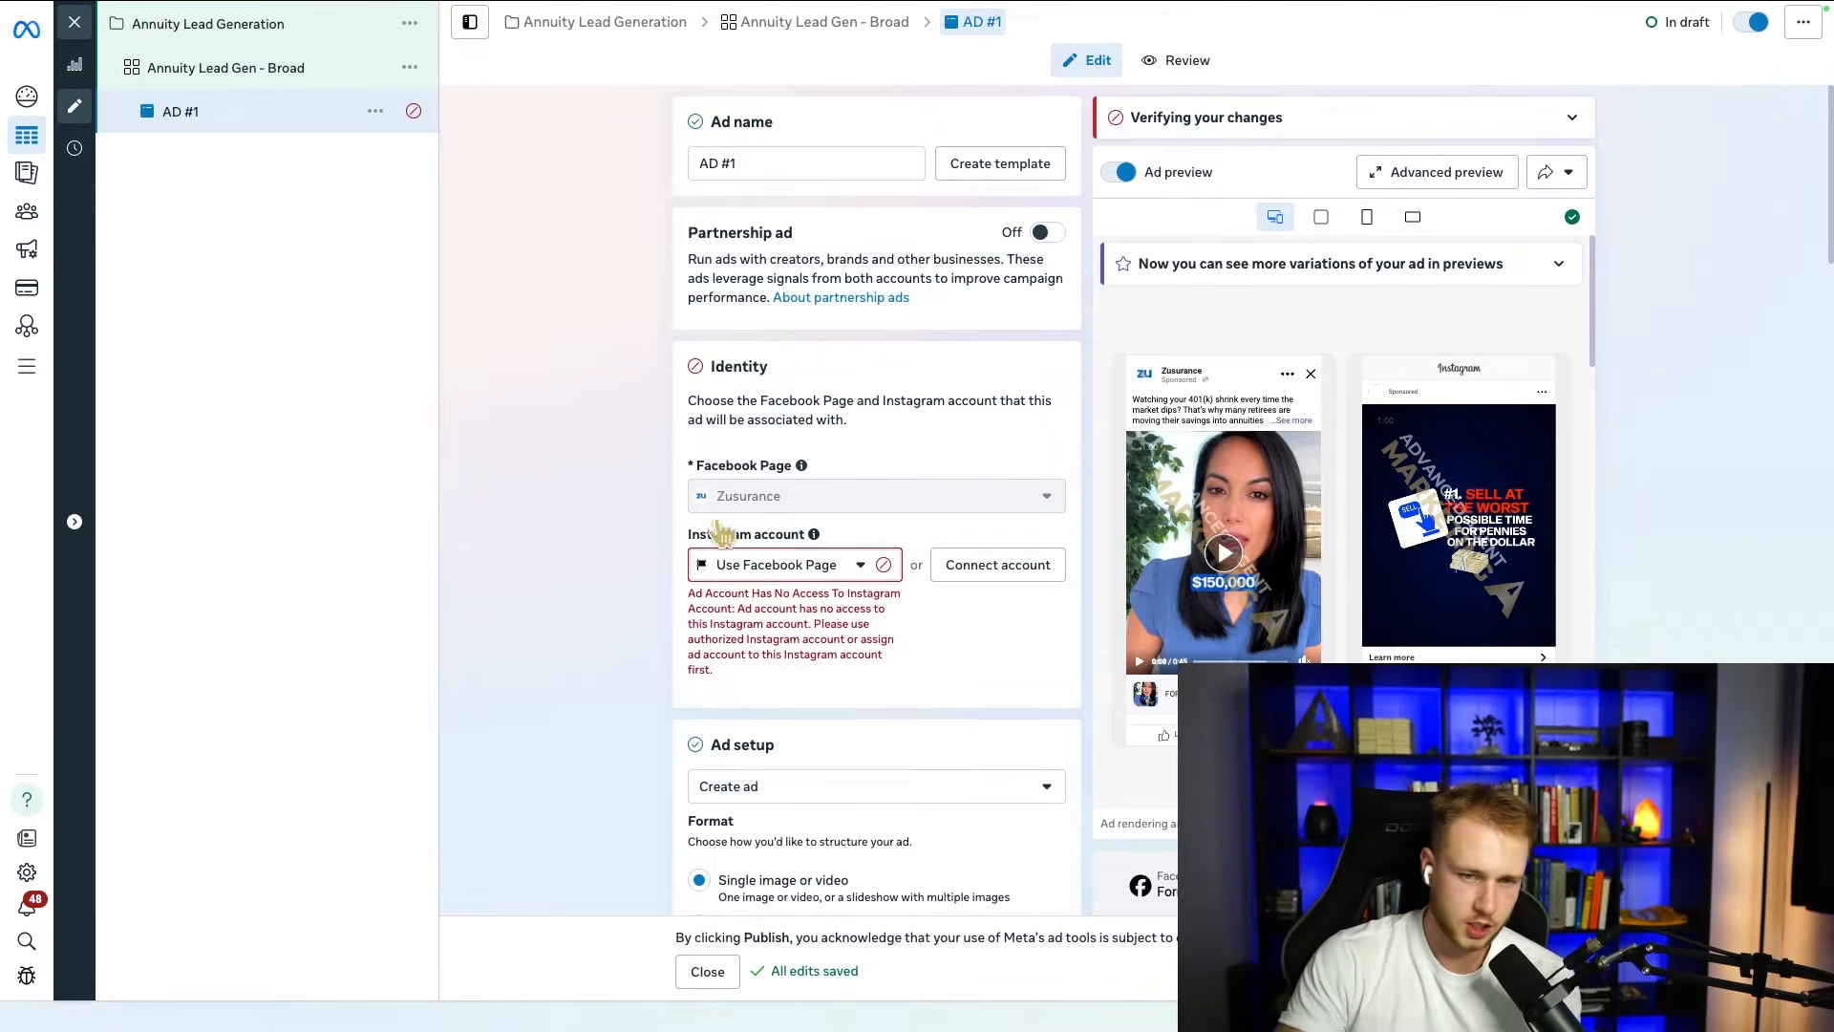
left_click_drag(689, 466, 792, 466)
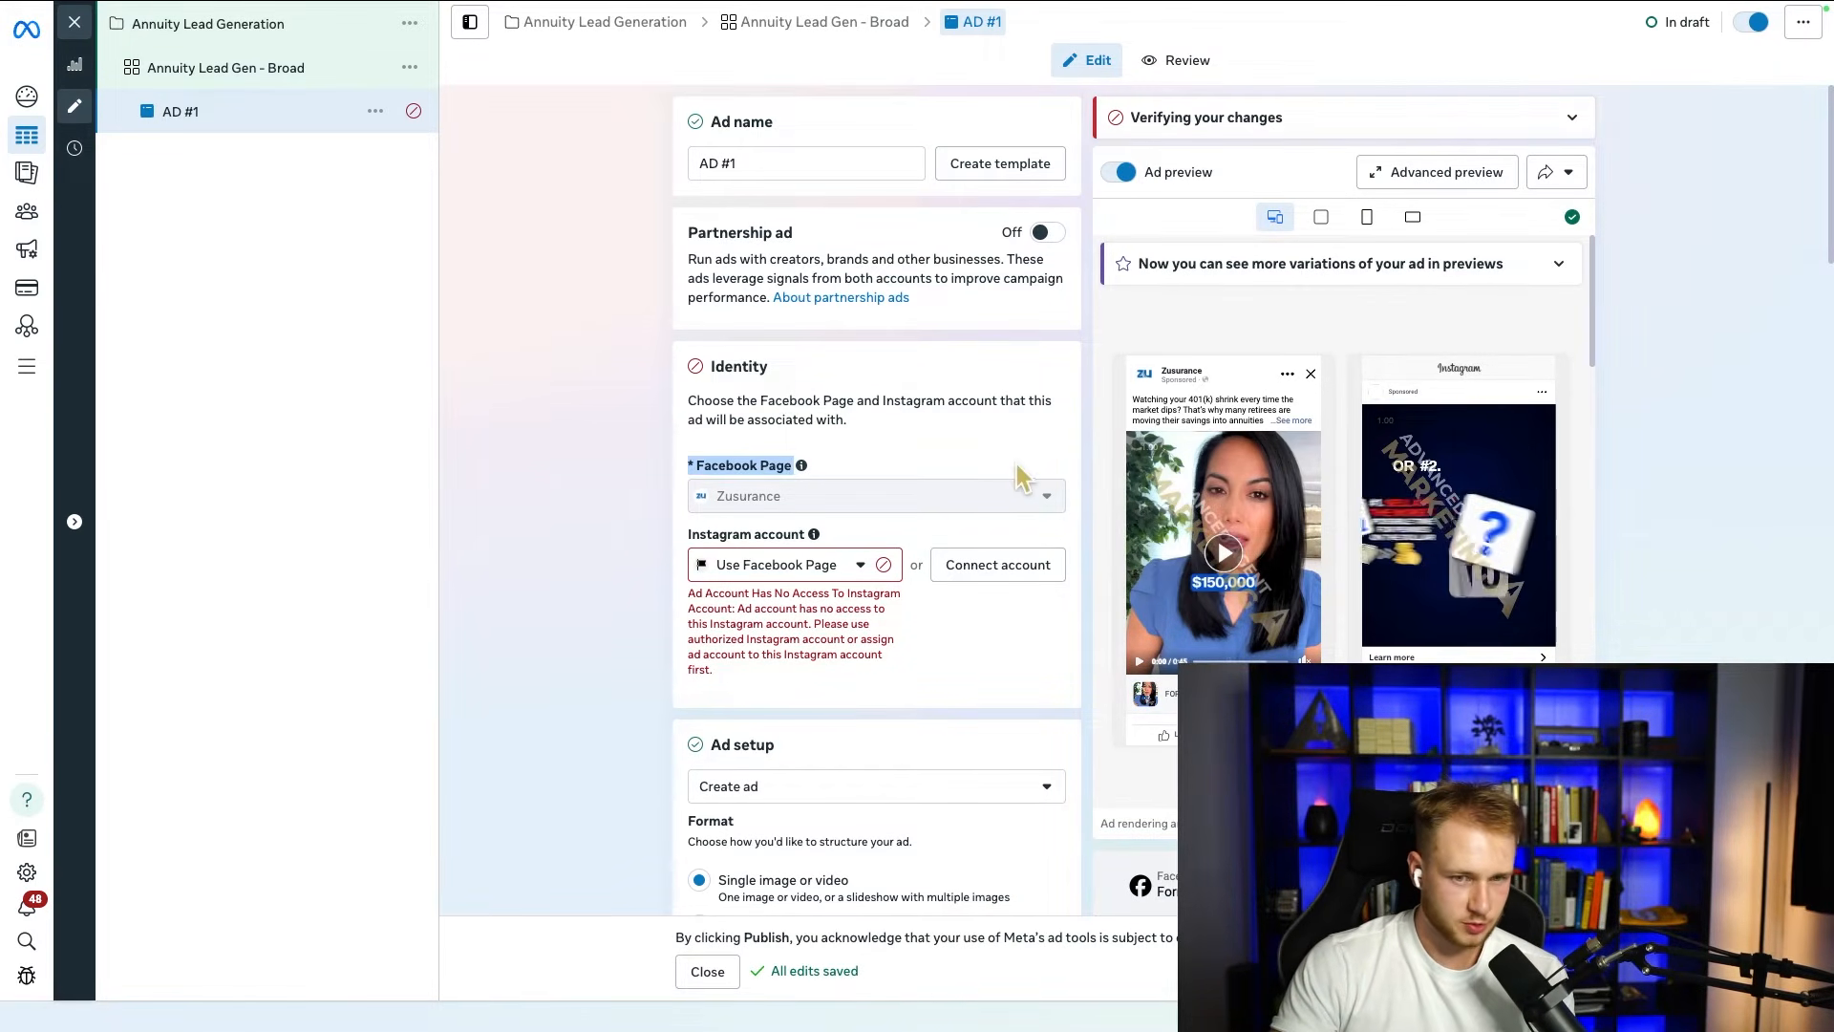
left_click(690, 537)
left_click_drag(690, 537, 814, 537)
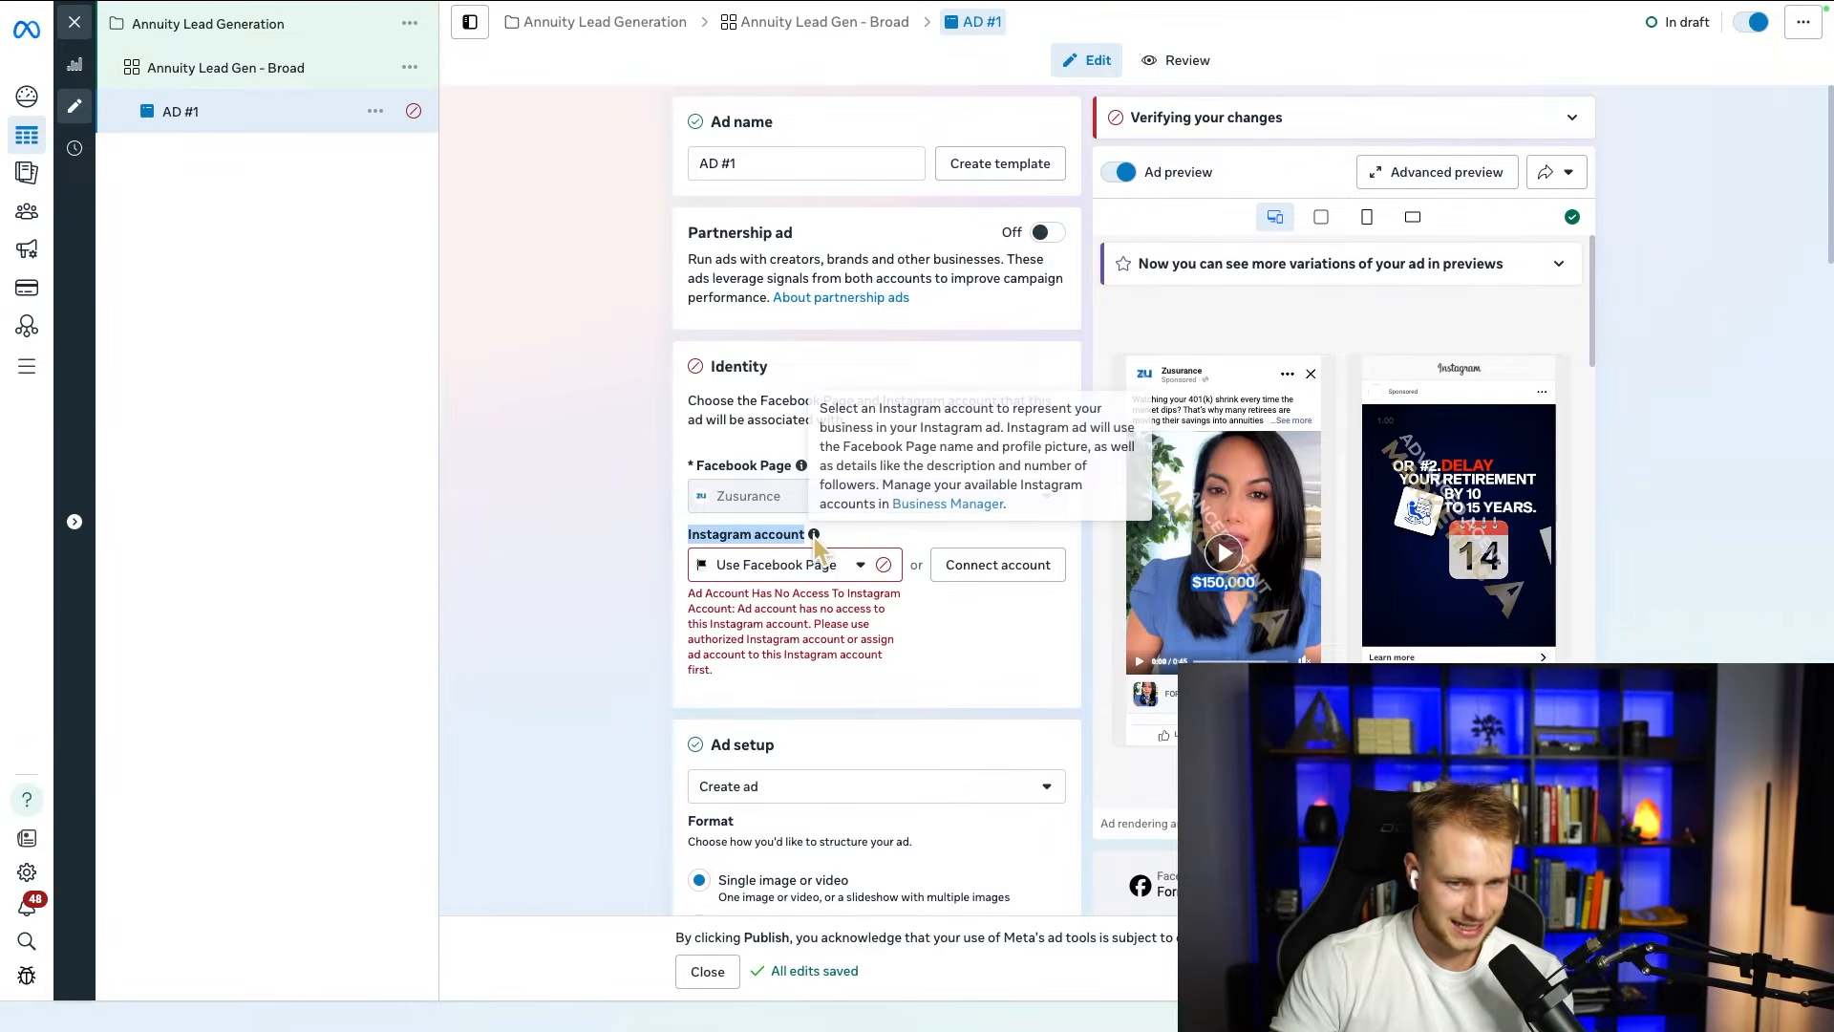
Step: Look through the ad's identity, setup, lead form quality filter and creative sections, including the media, primary text and headline options
left_click(635, 509)
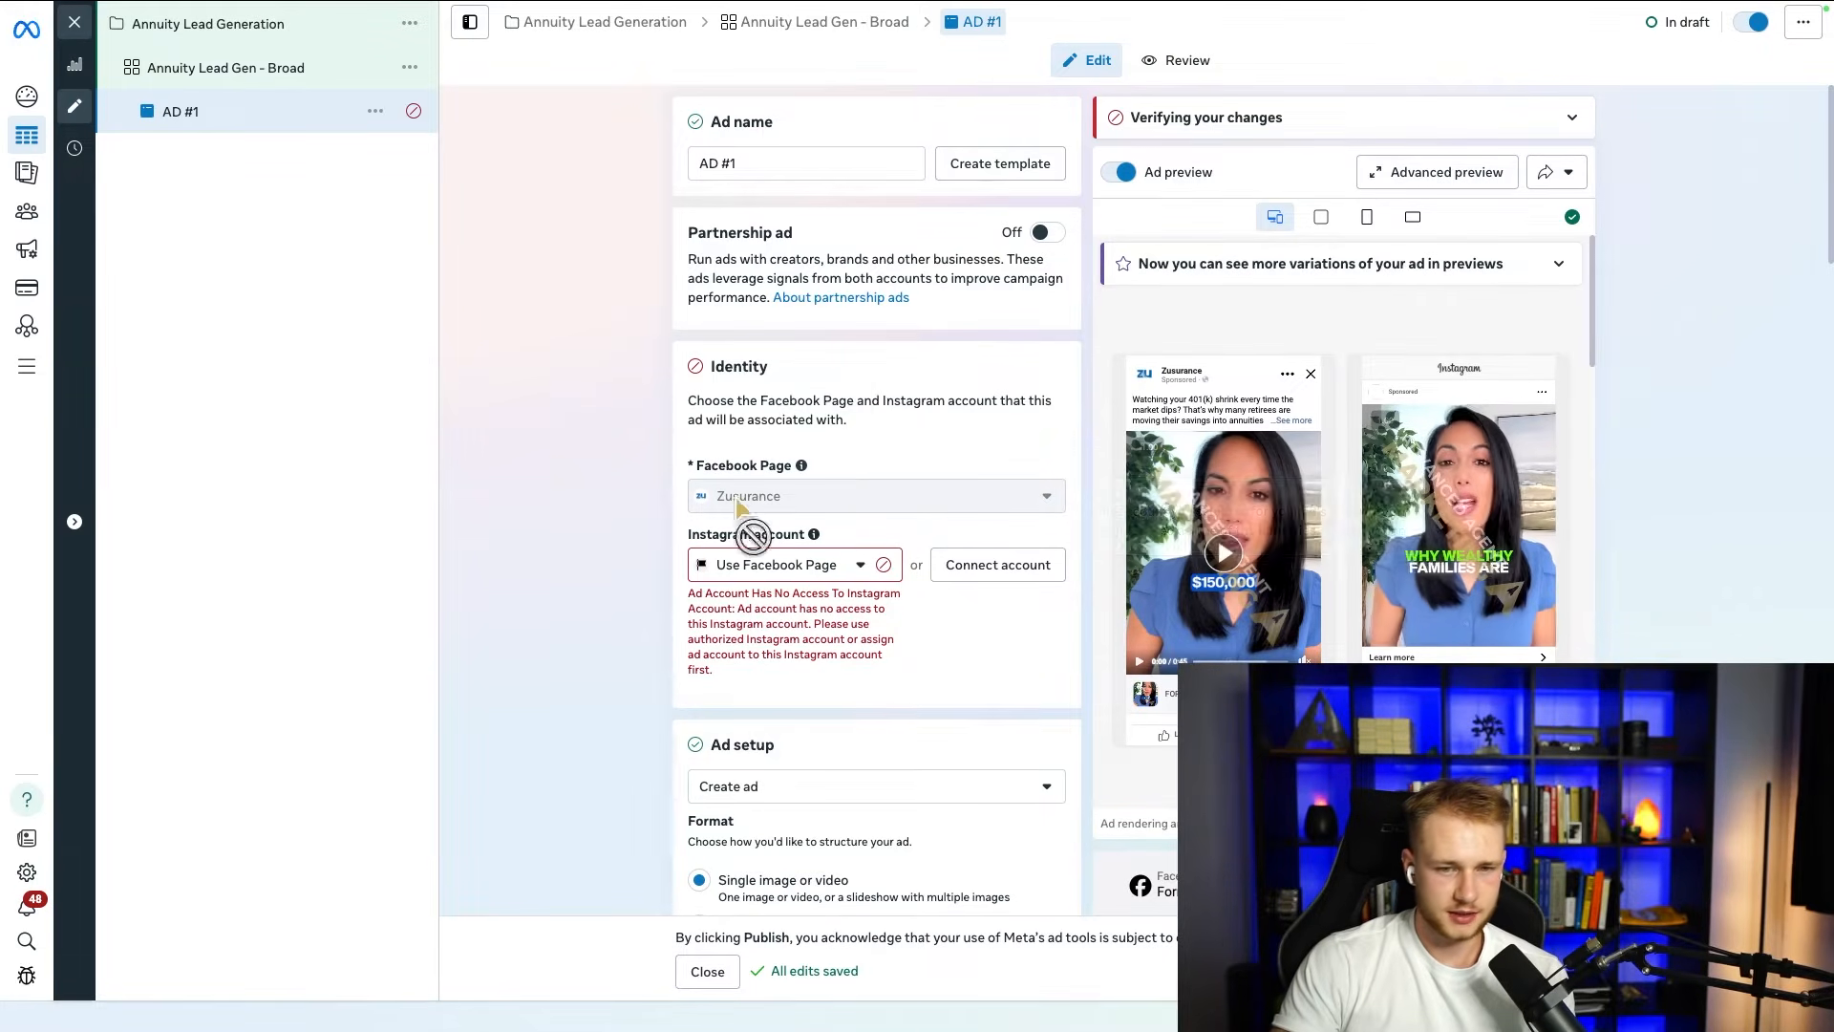
scroll(606, 471, "down", 3)
scroll(643, 512, "down", 4)
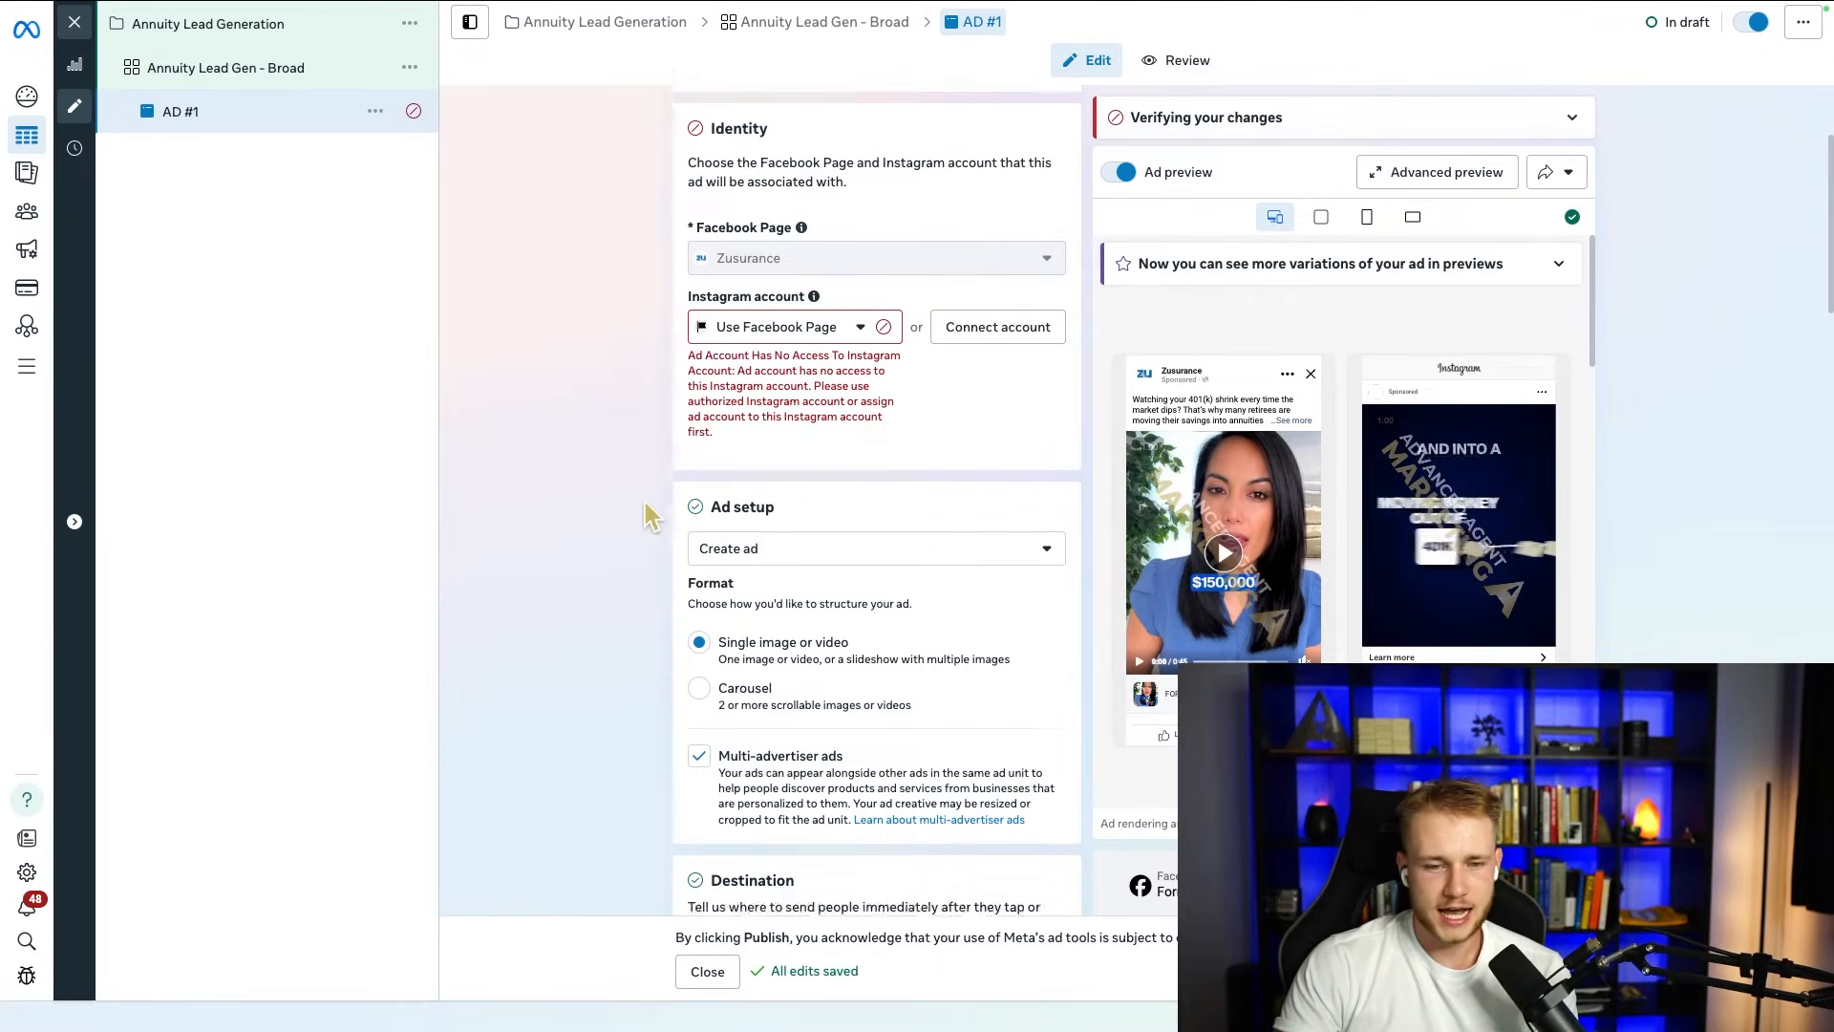
left_click_drag(680, 247, 769, 352)
left_click(675, 524)
scroll(674, 523, "down", 7)
scroll(675, 523, "down", 13)
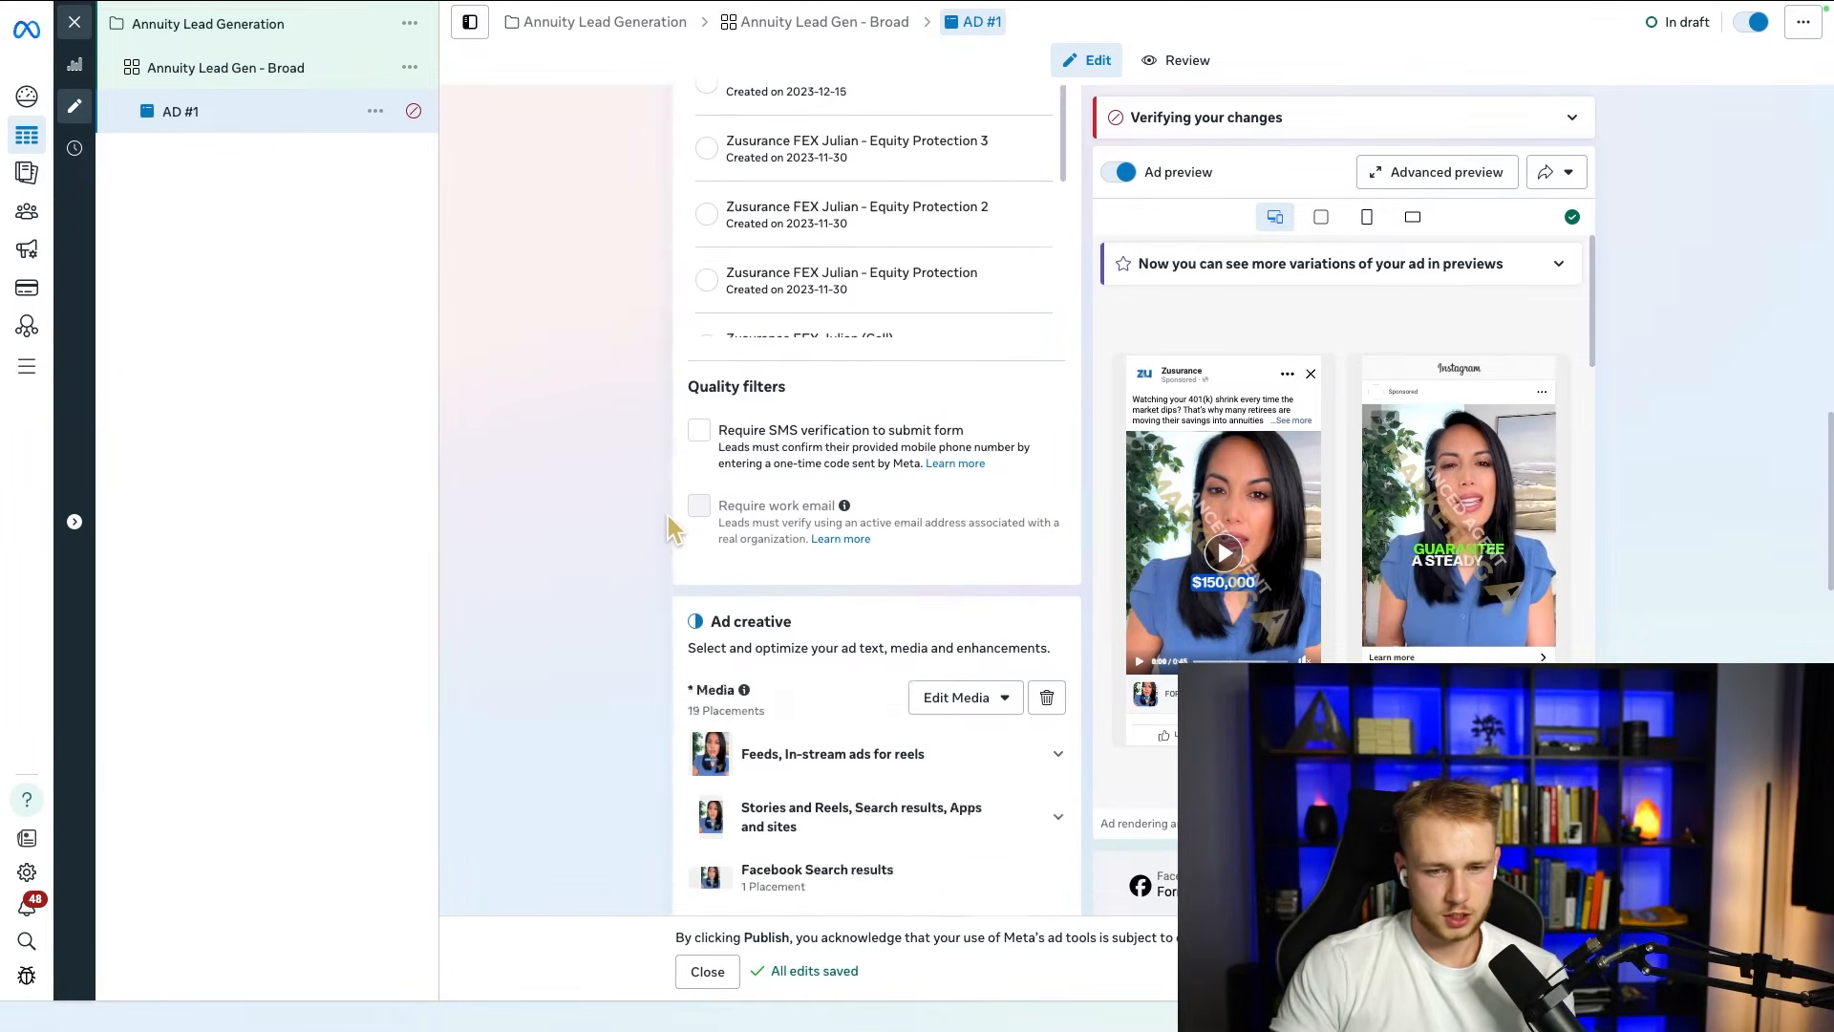
scroll(864, 582, "up", 5)
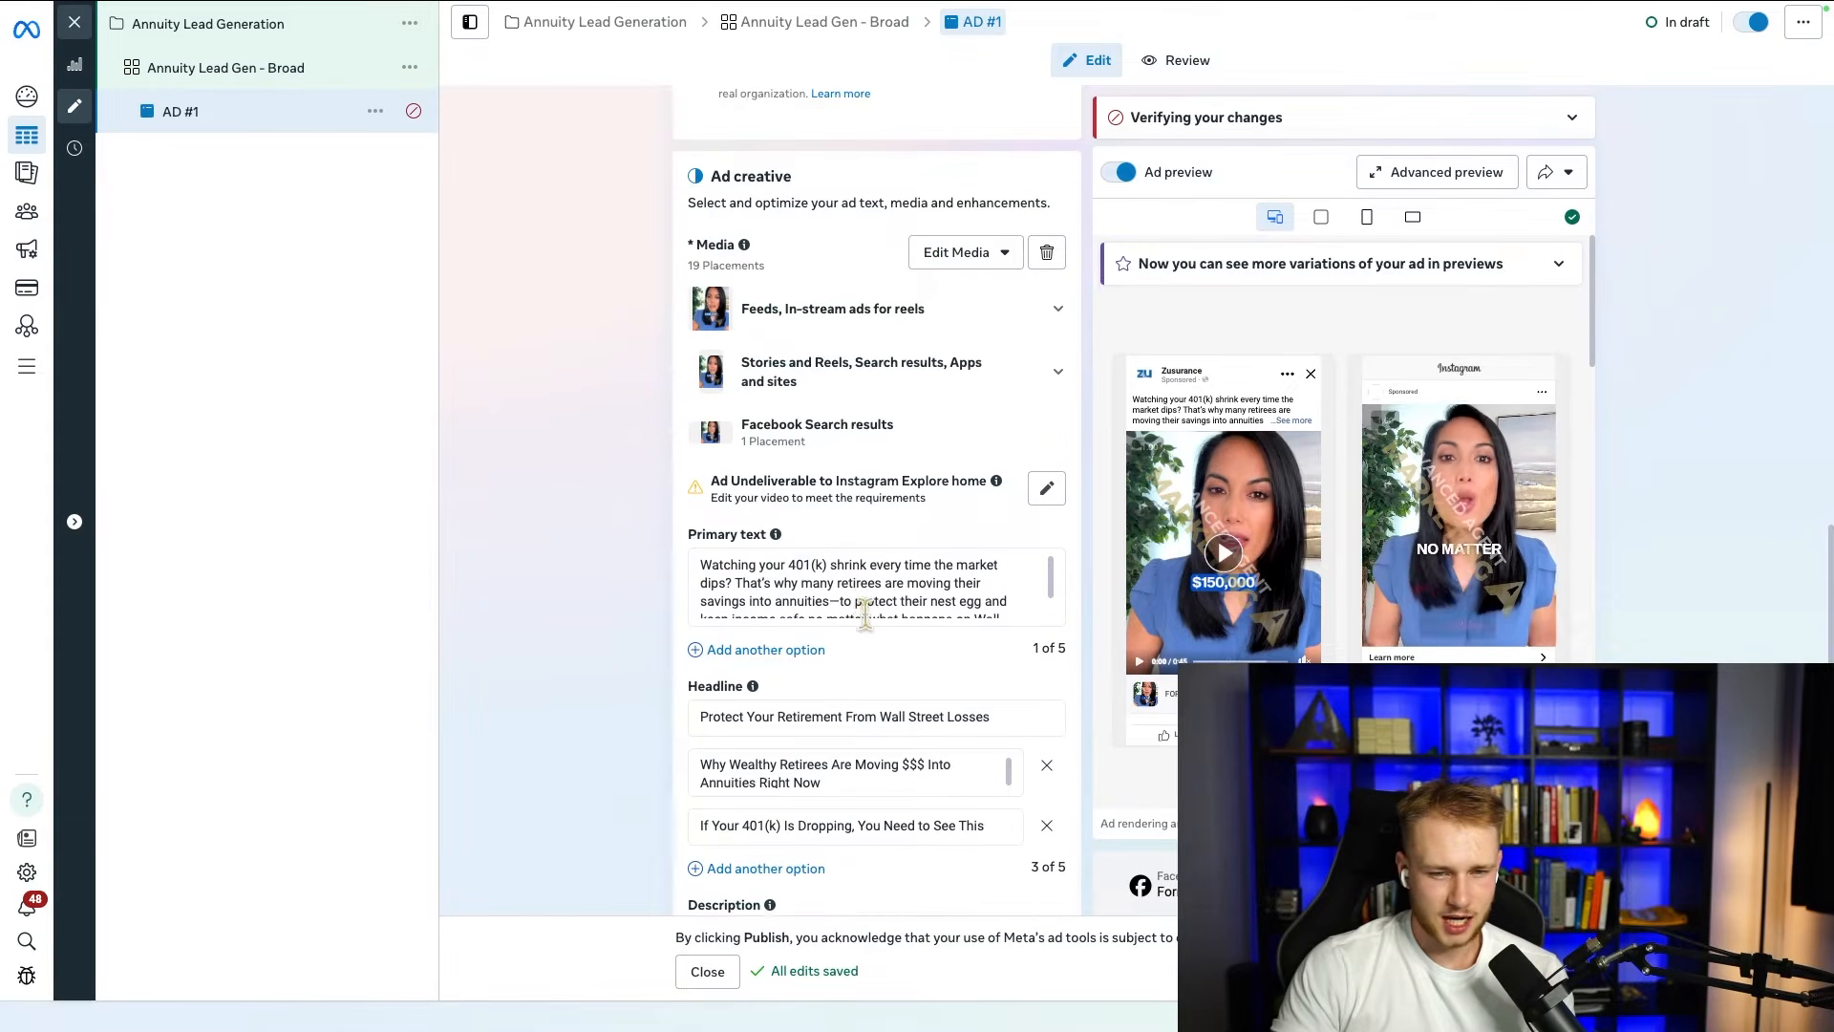
scroll(755, 704, "down", 1)
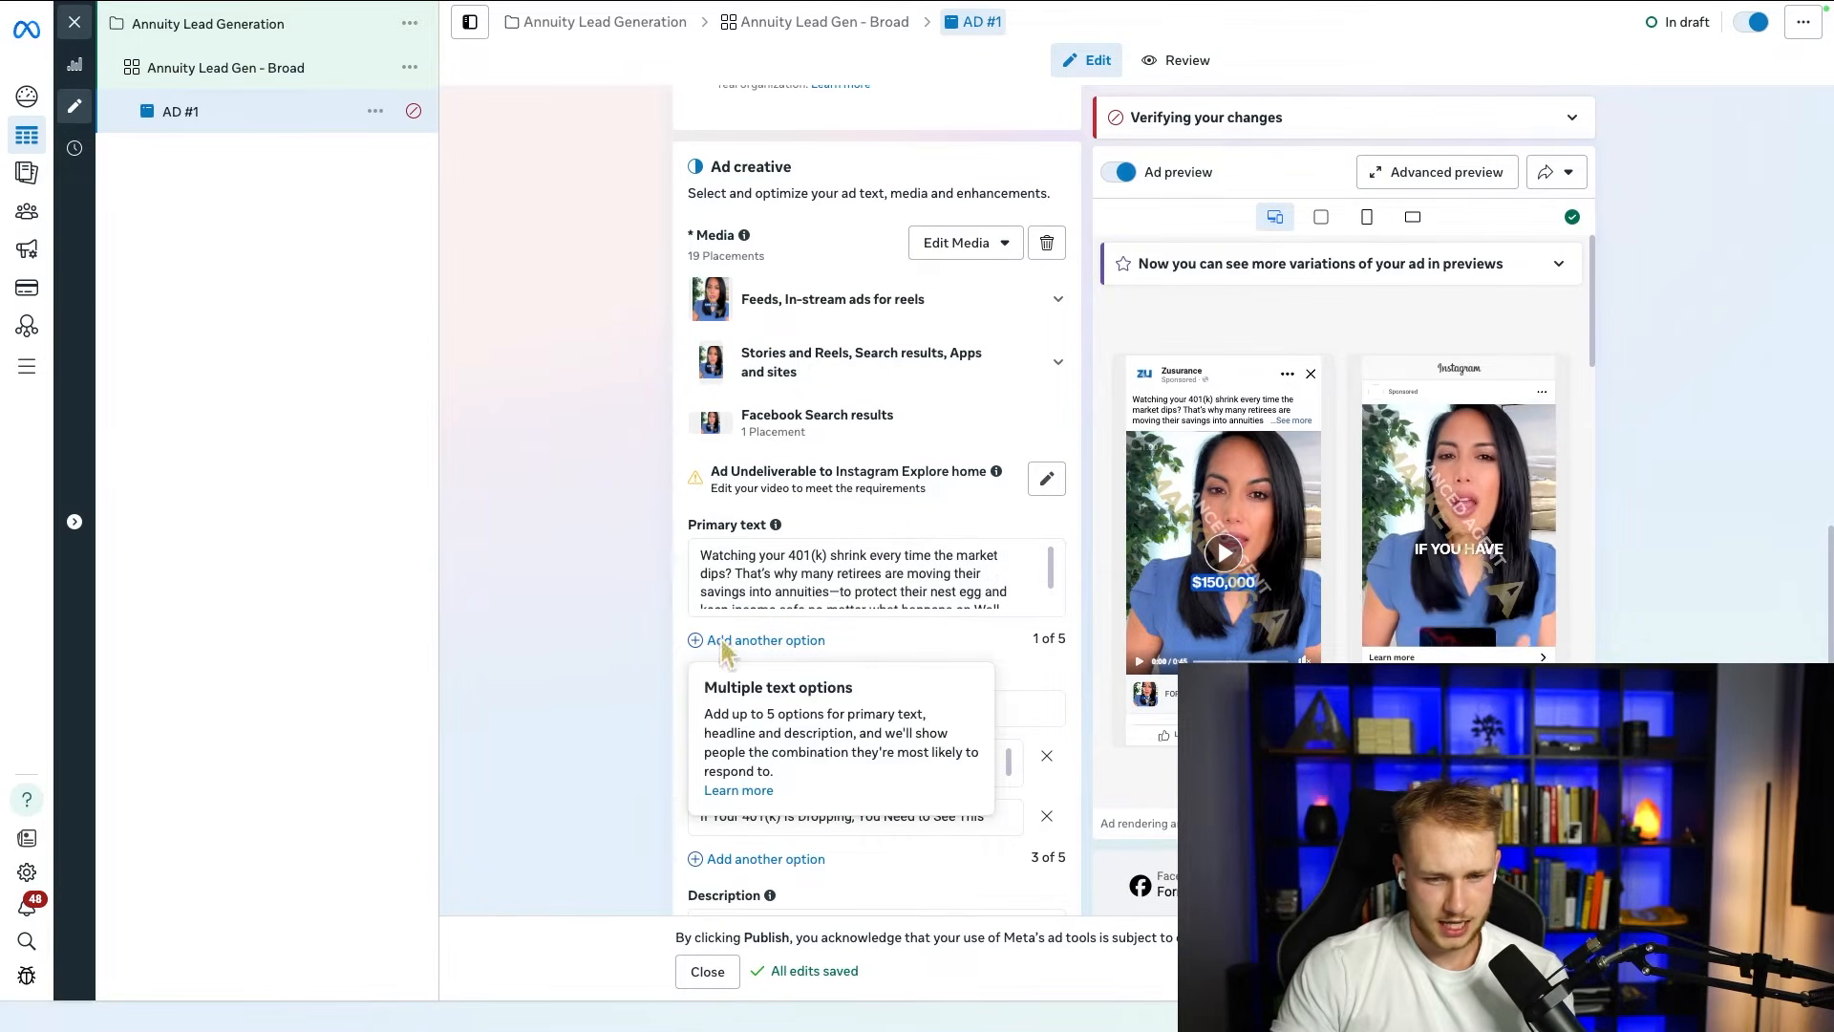
scroll(667, 535, "up", 4)
scroll(662, 528, "up", 4)
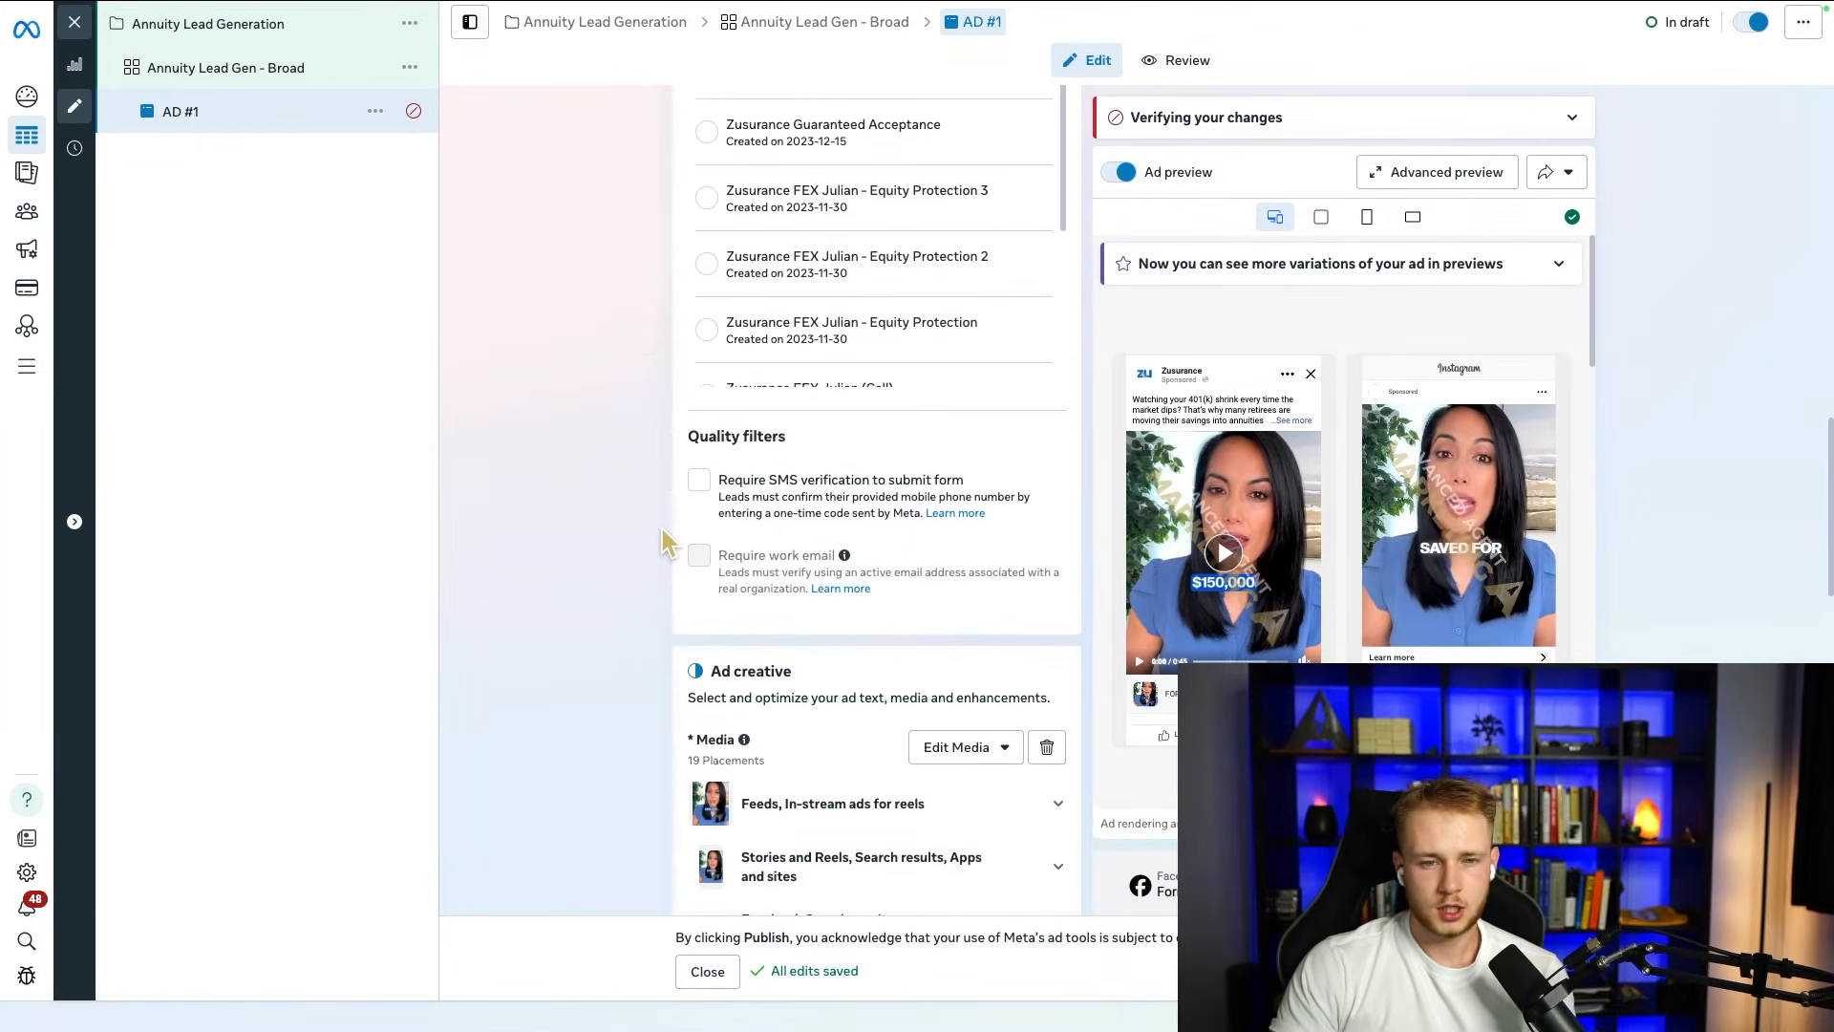
Step: Turn on the quality filter that requires SMS verification to submit the form
left_click(701, 558)
left_click_drag(724, 564, 967, 565)
left_click(718, 564)
left_click(717, 569)
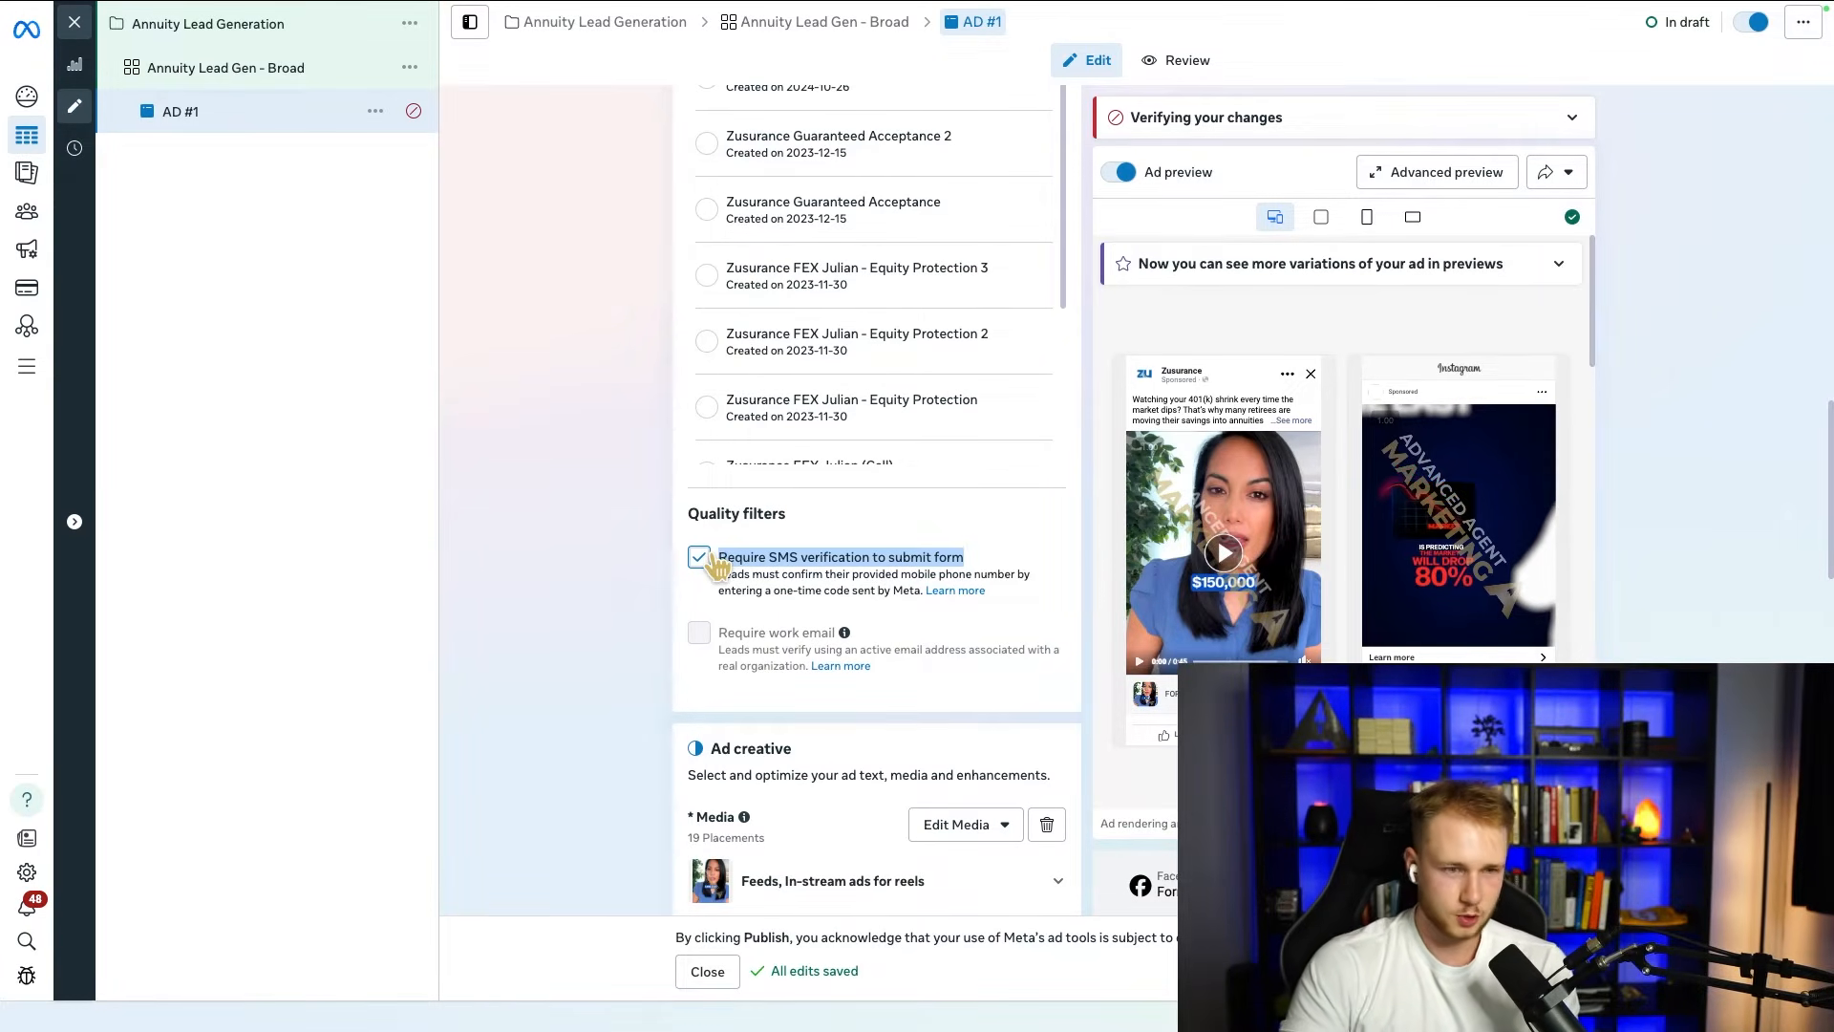
left_click(714, 573)
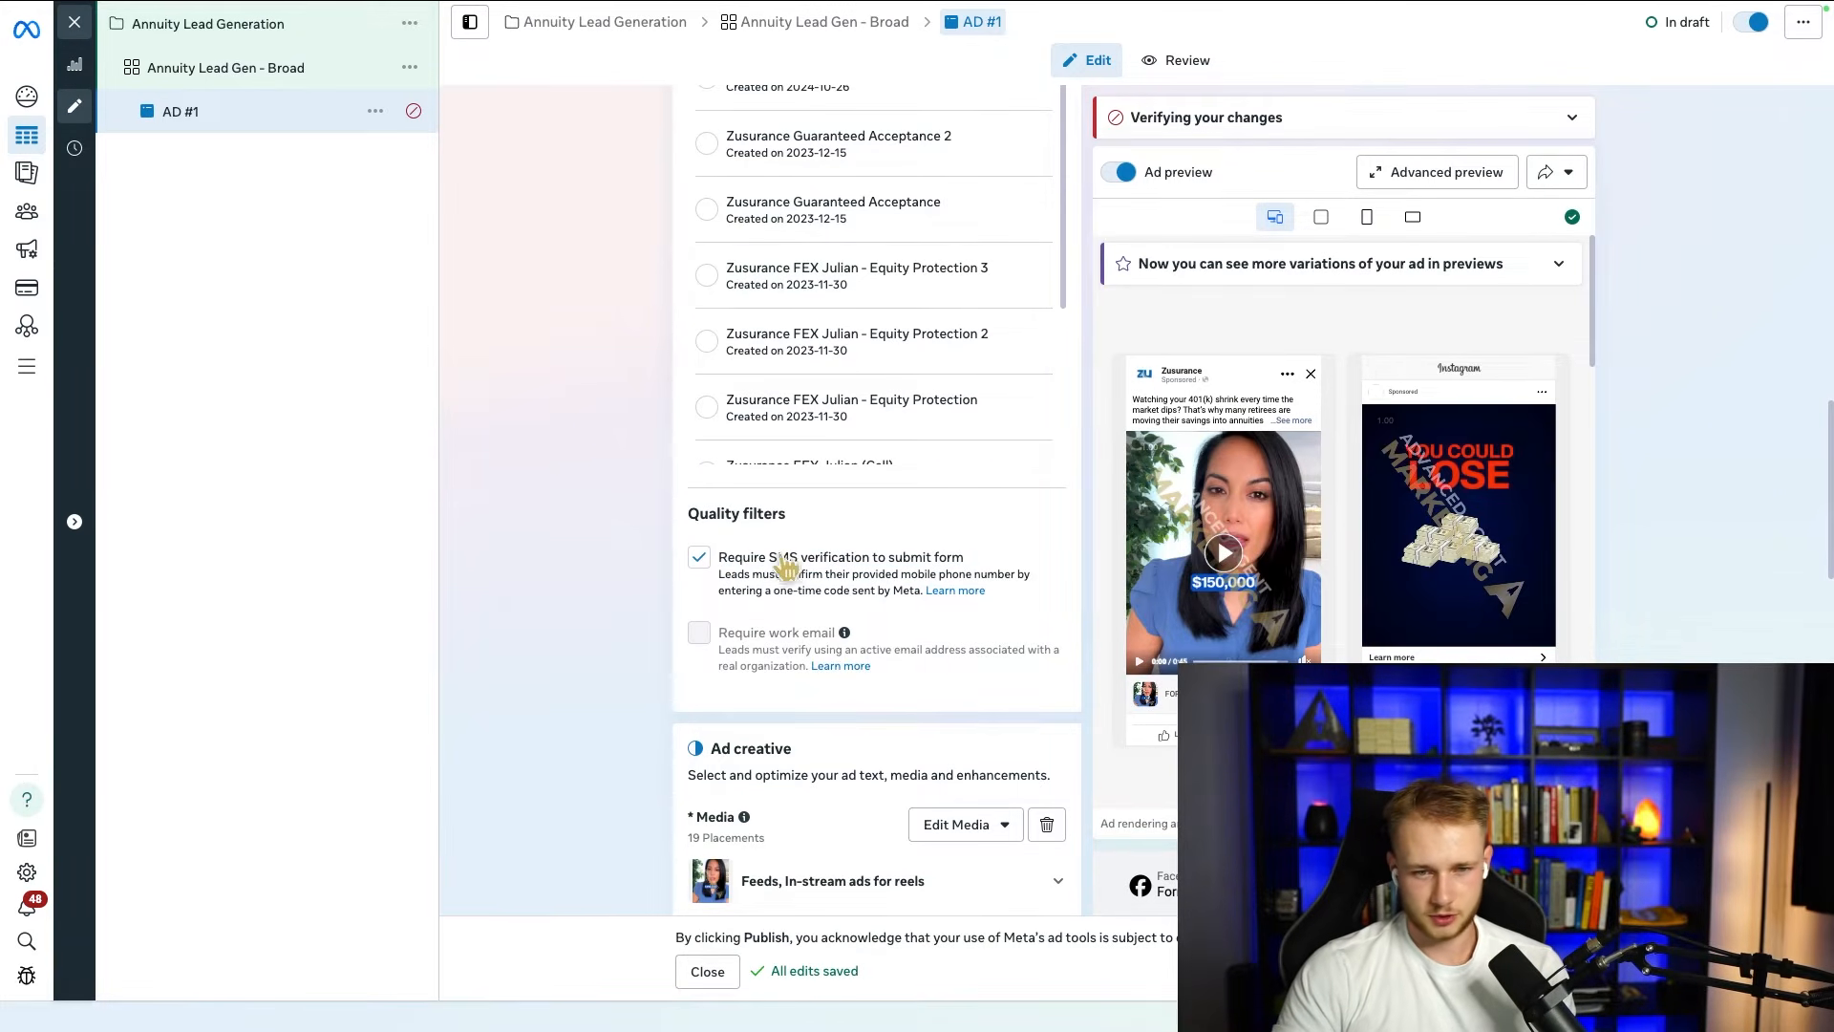
Step: Start creating a new instant form for the ad and continue past the notice about financial products, employment or housing ads
scroll(745, 470, "up", 5)
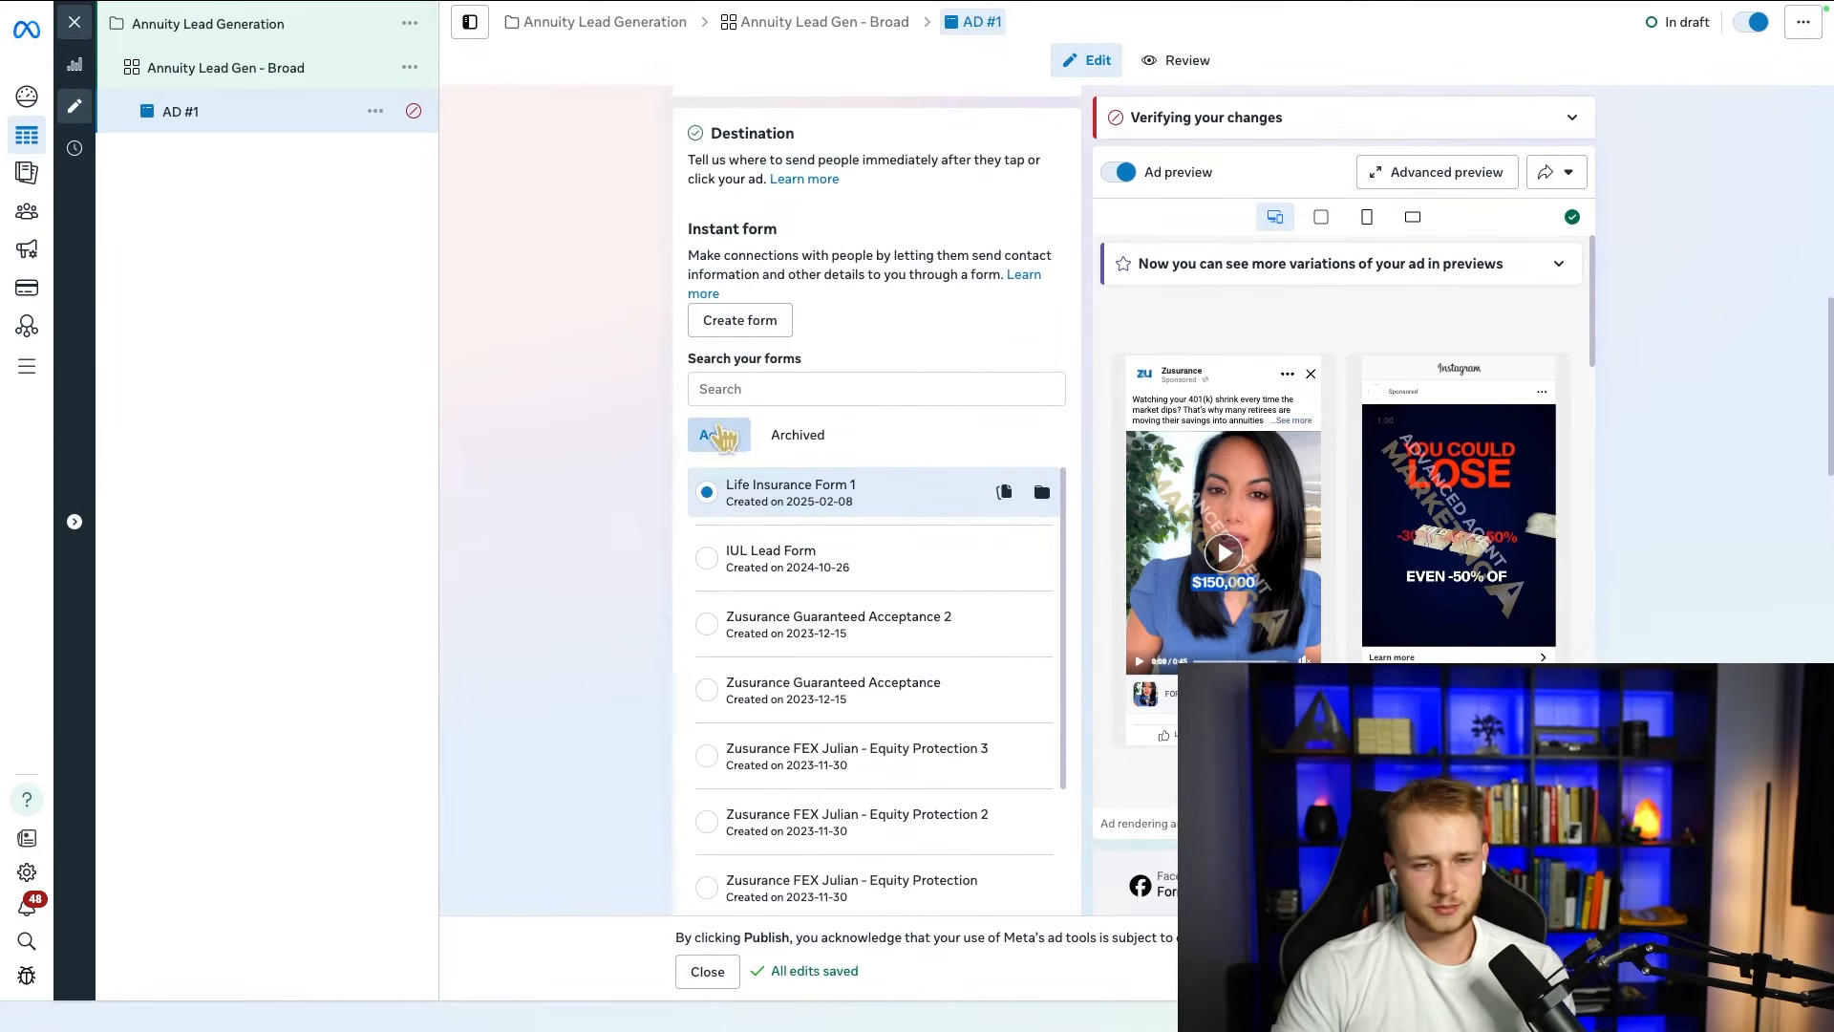
scroll(728, 330, "up", 1)
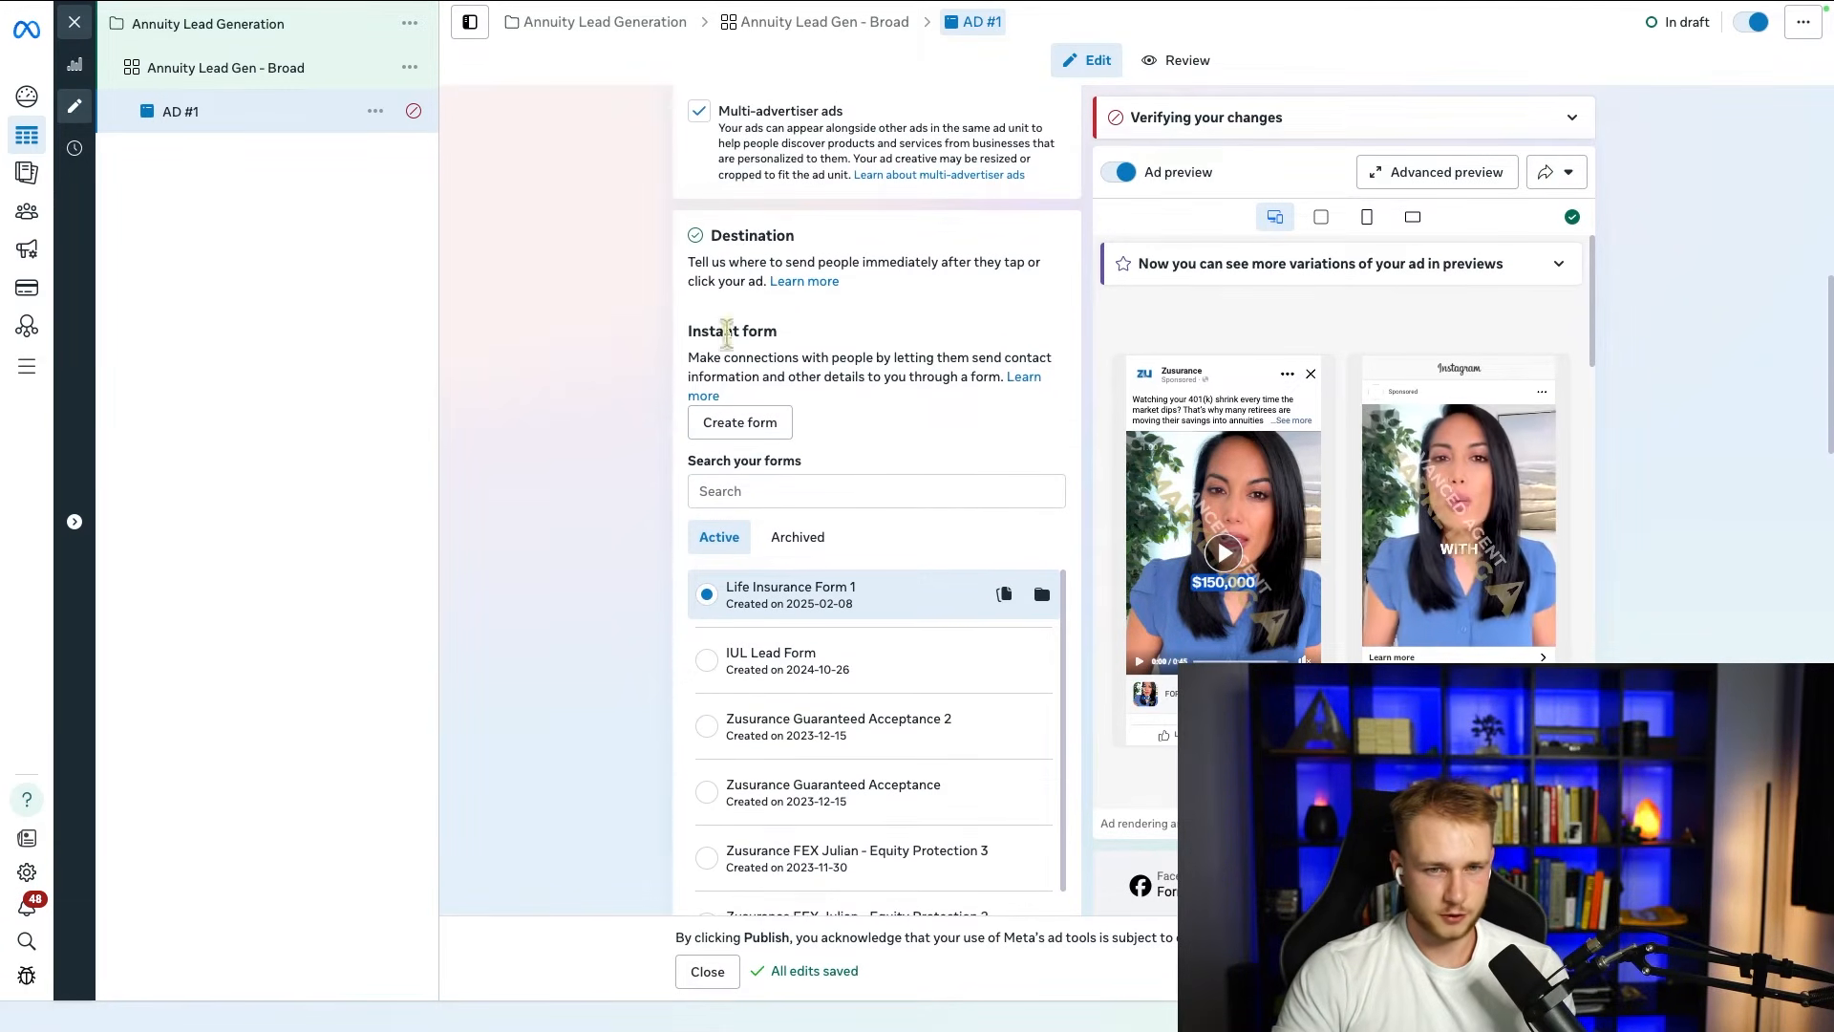
left_click(761, 422)
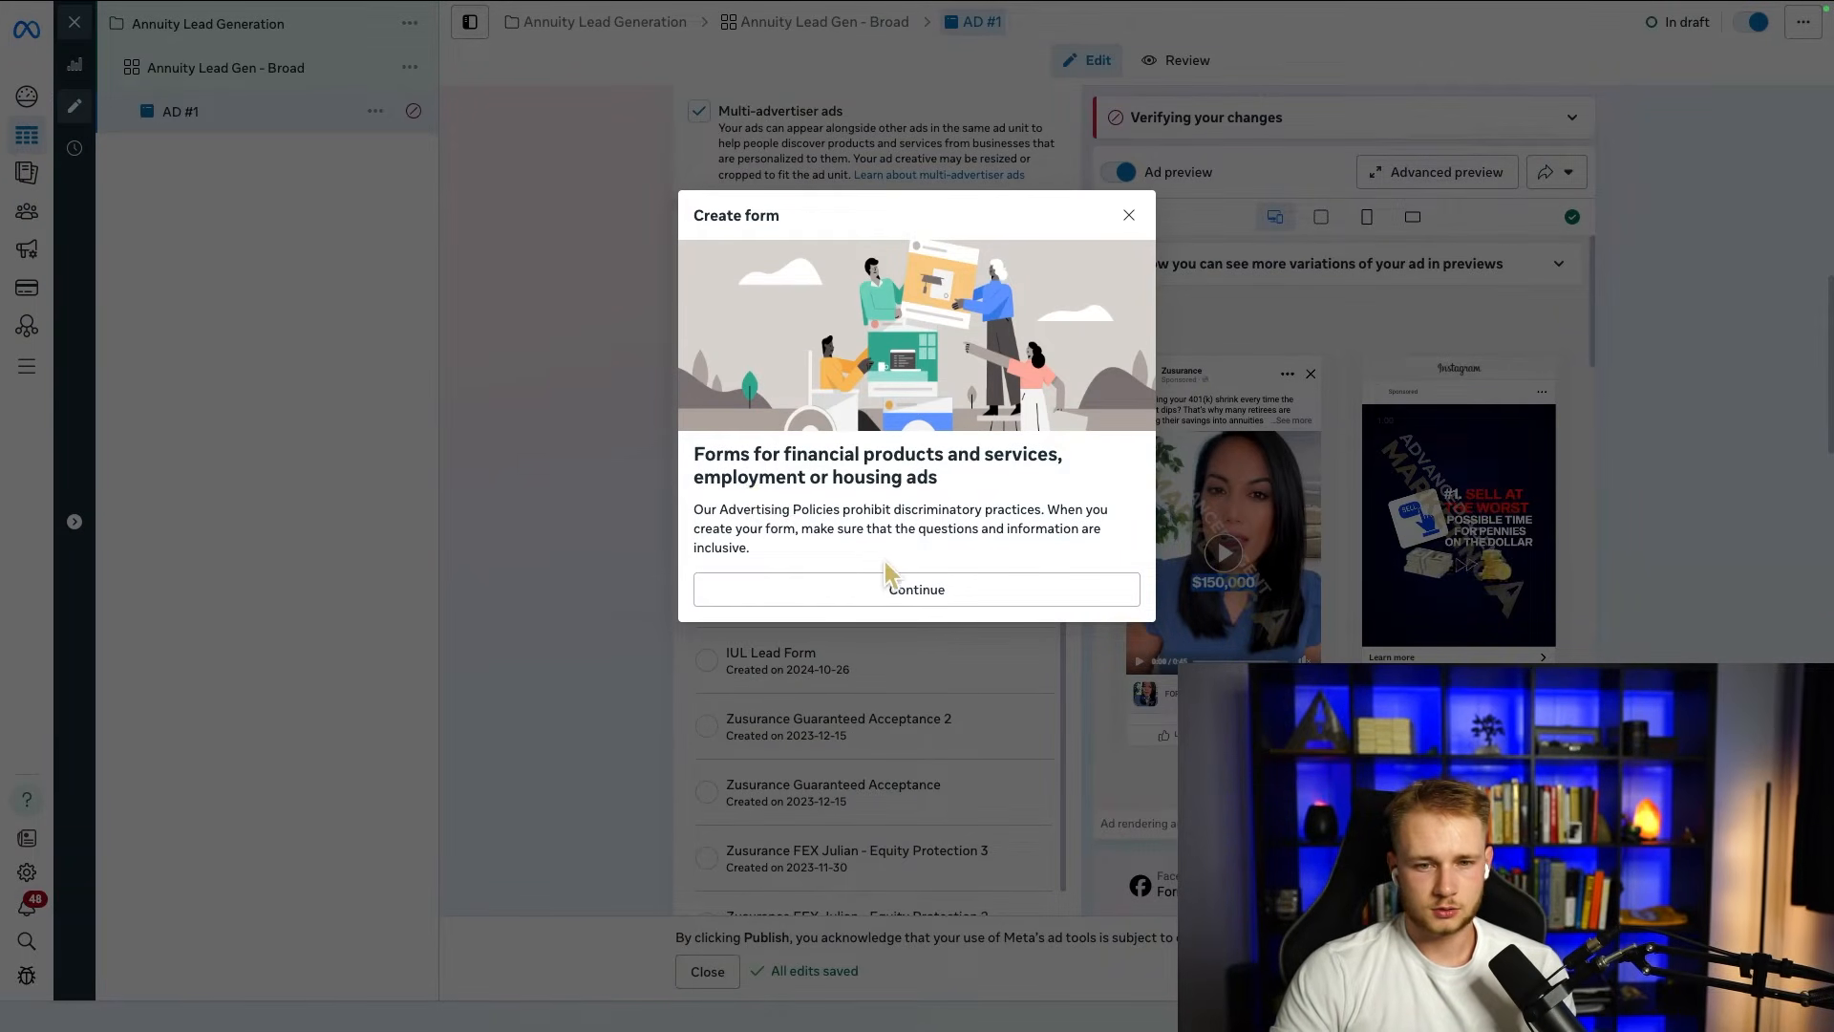
left_click_drag(827, 541, 692, 453)
left_click(789, 587)
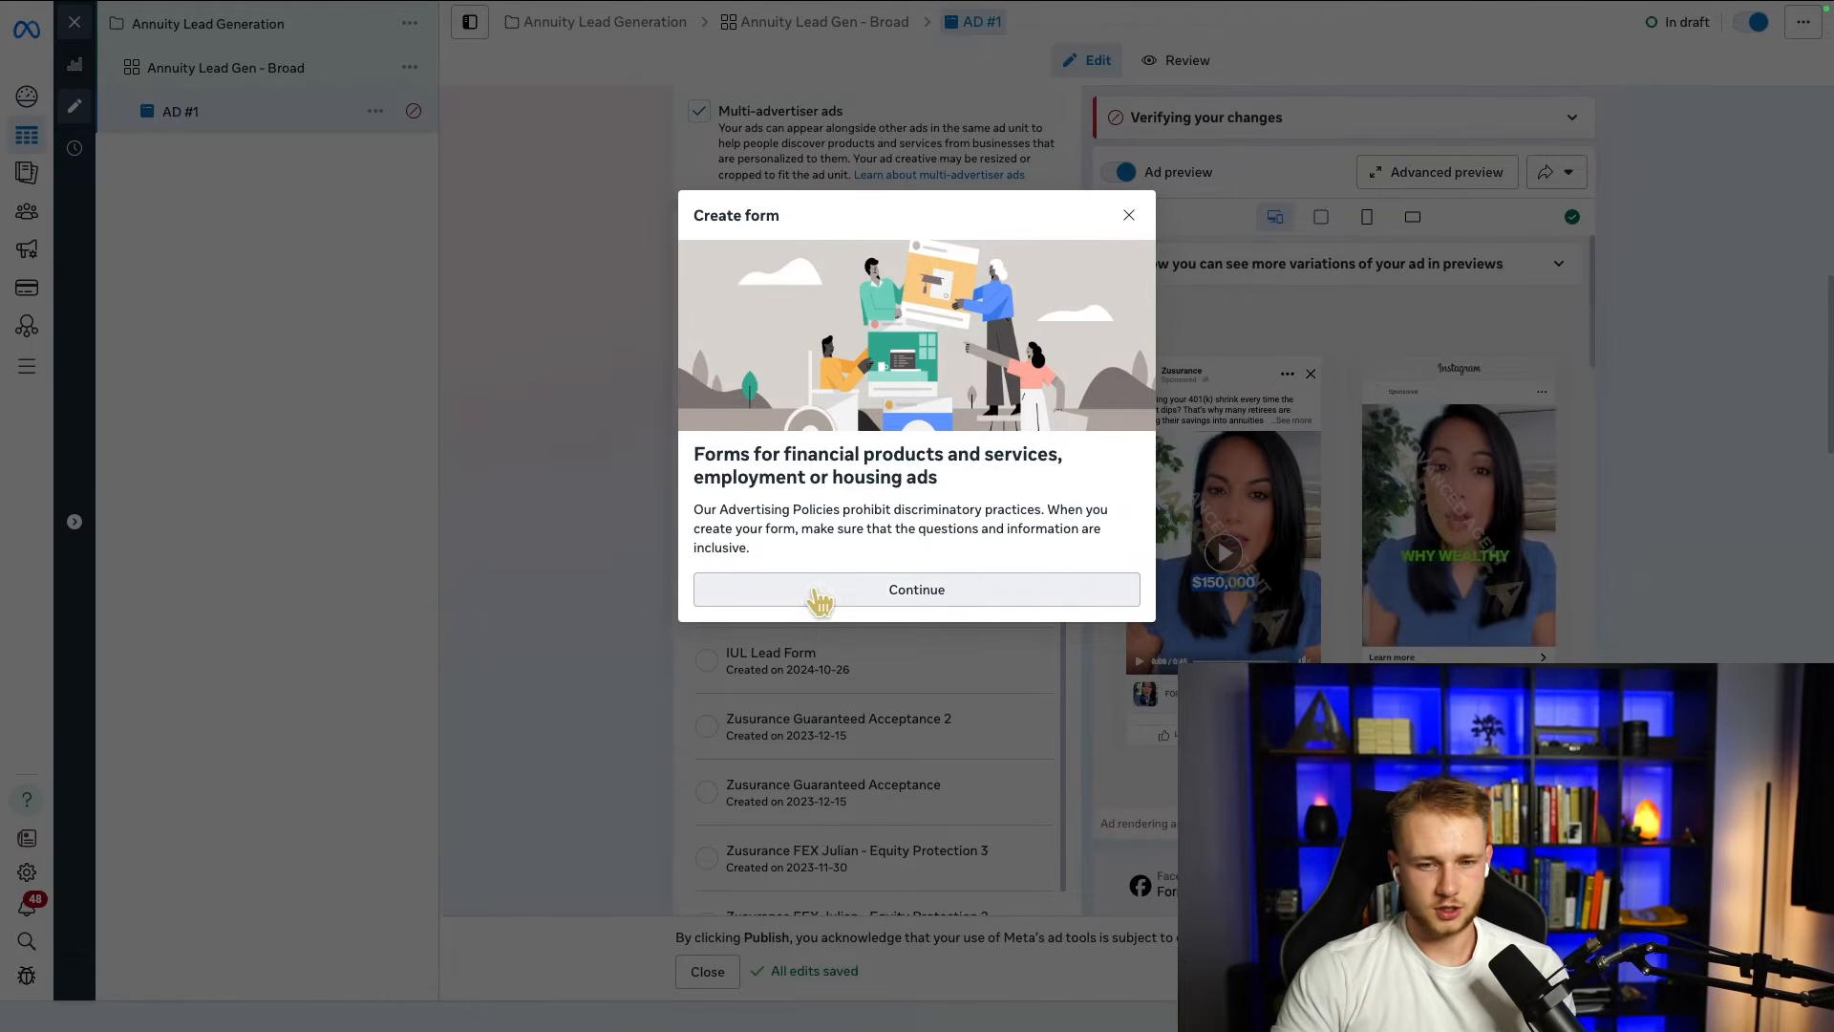
left_click(819, 598)
Step: Name the new lead form "Annuity Form"
left_click_drag(724, 217, 478, 234)
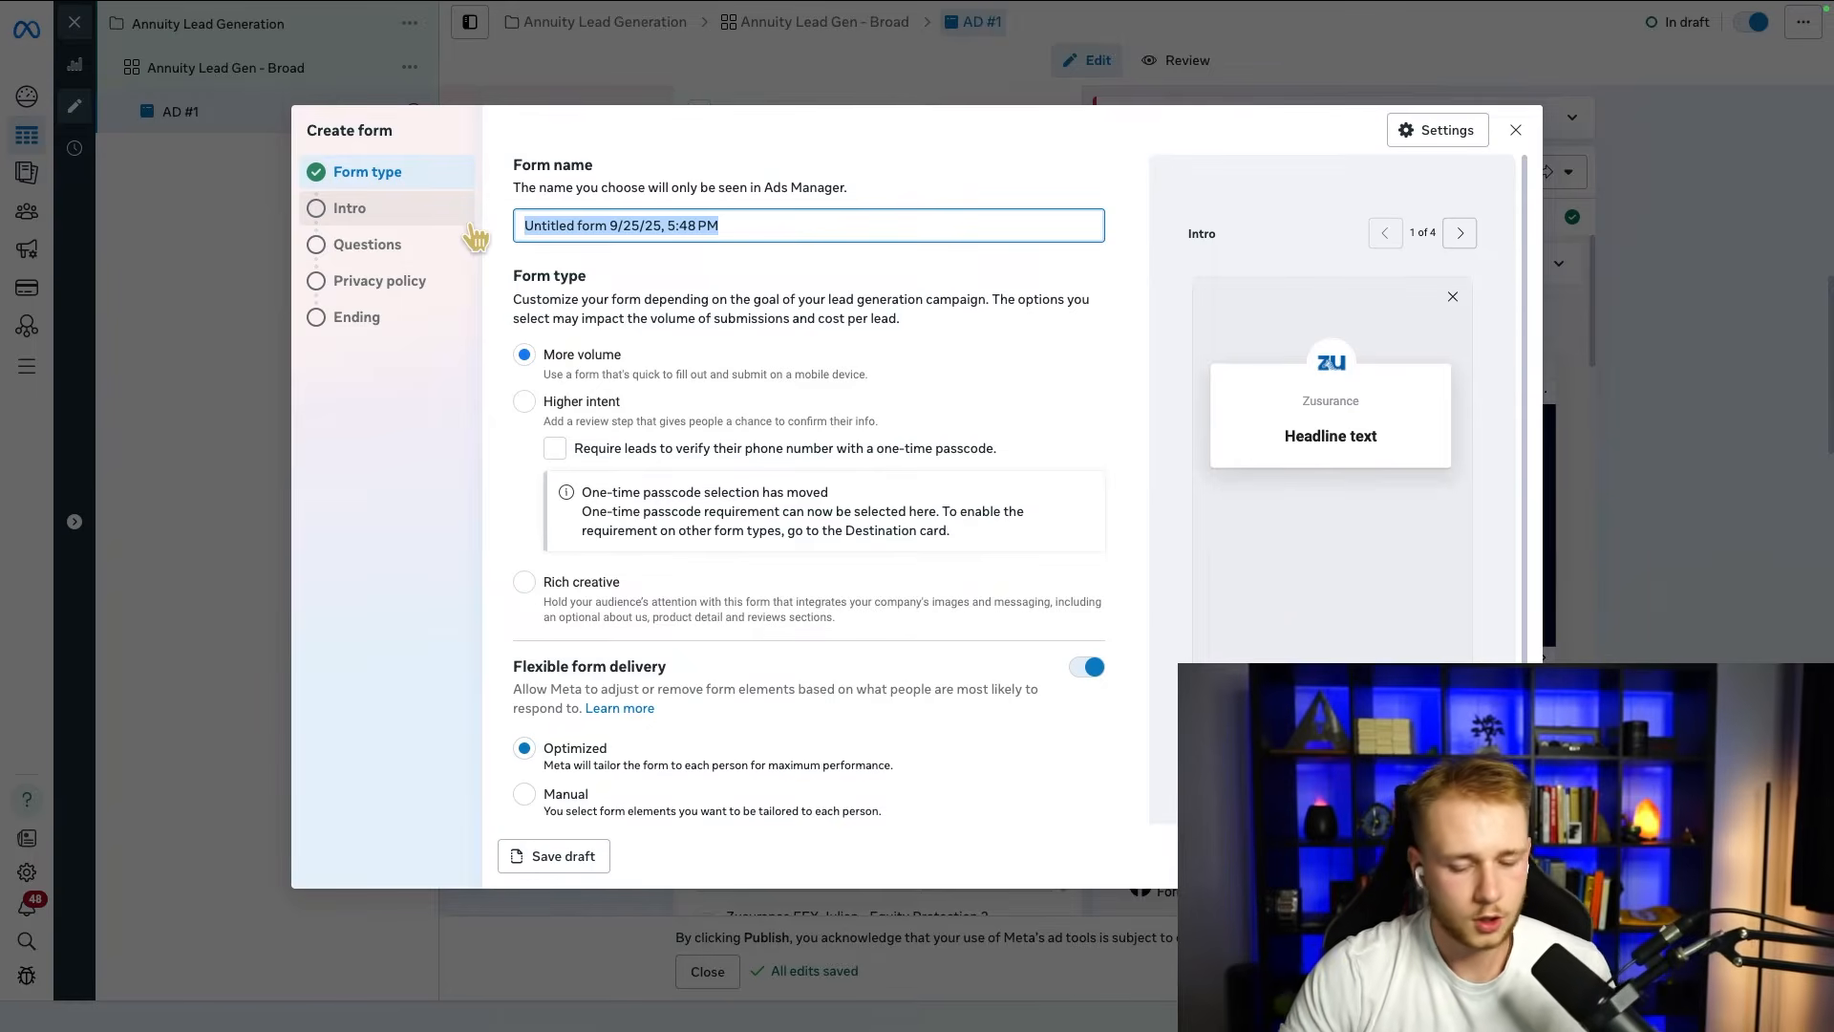
type("Annuity Form")
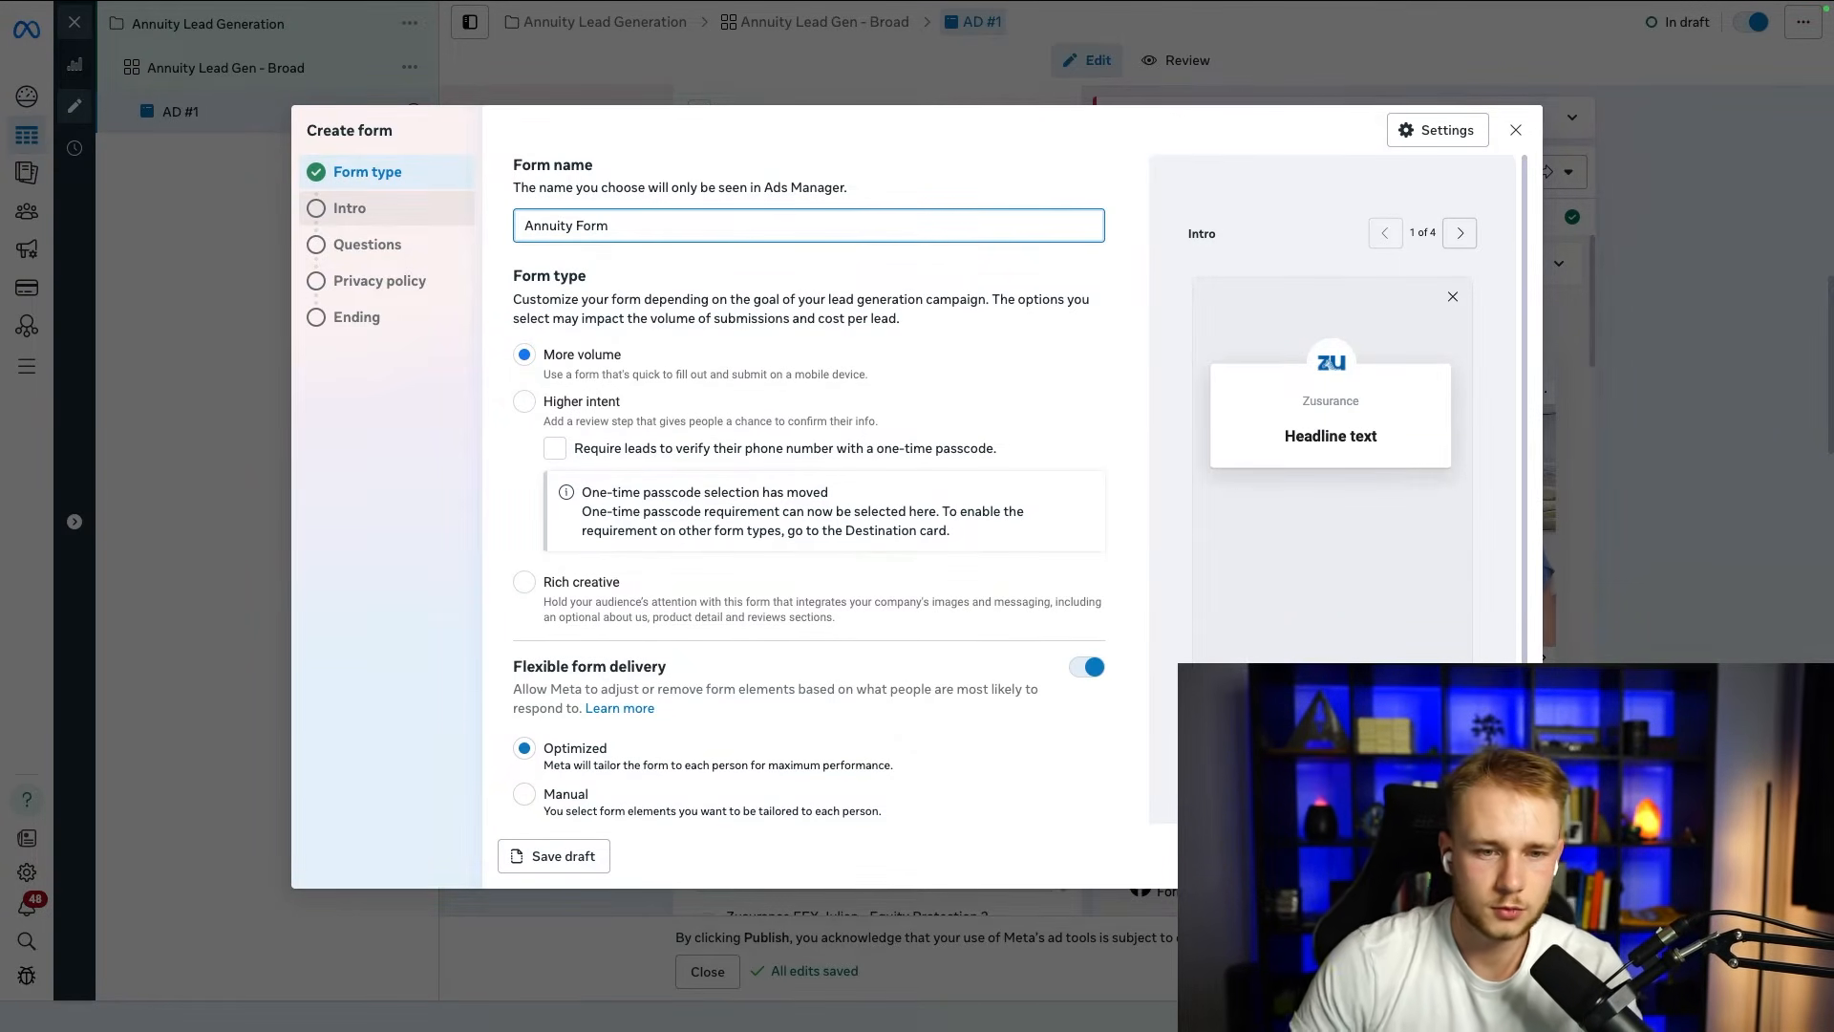
left_click(1016, 357)
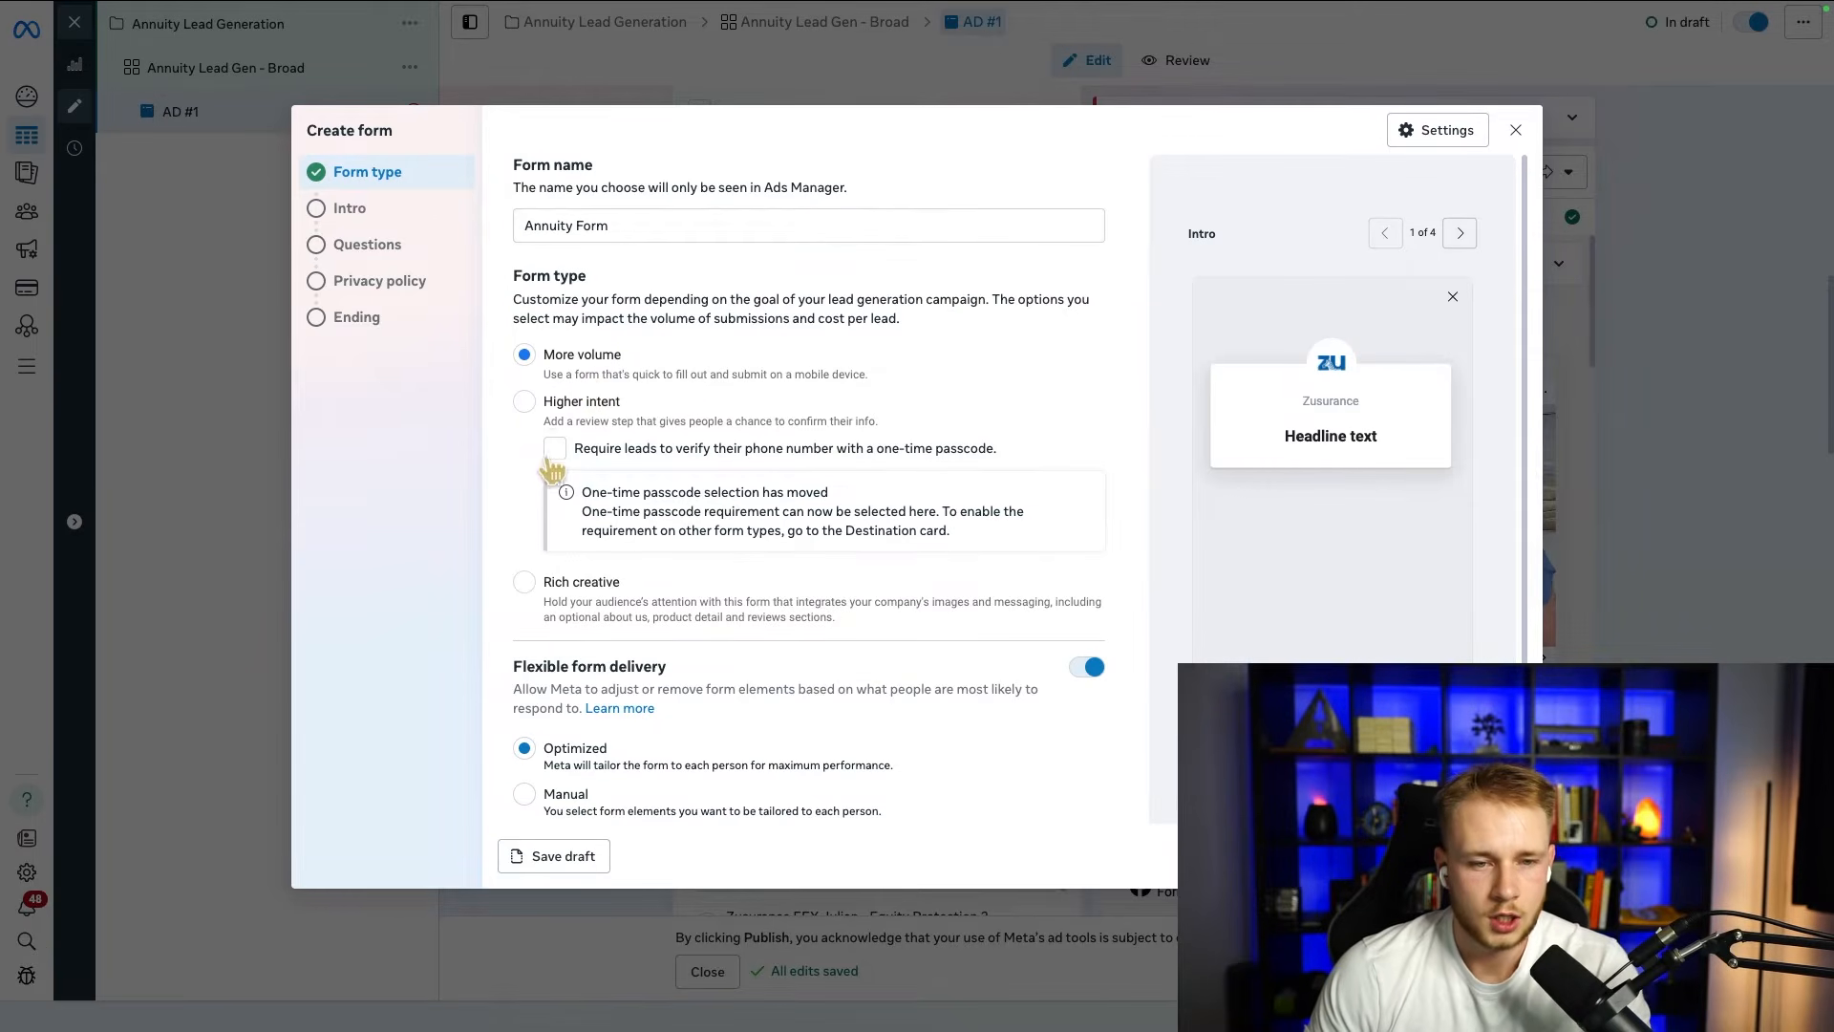
Step: Set the form type to Higher intent and require leads to verify their phone number with a one-time passcode
left_click(527, 403)
left_click(555, 449)
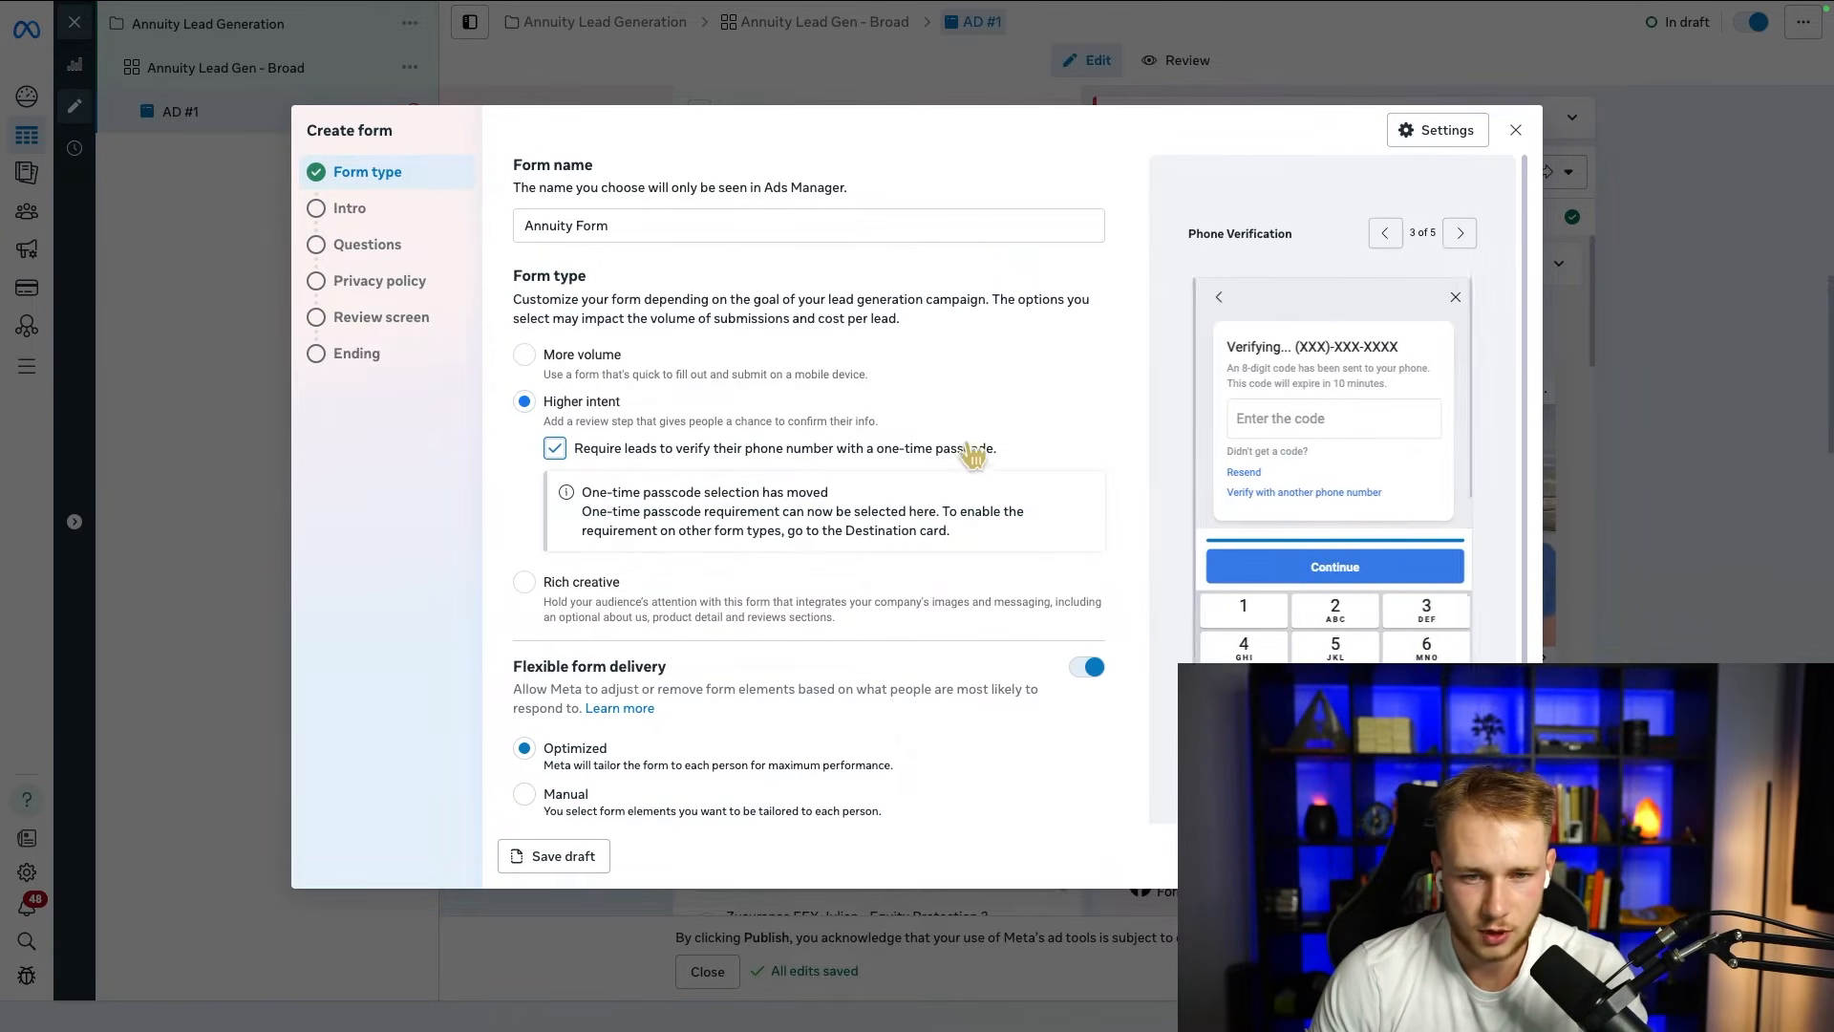
left_click_drag(579, 457, 560, 458)
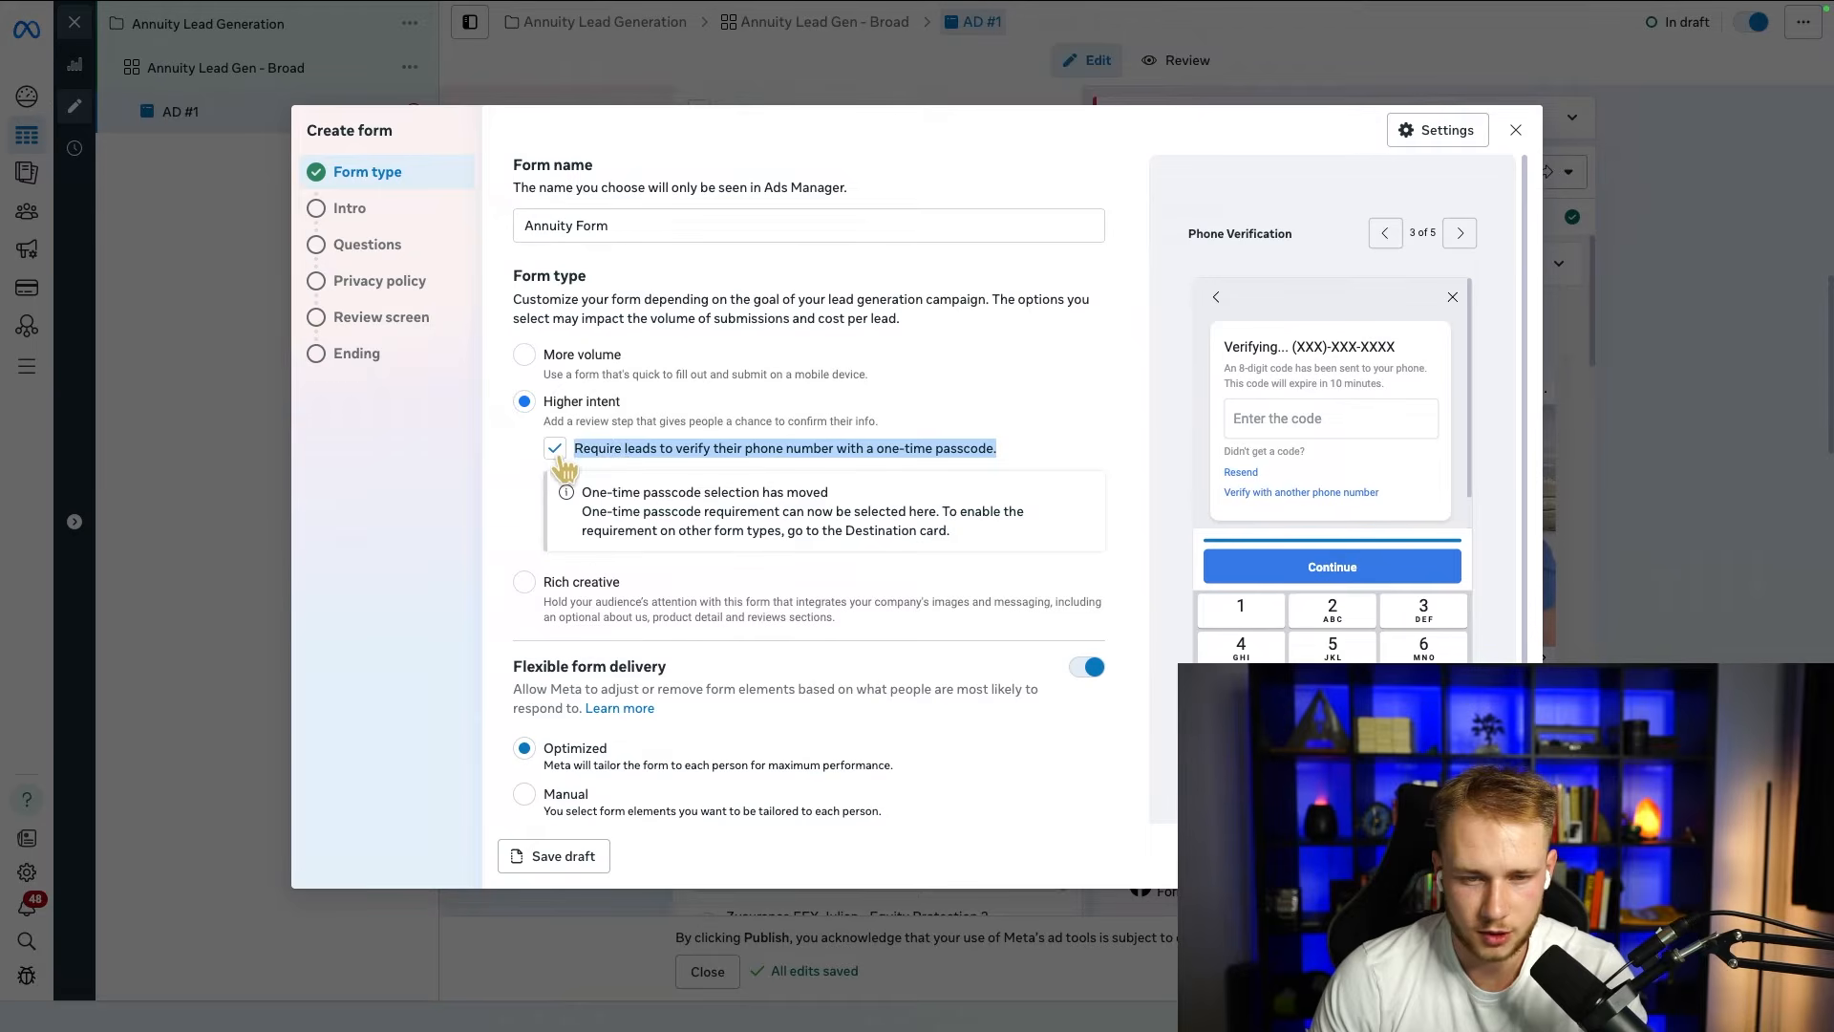
left_click(1003, 449)
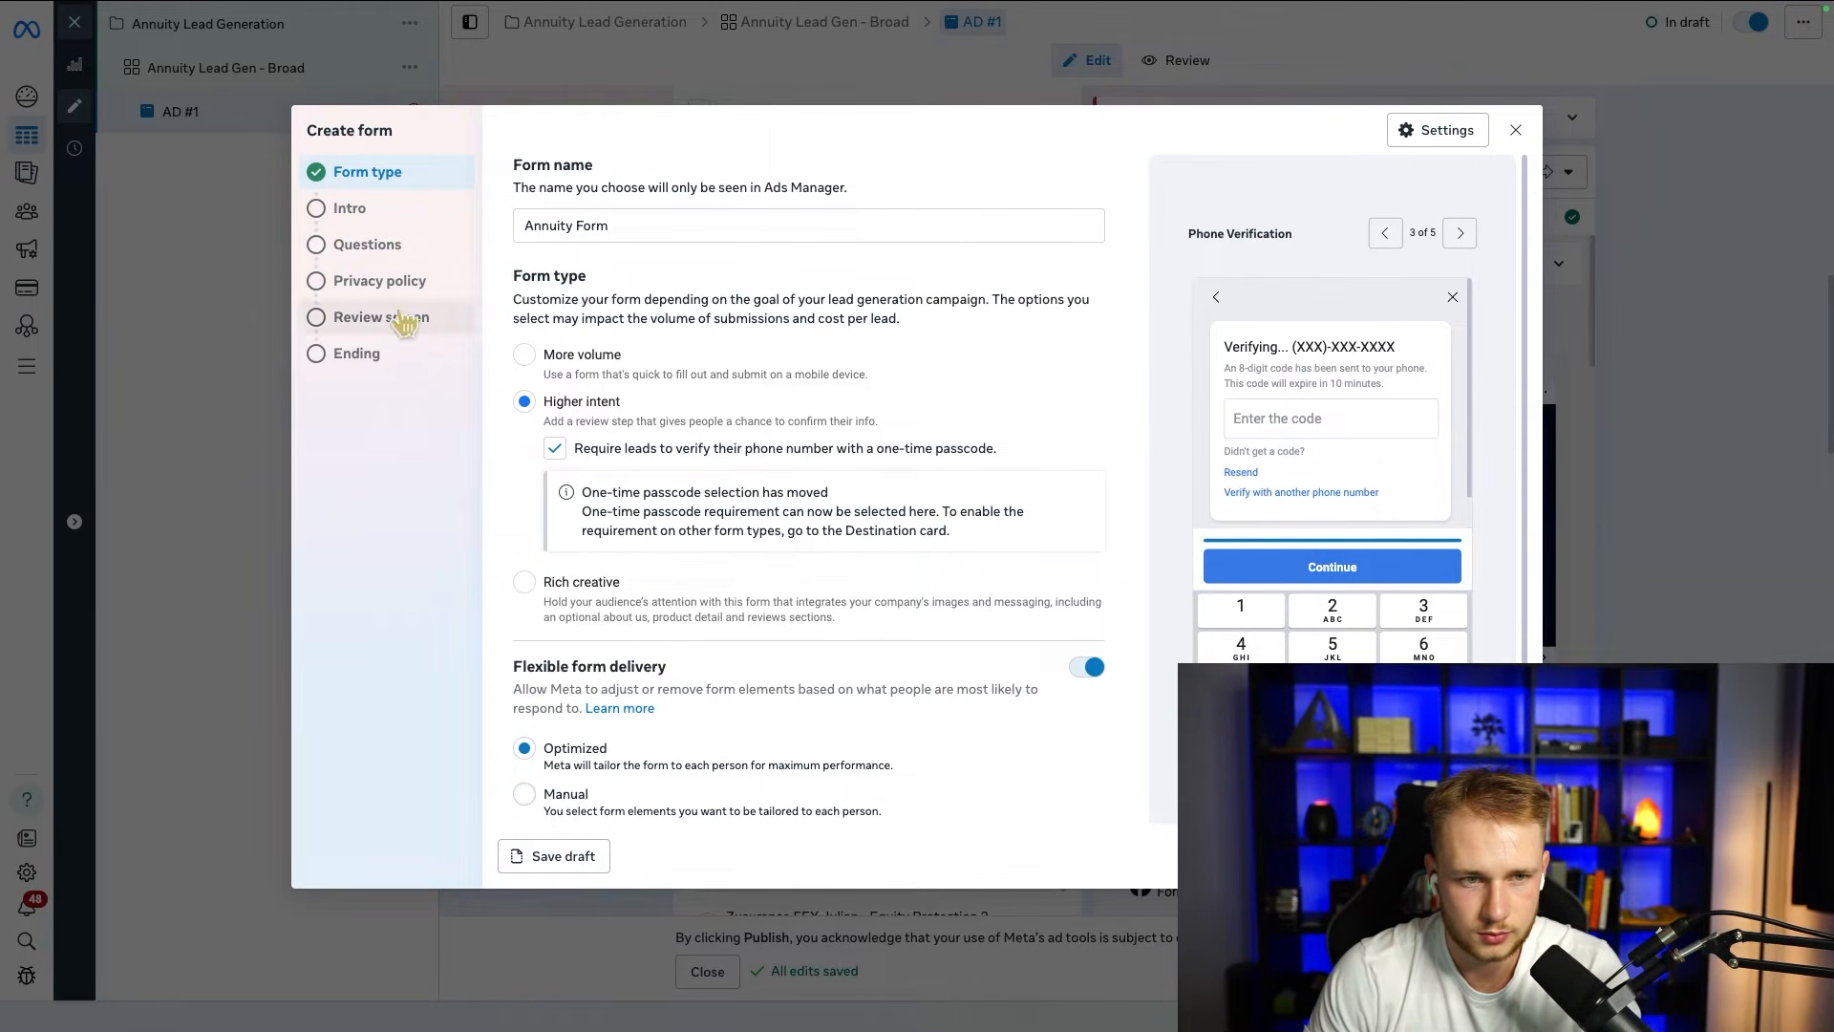
Step: Go to the form's intro and enter the greeting headline "See If An Annuity Is Right For You"
left_click(346, 208)
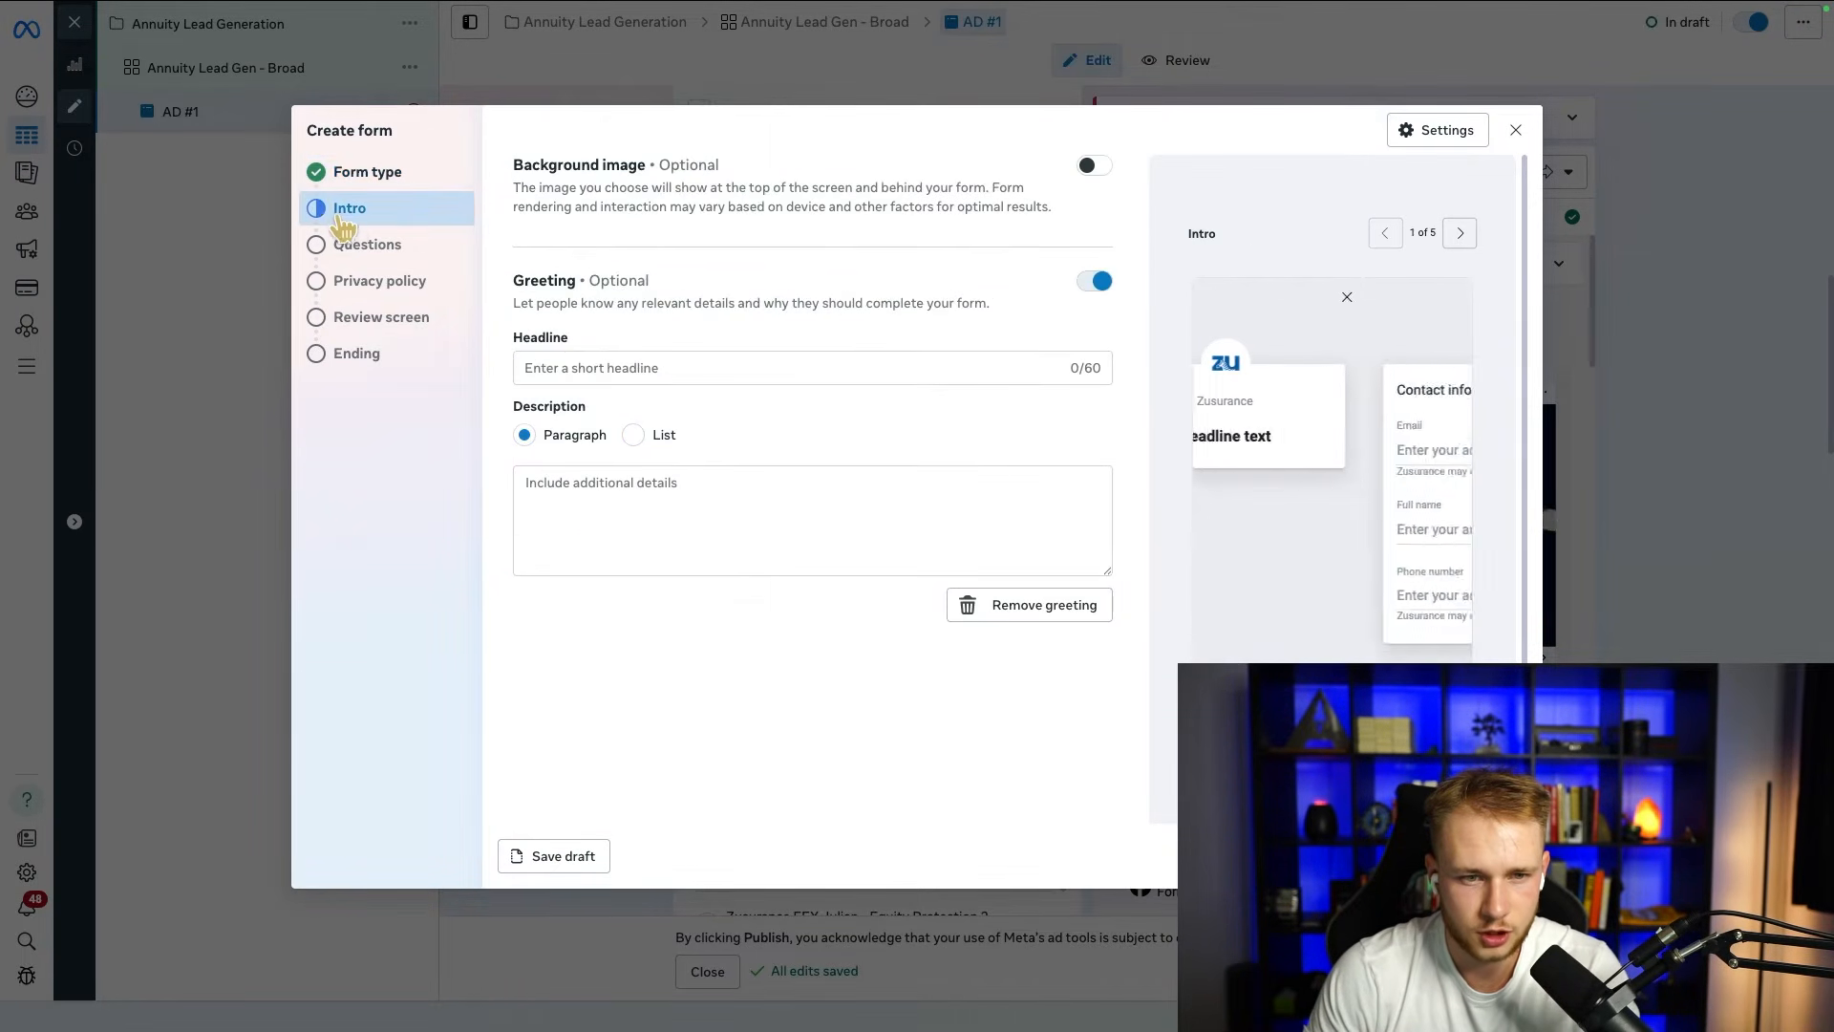
left_click(664, 367)
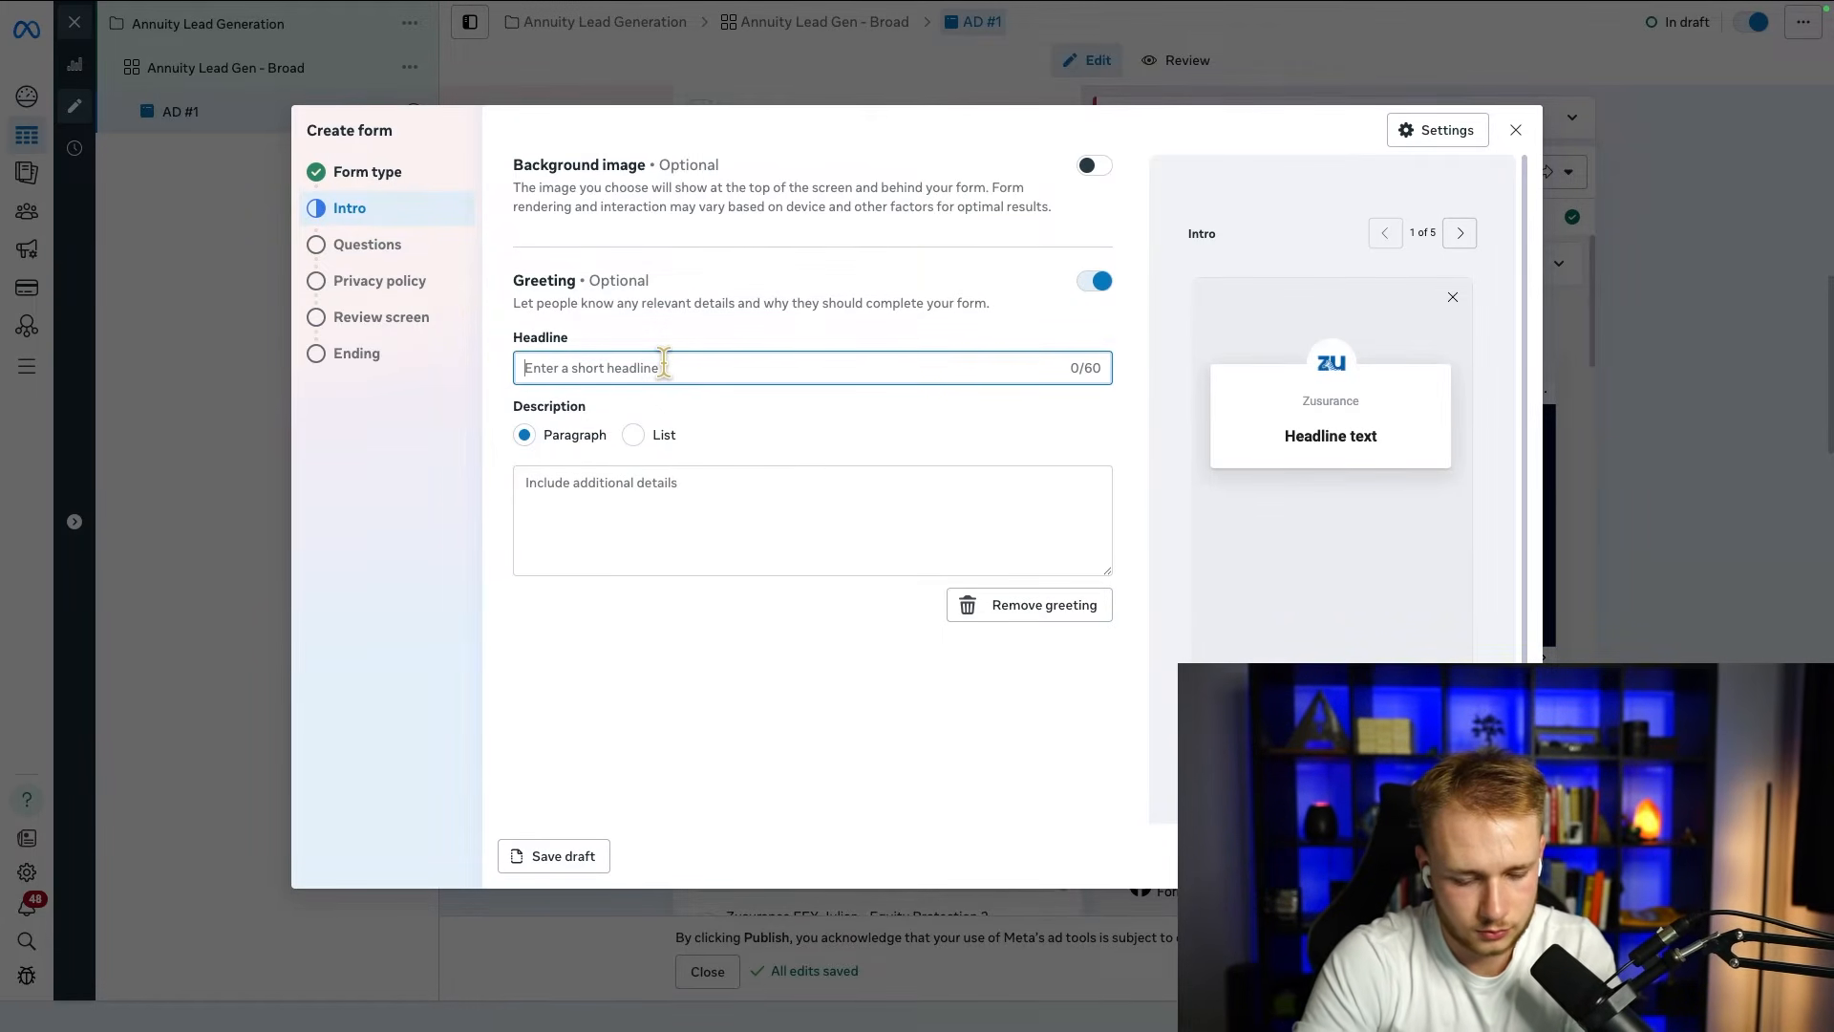
type("See If An Annuity Is right")
key("BackSpace")
key("BackSpace")
key("BackSpace")
key("BackSpace")
key("BackSpace")
key("BackSpace")
type("Right For You")
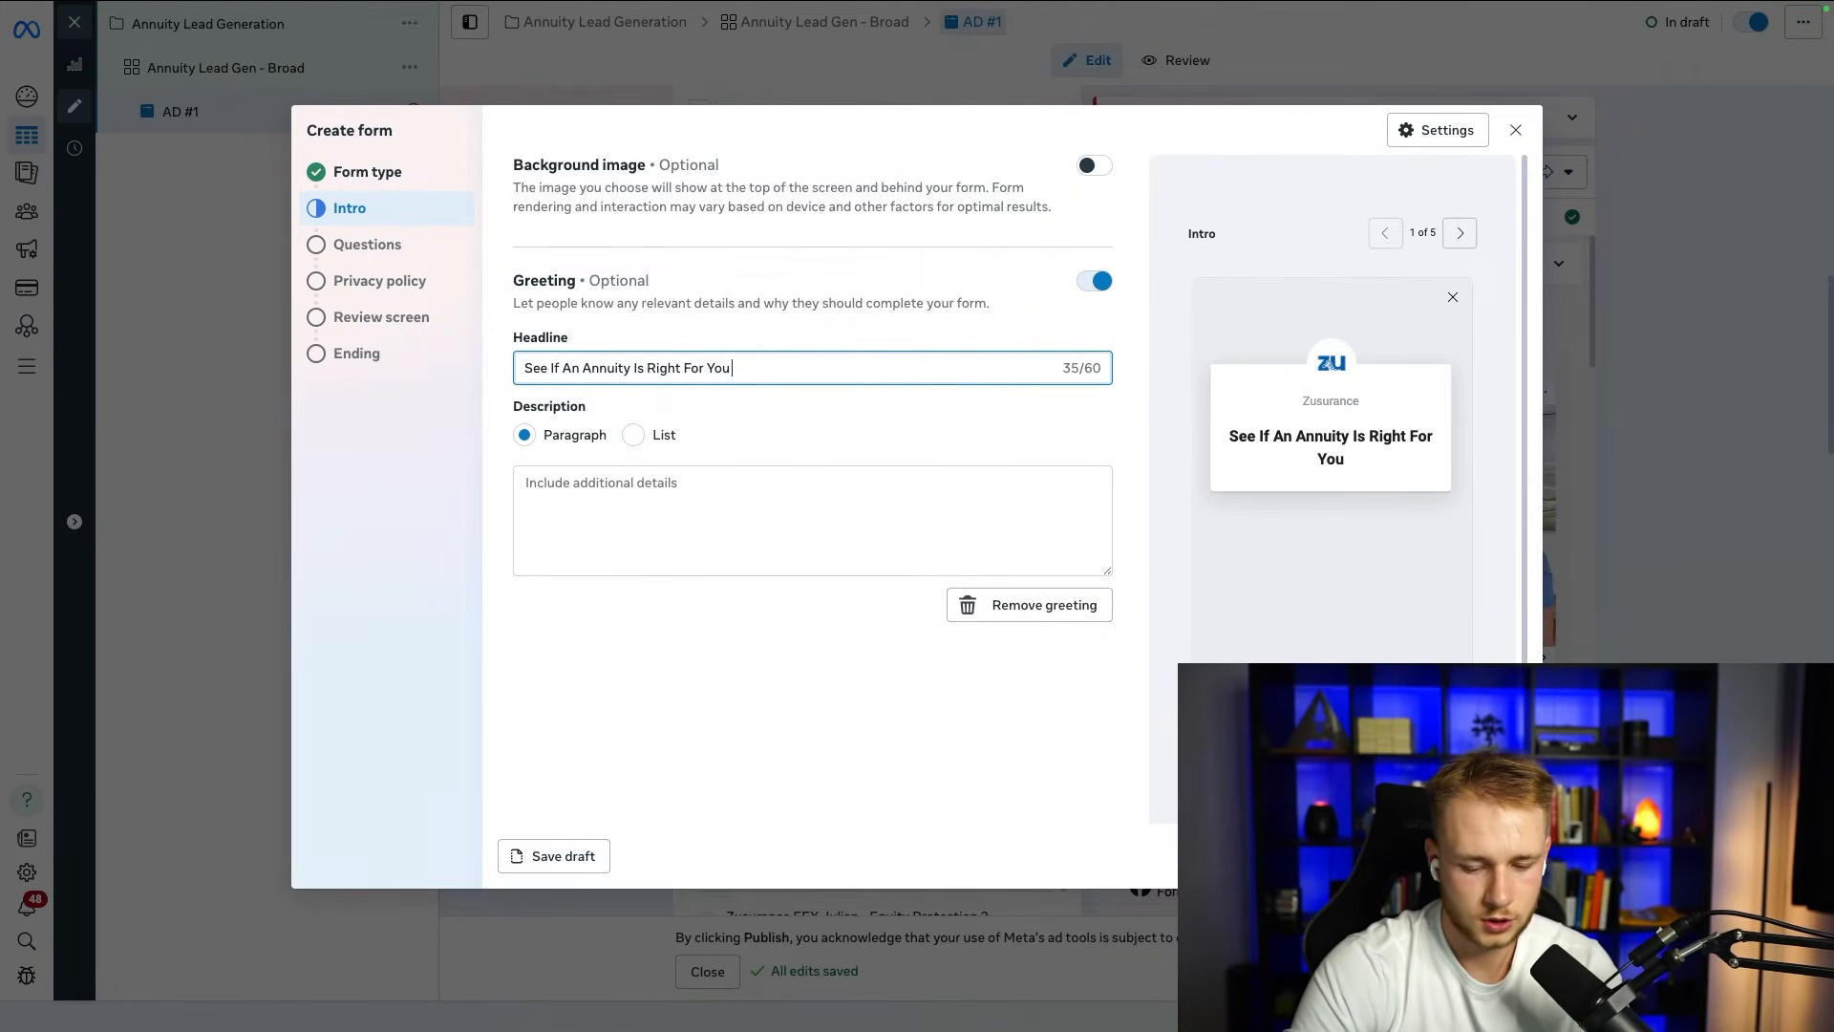
type(" In")
key("BackSpace")
key("BackSpace")
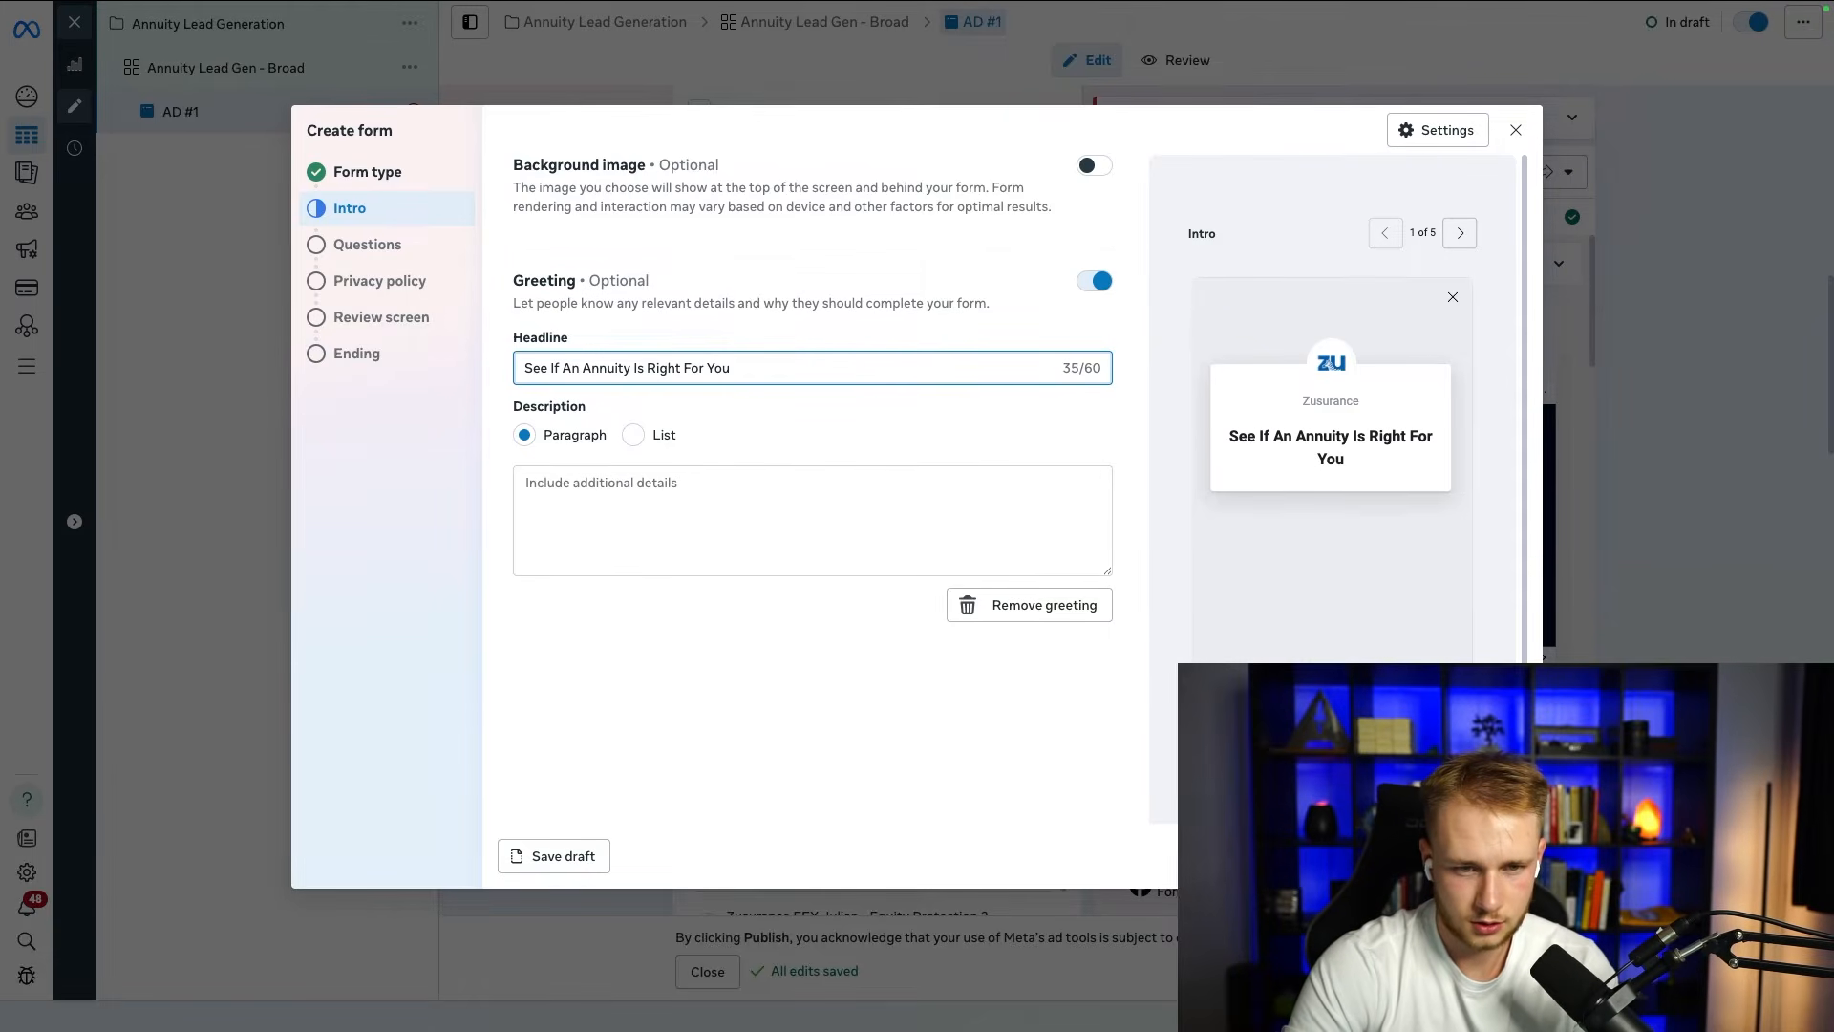
Step: Replace the greeting headline with "See If An Annuity Is A Good Fit For Your Retirement Plan"
key("ctrl+a")
type("See If An Annuity Is A Good Fit For Your Retirement Plan")
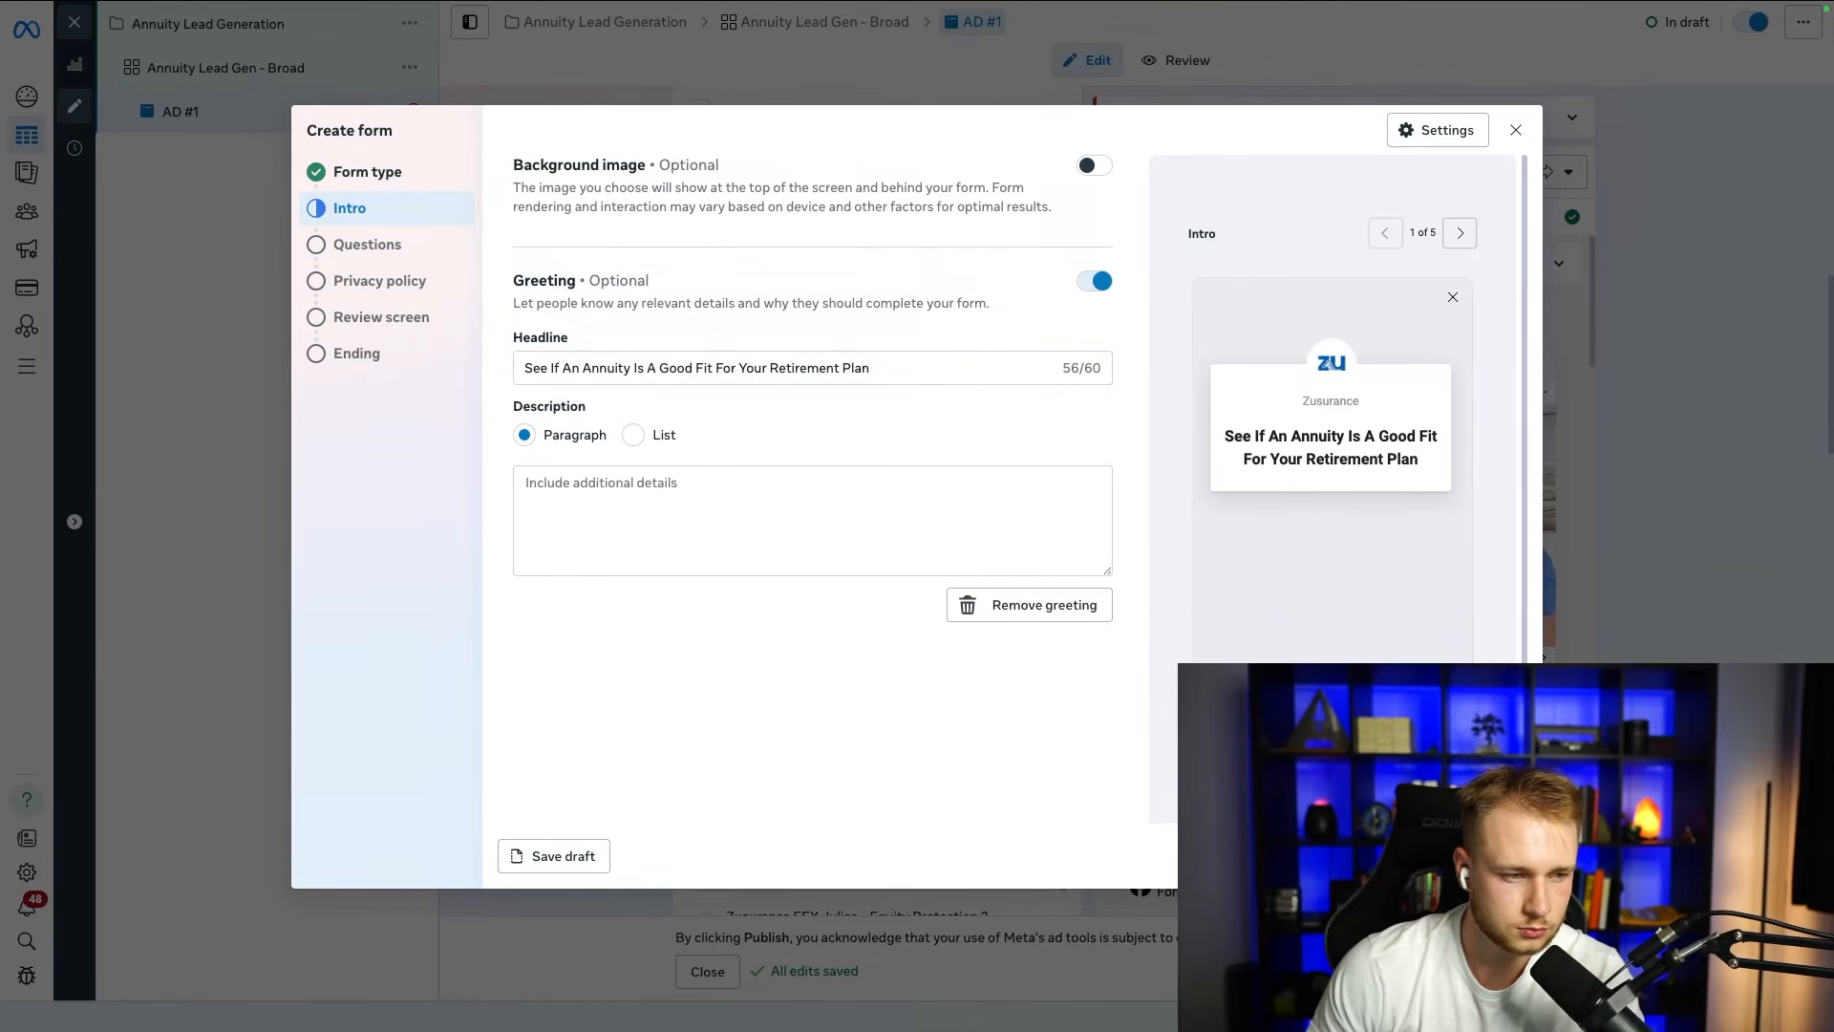
key("ctrl+a")
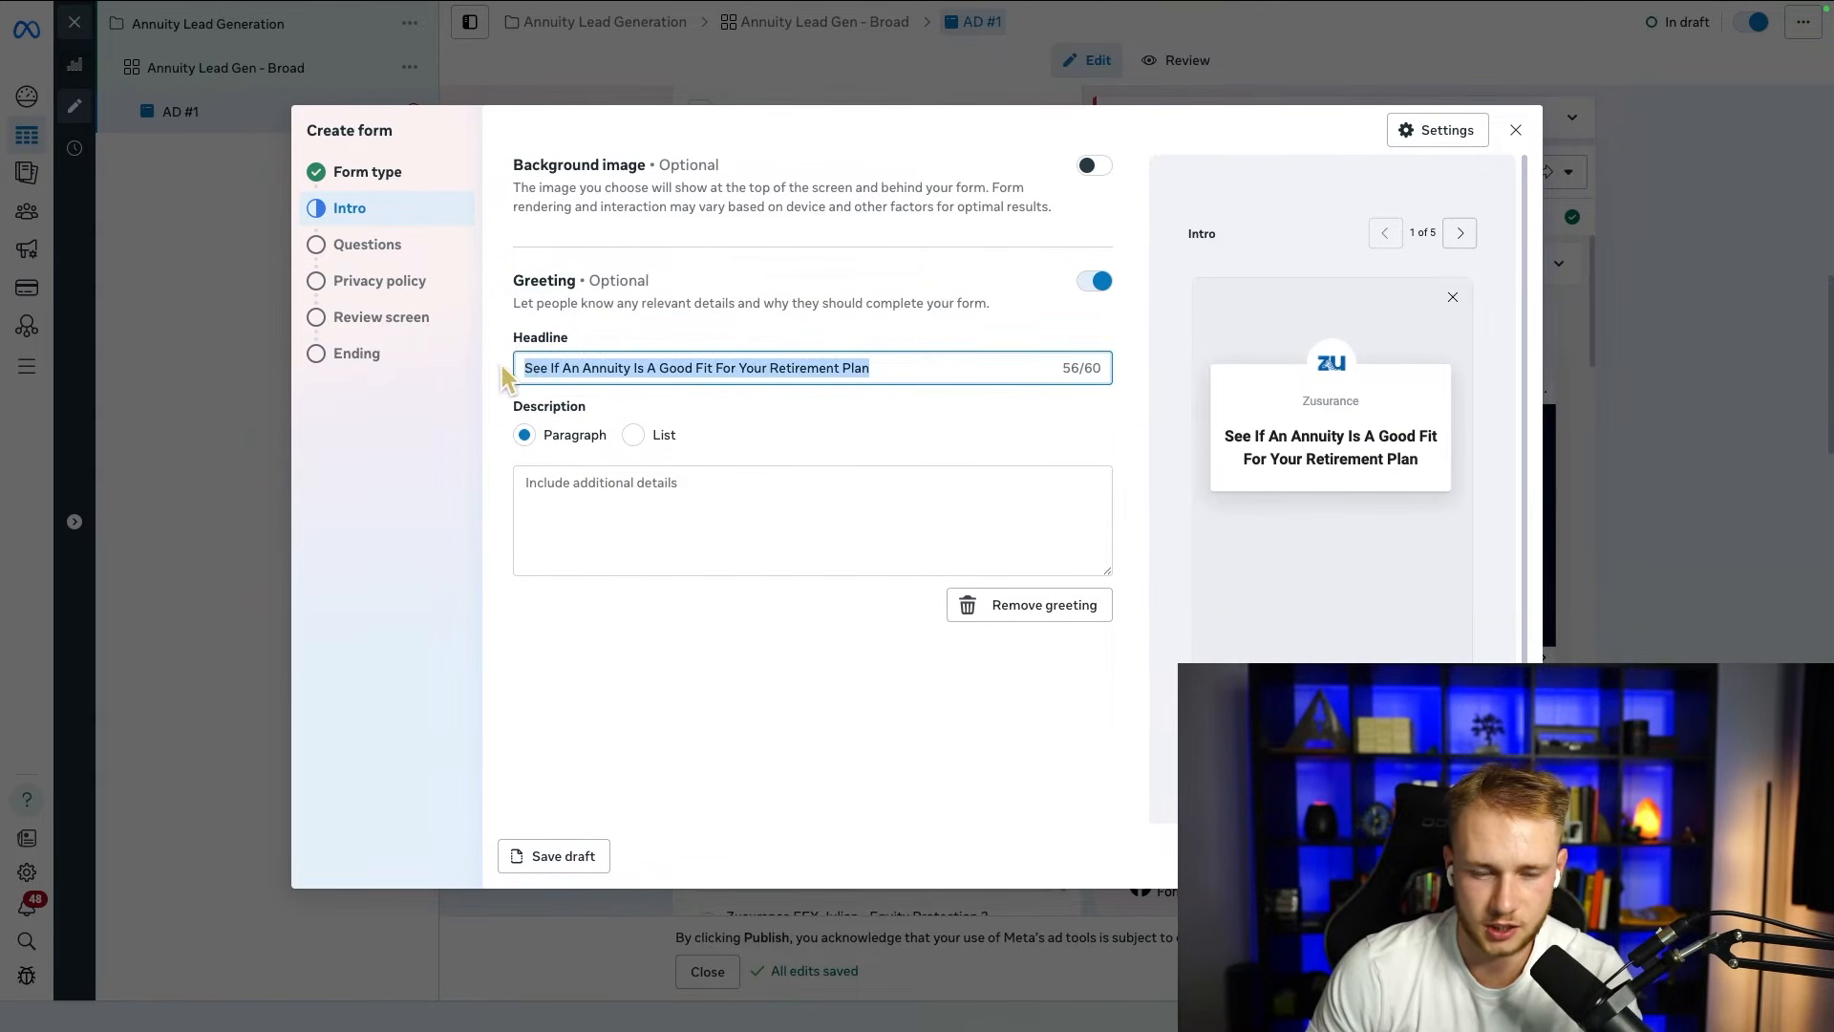
Step: Enter the greeting description "NOTE: Annuities are best for people over the age of 55." as a paragraph
left_click(666, 489)
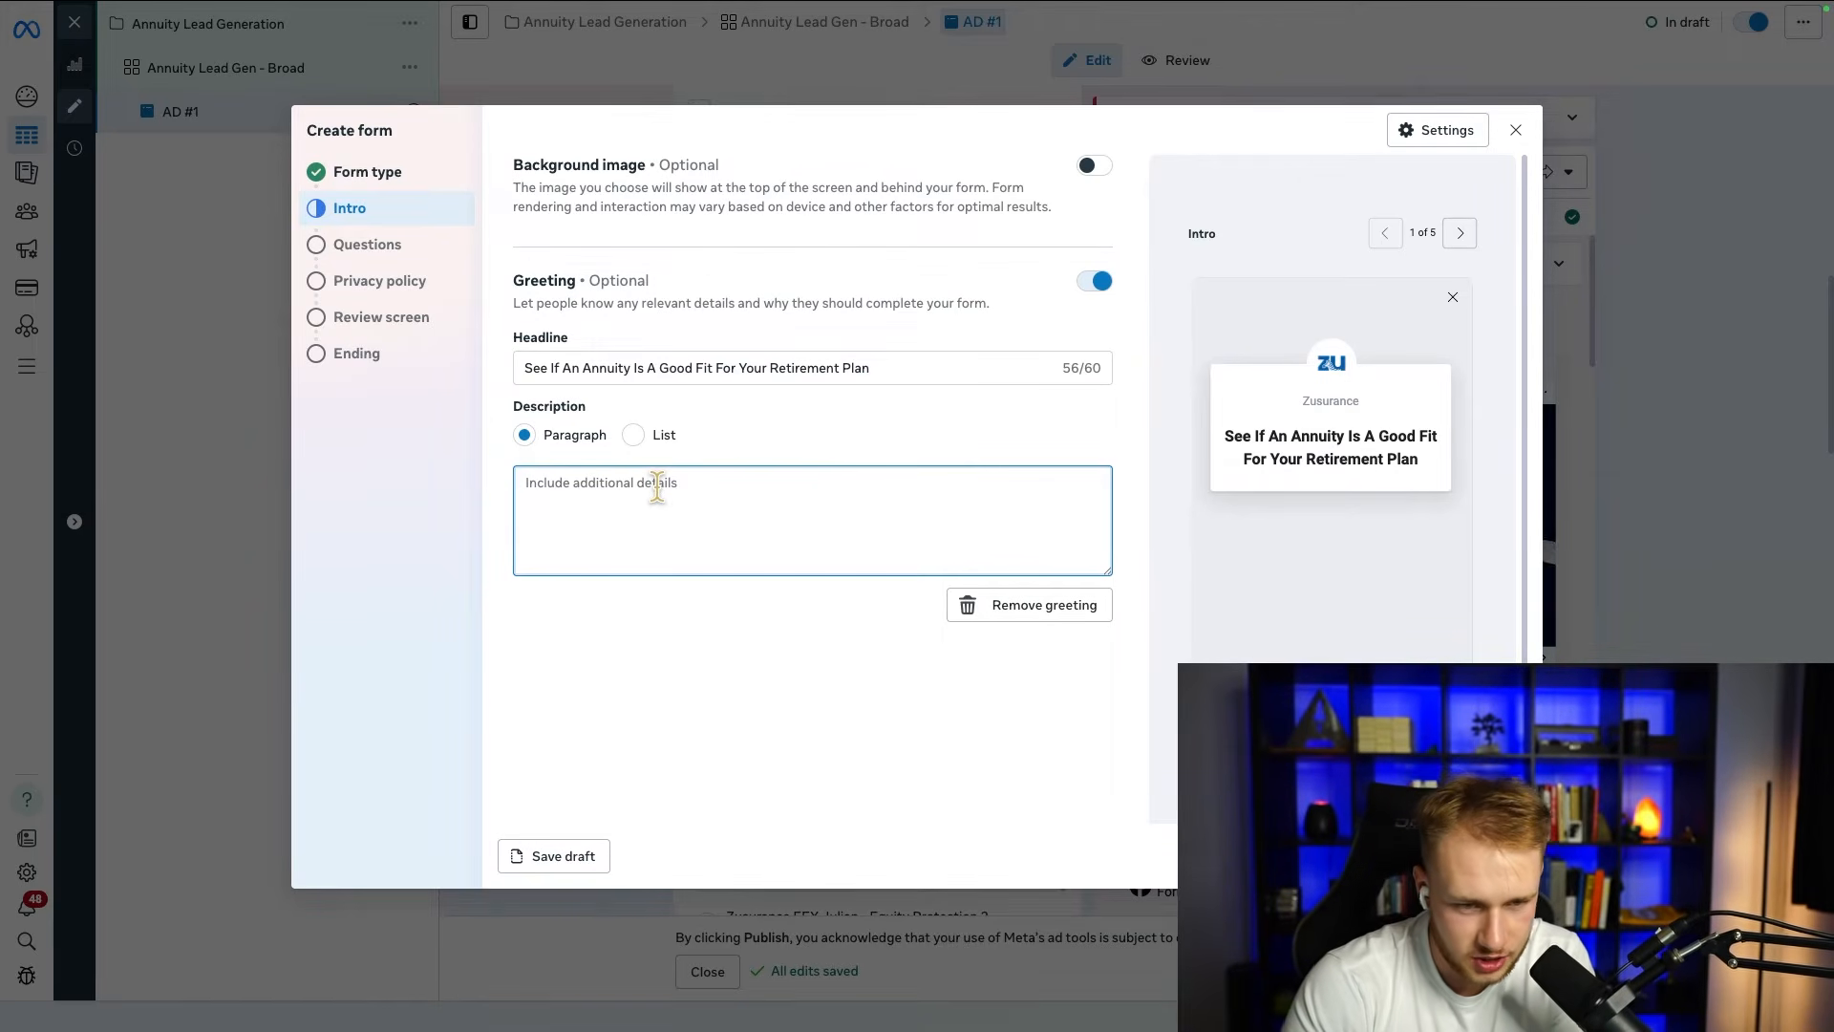
type("NOTE: An")
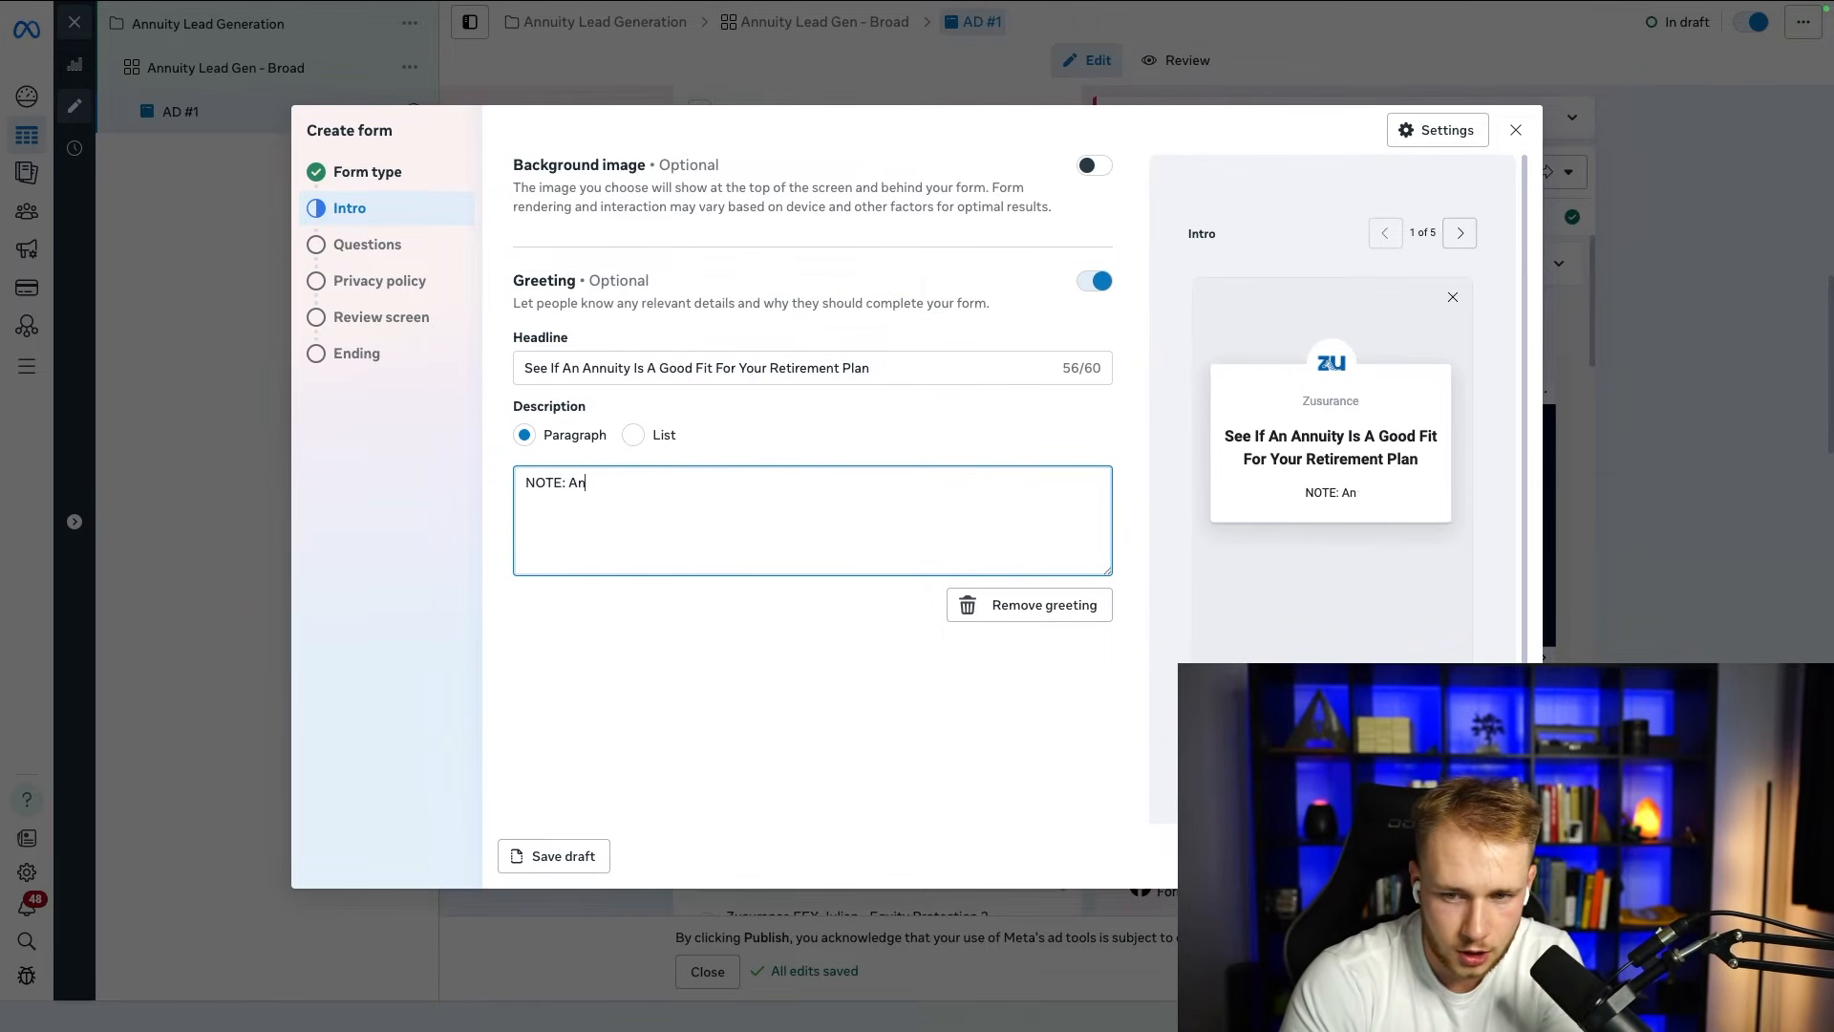
type("nuities are best for")
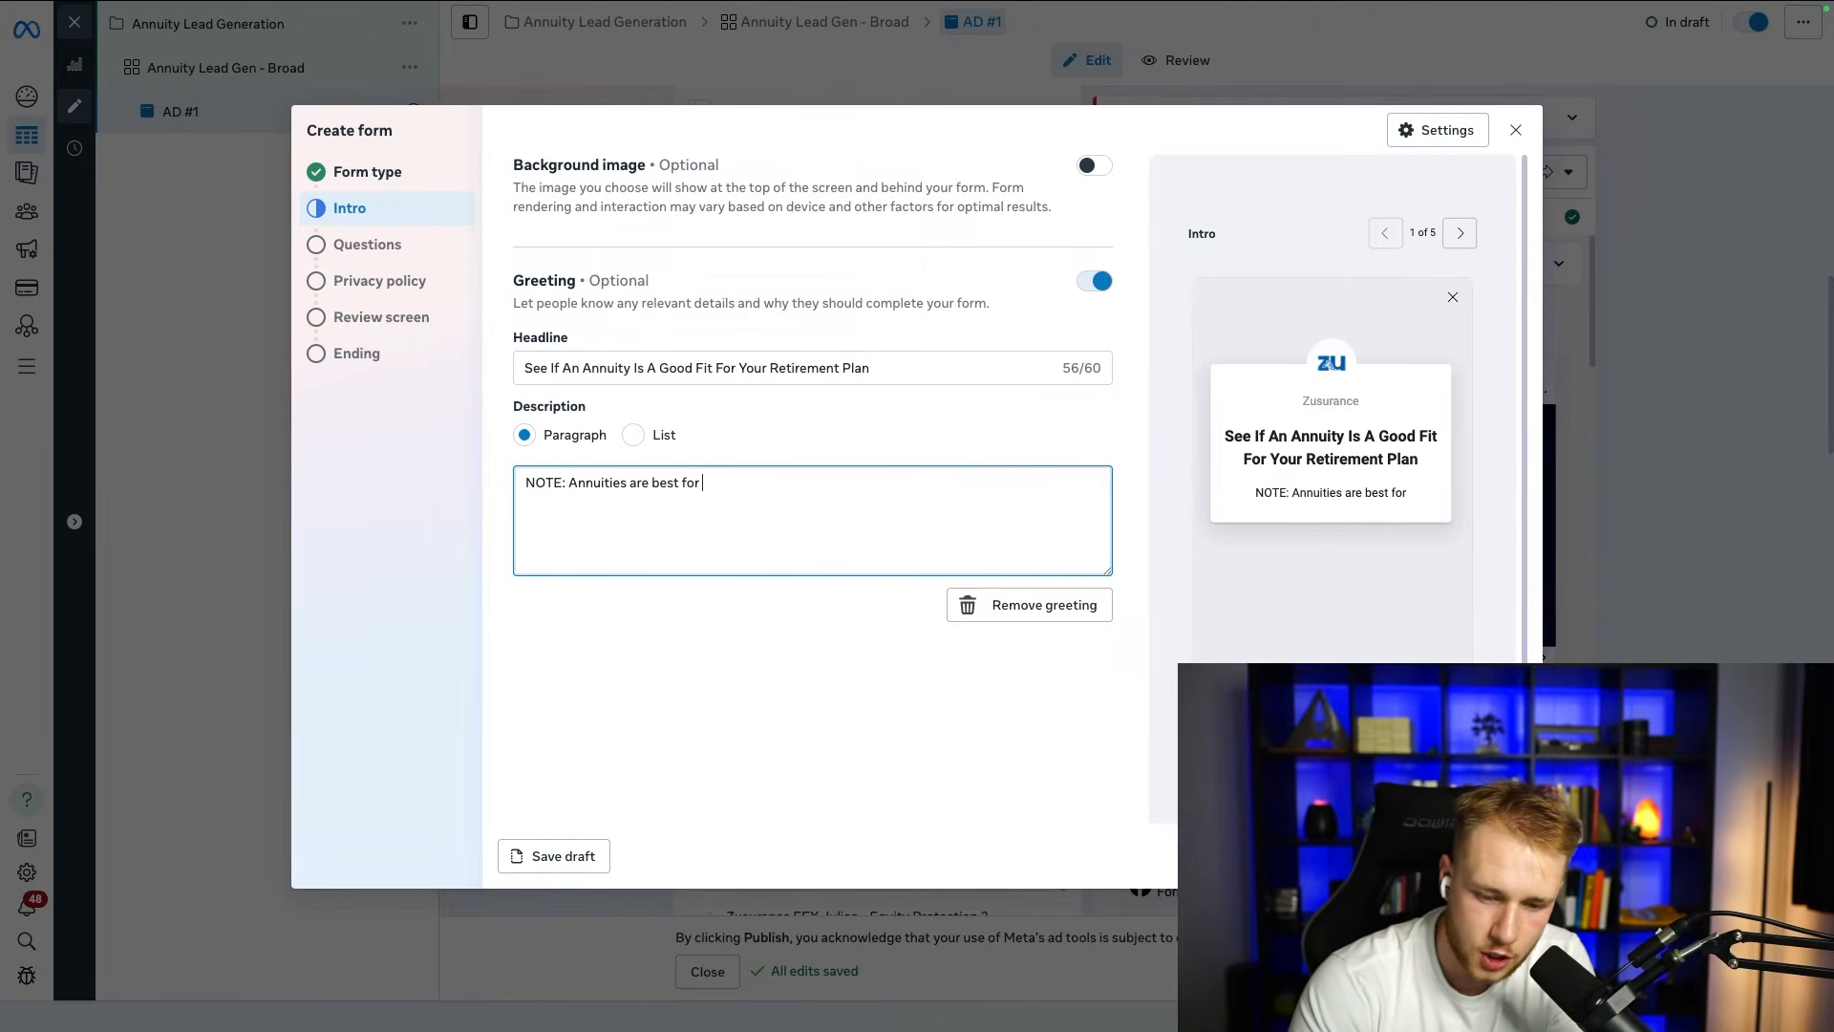
type(" people")
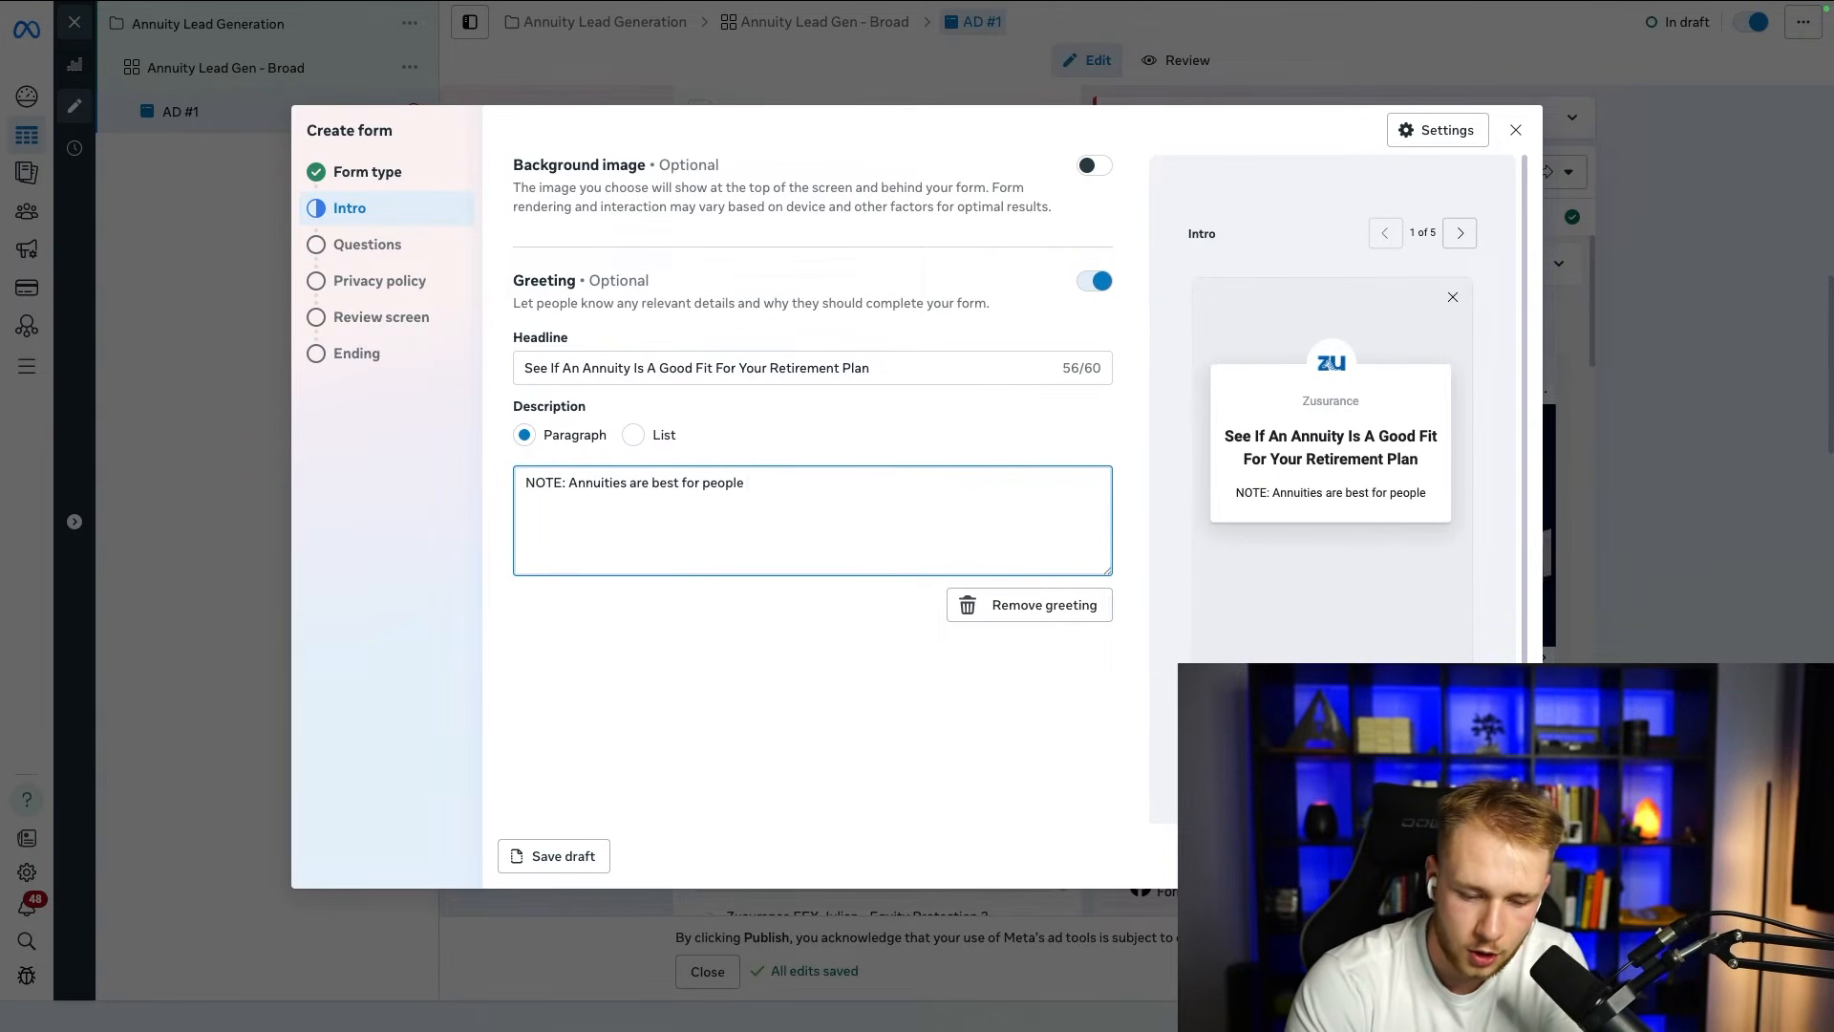
type(" over th")
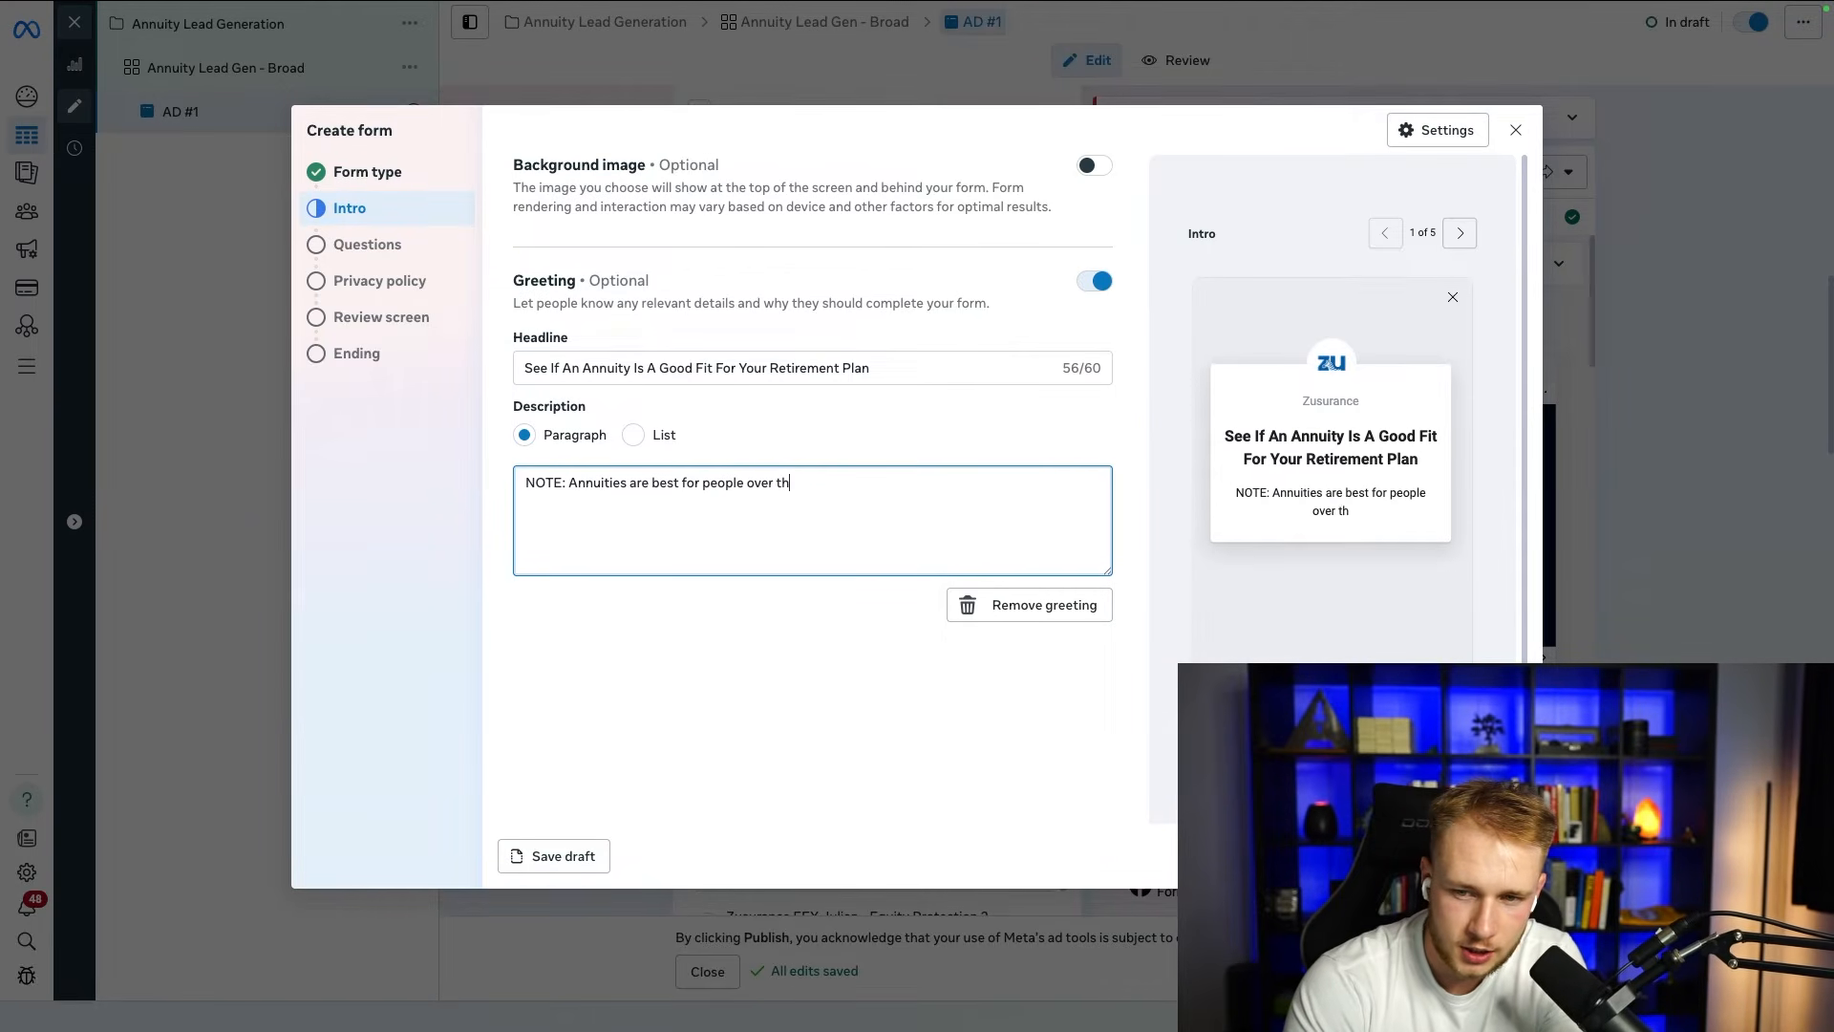
type("e age of 55")
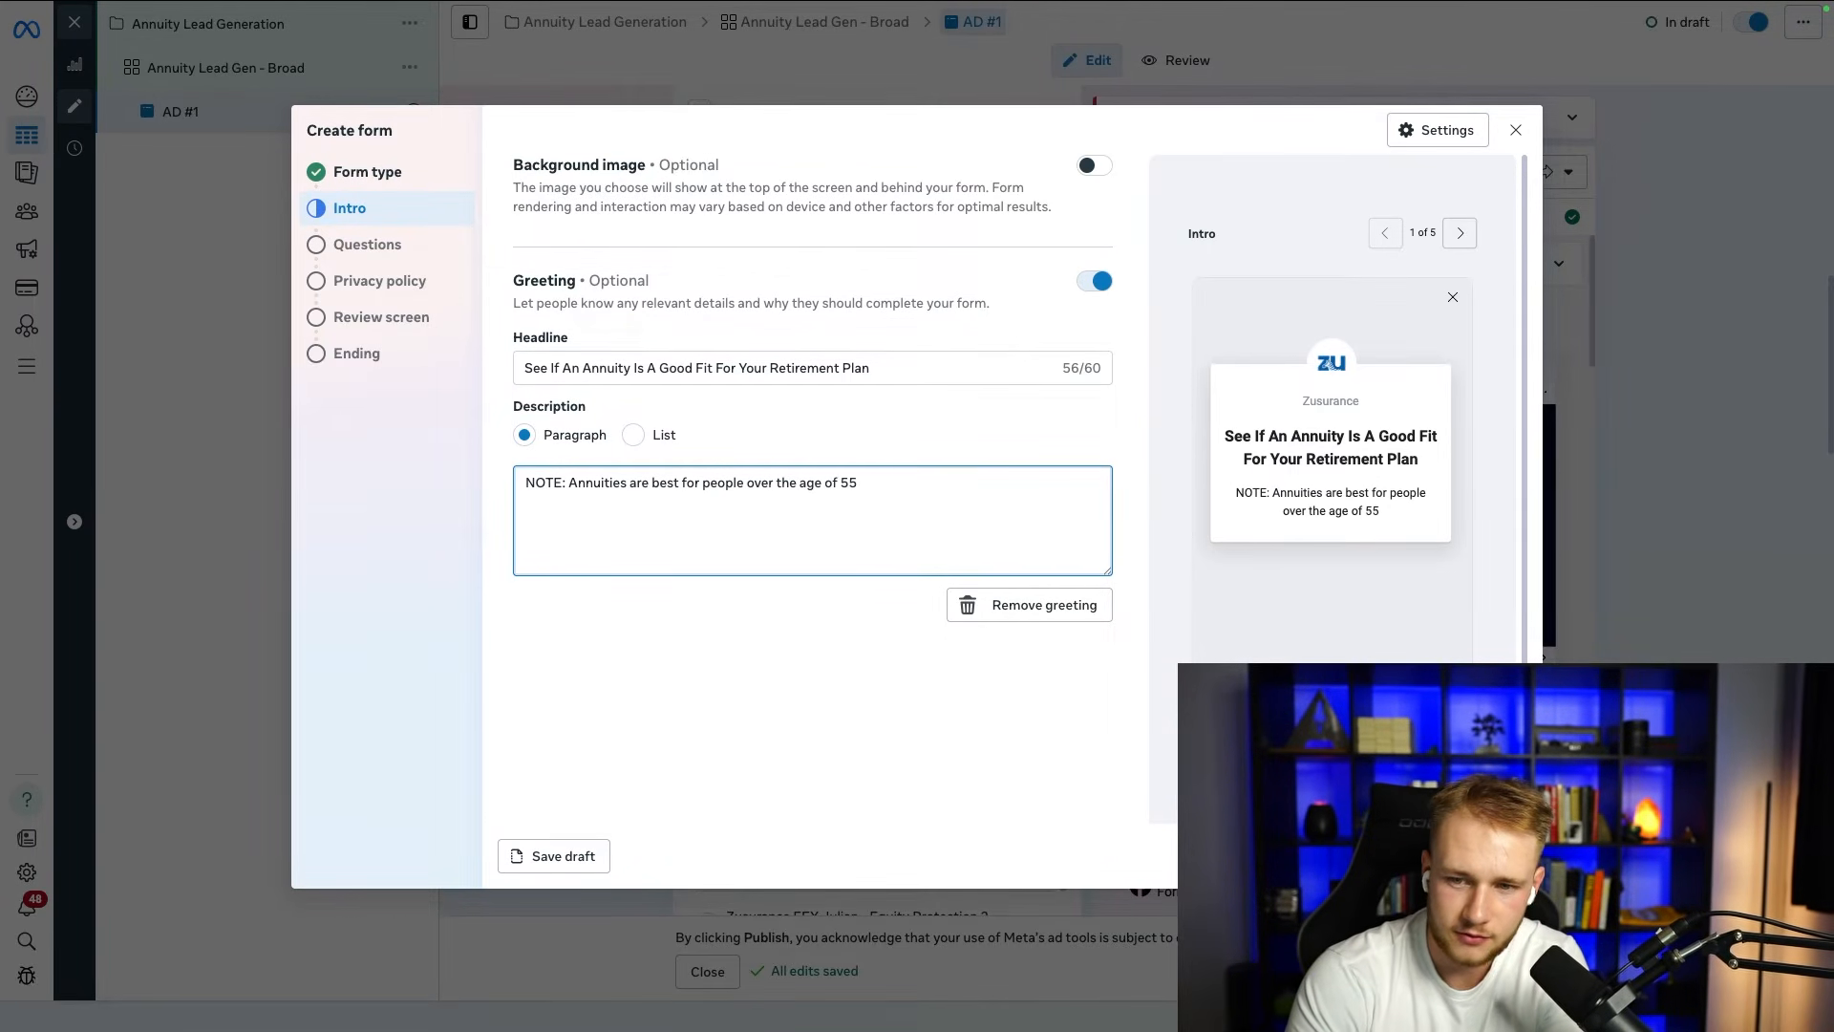
type(".")
left_click(796, 632)
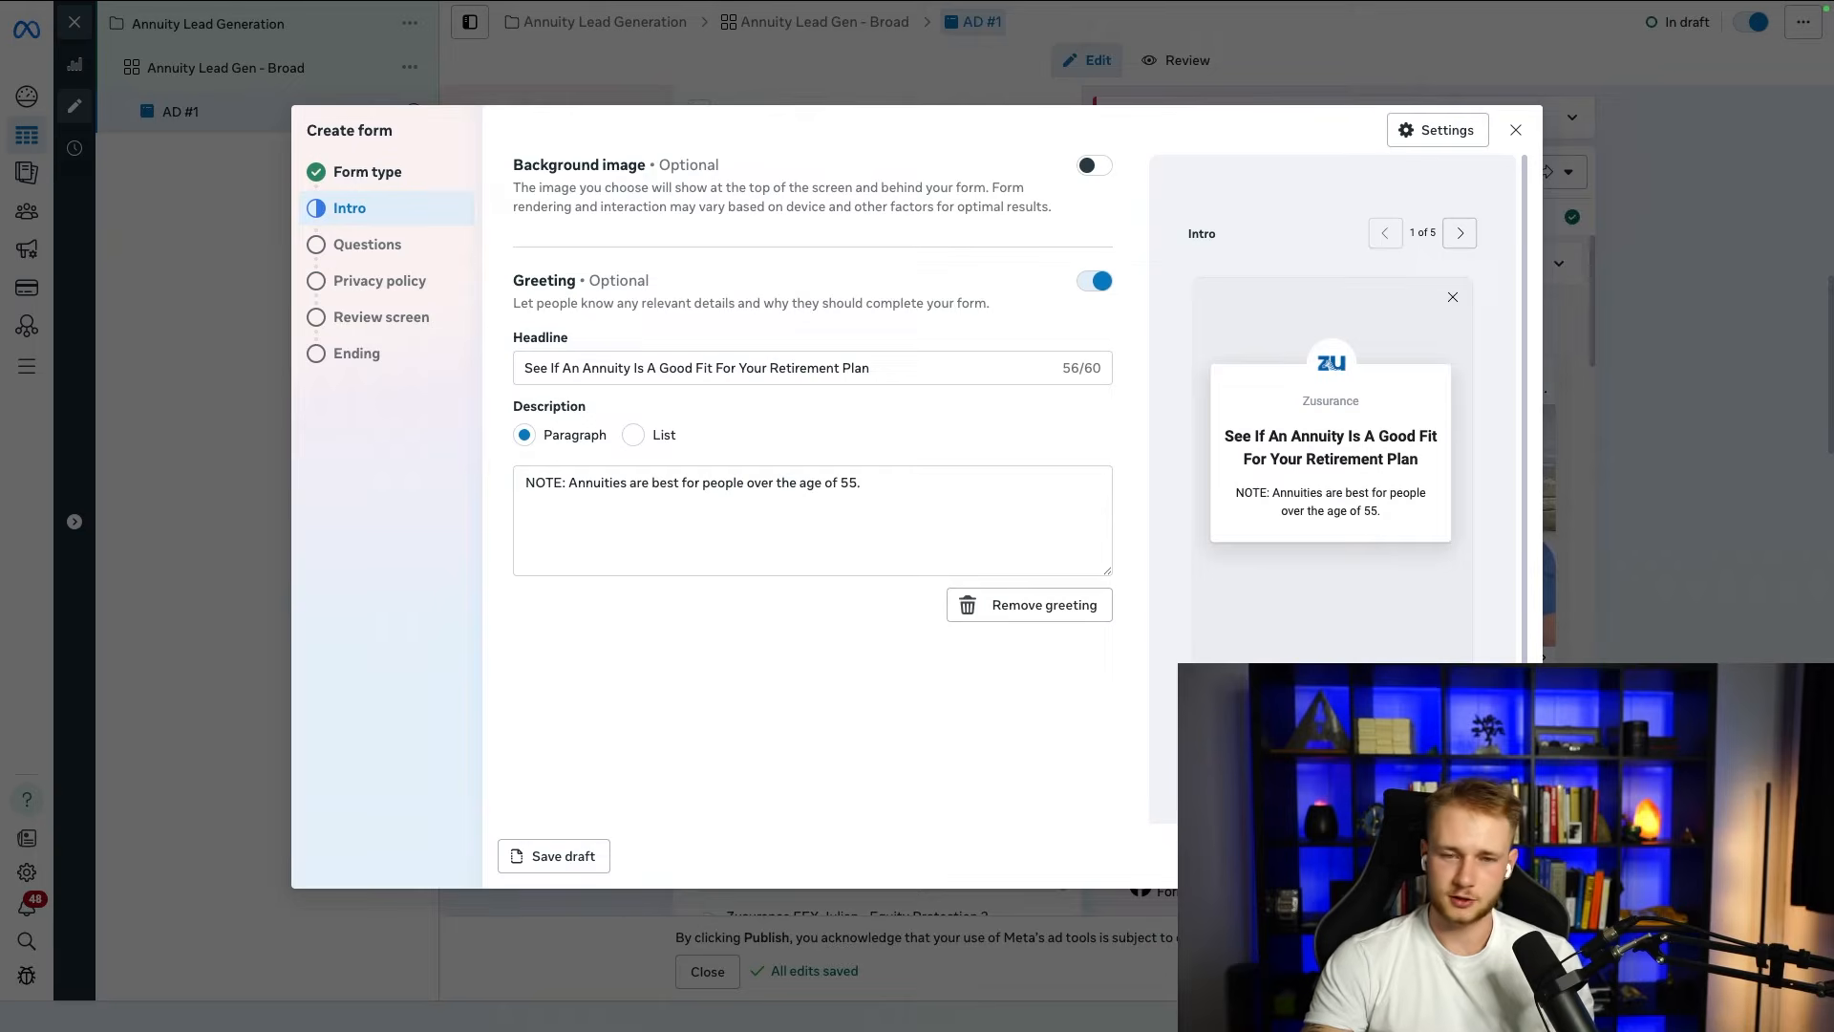
Step: Go to the form's questions and add State to the contact information requested from leads
left_click(1498, 856)
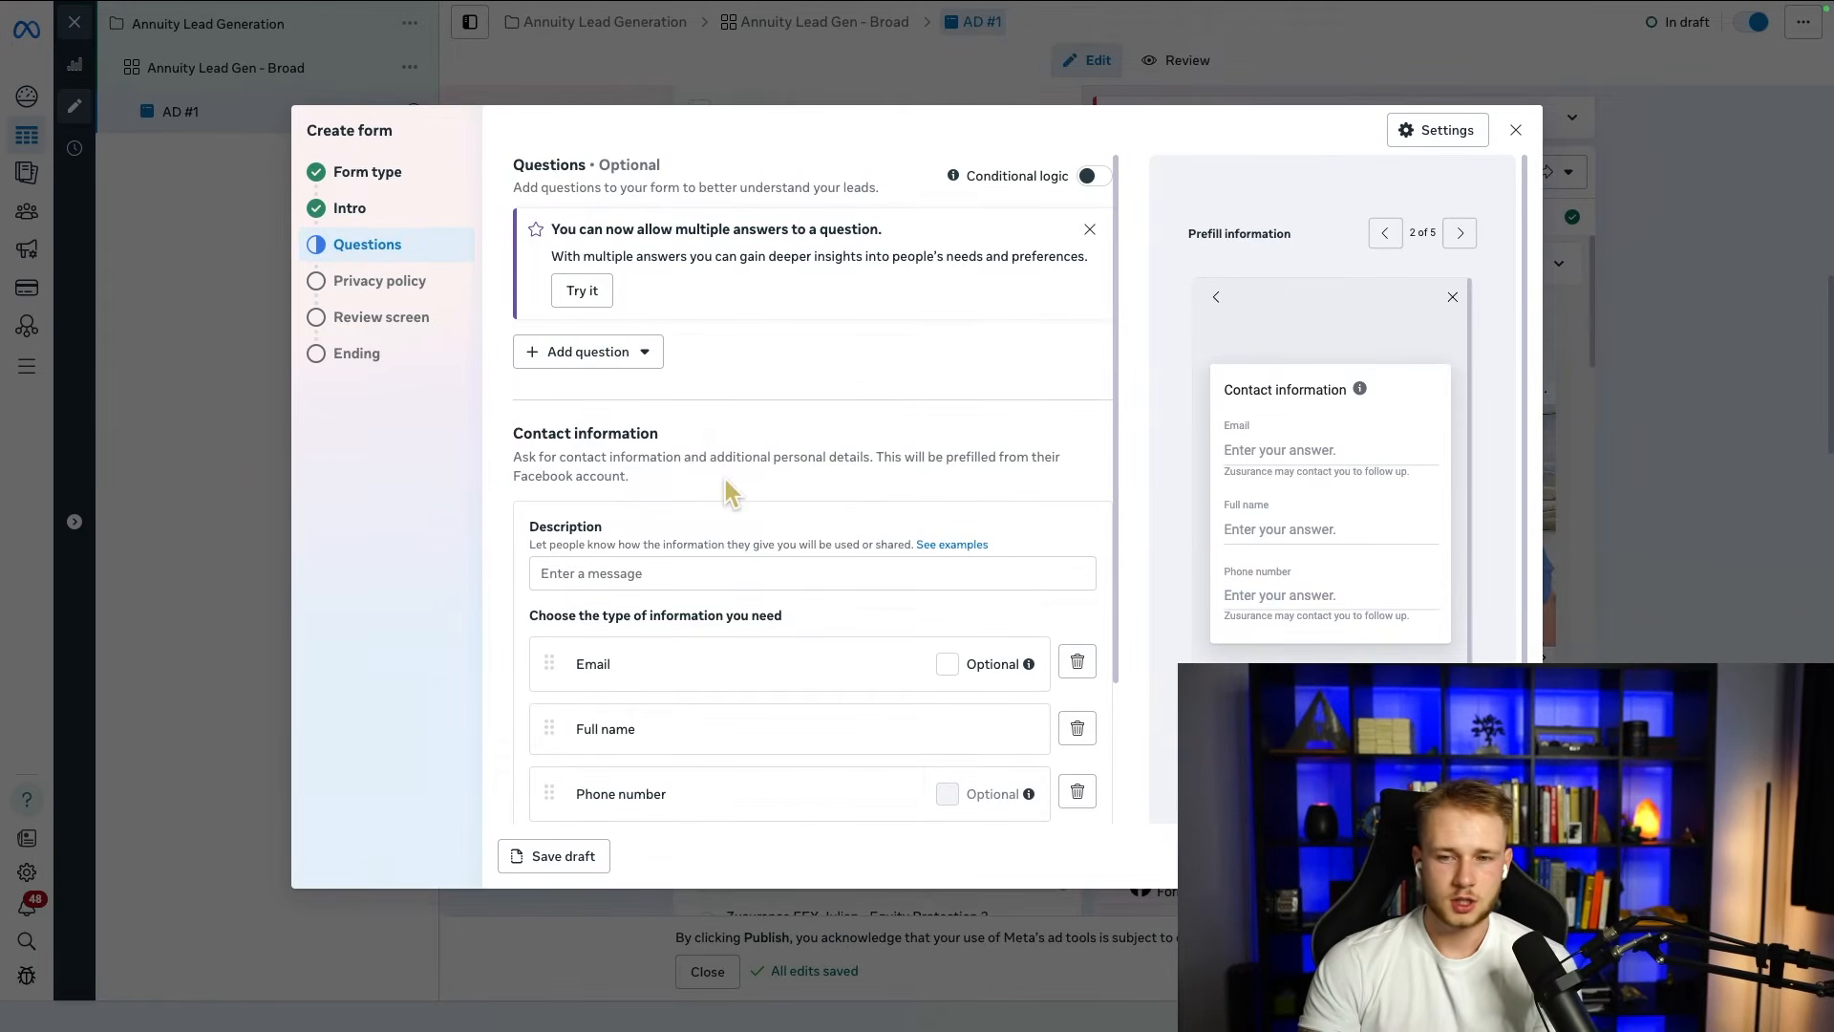
scroll(643, 606, "down", 2)
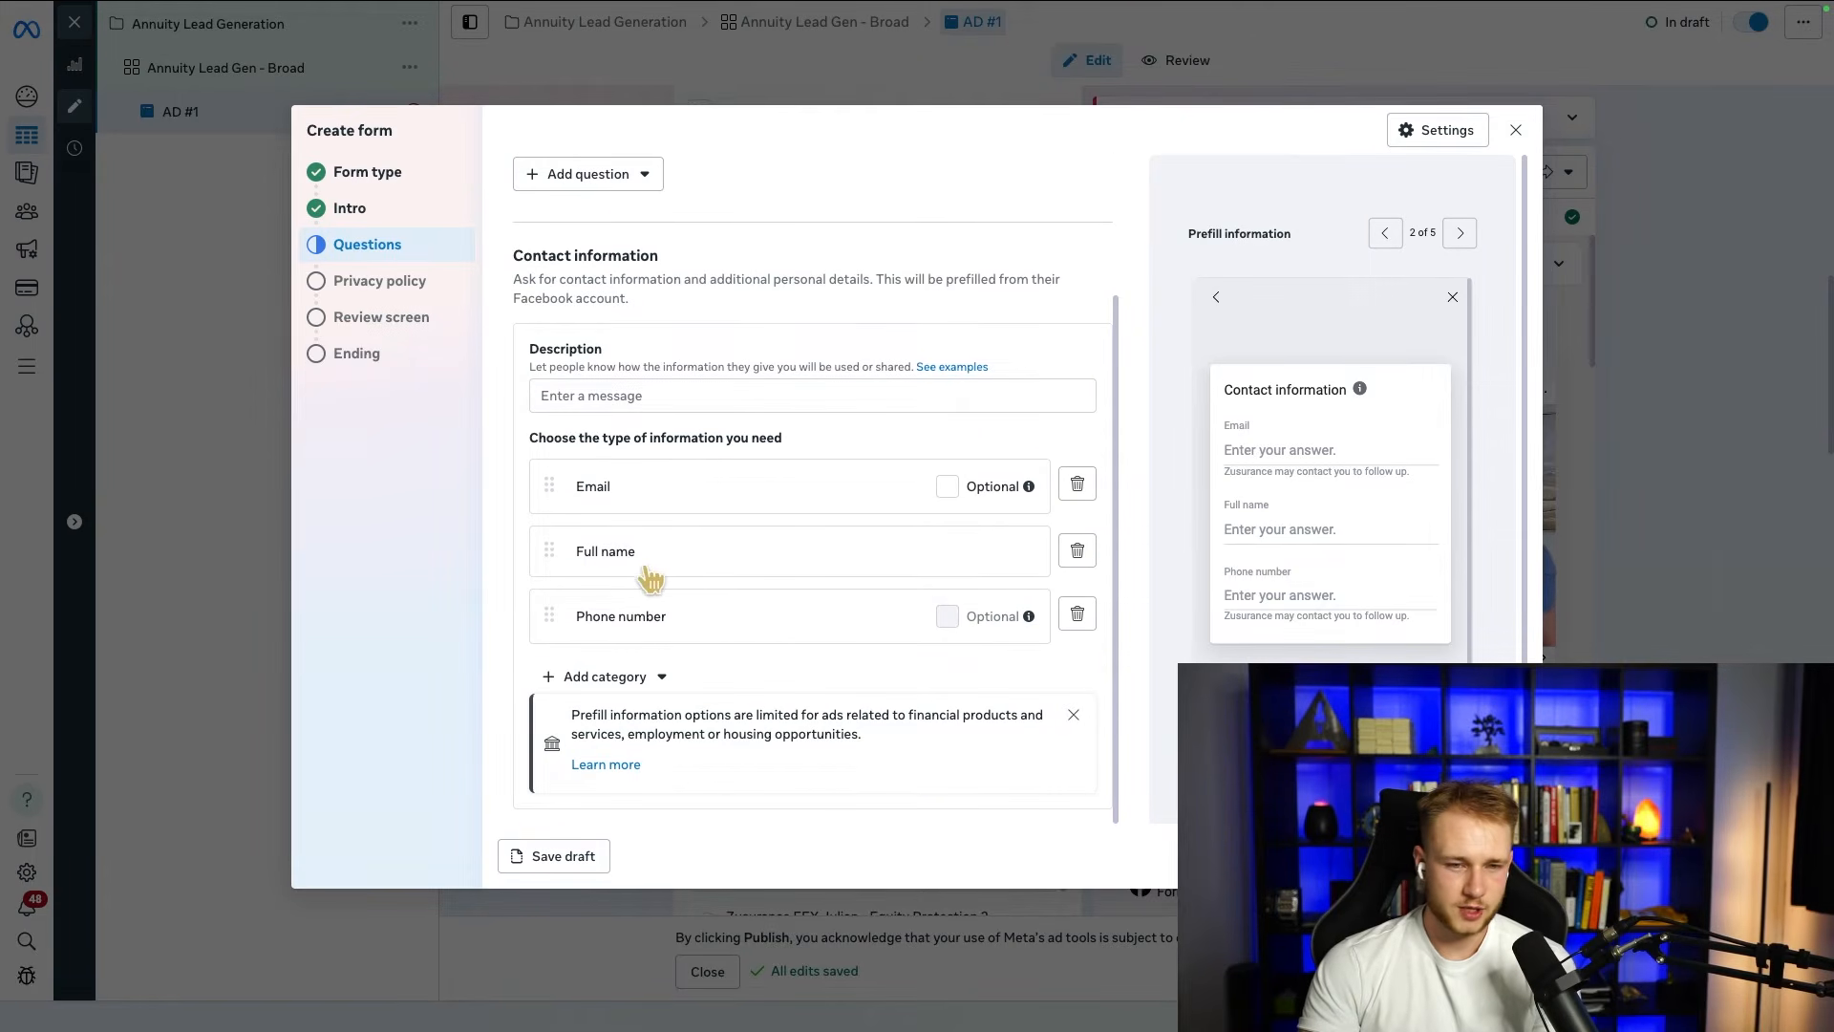
left_click(643, 676)
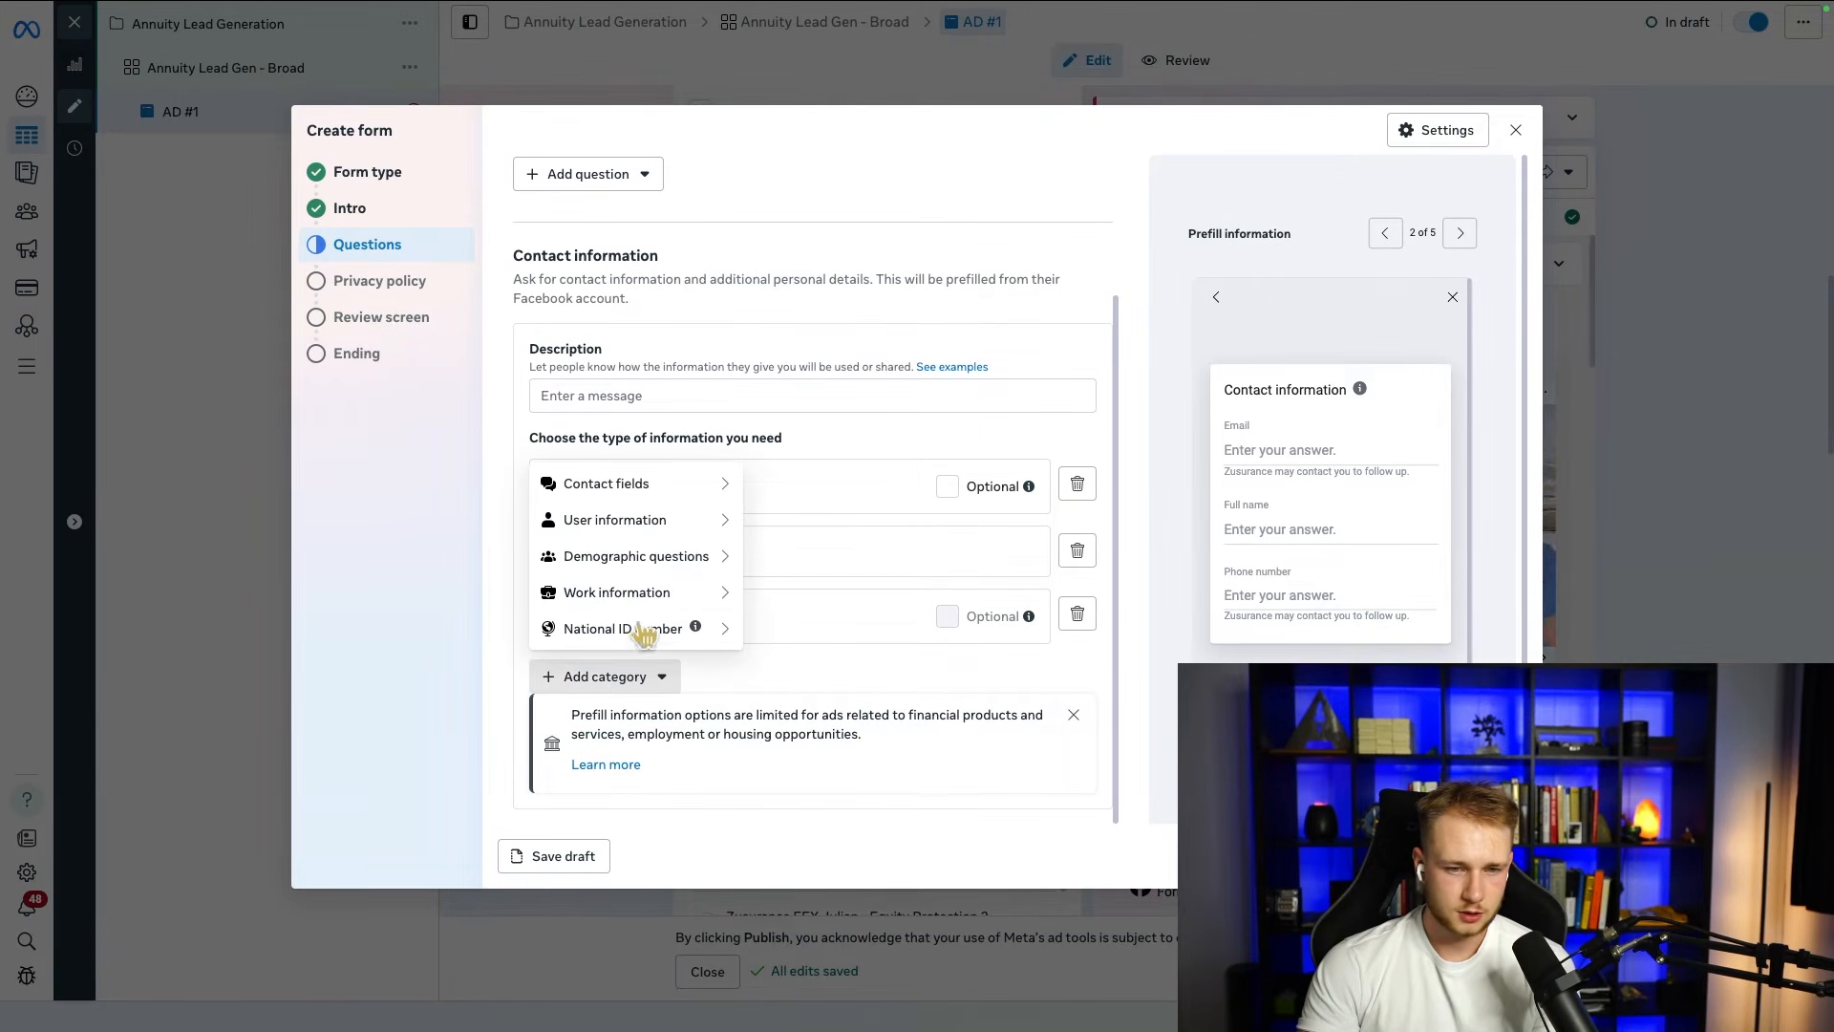
mouse_move(712, 516)
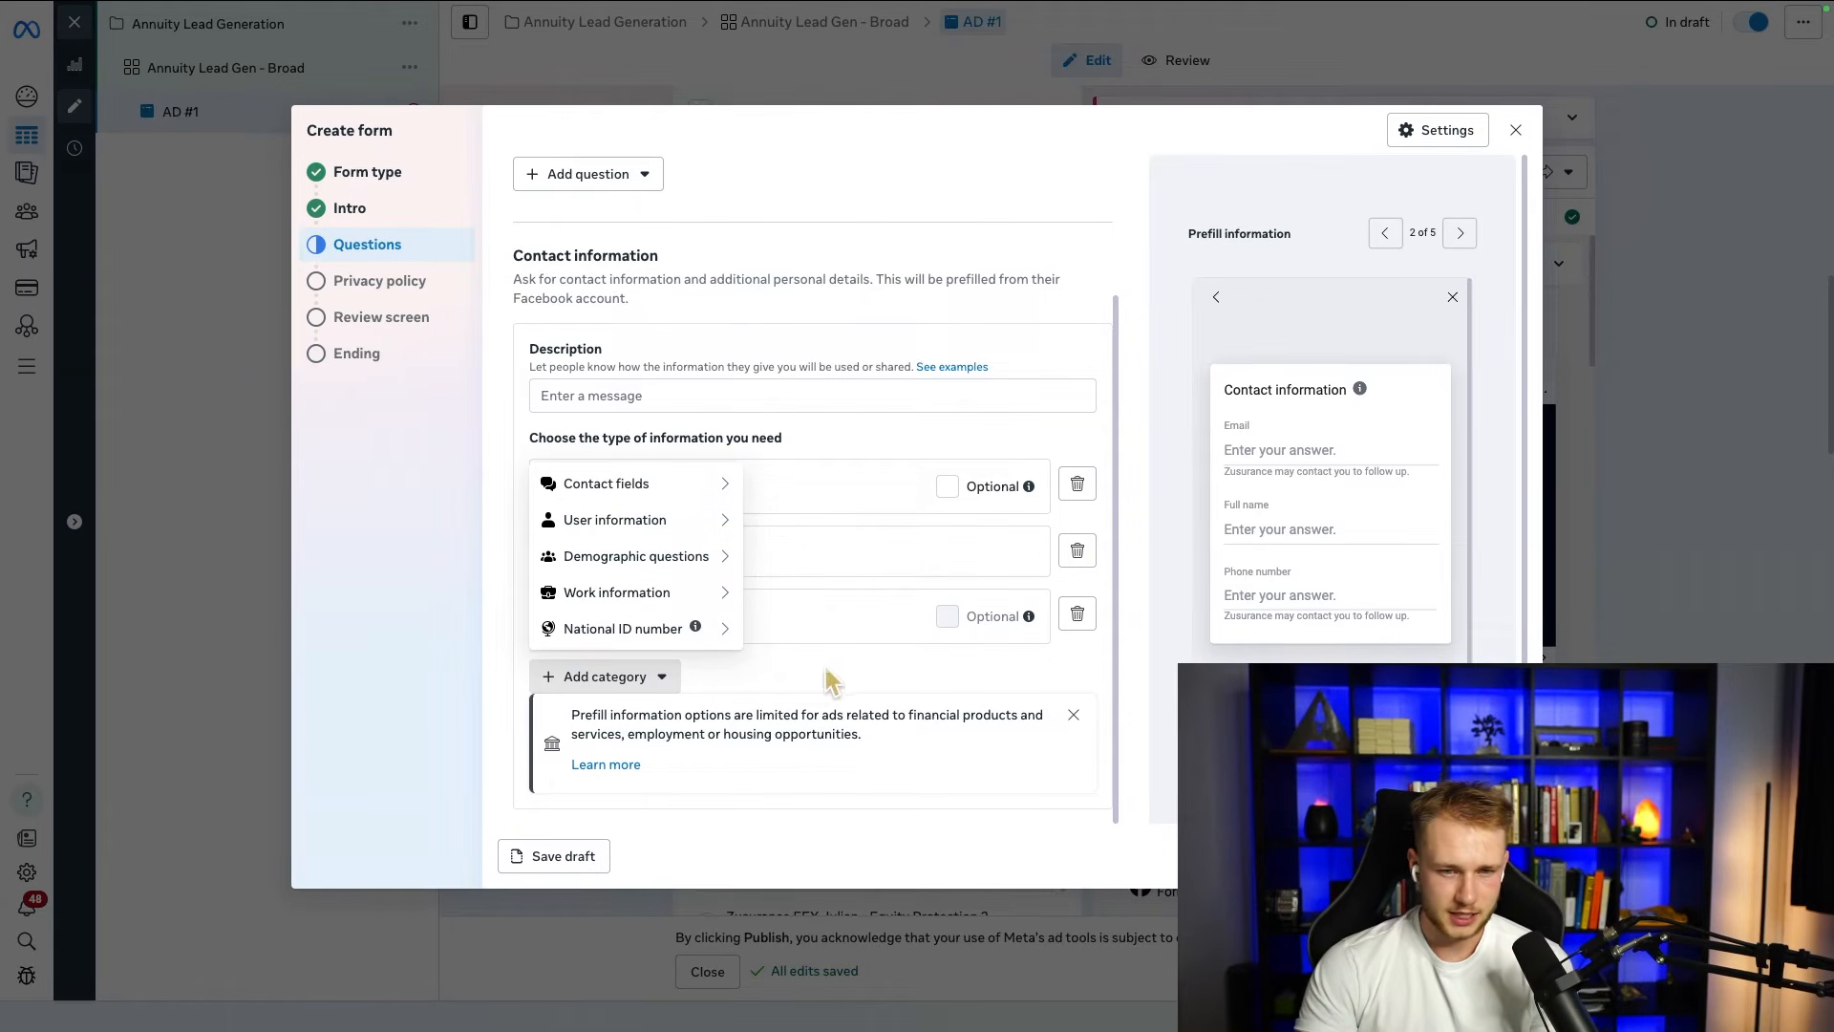
mouse_move(711, 483)
left_click(801, 604)
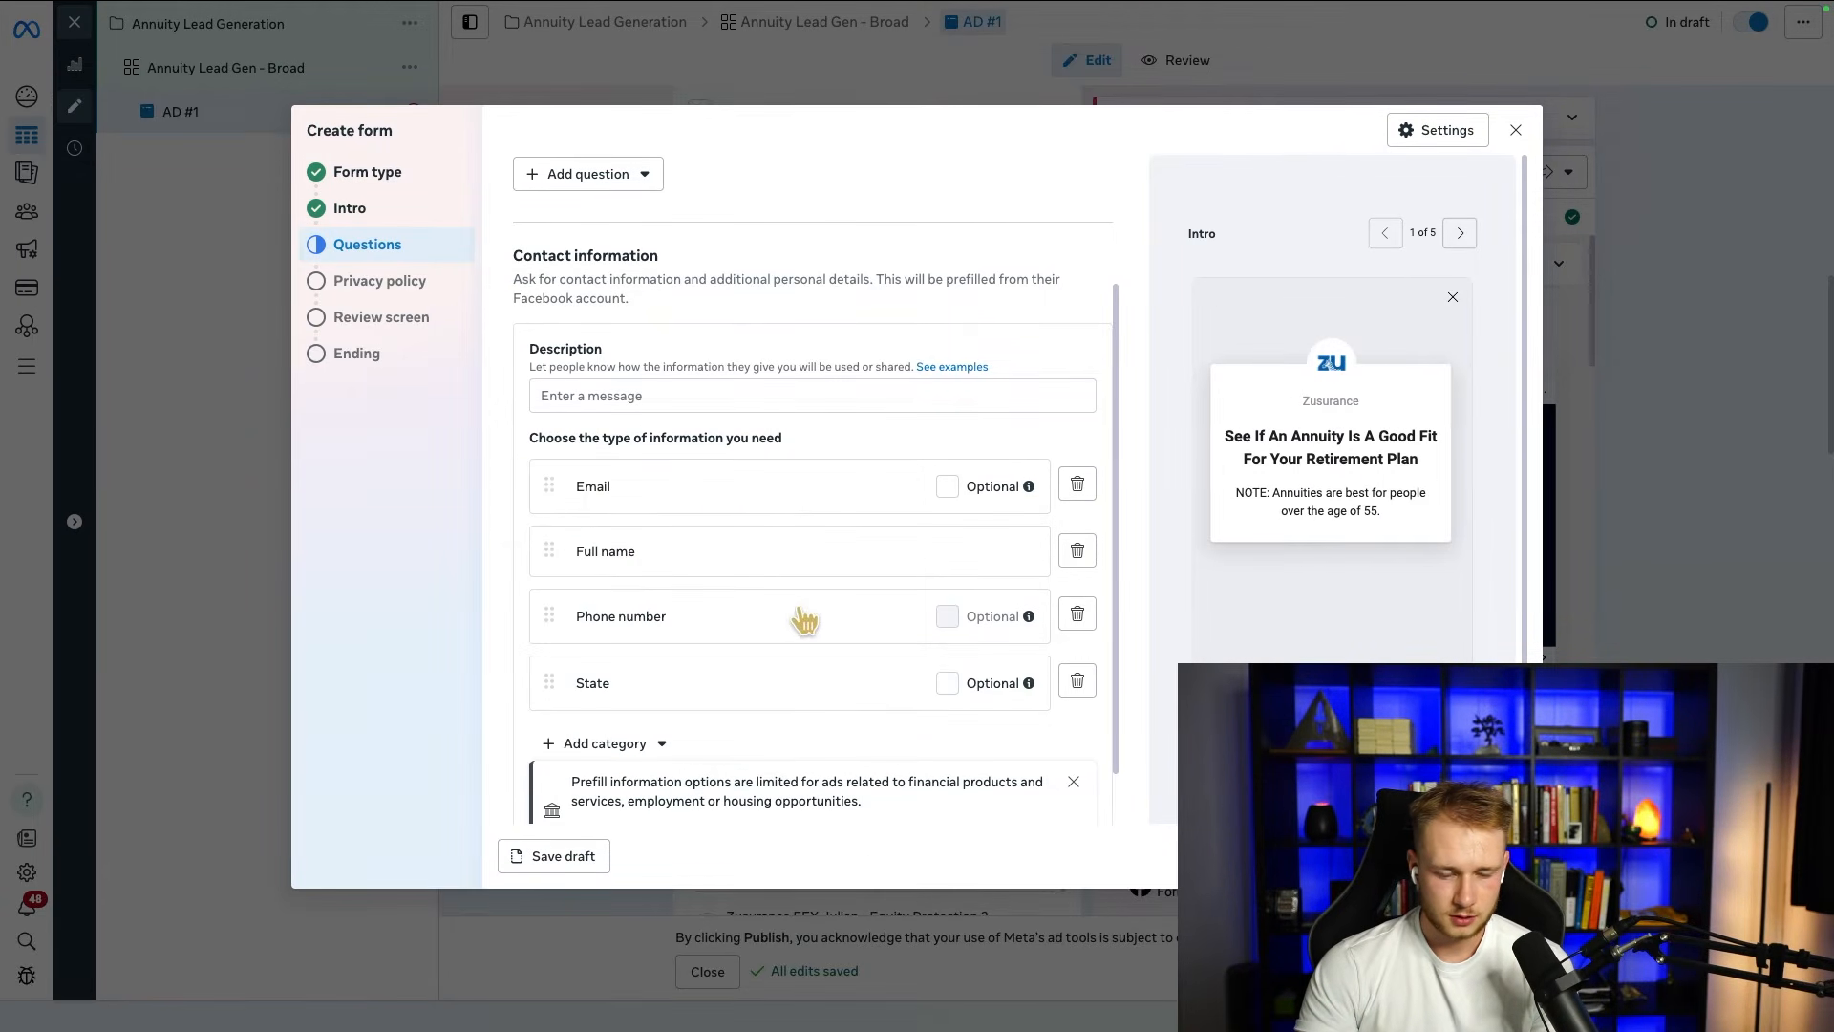
Step: Add a multiple choice question "Please estimate the value of your retirement portfolio" and disallow multiple responses
scroll(712, 489, "up", 2)
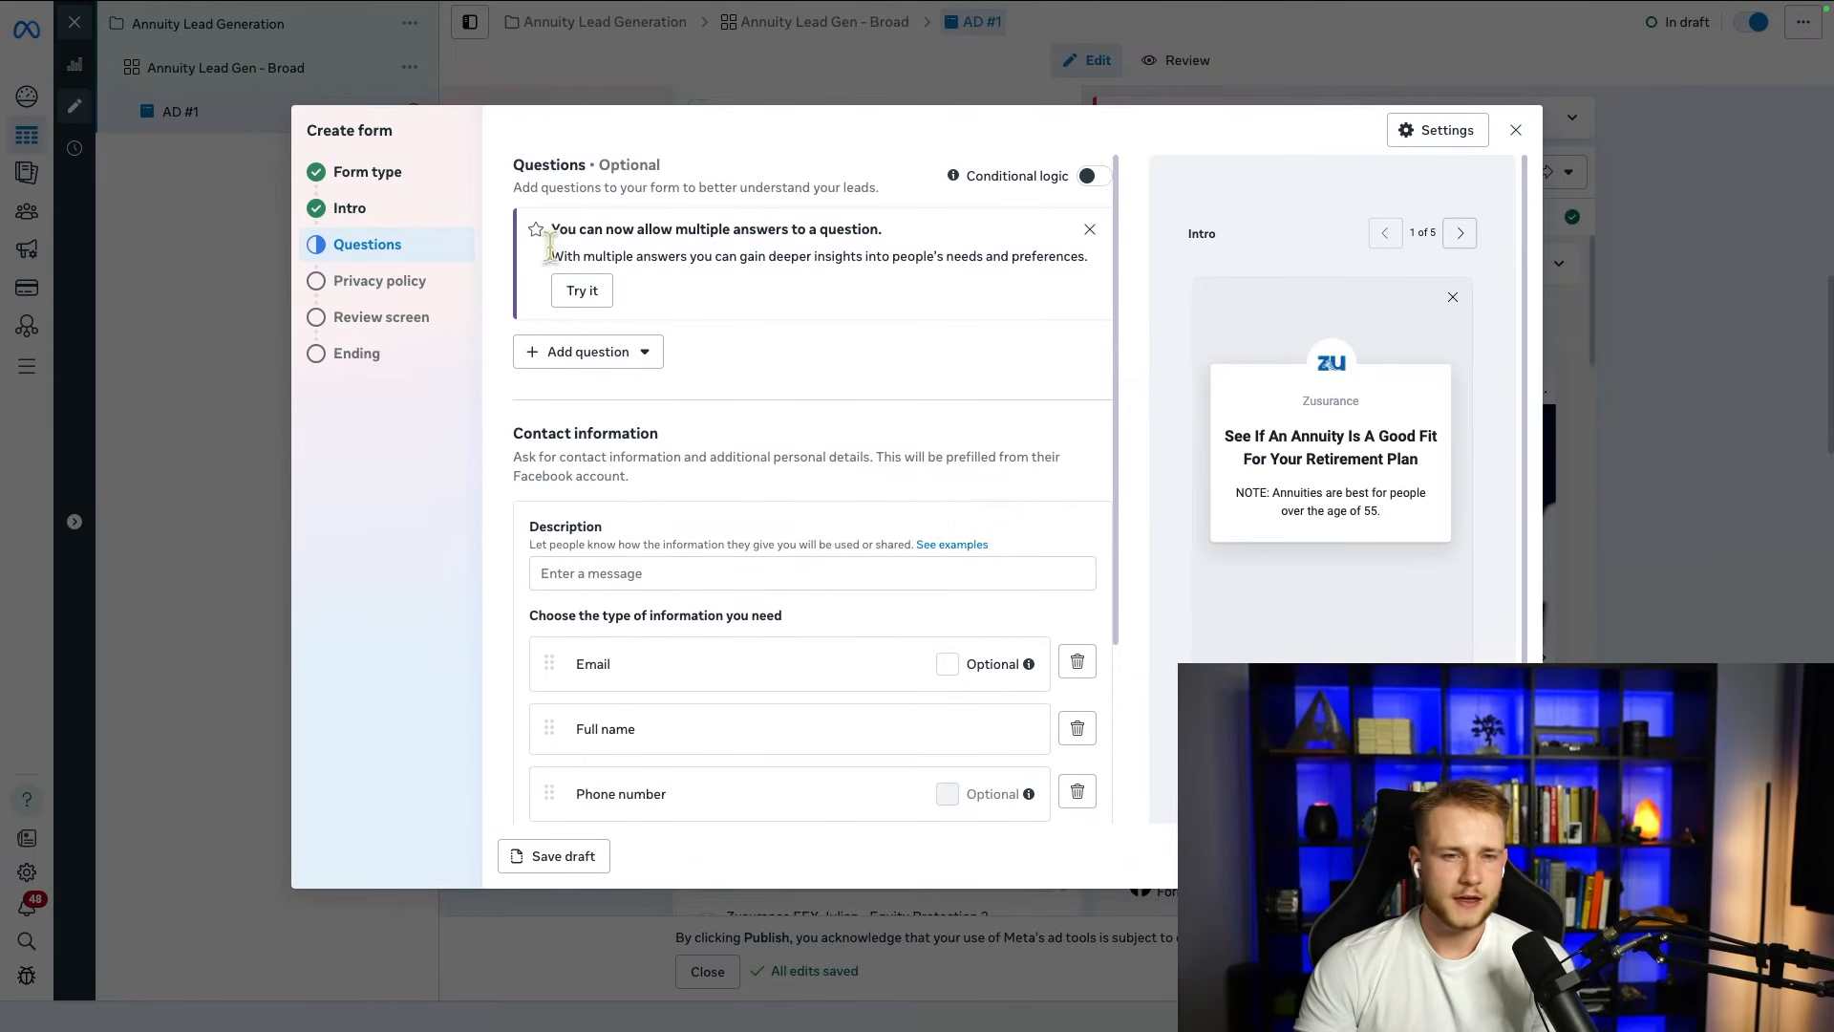
left_click_drag(514, 161, 695, 188)
left_click(621, 353)
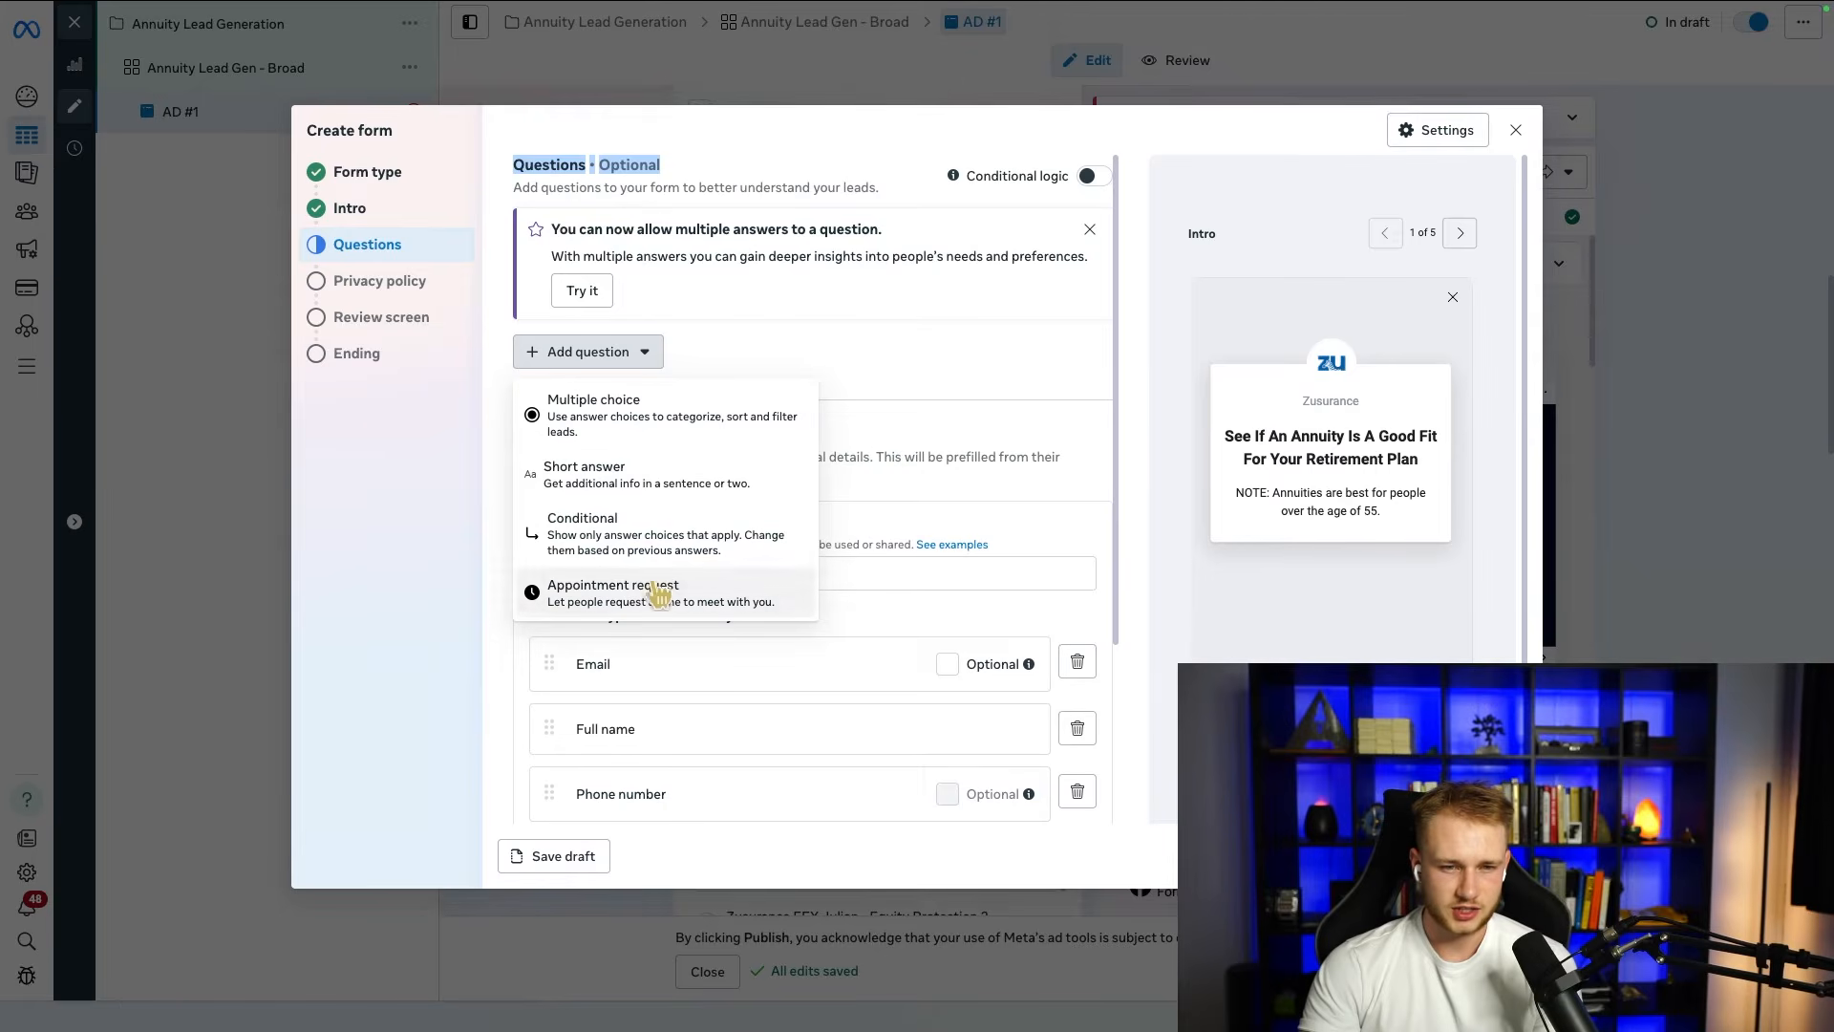
left_click(621, 417)
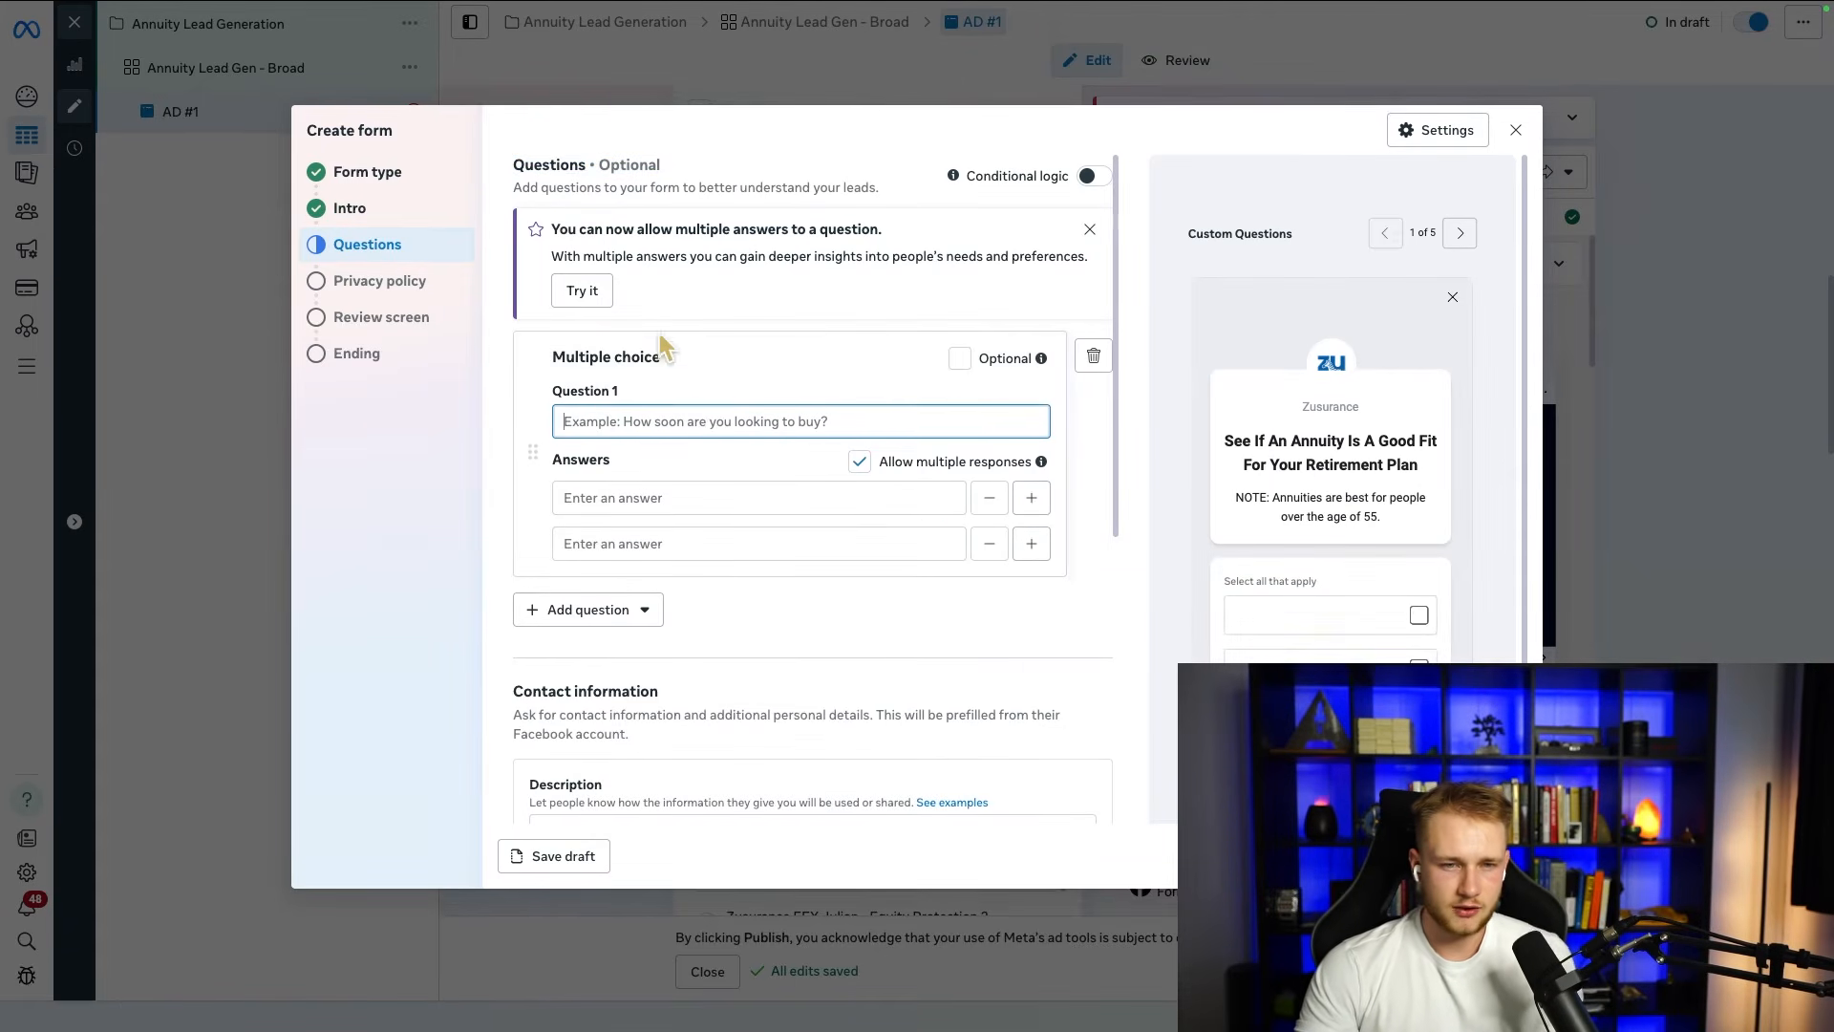
type("P")
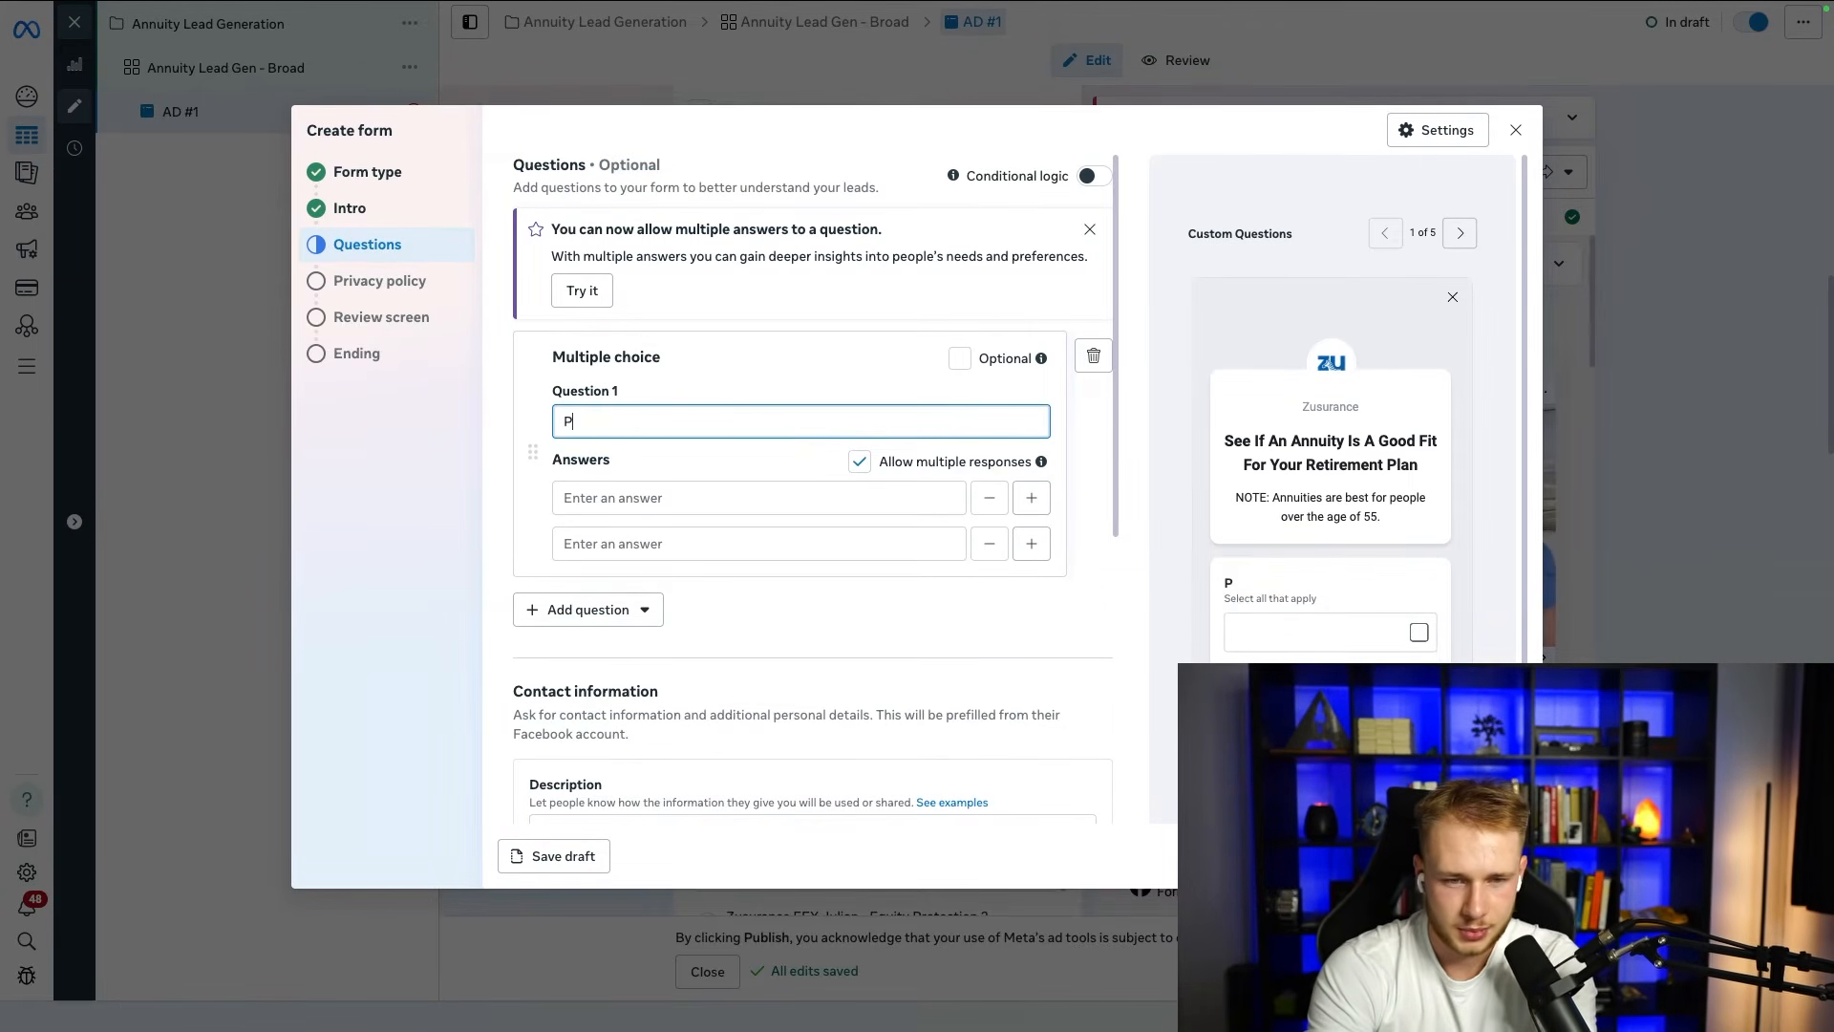
type("lease stima")
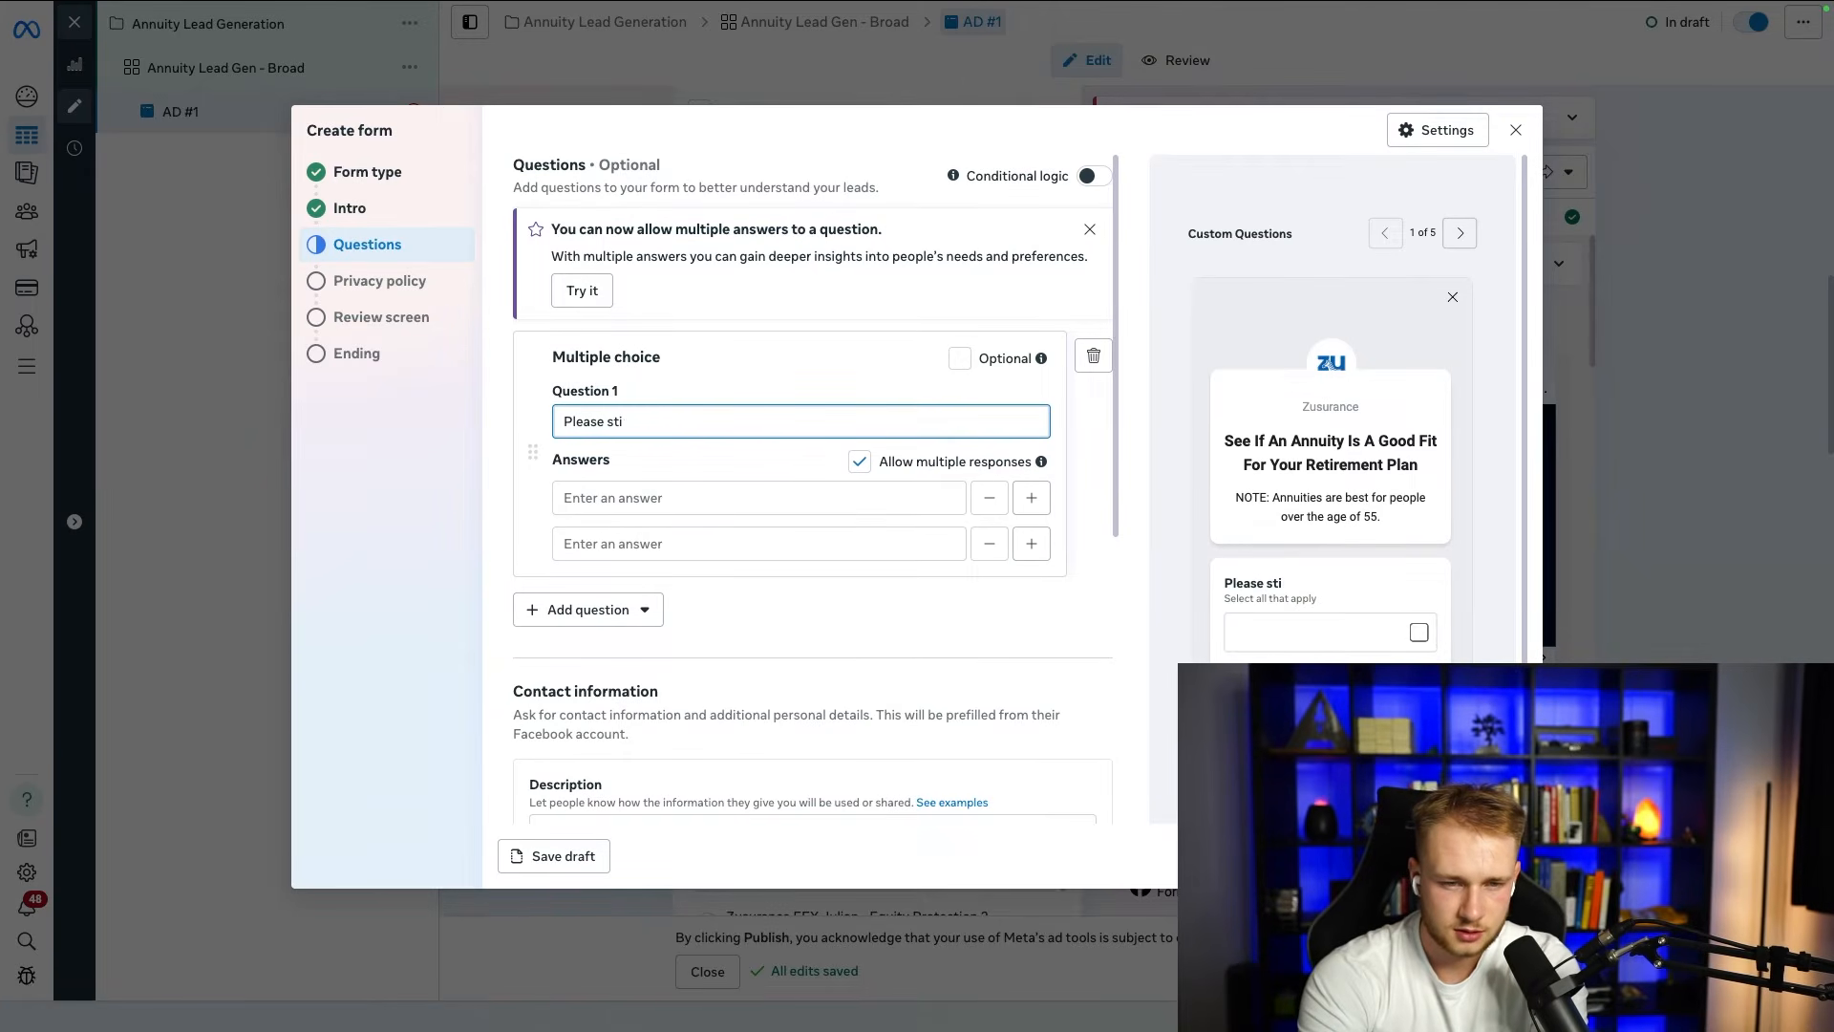
left_click(863, 463)
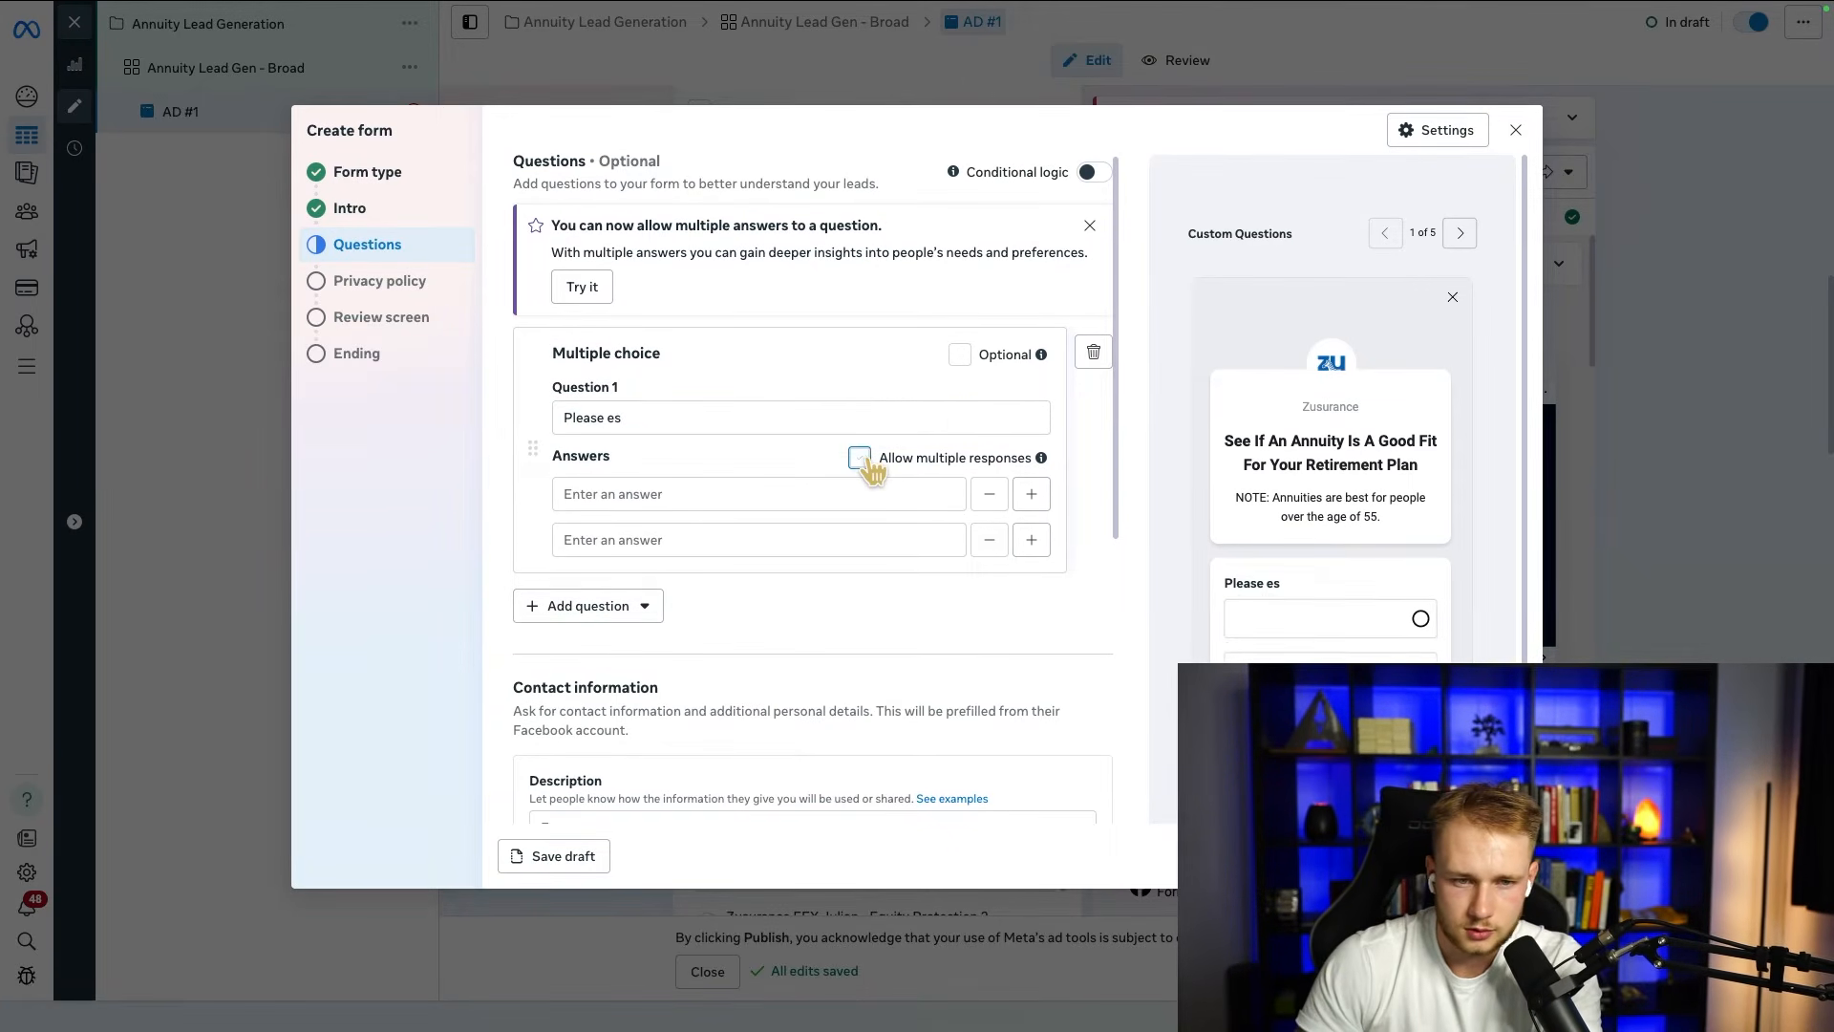
left_click(700, 417)
type("timate the ")
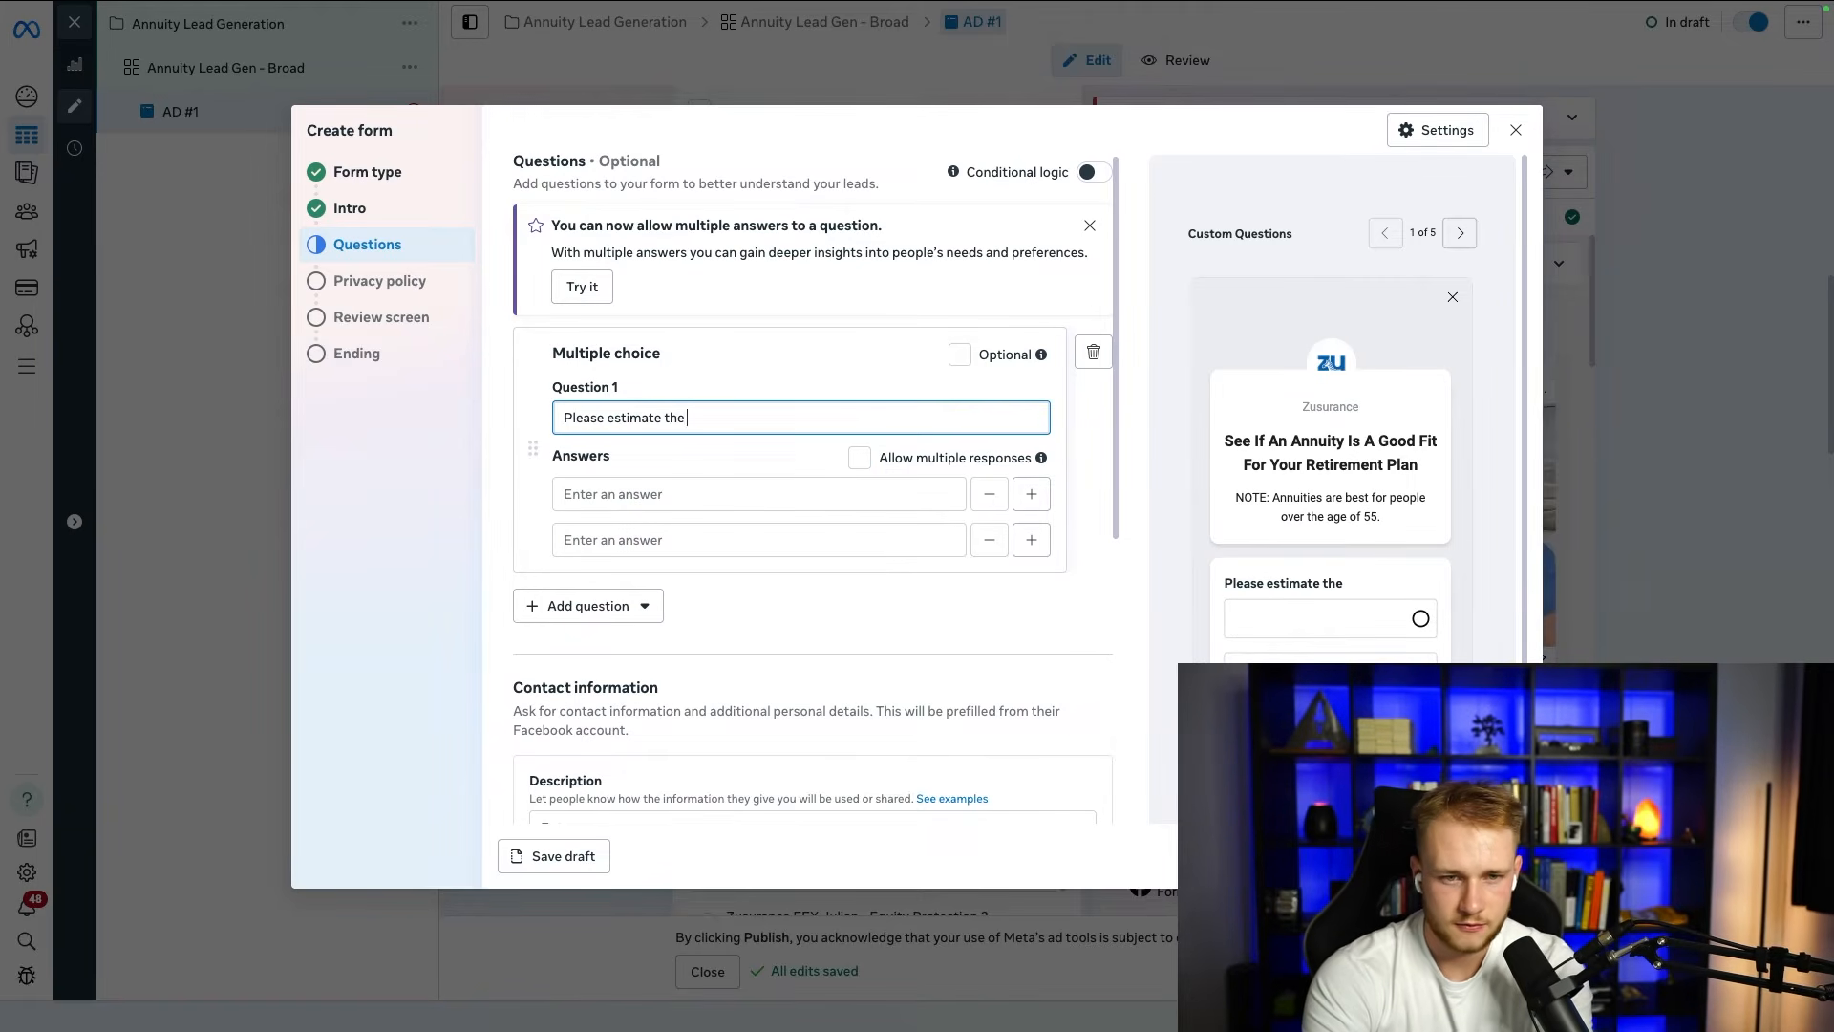
type("value of your retirement portfolio")
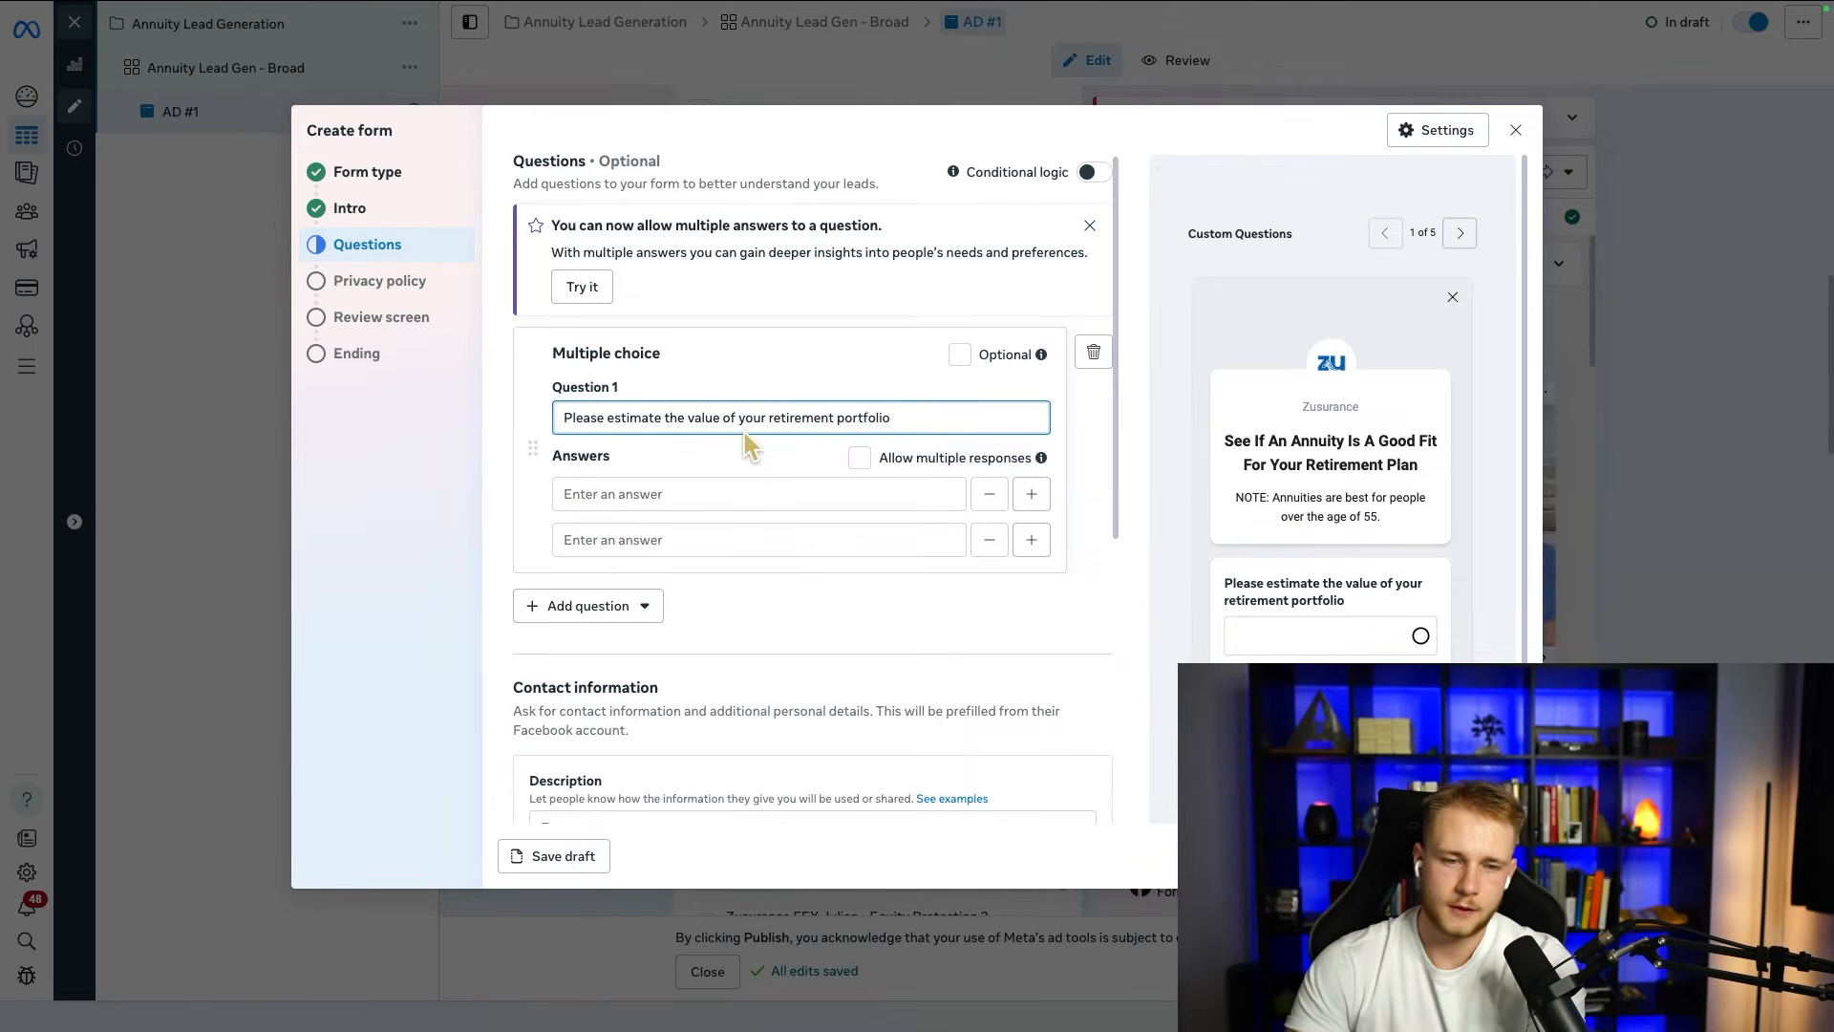
Step: Enter "Less than $250k" and "$250k - $500k" as the first two answers to the portfolio value question
left_click(789, 492)
type("LE")
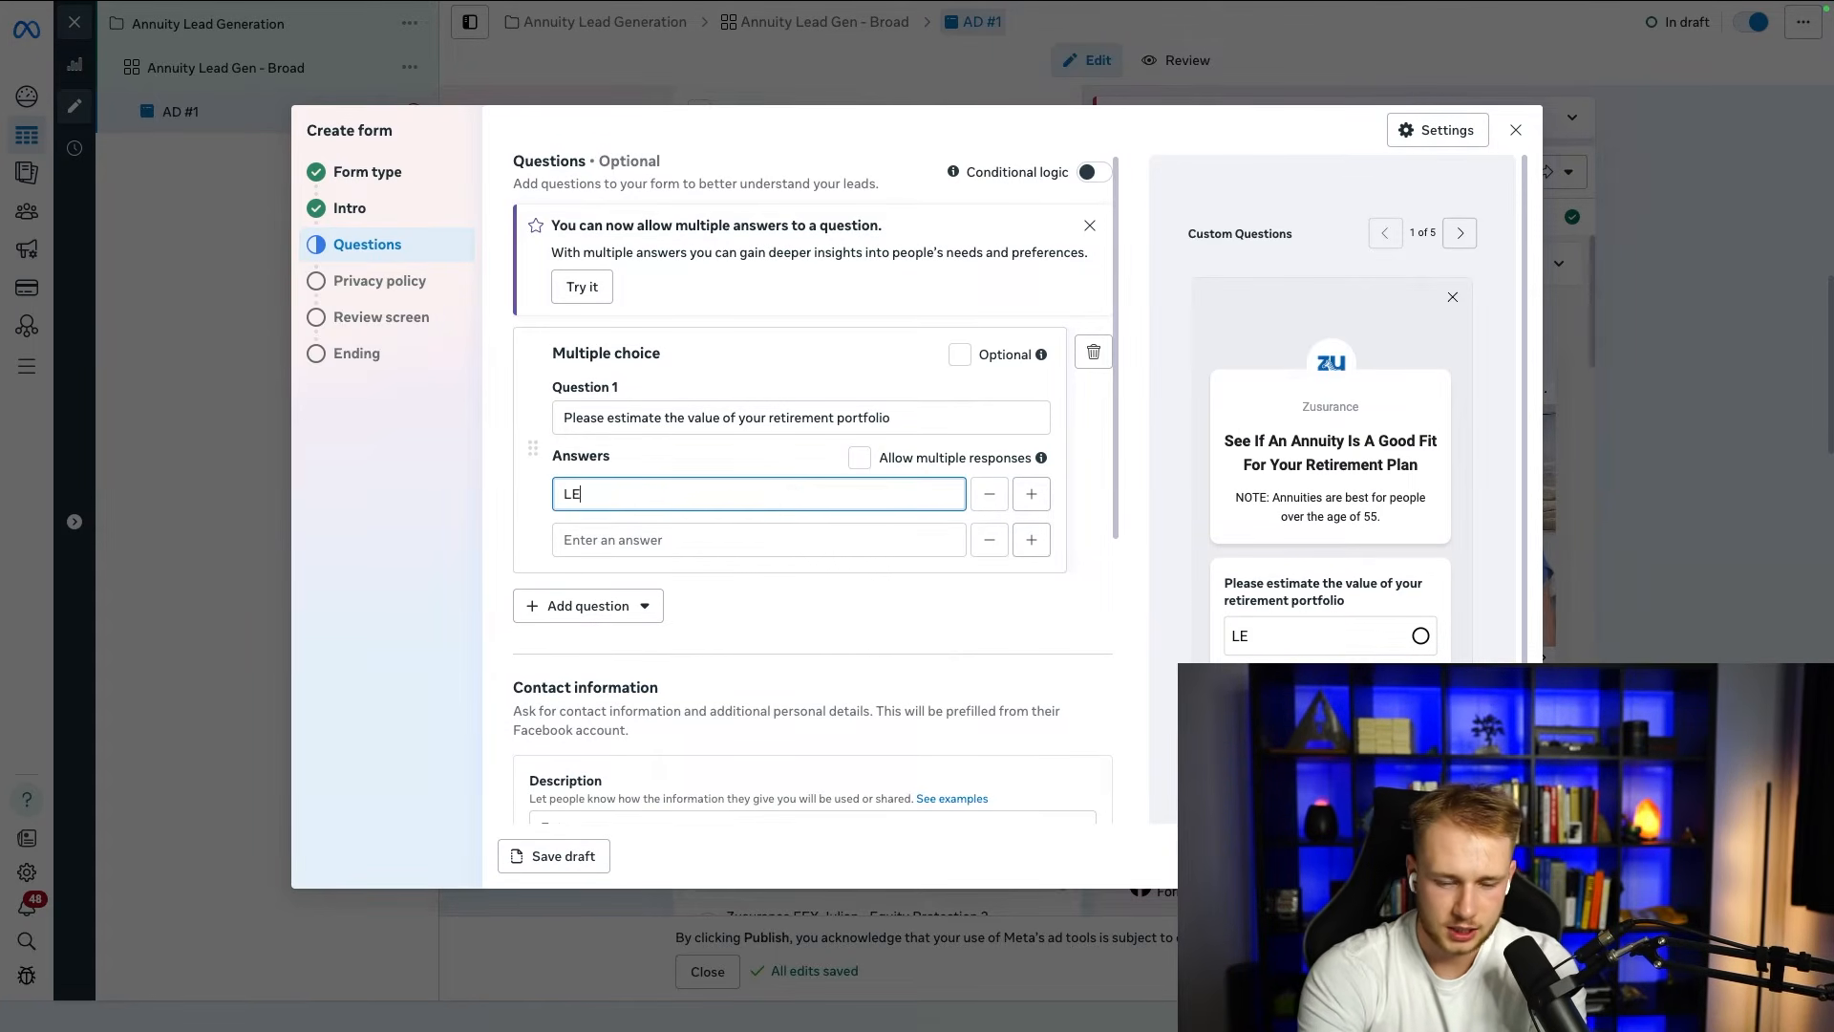
type("ss than $250k")
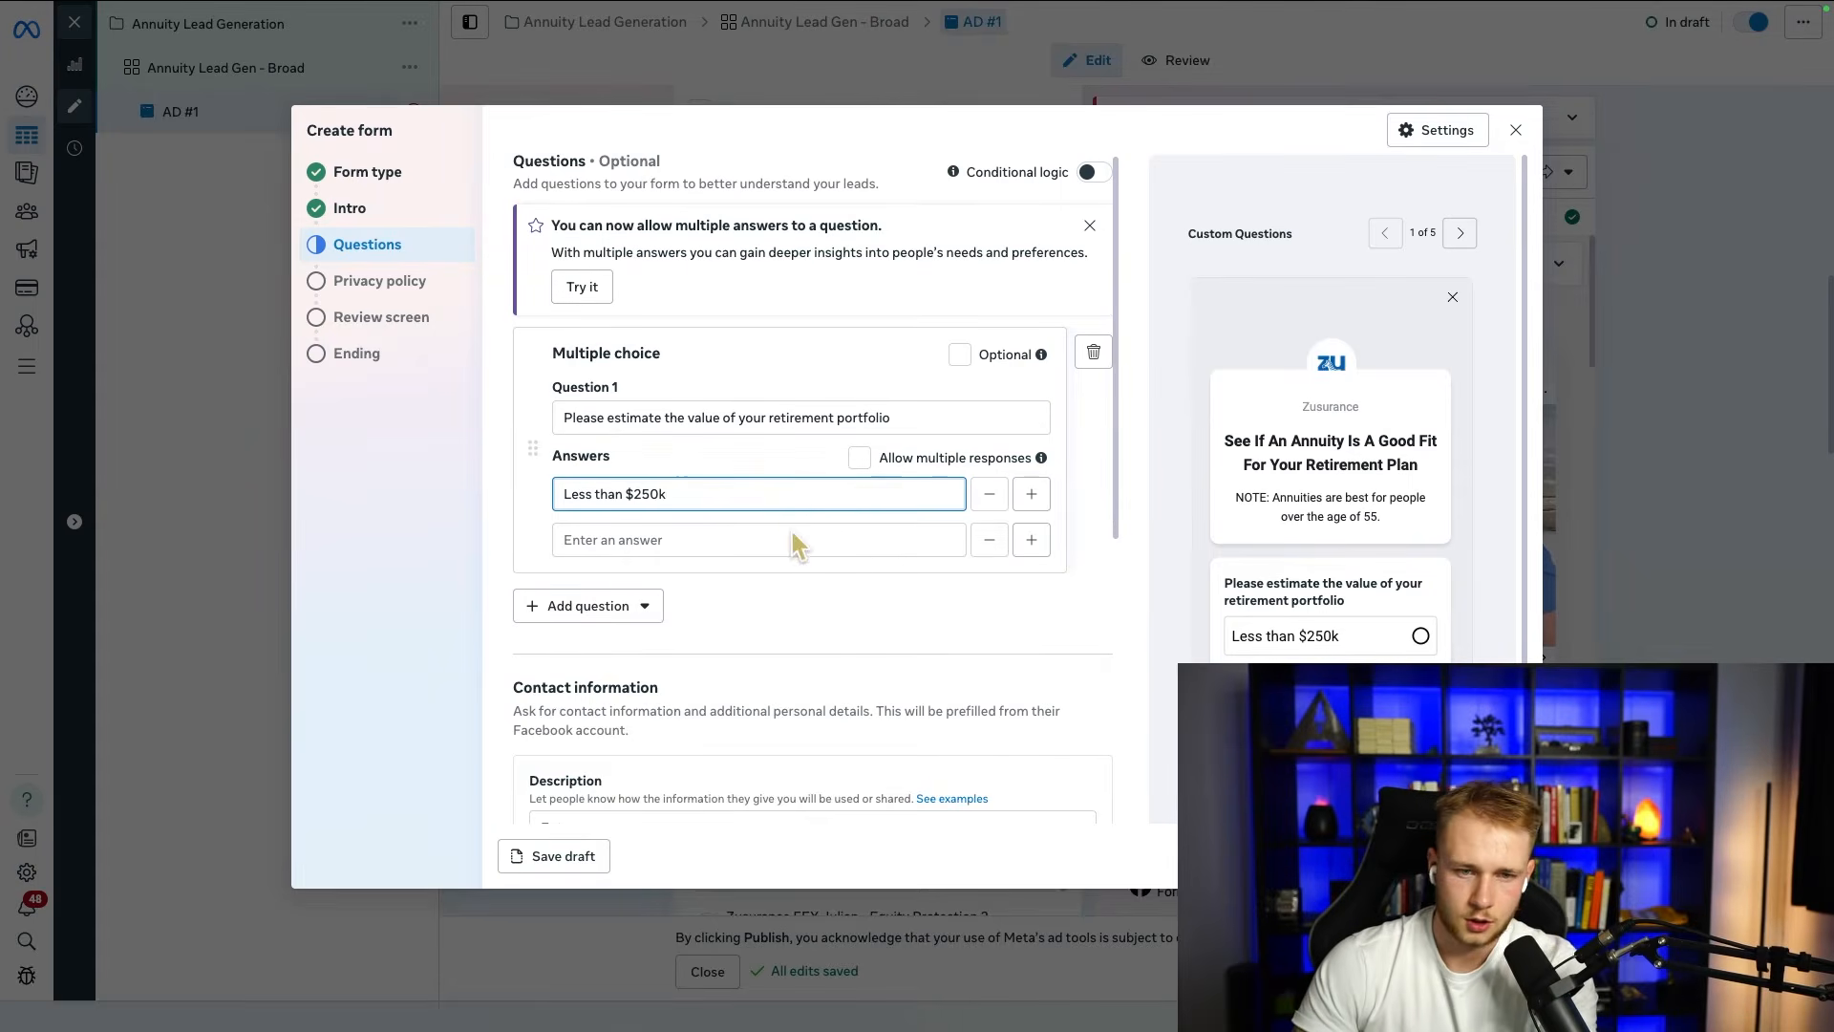
left_click(792, 540)
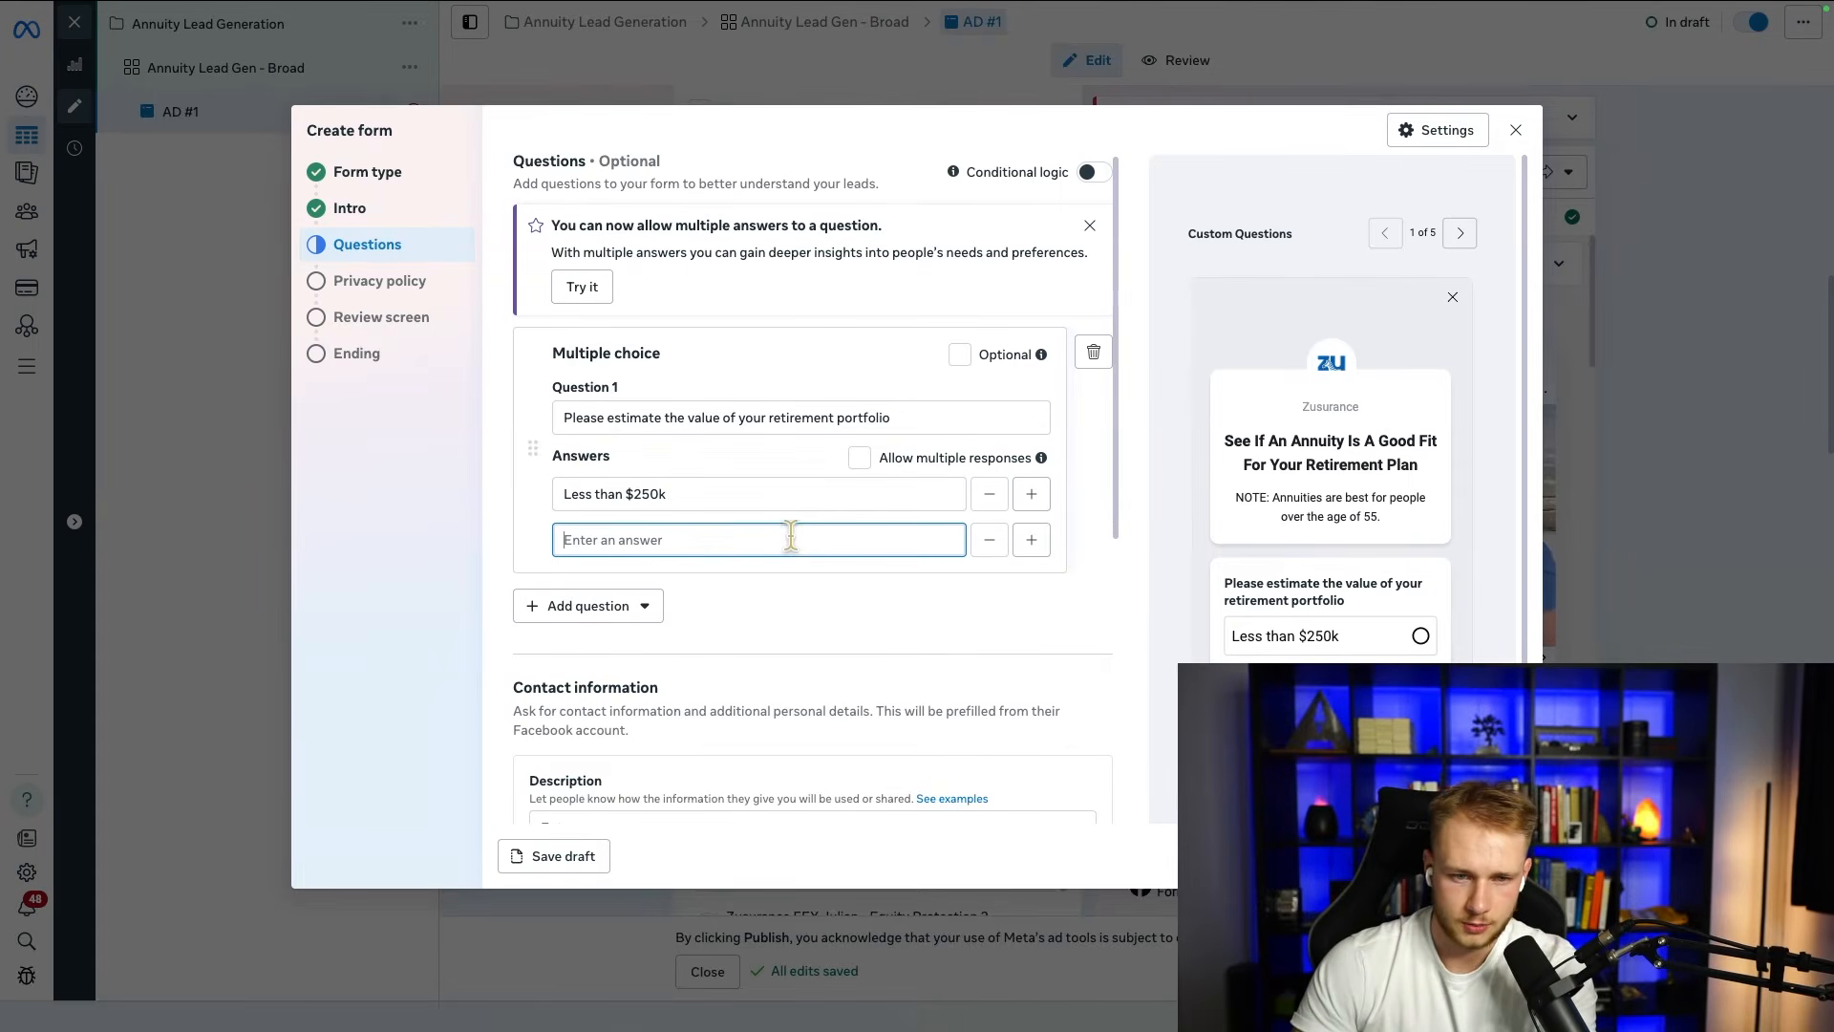
type("$250k. - 500k")
left_click(611, 540)
key("BackSpace")
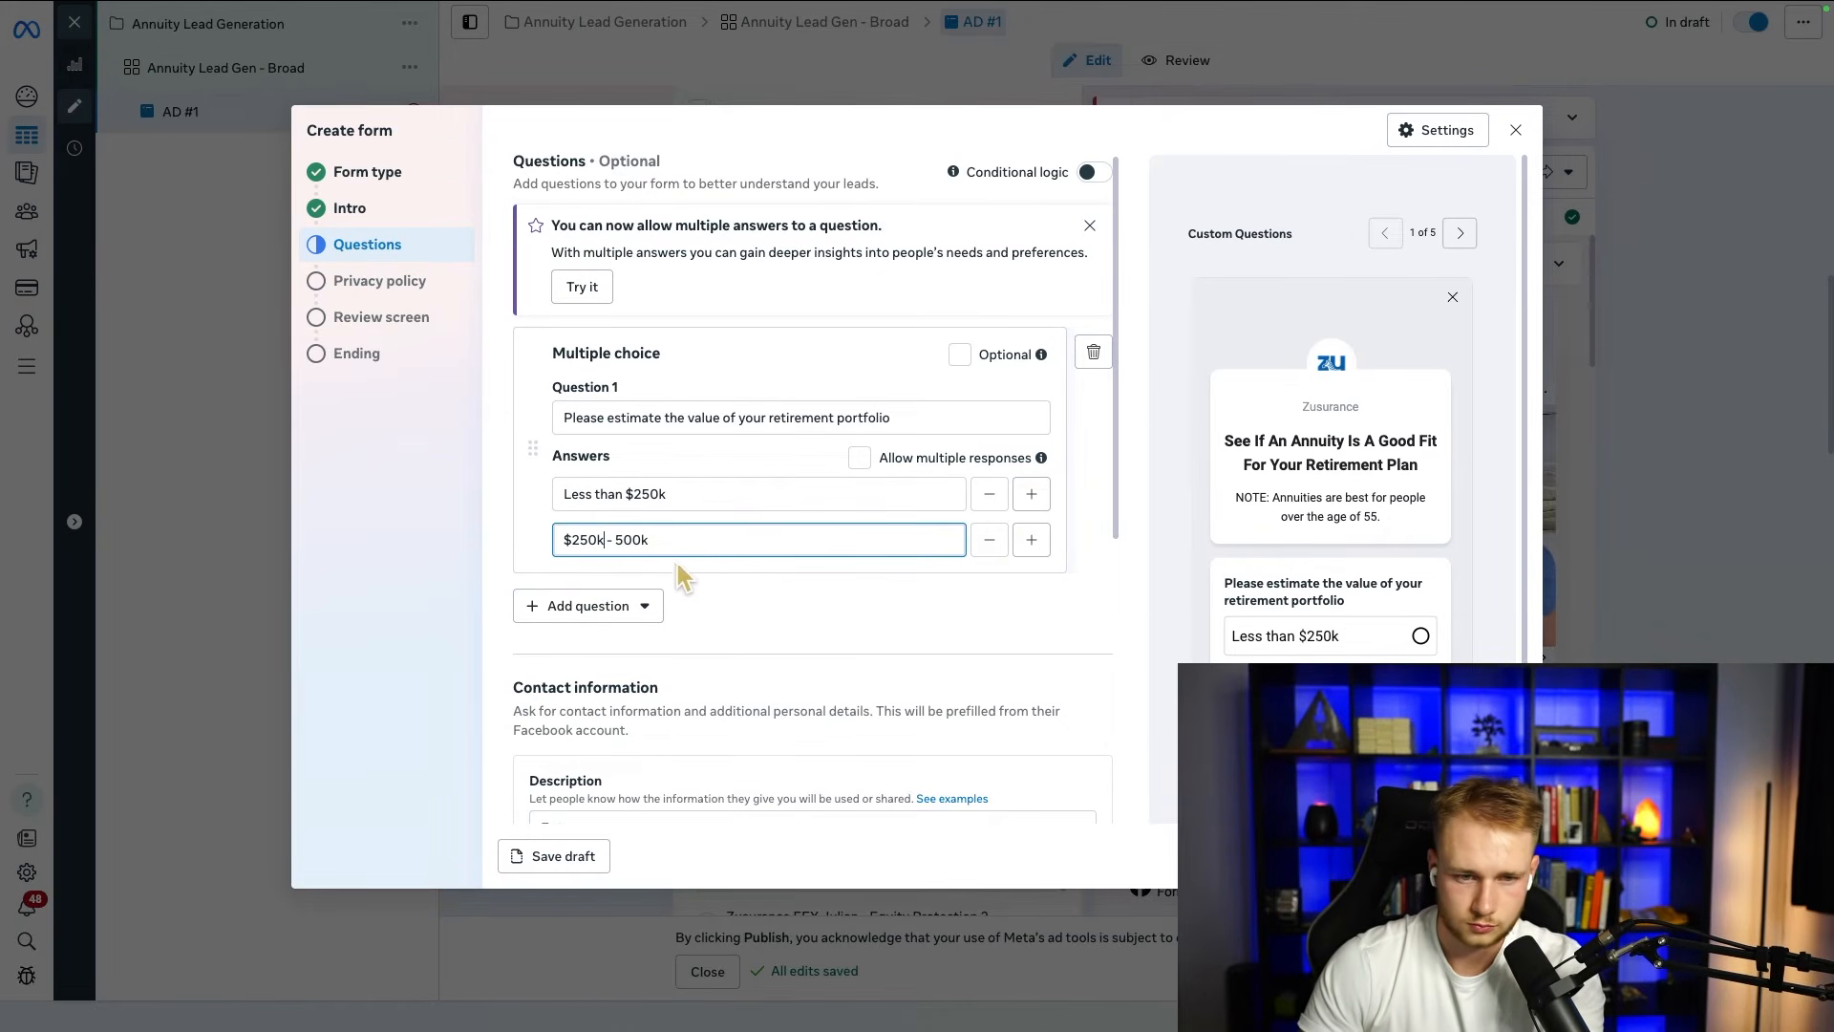
type("$")
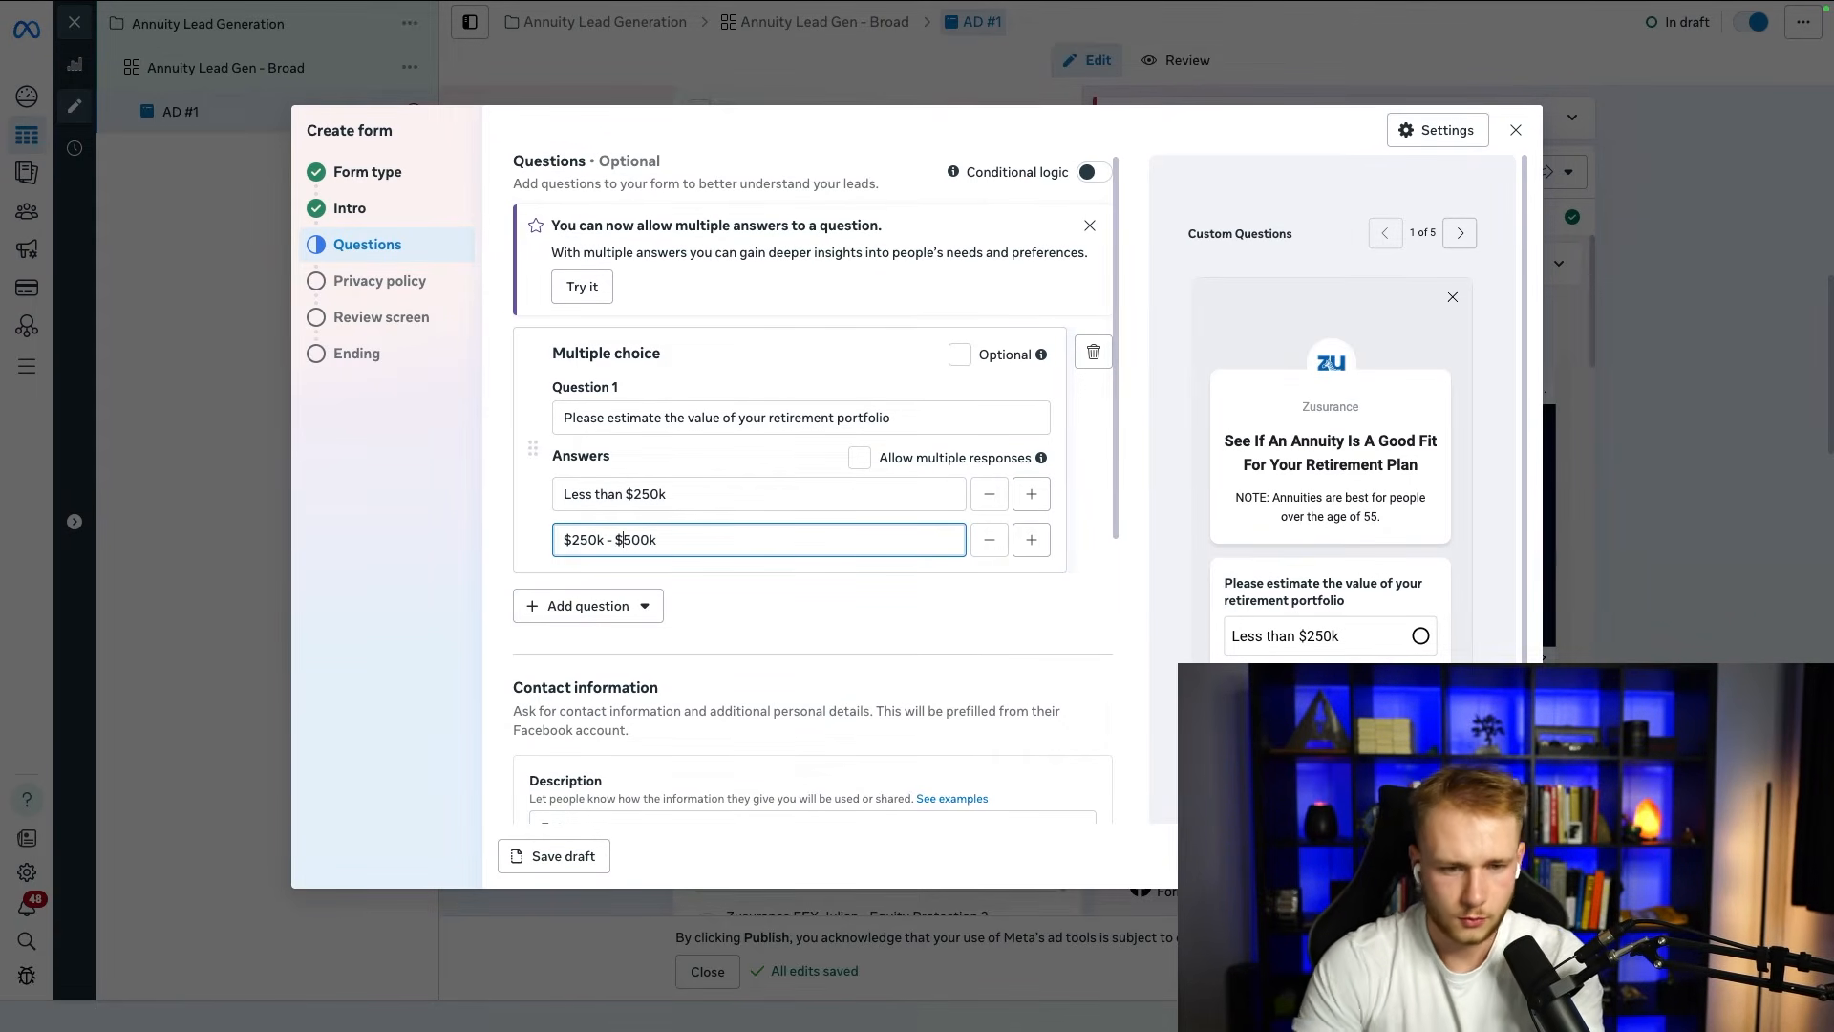
Step: Add a third answer "$500k - $1,000,000" to the portfolio value question
left_click(636, 604)
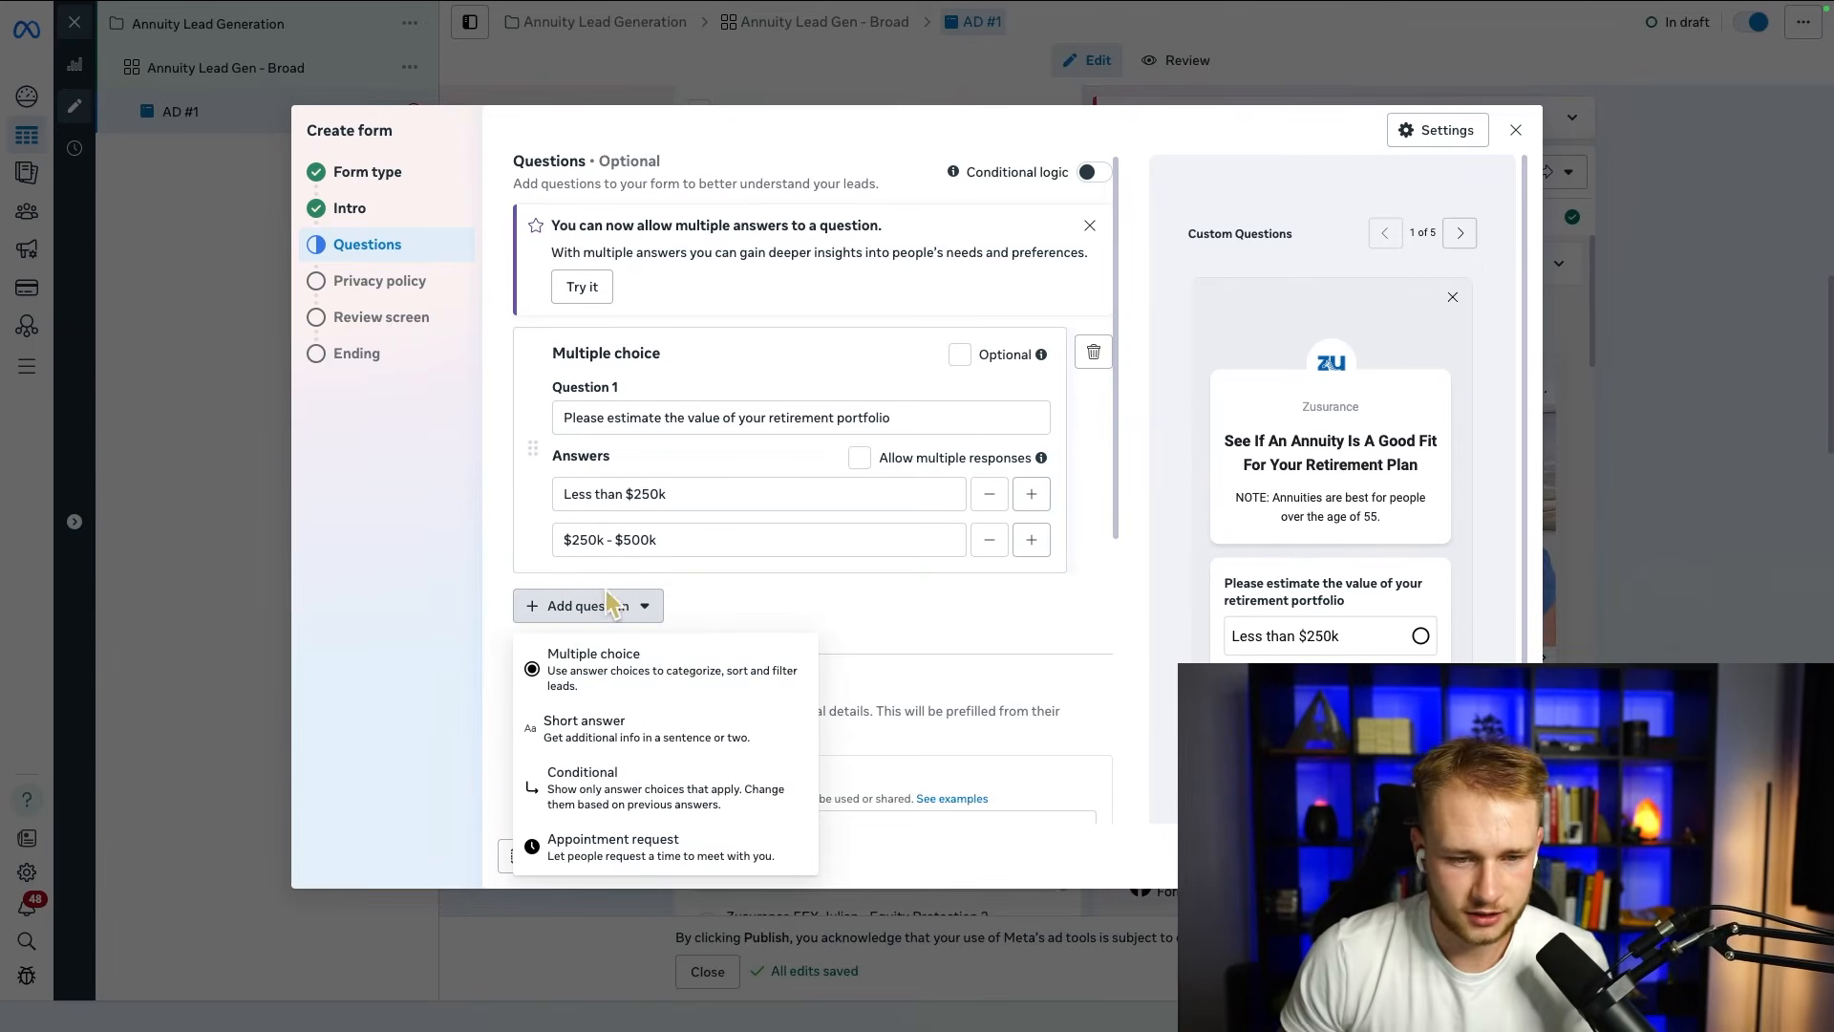
left_click(1030, 540)
left_click(708, 586)
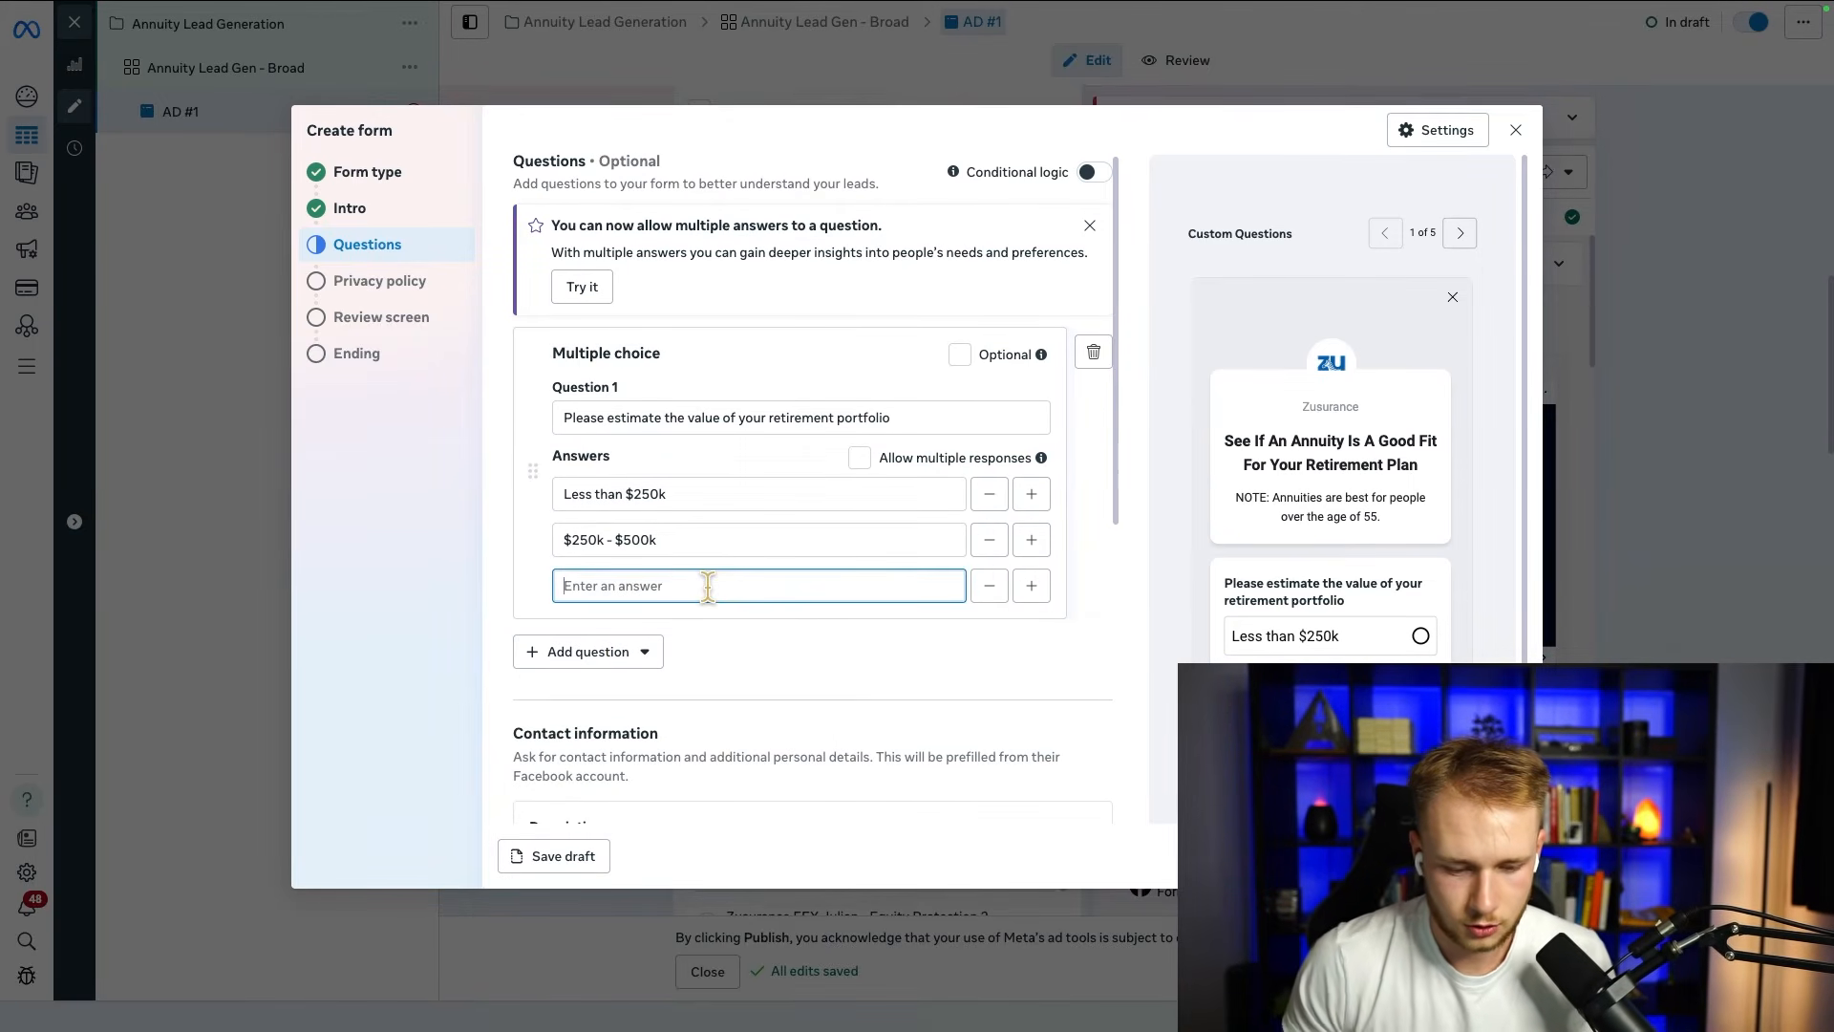
type("$500k - $")
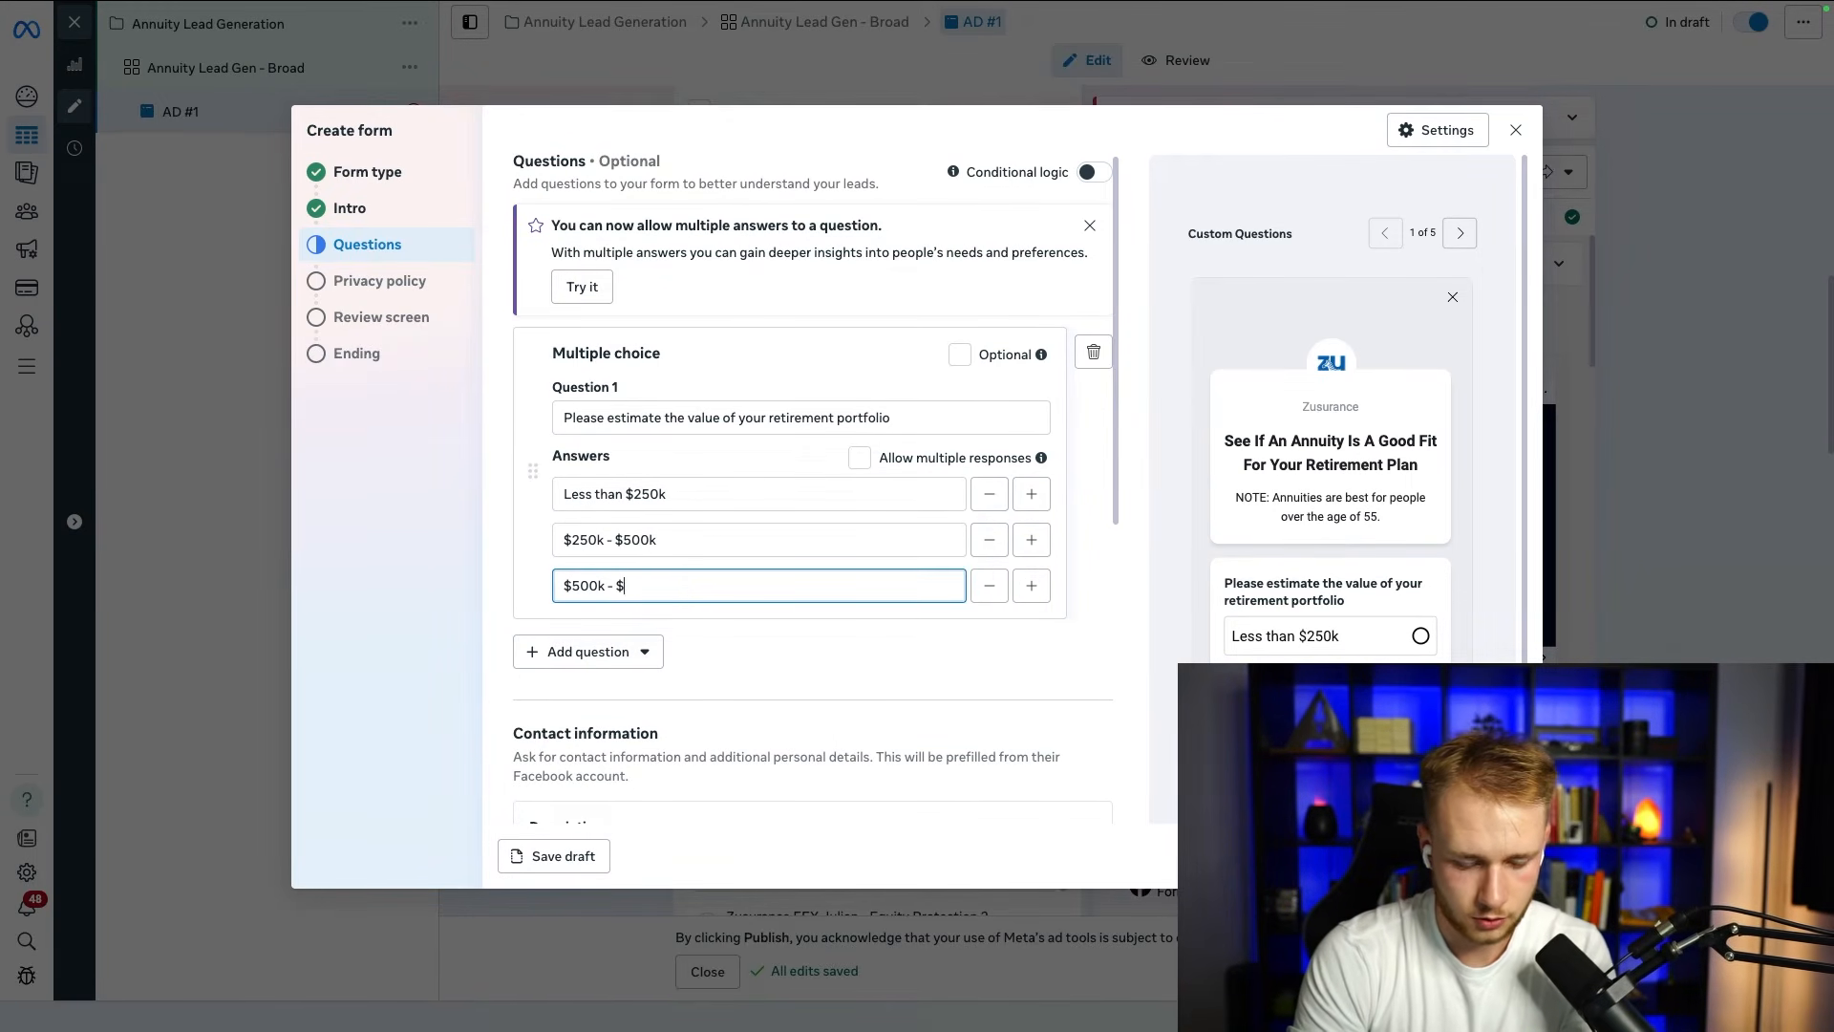
type("1,00,")
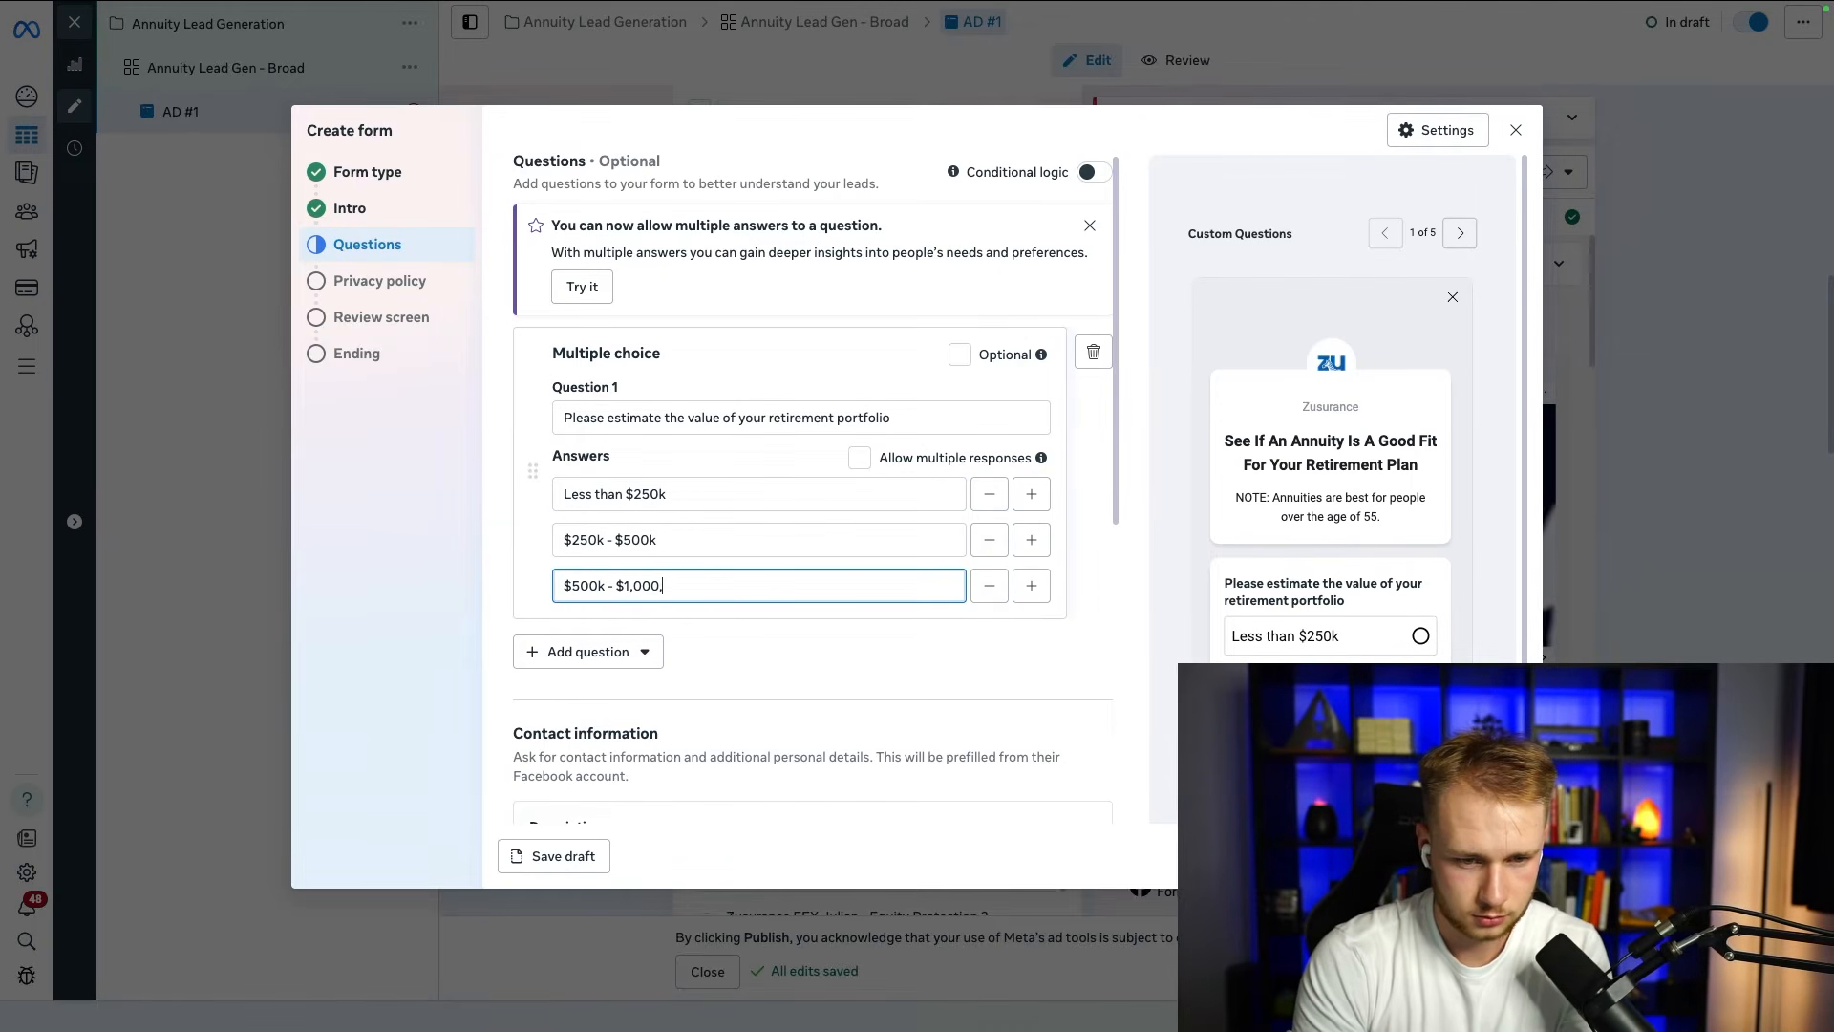
type("0,000")
Step: Add the fourth and fifth portfolio value answers, "$1,000,000 - $2,000,000" and "$2,000,000+"
left_click(1031, 586)
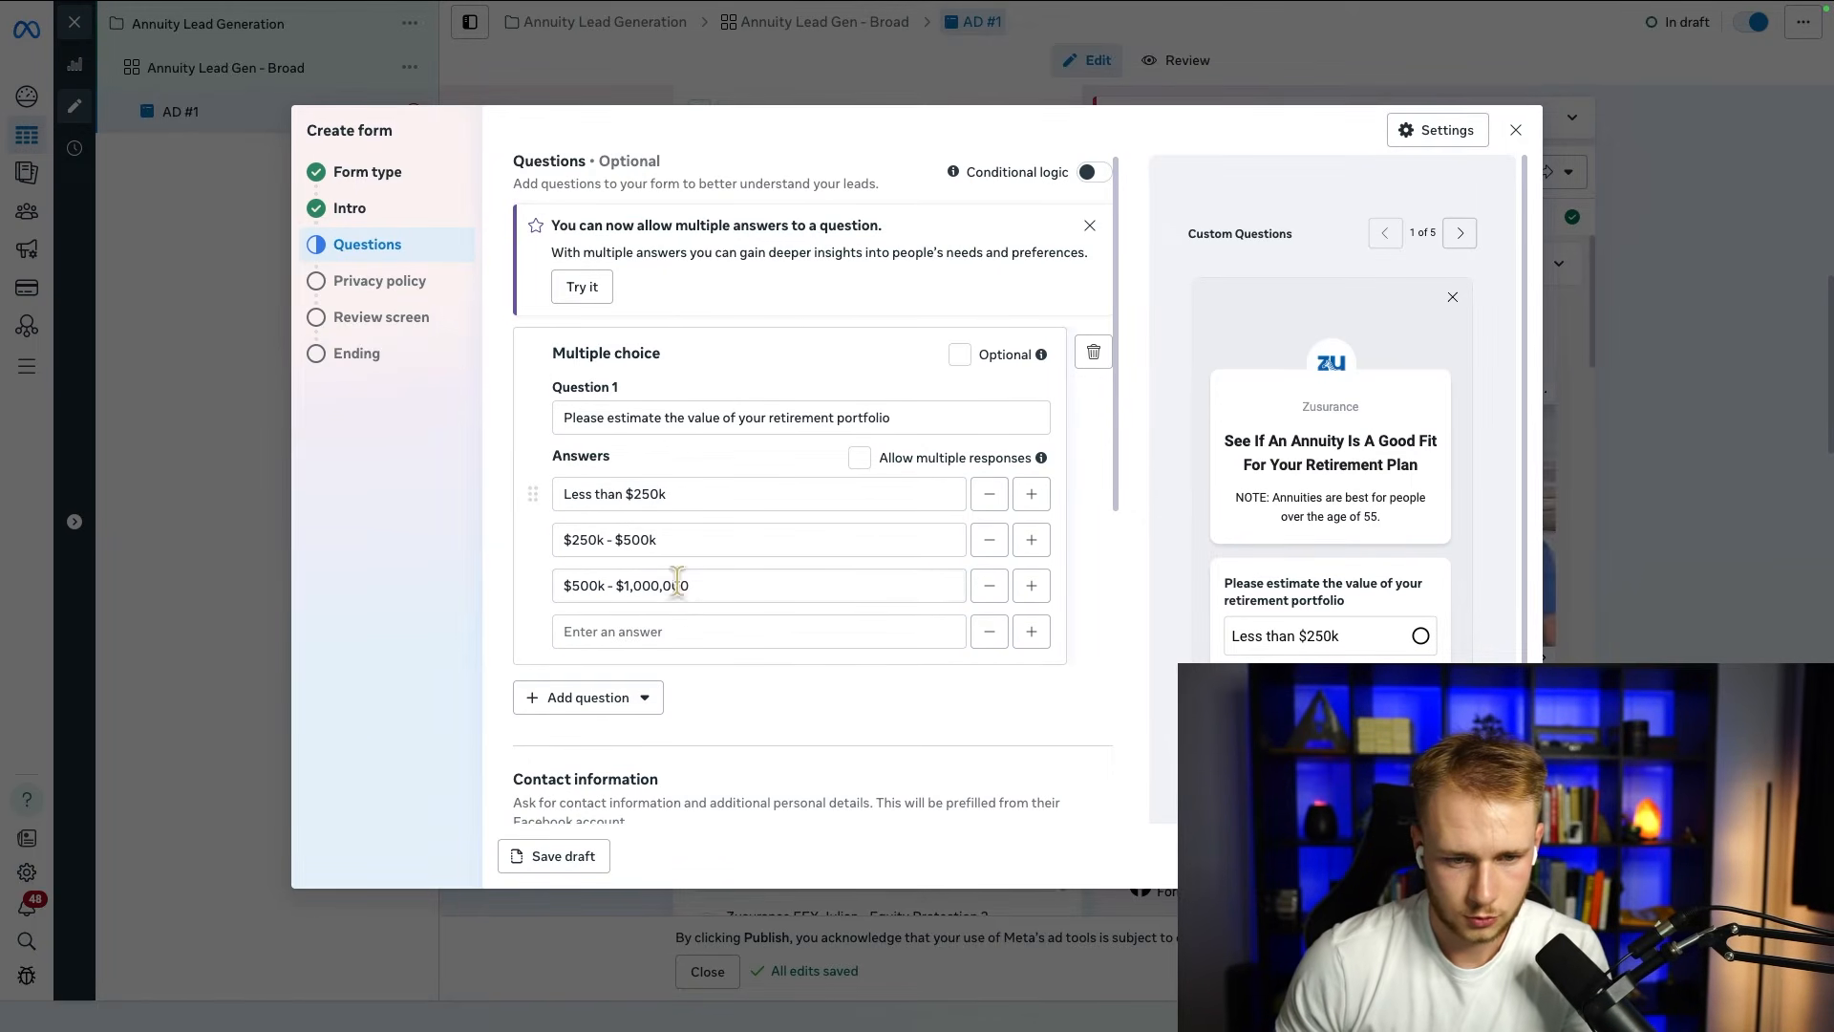
left_click(668, 626)
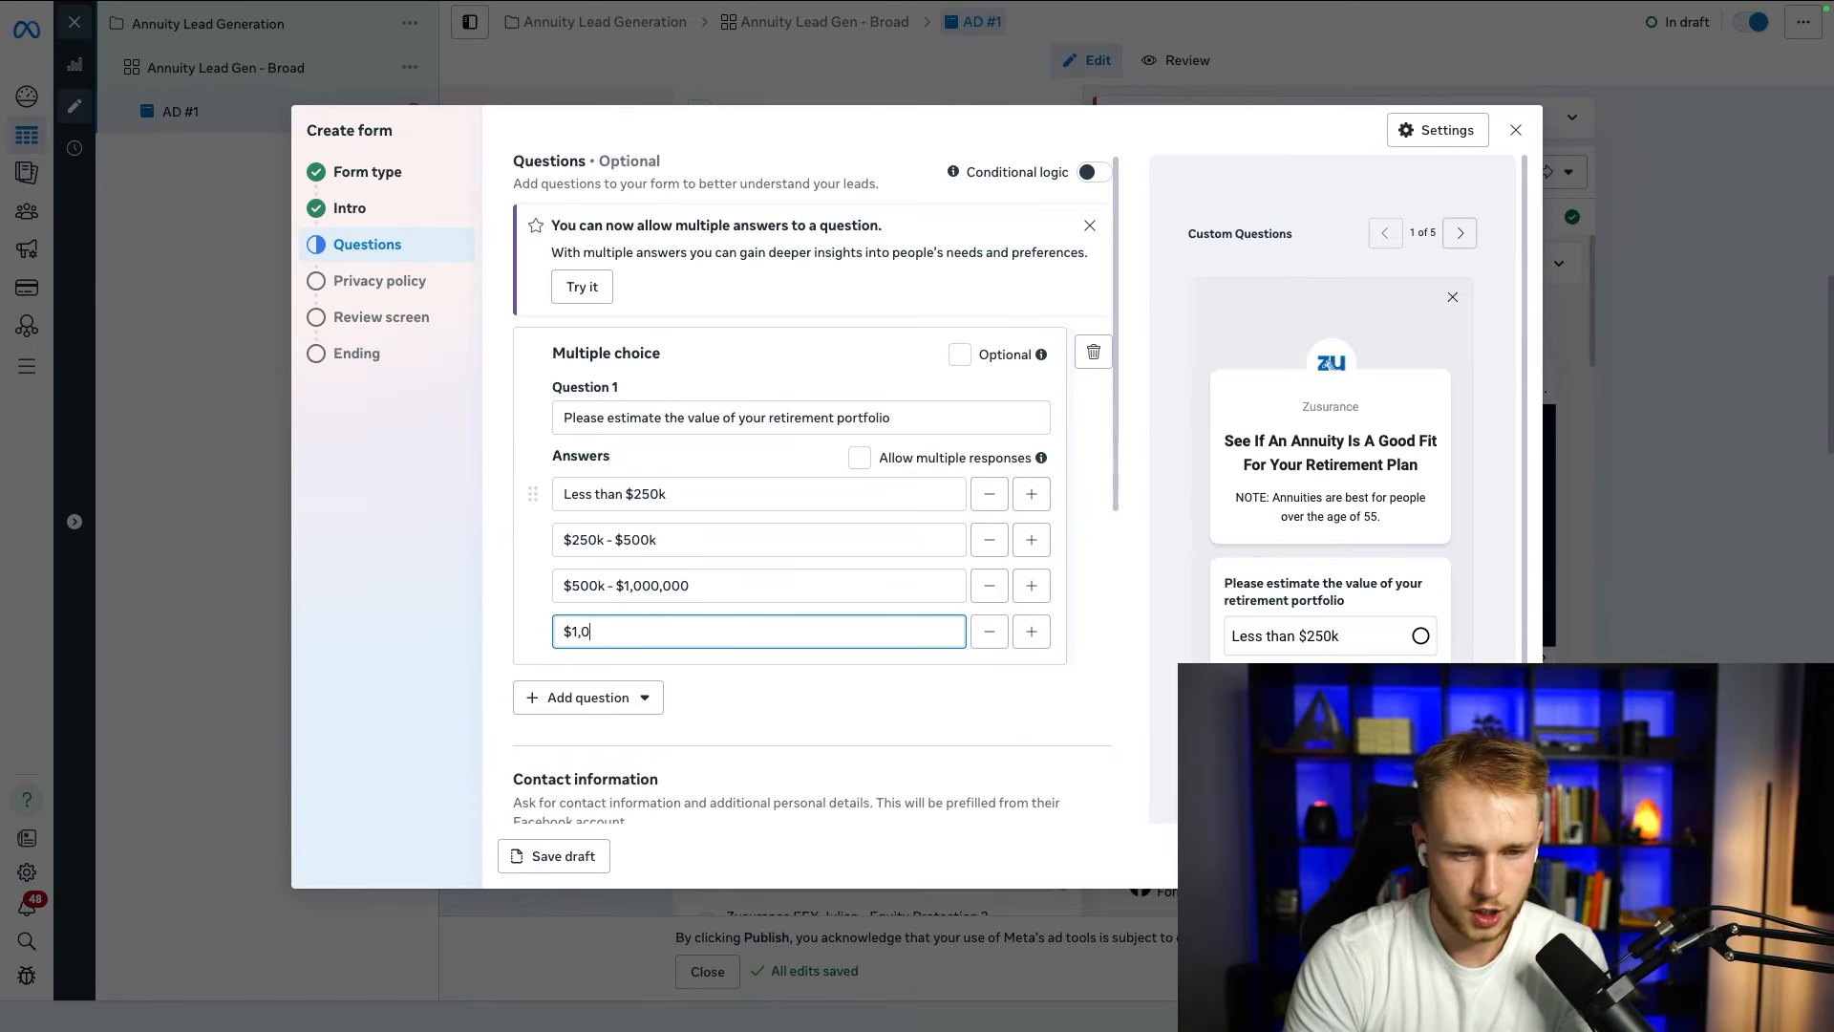
type("$1,000,000 - @")
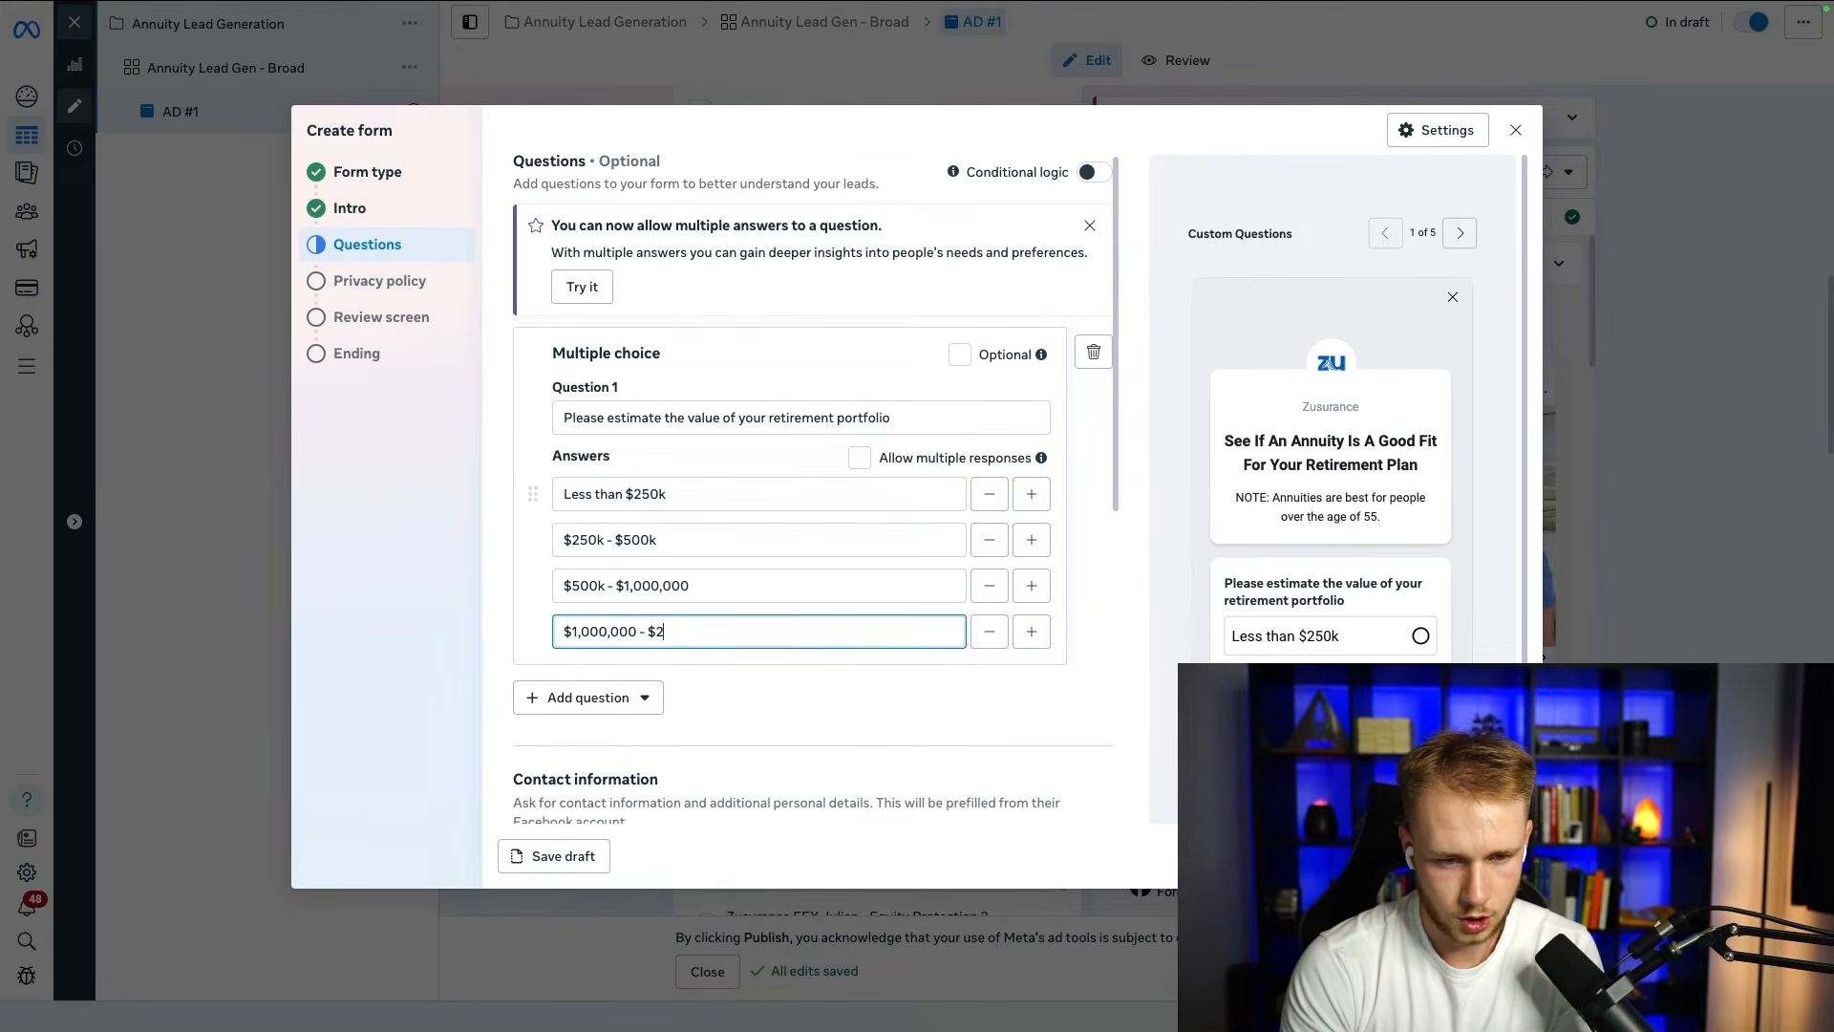
type("2,000,000")
left_click(1030, 631)
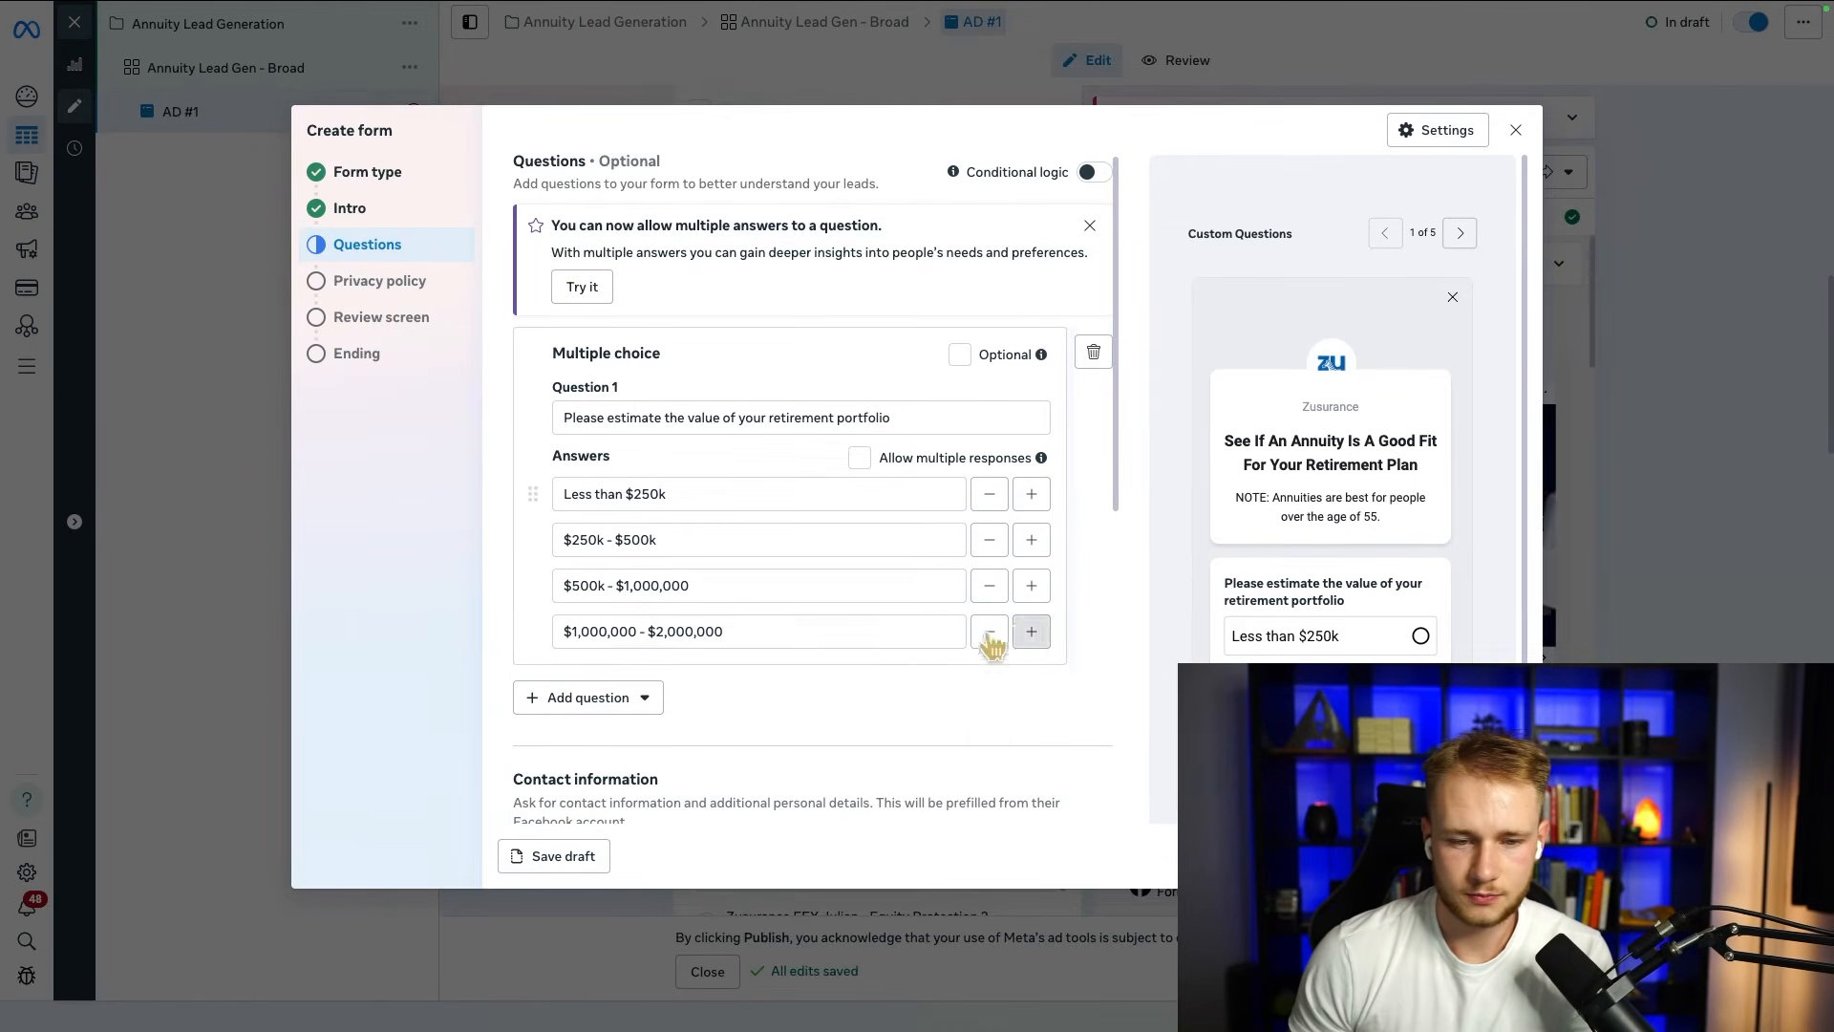
left_click(703, 690)
type("$2,000,000")
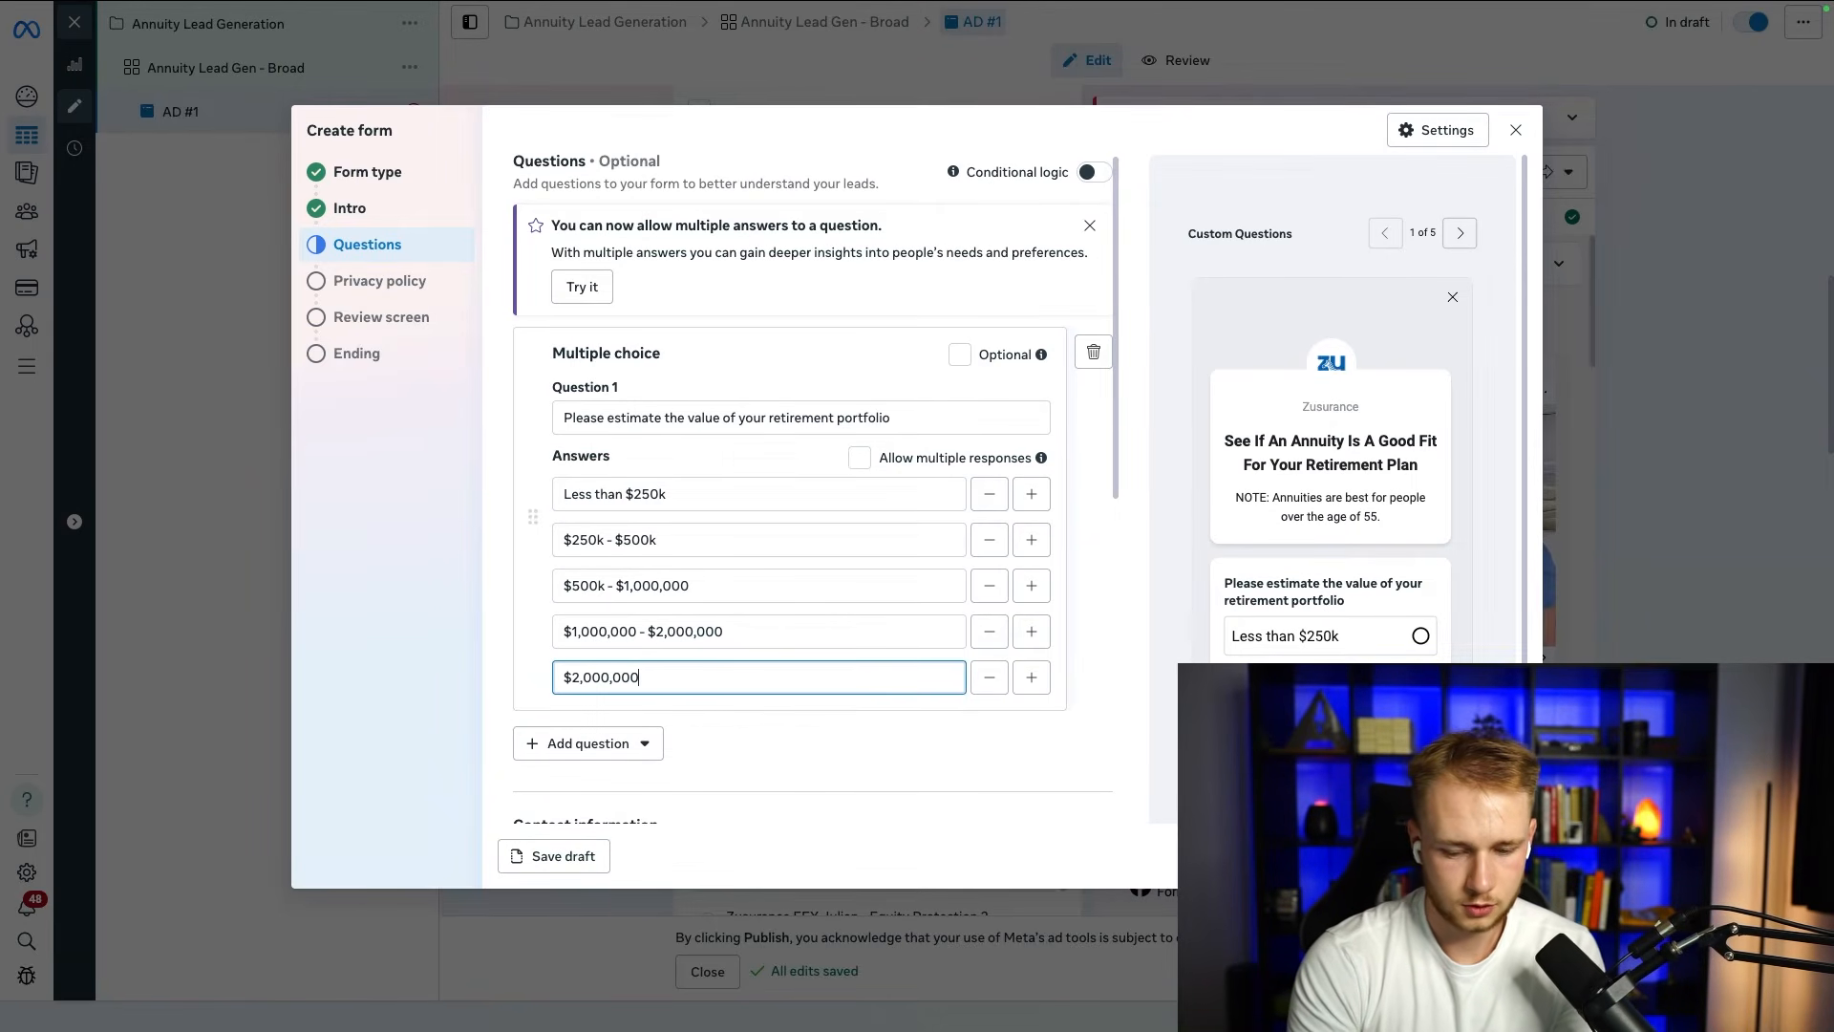
type("+")
left_click(523, 492)
scroll(1285, 597, "down", 3)
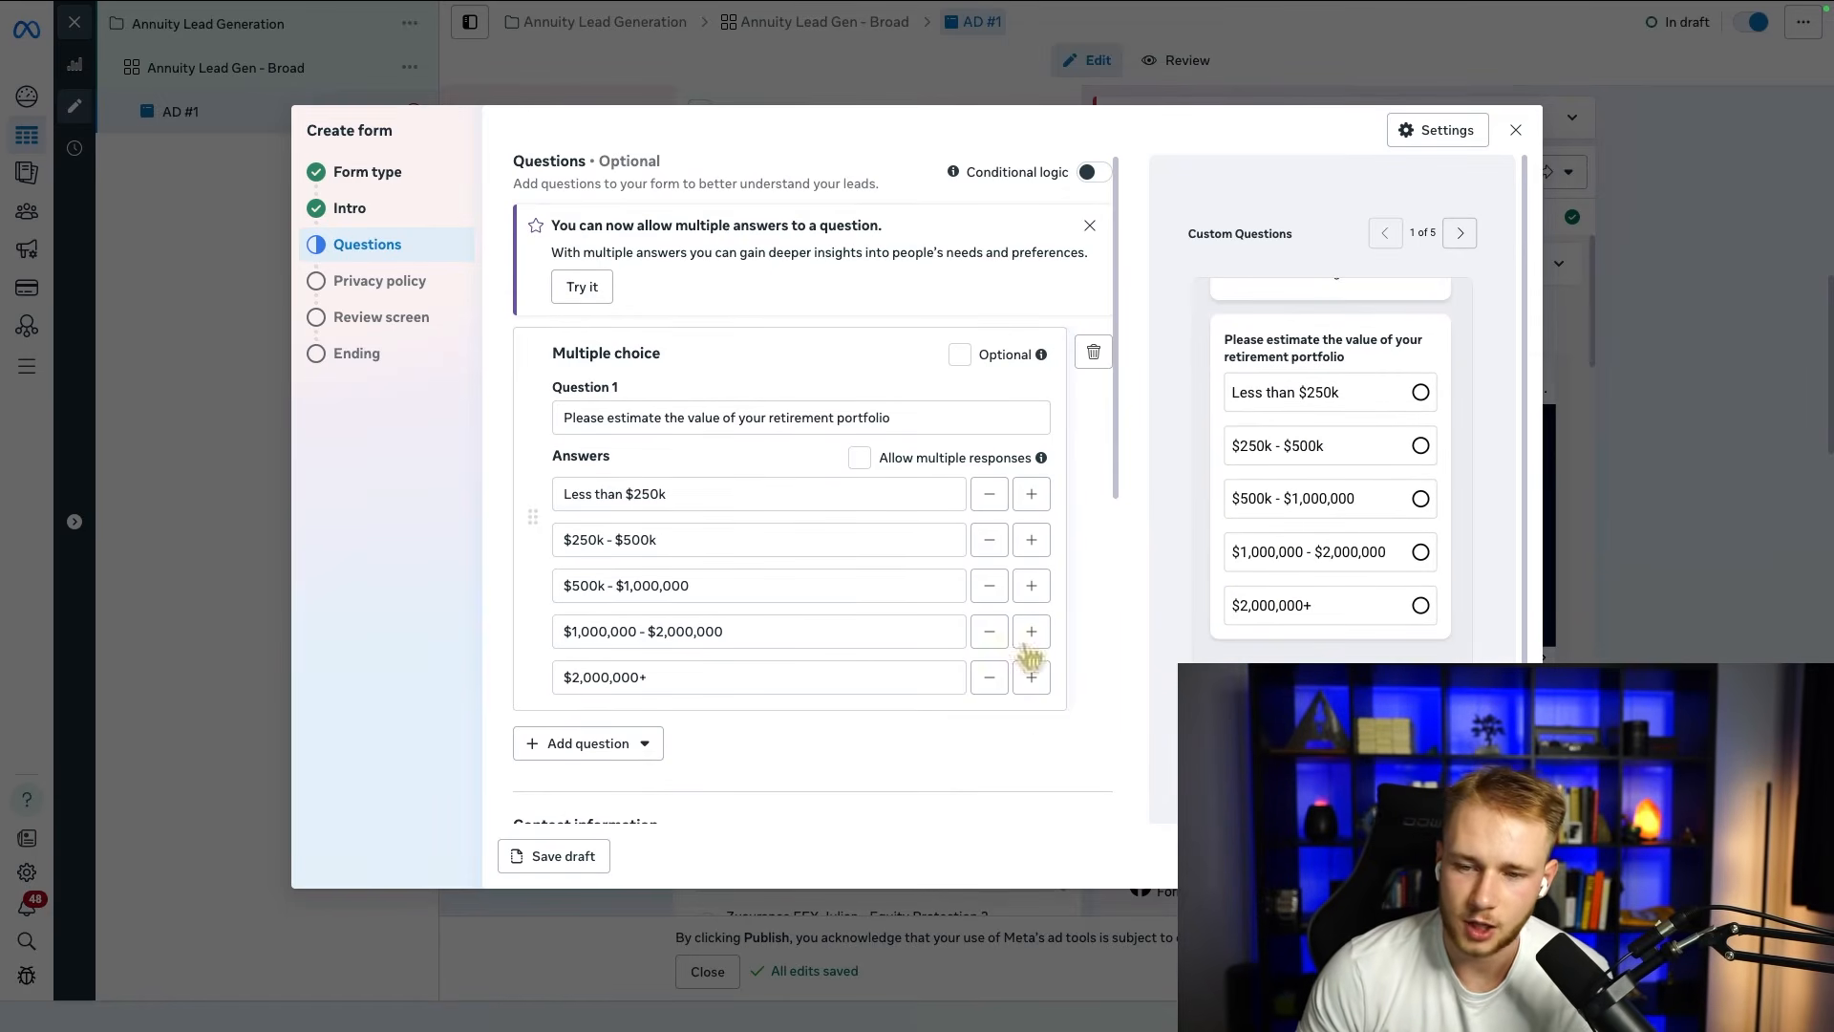
Step: Add a second multiple choice question, "Are you currently retired?", to the form
scroll(708, 633, "down", 5)
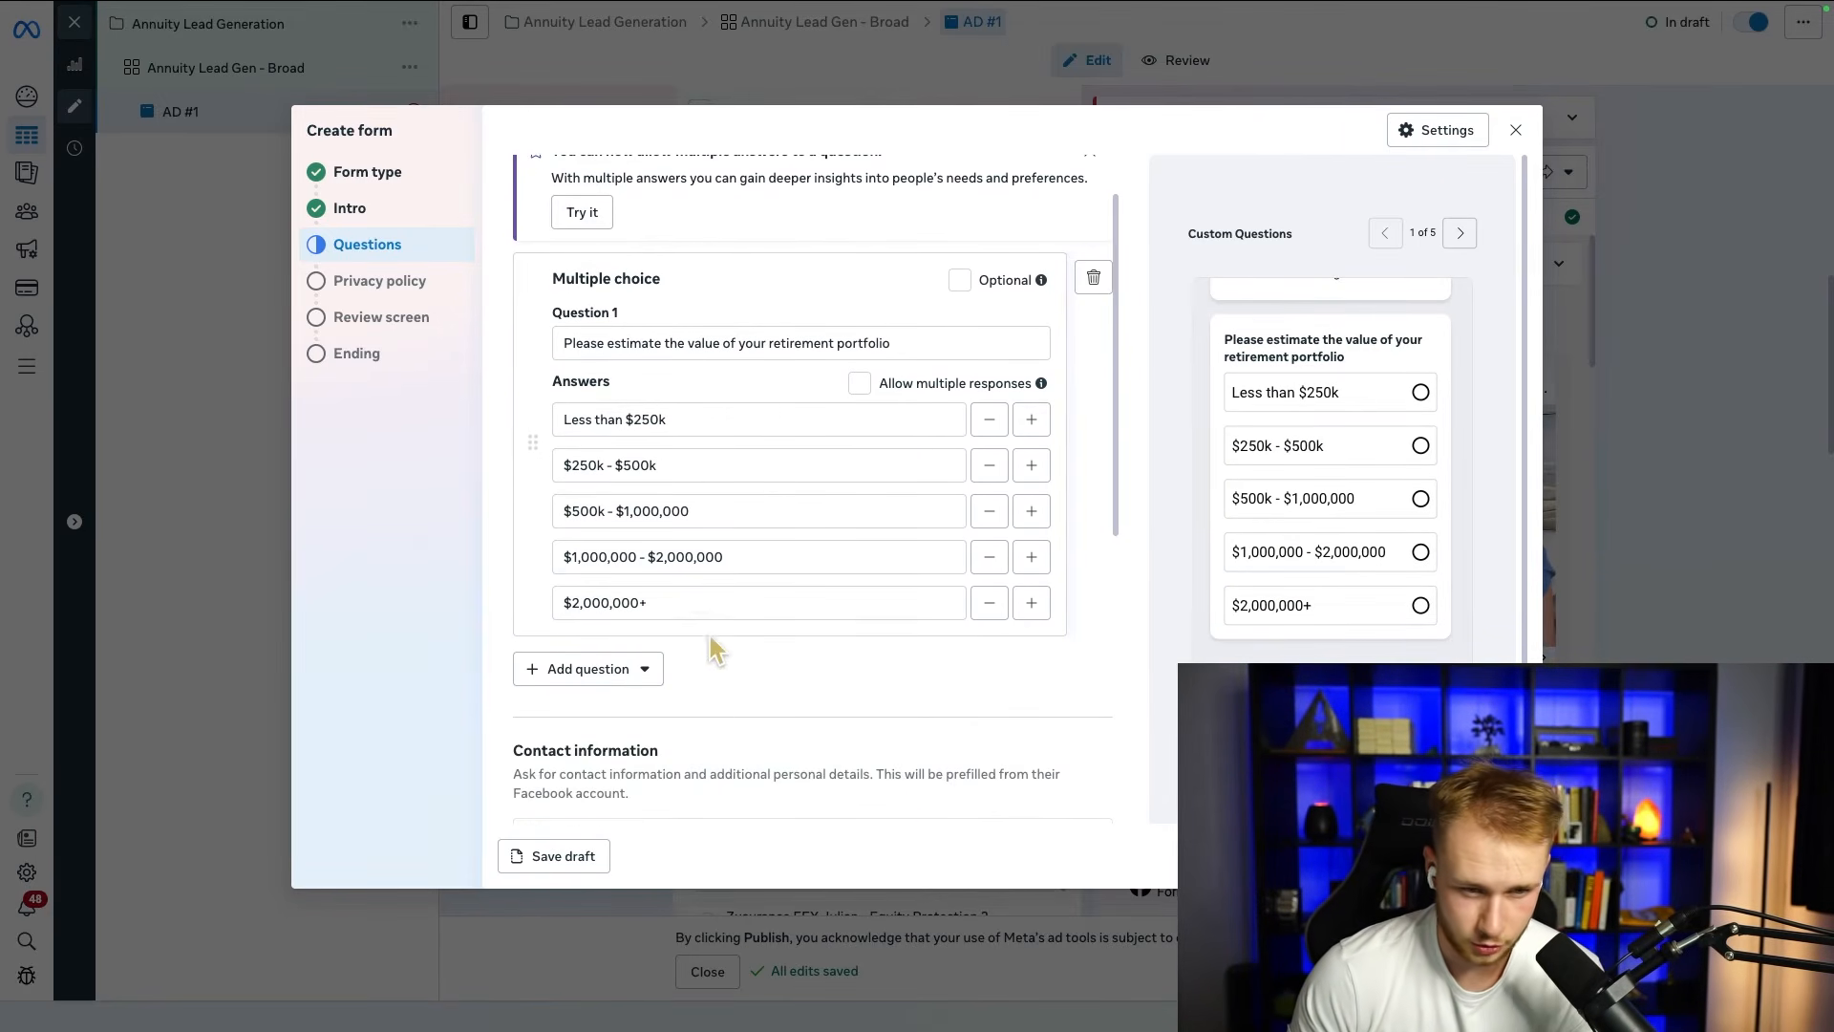
scroll(664, 497, "down", 1)
triple_click(670, 596)
left_click(695, 666)
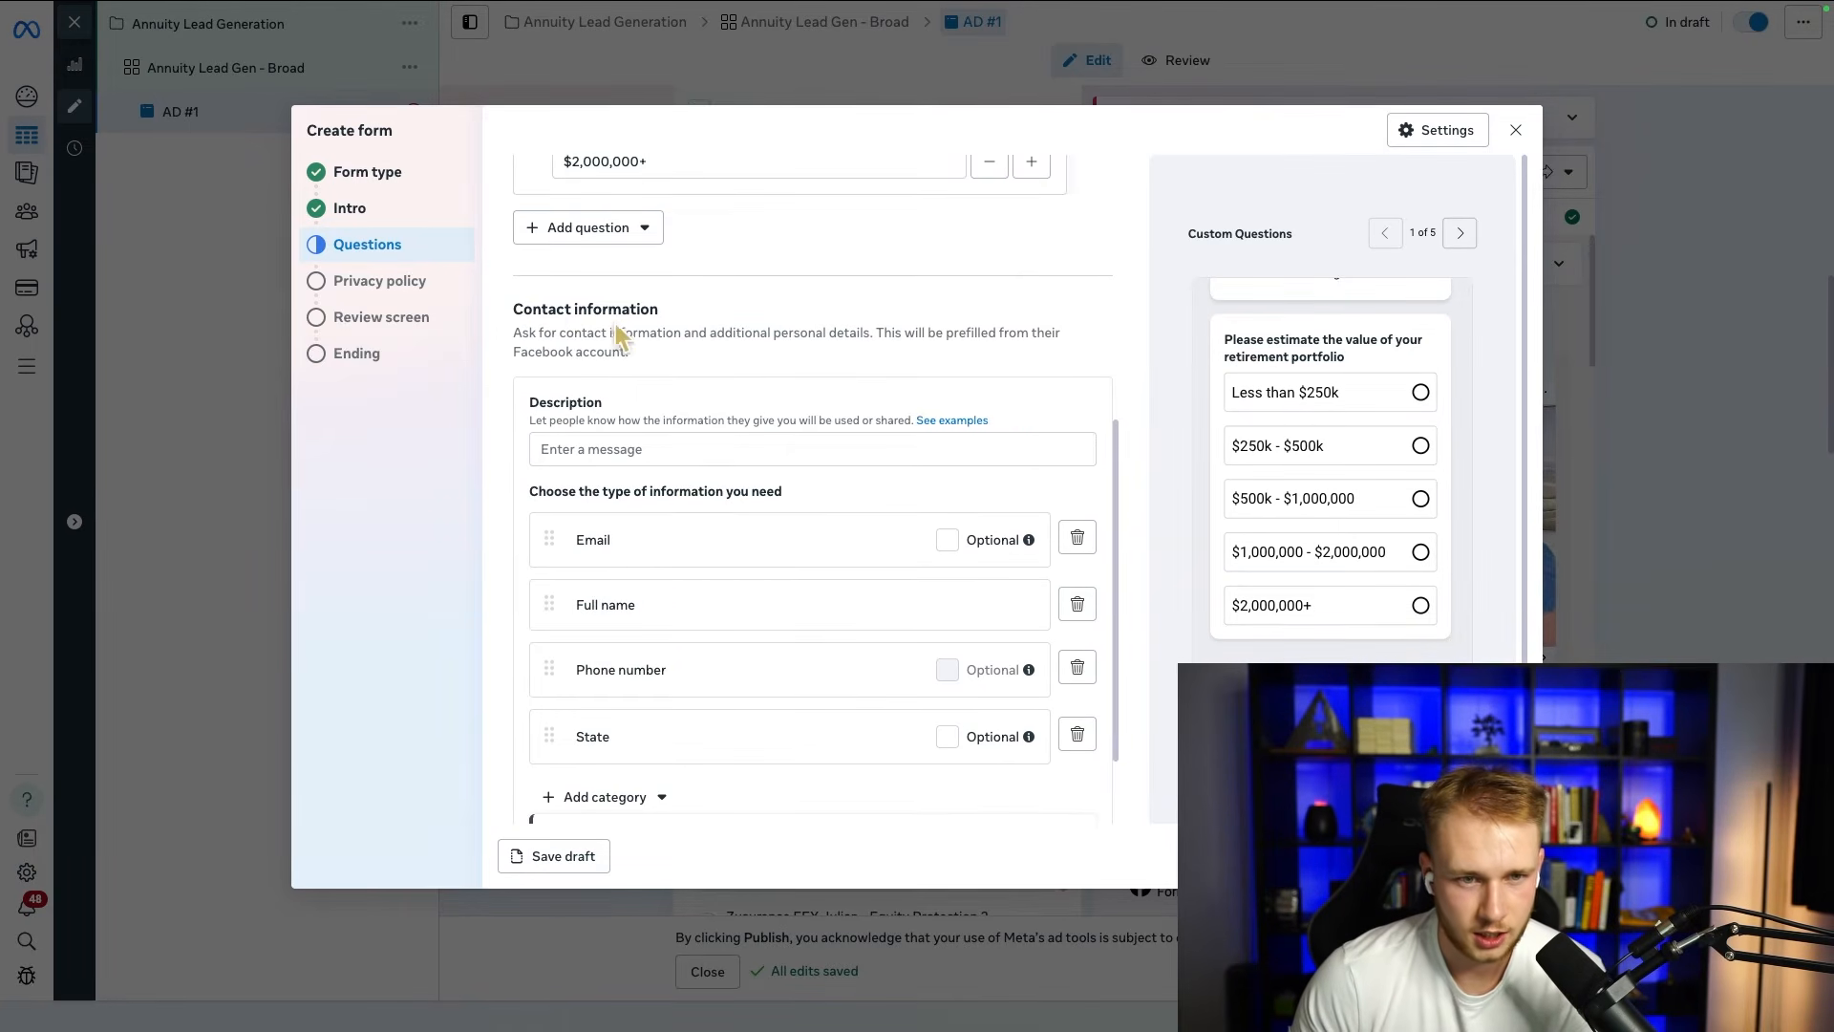
left_click(602, 225)
left_click(613, 297)
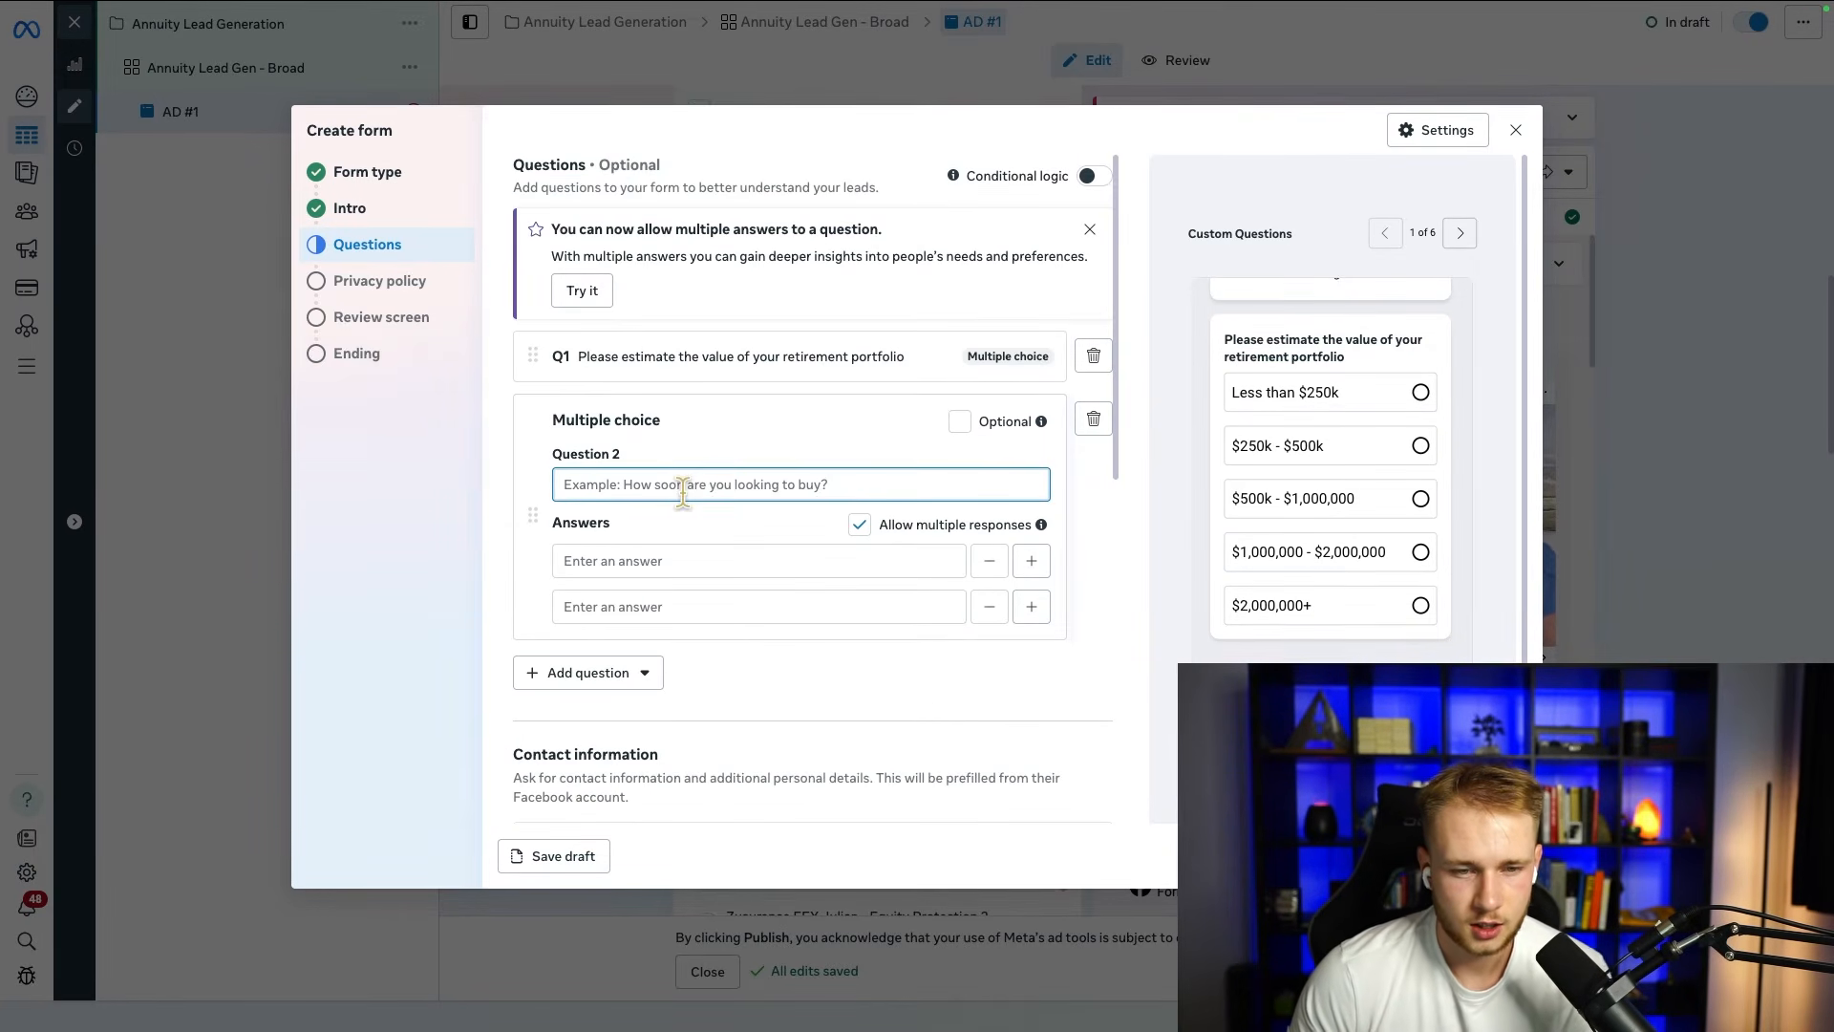
type("Are you cur")
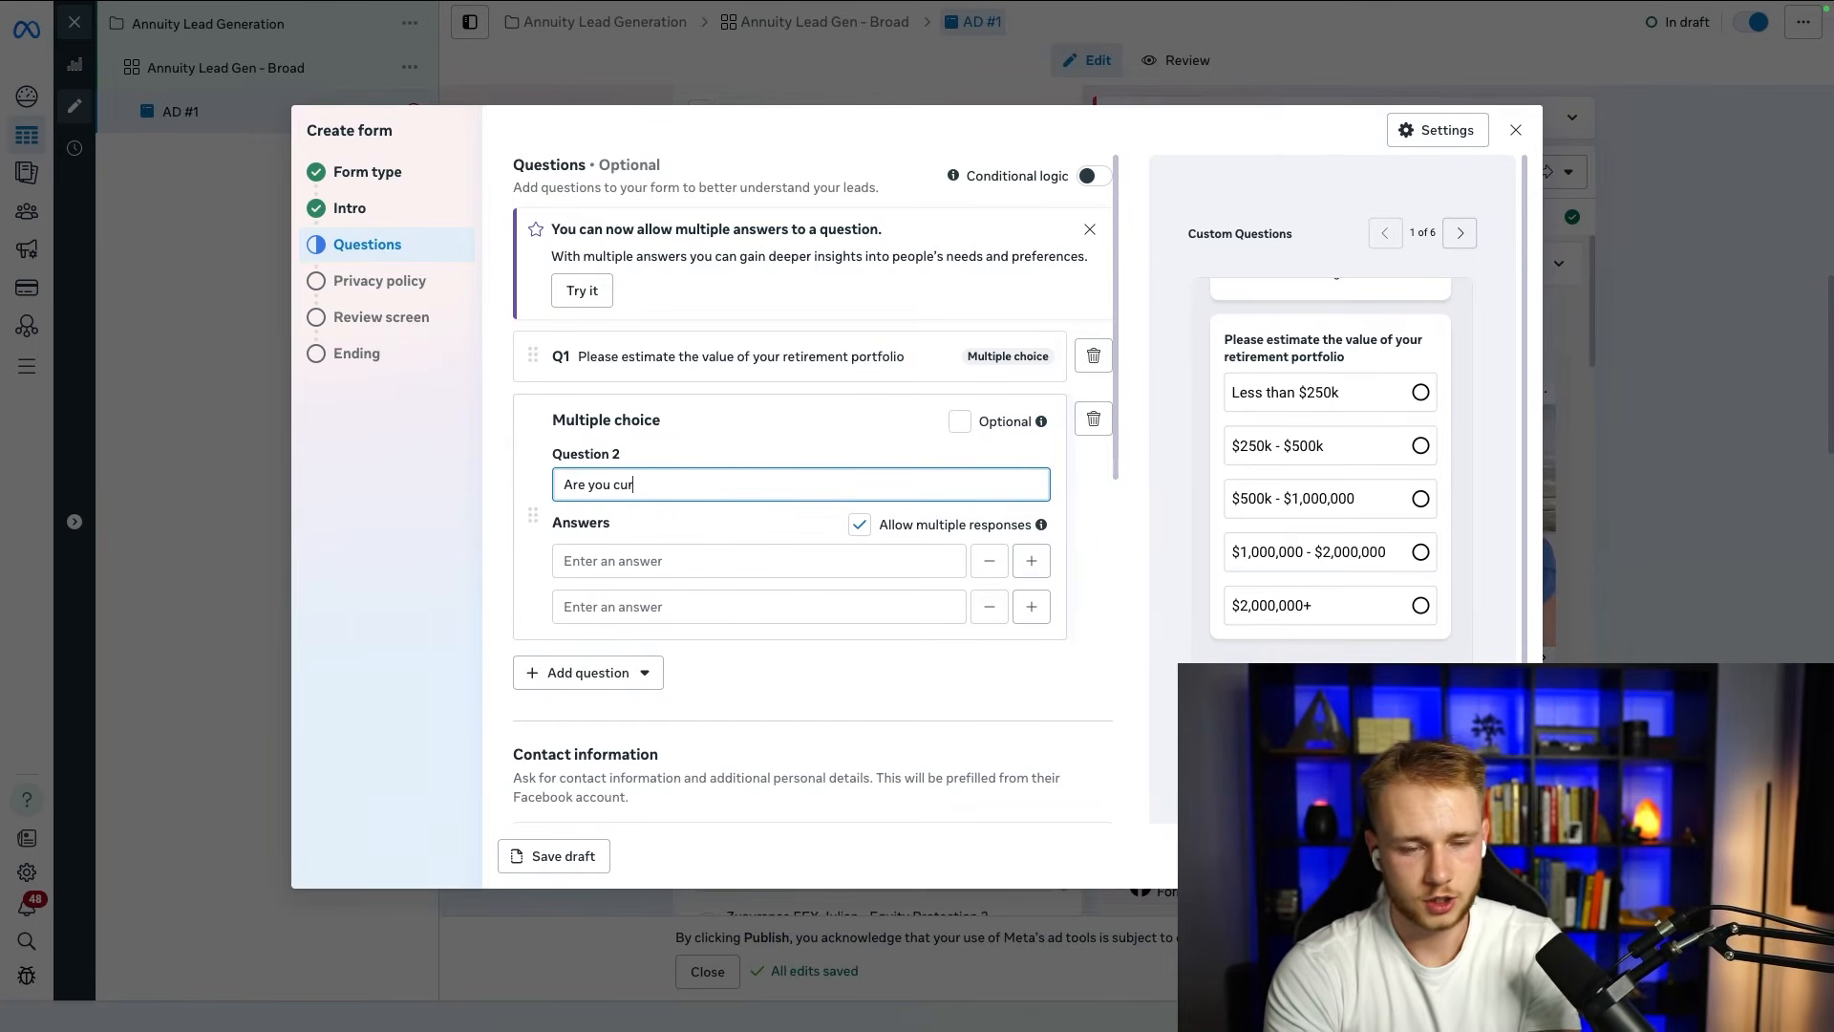
type("rently reitr")
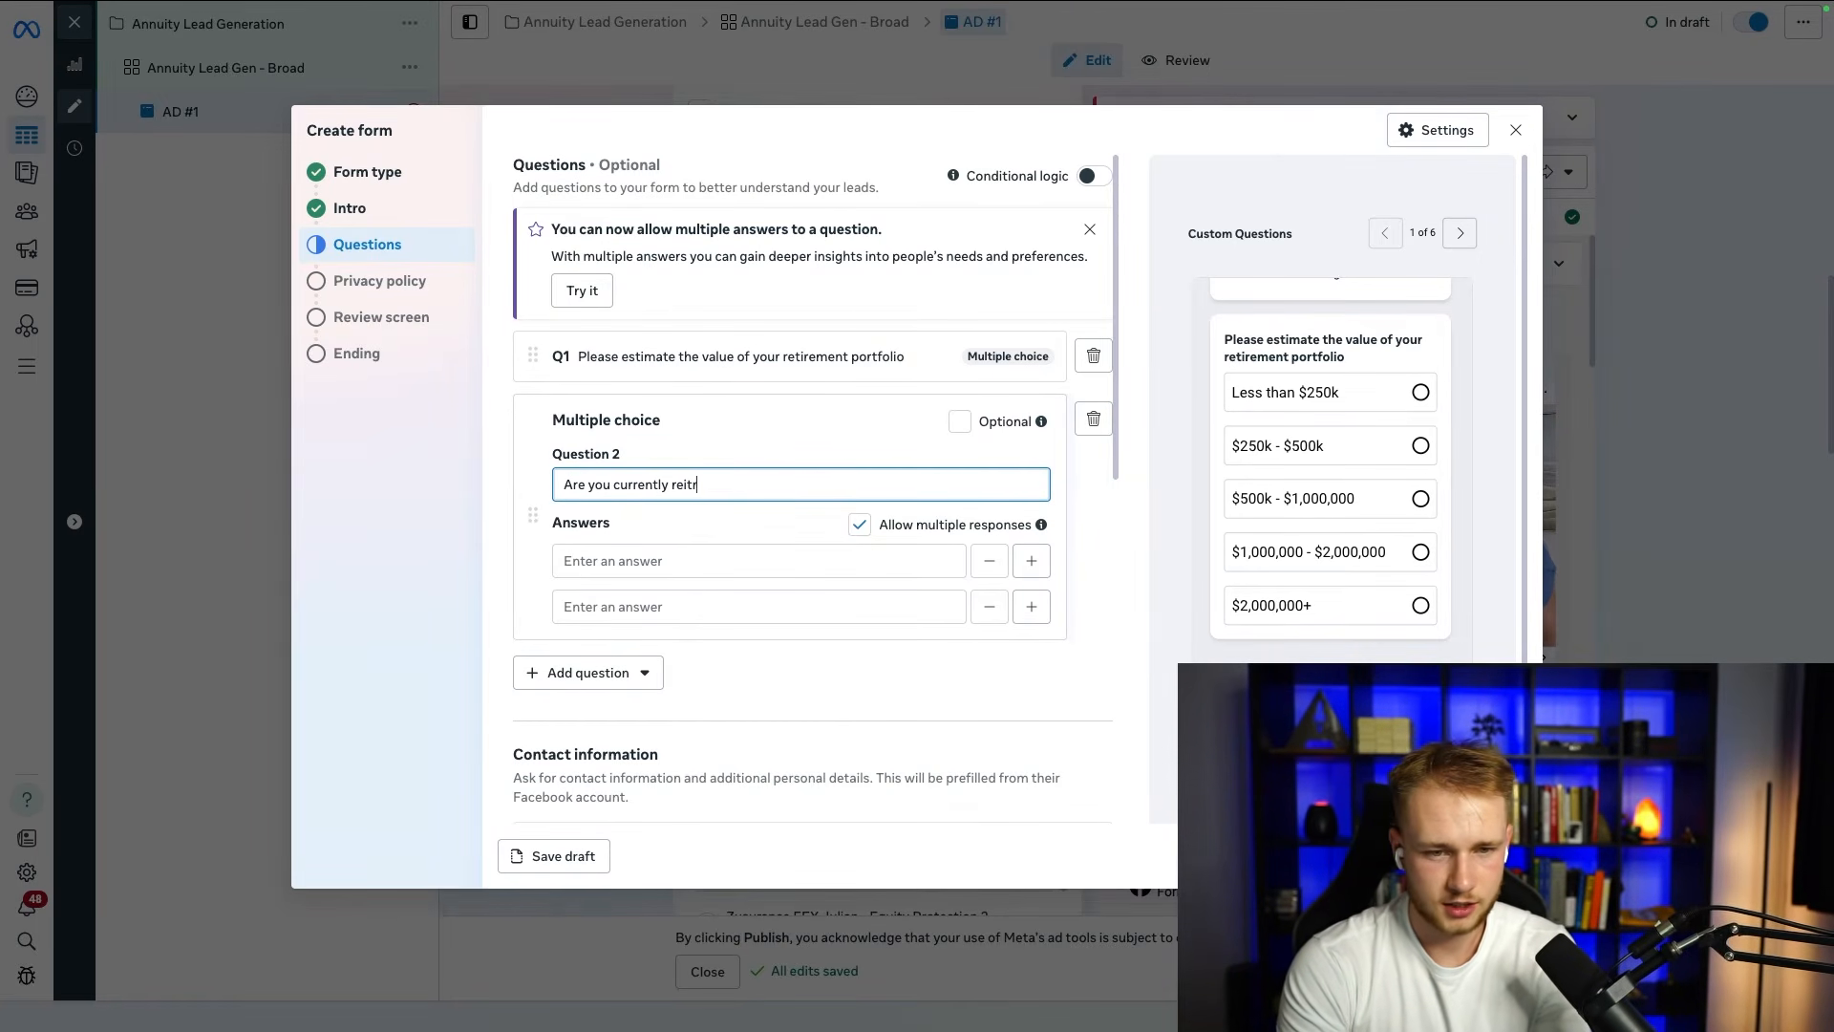
key("BackSpace")
key("BackSpace")
key("BackSpace")
type("tired?")
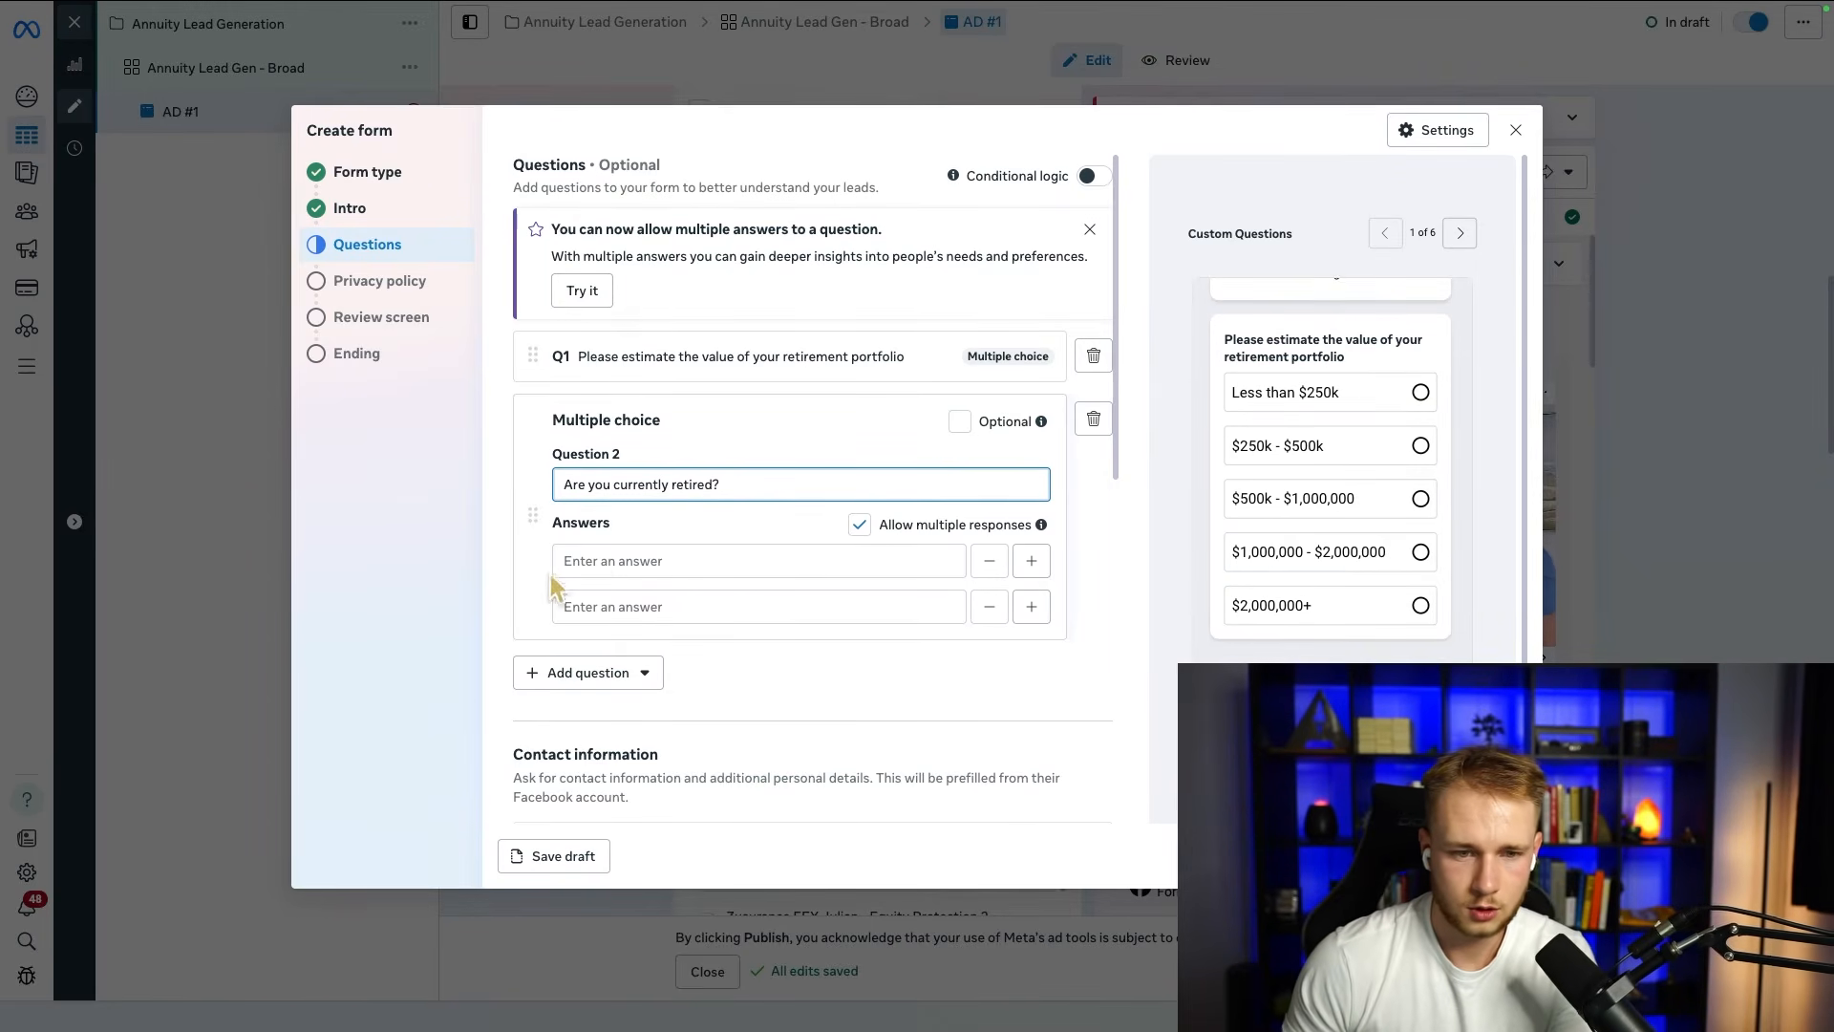
Step: Enter "No, I'm still working" as an answer, copy it into the second answer, and leave only two answers on the retirement question
left_click(603, 561)
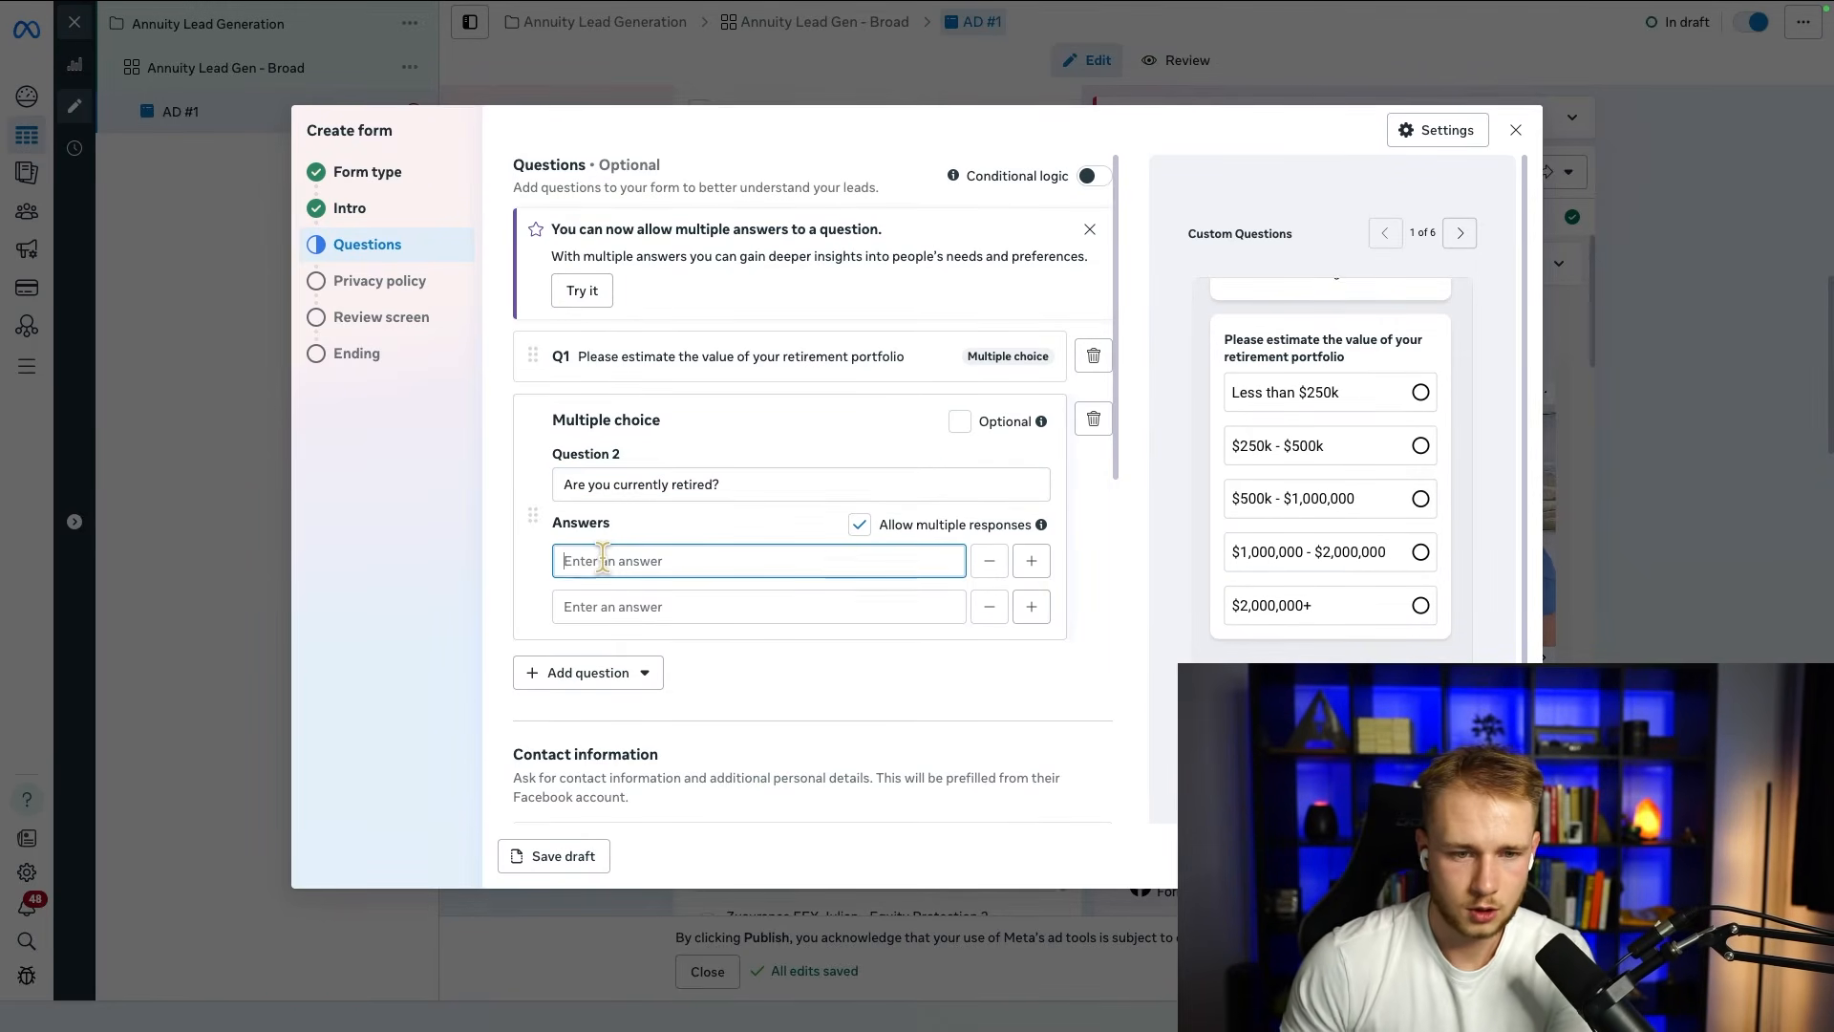
type("No, I'm still wor")
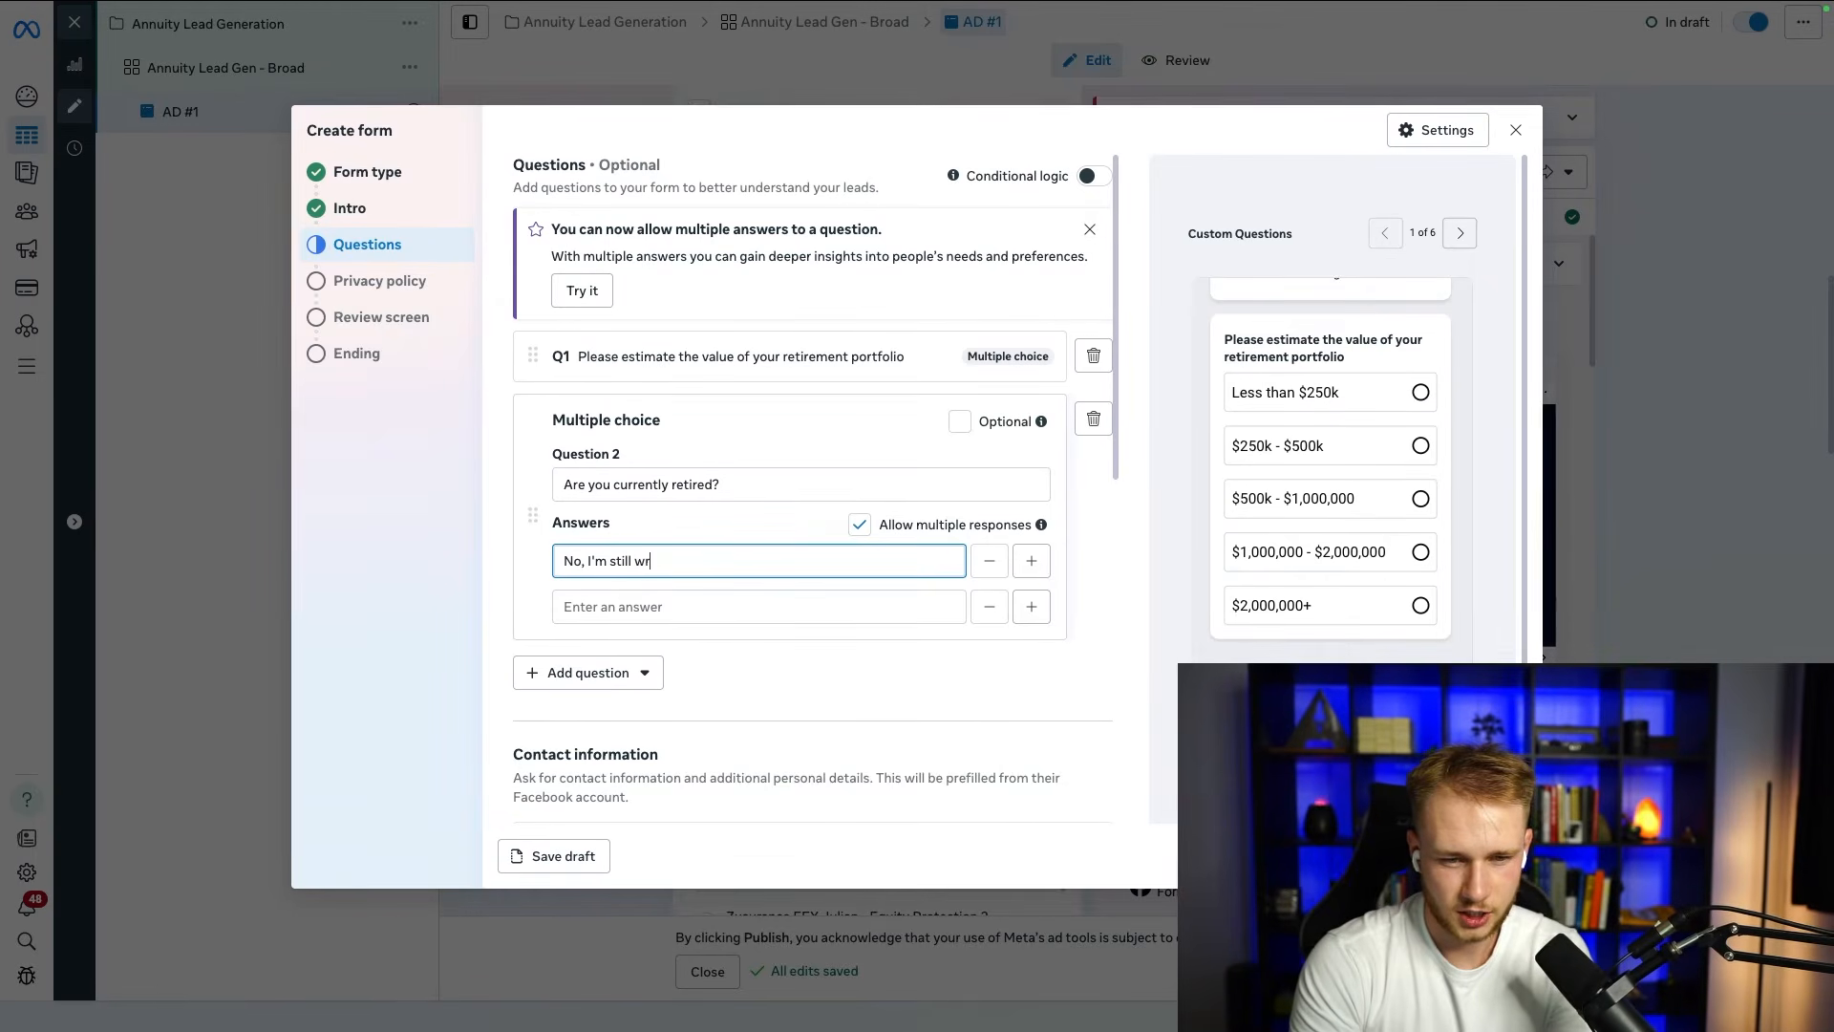
type("king")
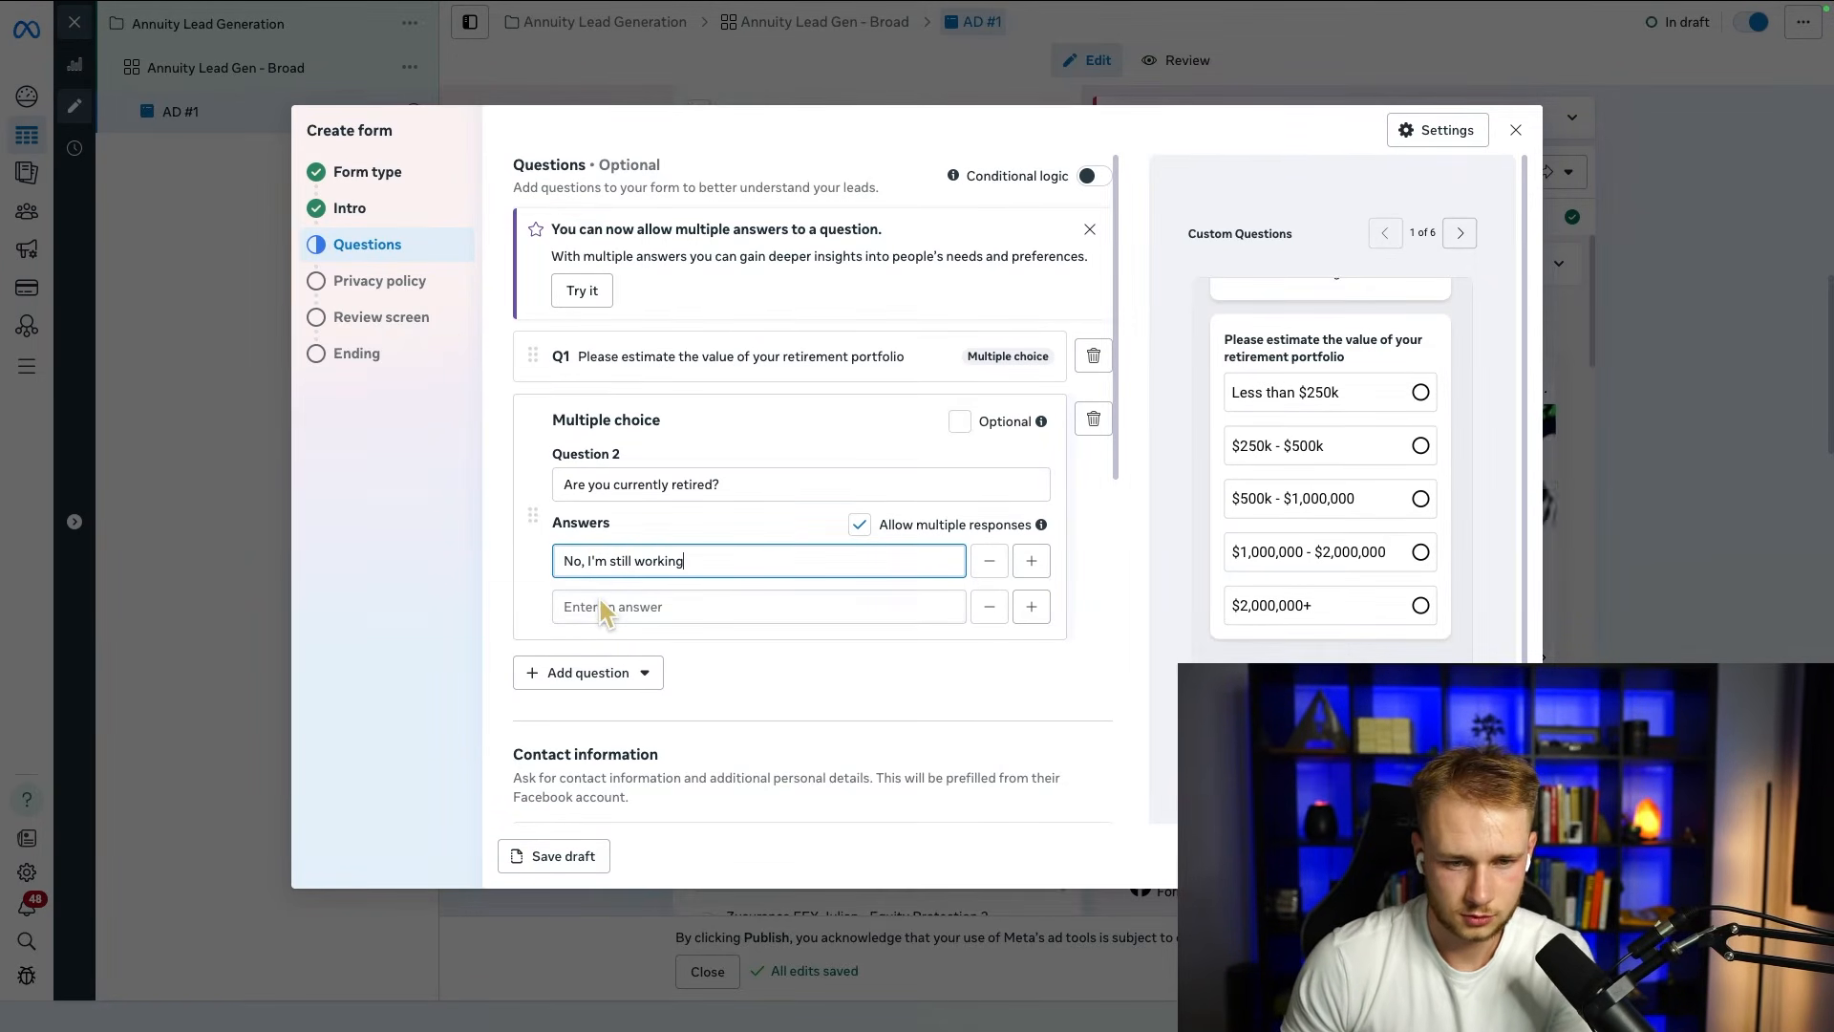
left_click(1031, 561)
triple_click(636, 563)
right_click(670, 574)
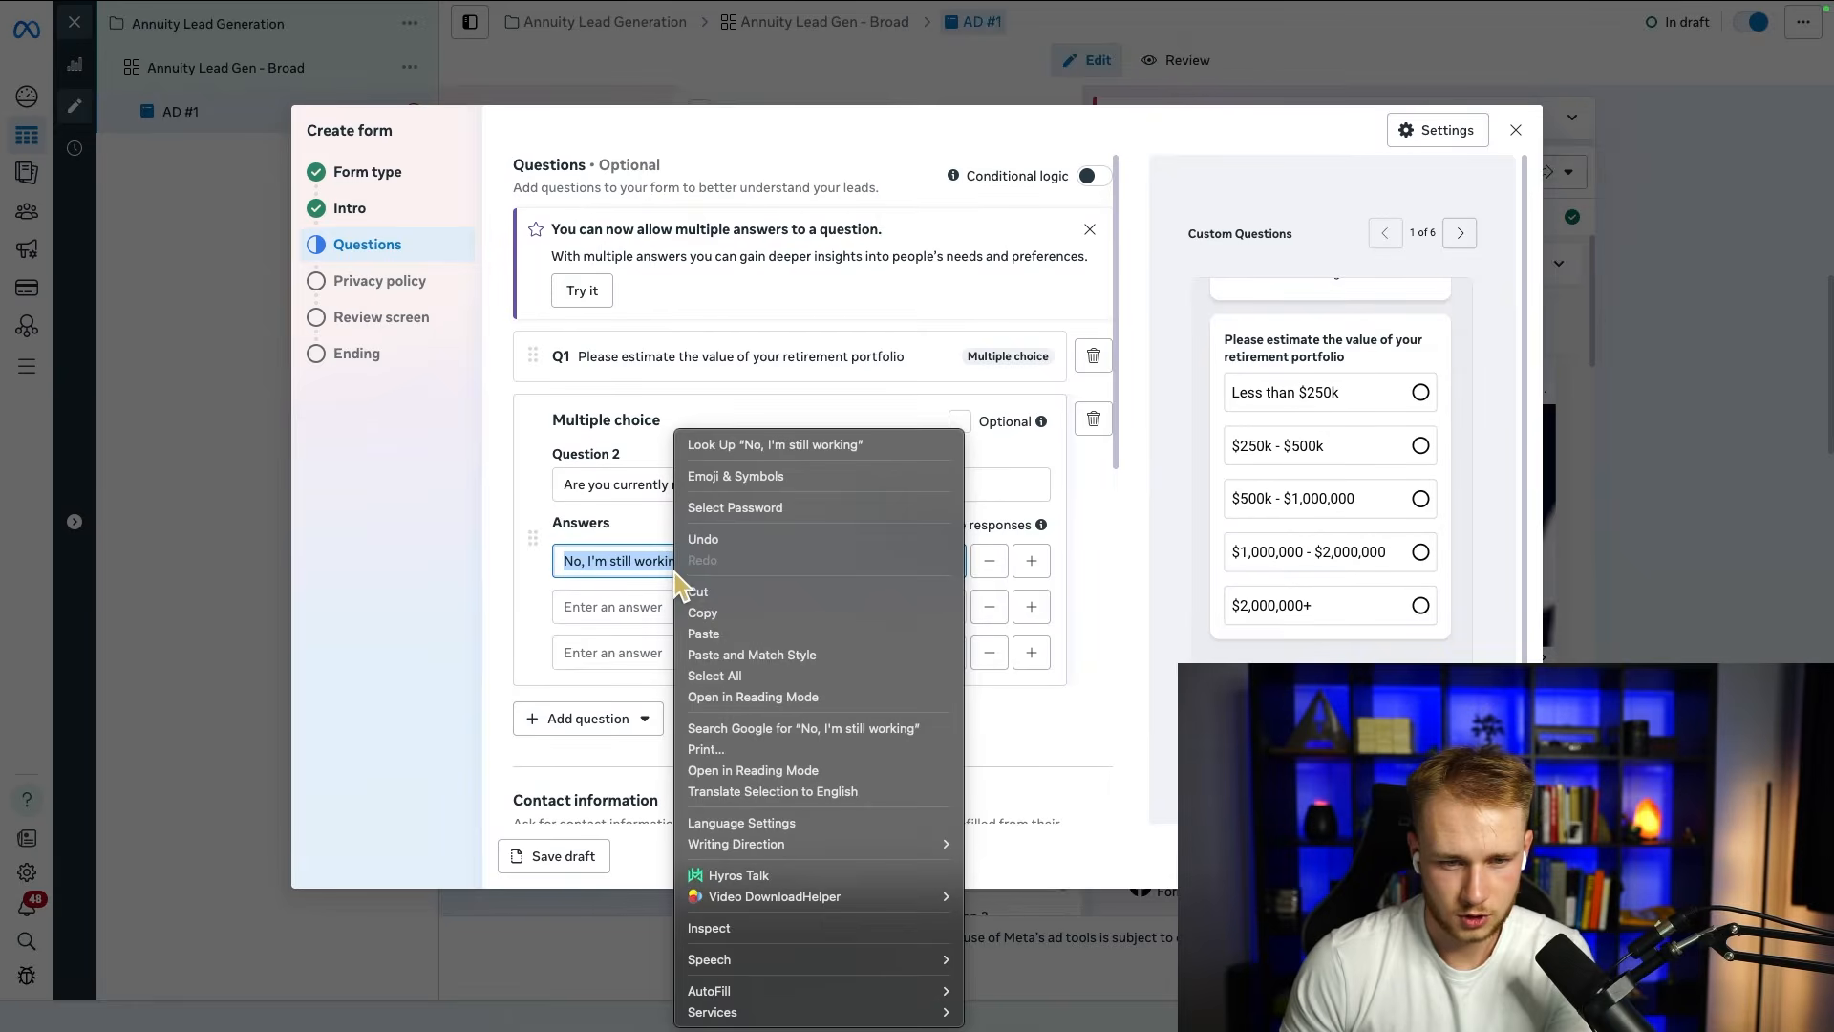
left_click(708, 614)
left_click(614, 604)
right_click(613, 604)
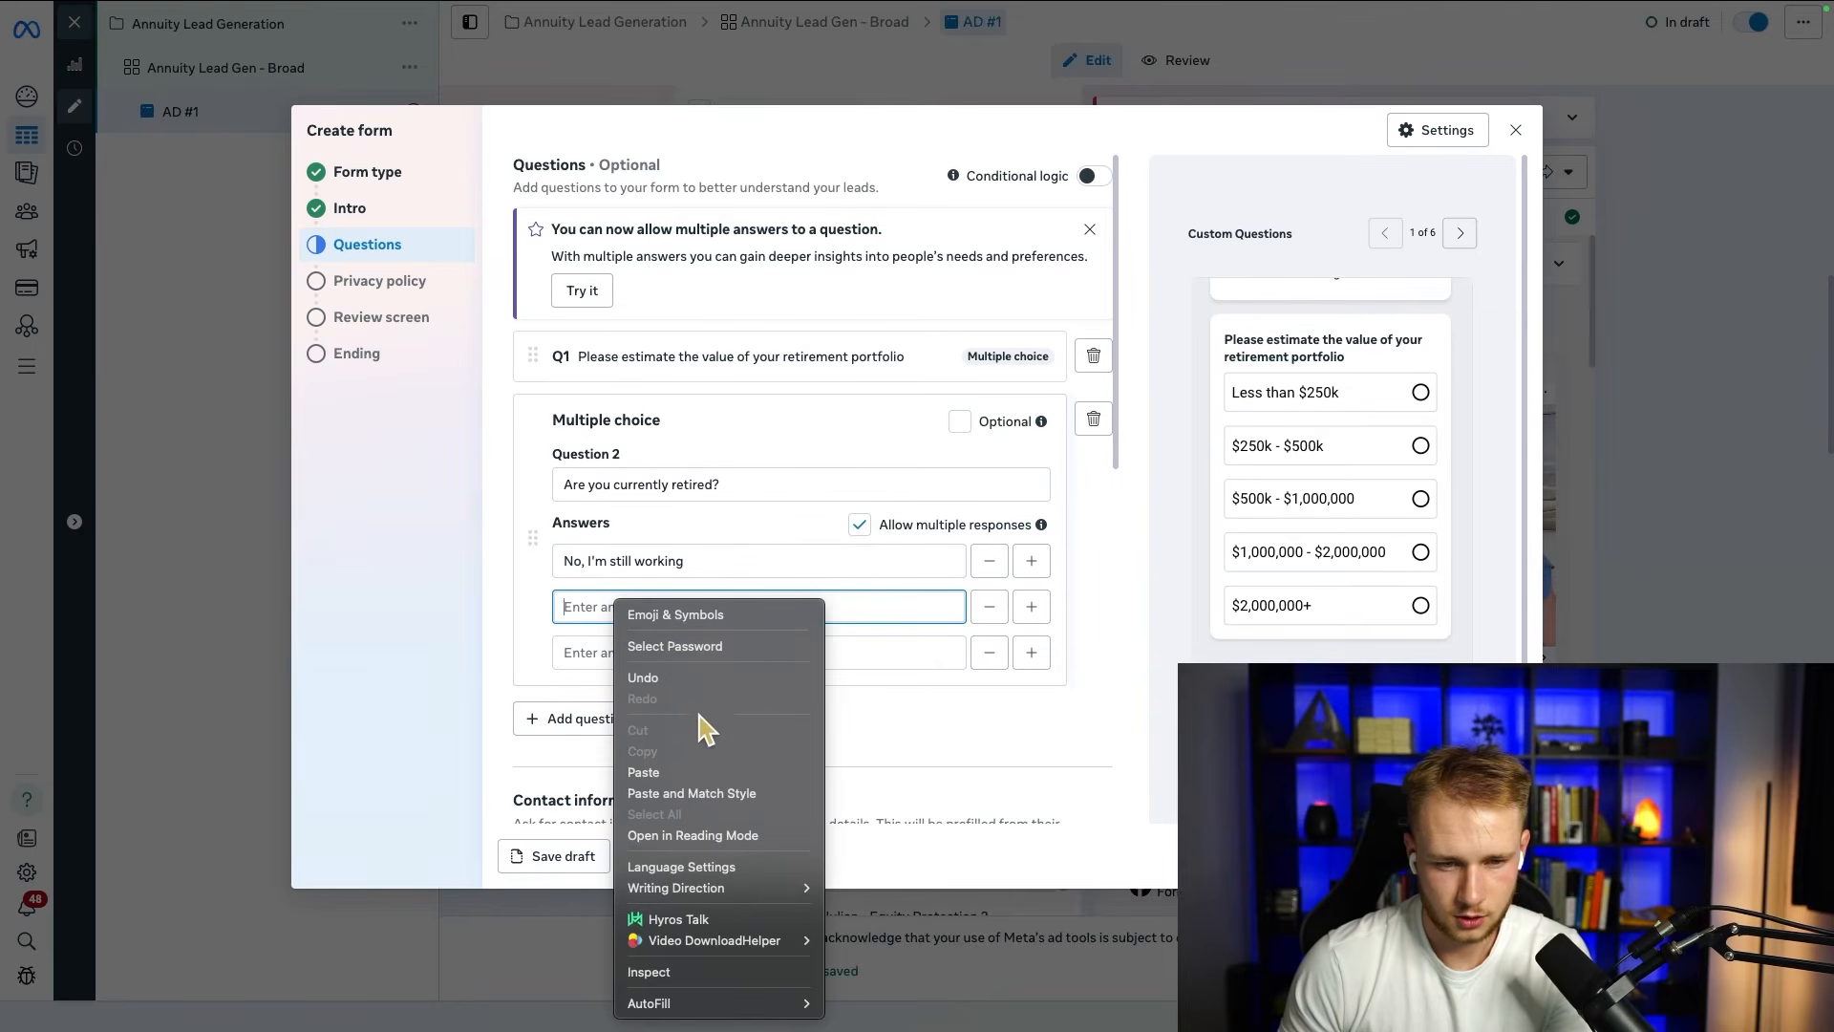
left_click(690, 767)
left_click(989, 653)
Step: Replace the retirement question's first answer with "Yes, I'm retired"
triple_click(749, 561)
type("Yes, I")
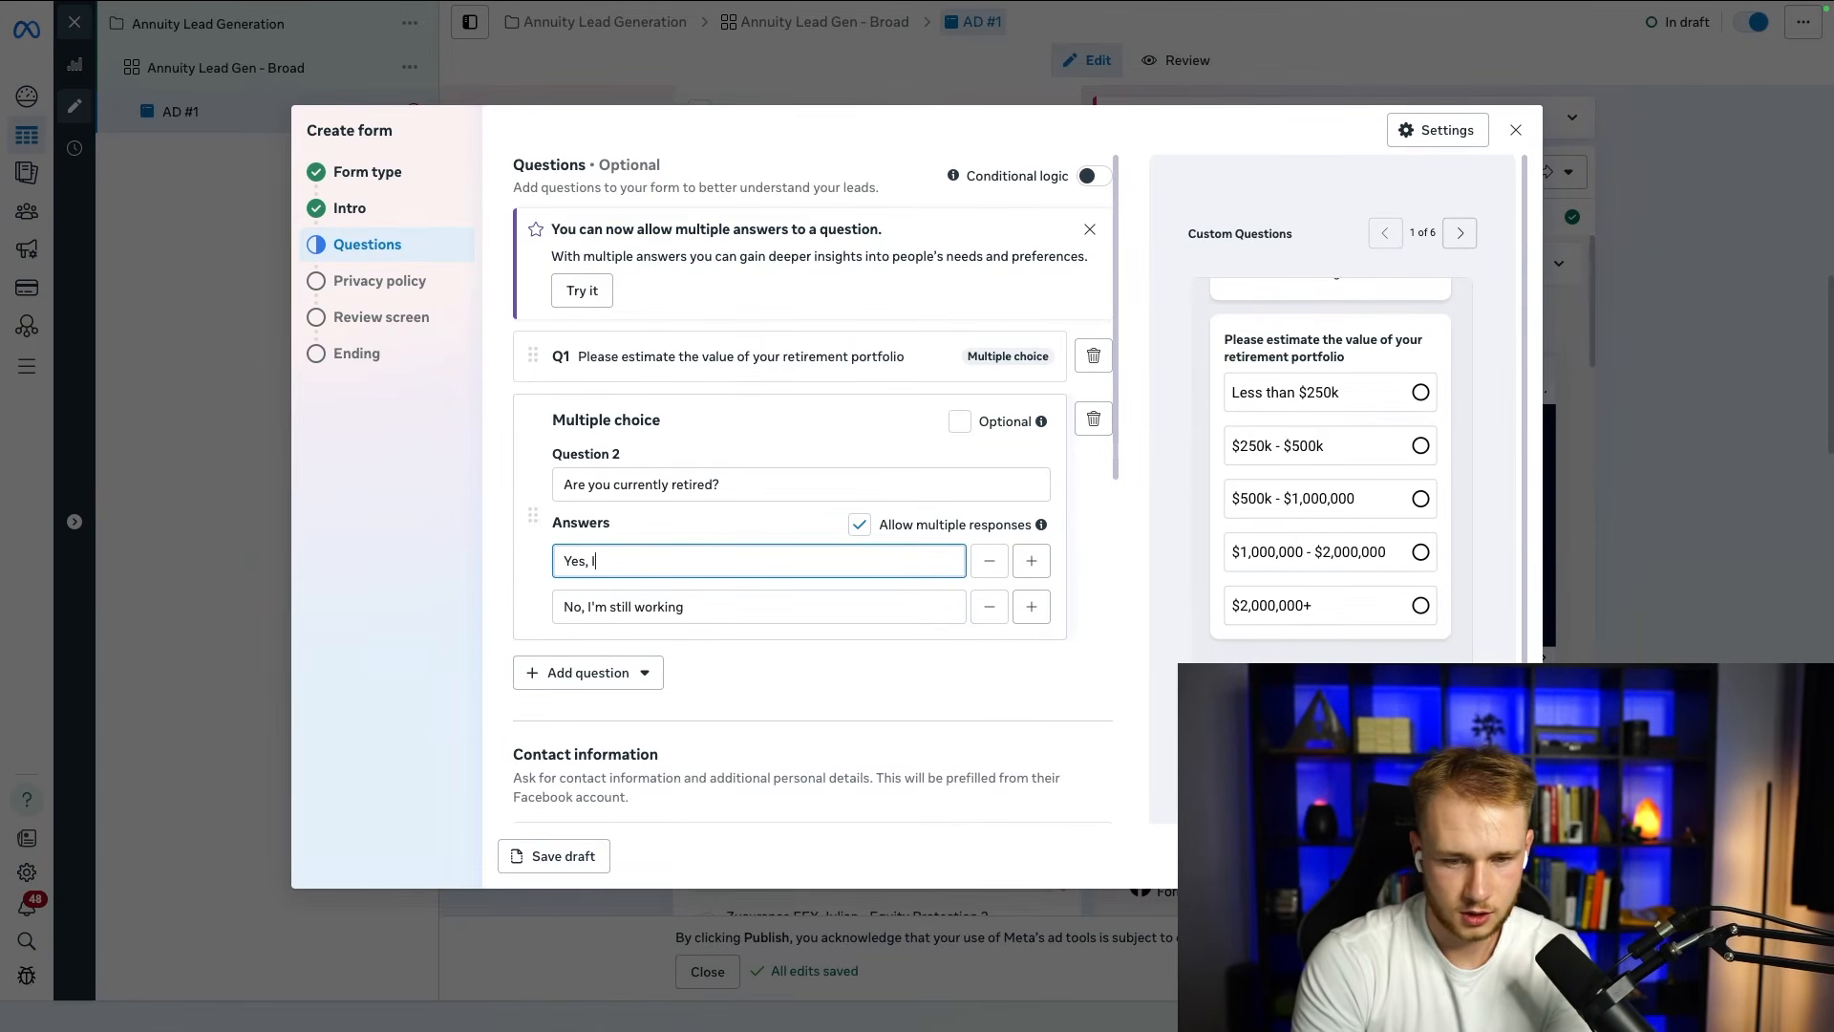
type("'m retired")
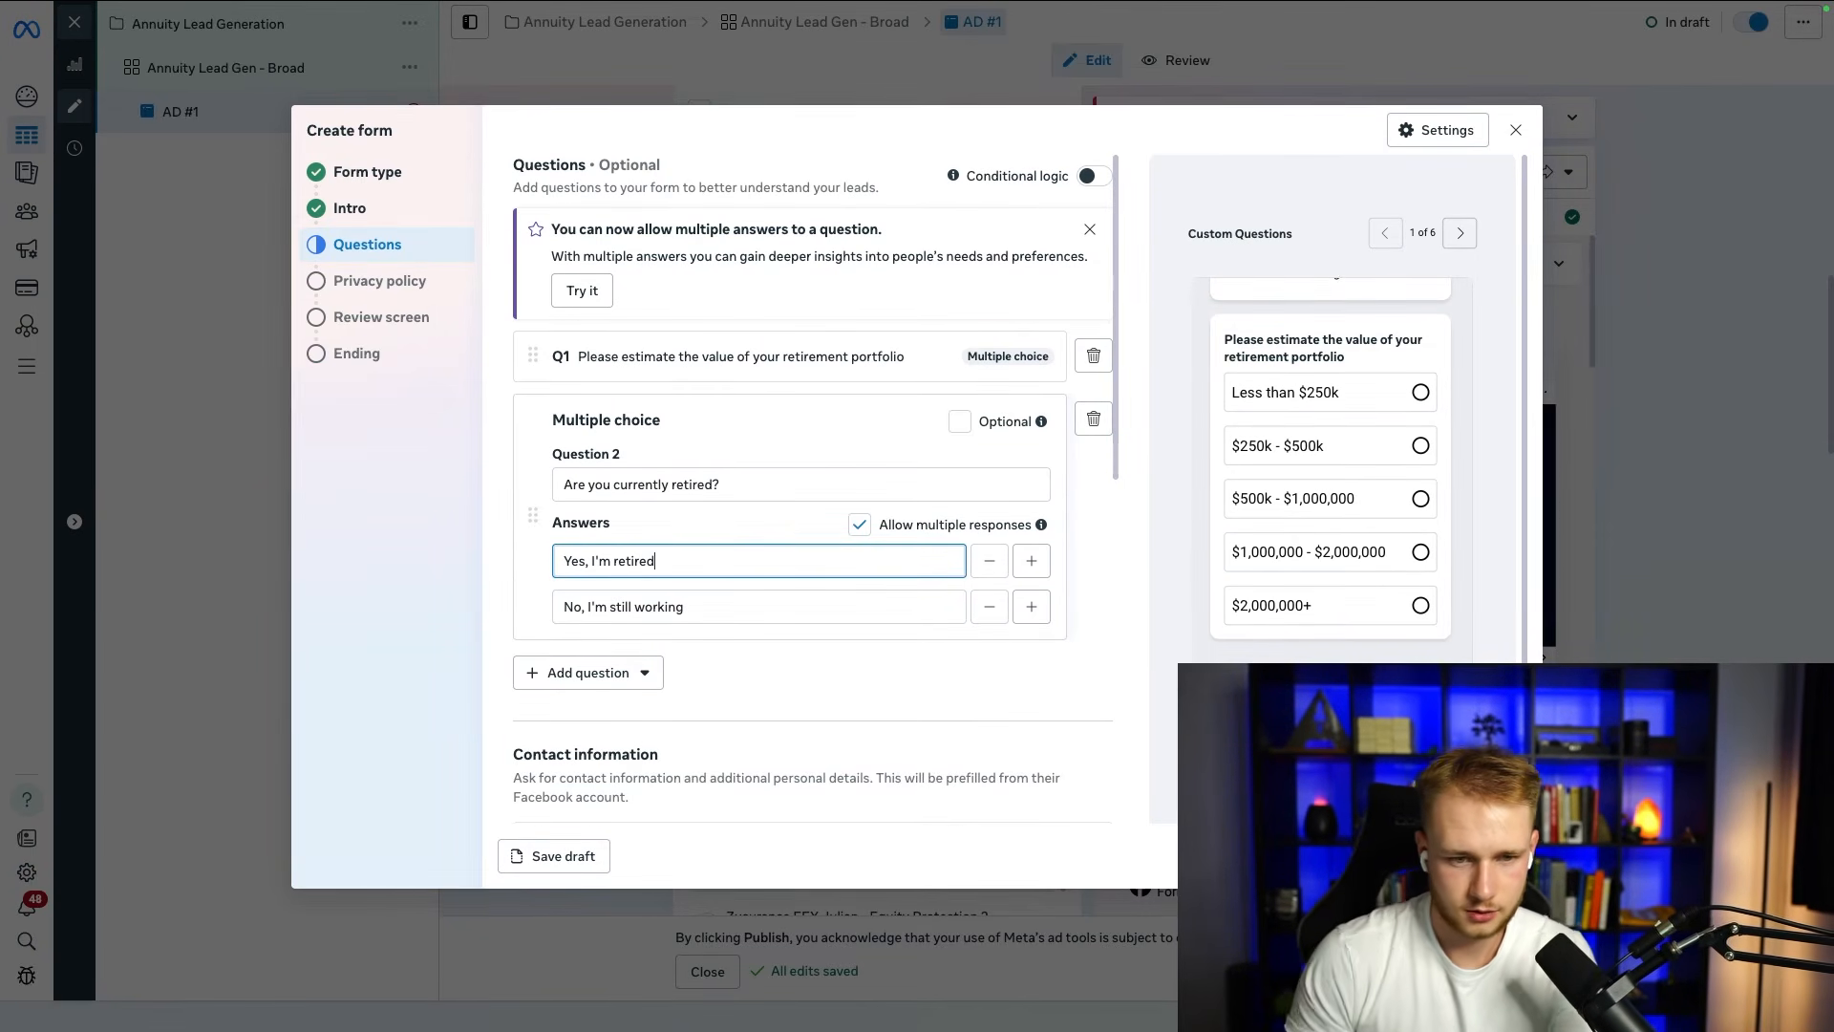
left_click(529, 517)
Step: Test the form preview by choosing "$250k - $500k" and "Yes, I'm retired", continuing to the contact information page
scroll(530, 517, "down", 1)
scroll(1244, 492, "down", 1)
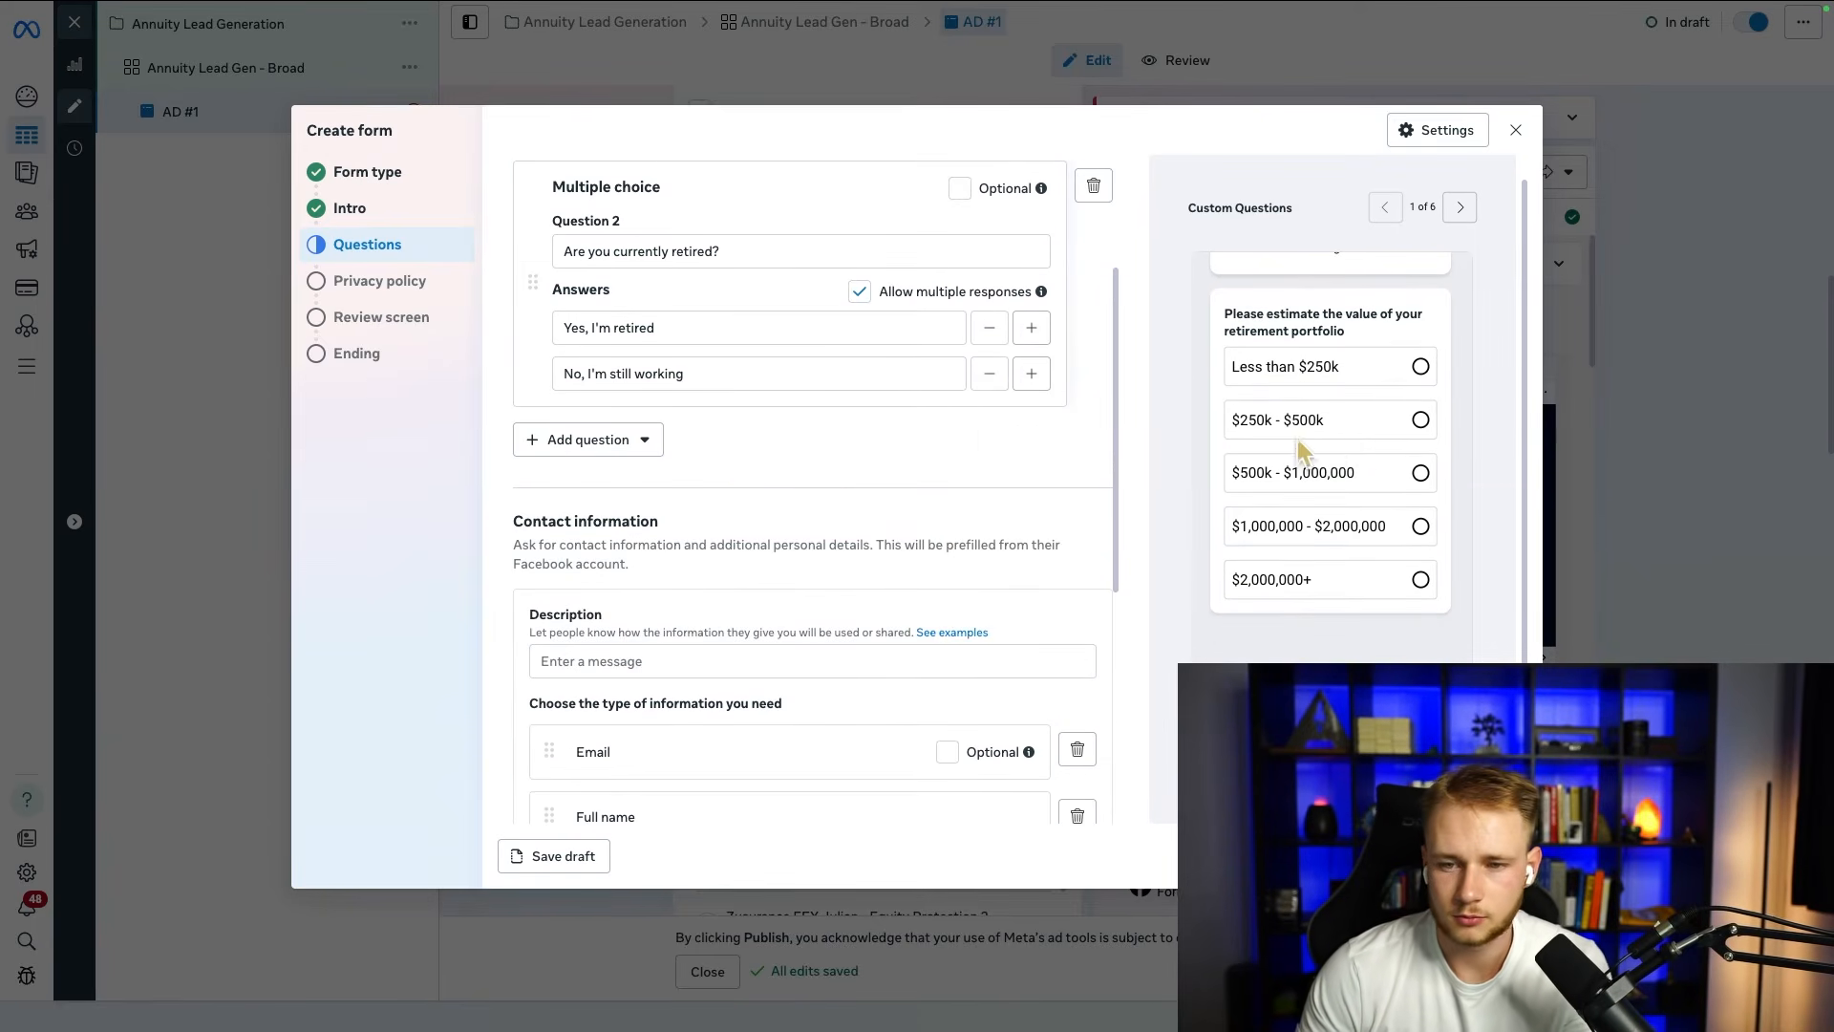
scroll(1299, 452, "up", 3)
scroll(843, 489, "up", 3)
scroll(1364, 537, "down", 1)
scroll(1366, 543, "down", 2)
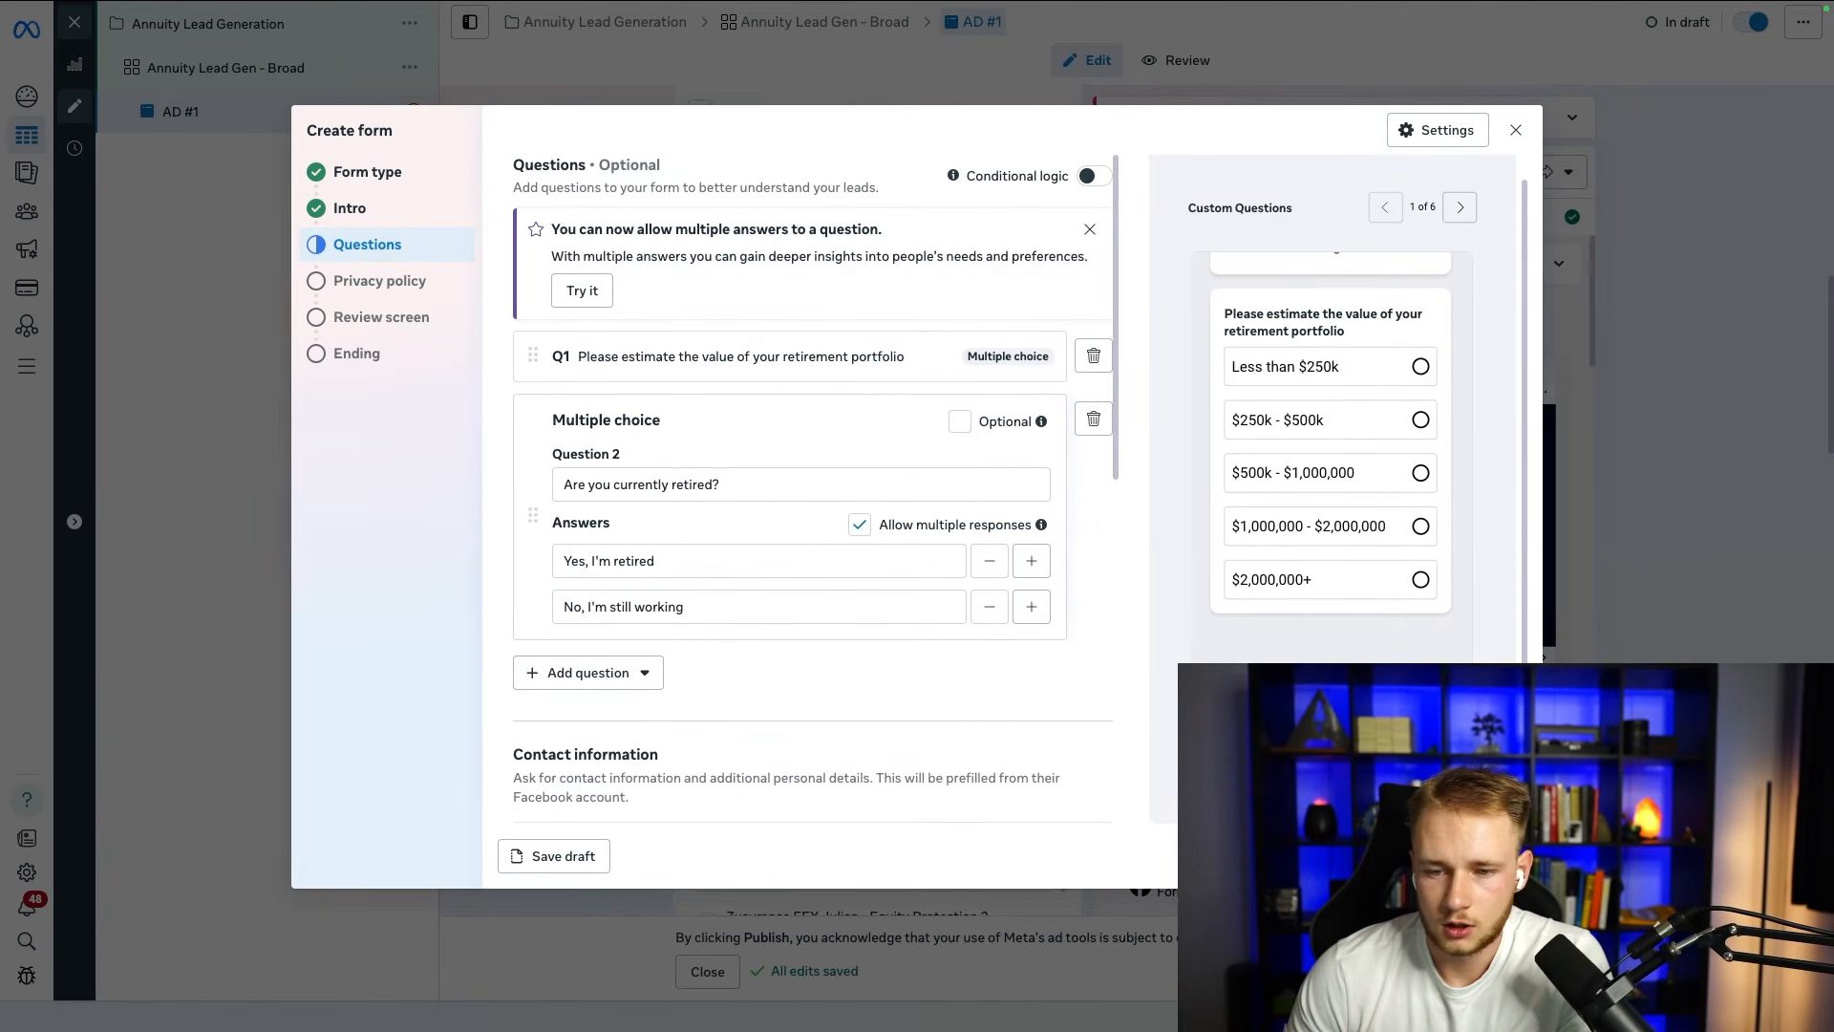
left_click(1422, 426)
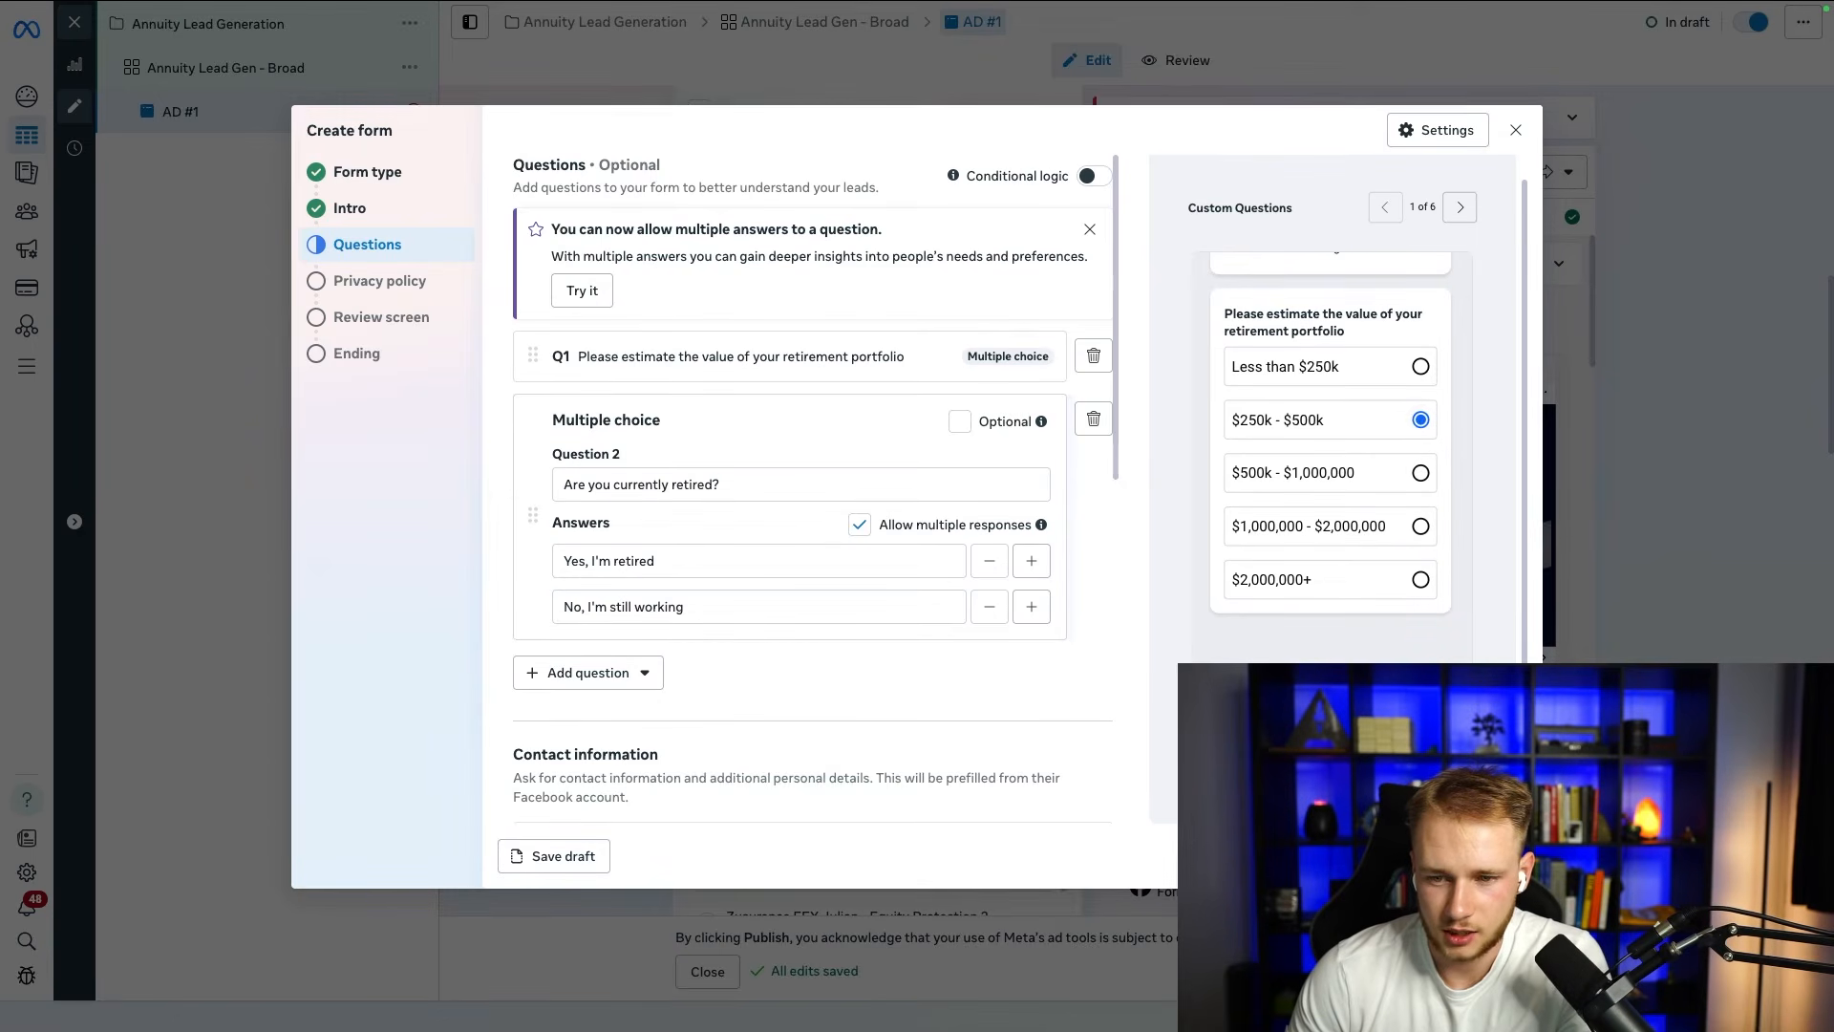
scroll(1253, 449, "up", 1)
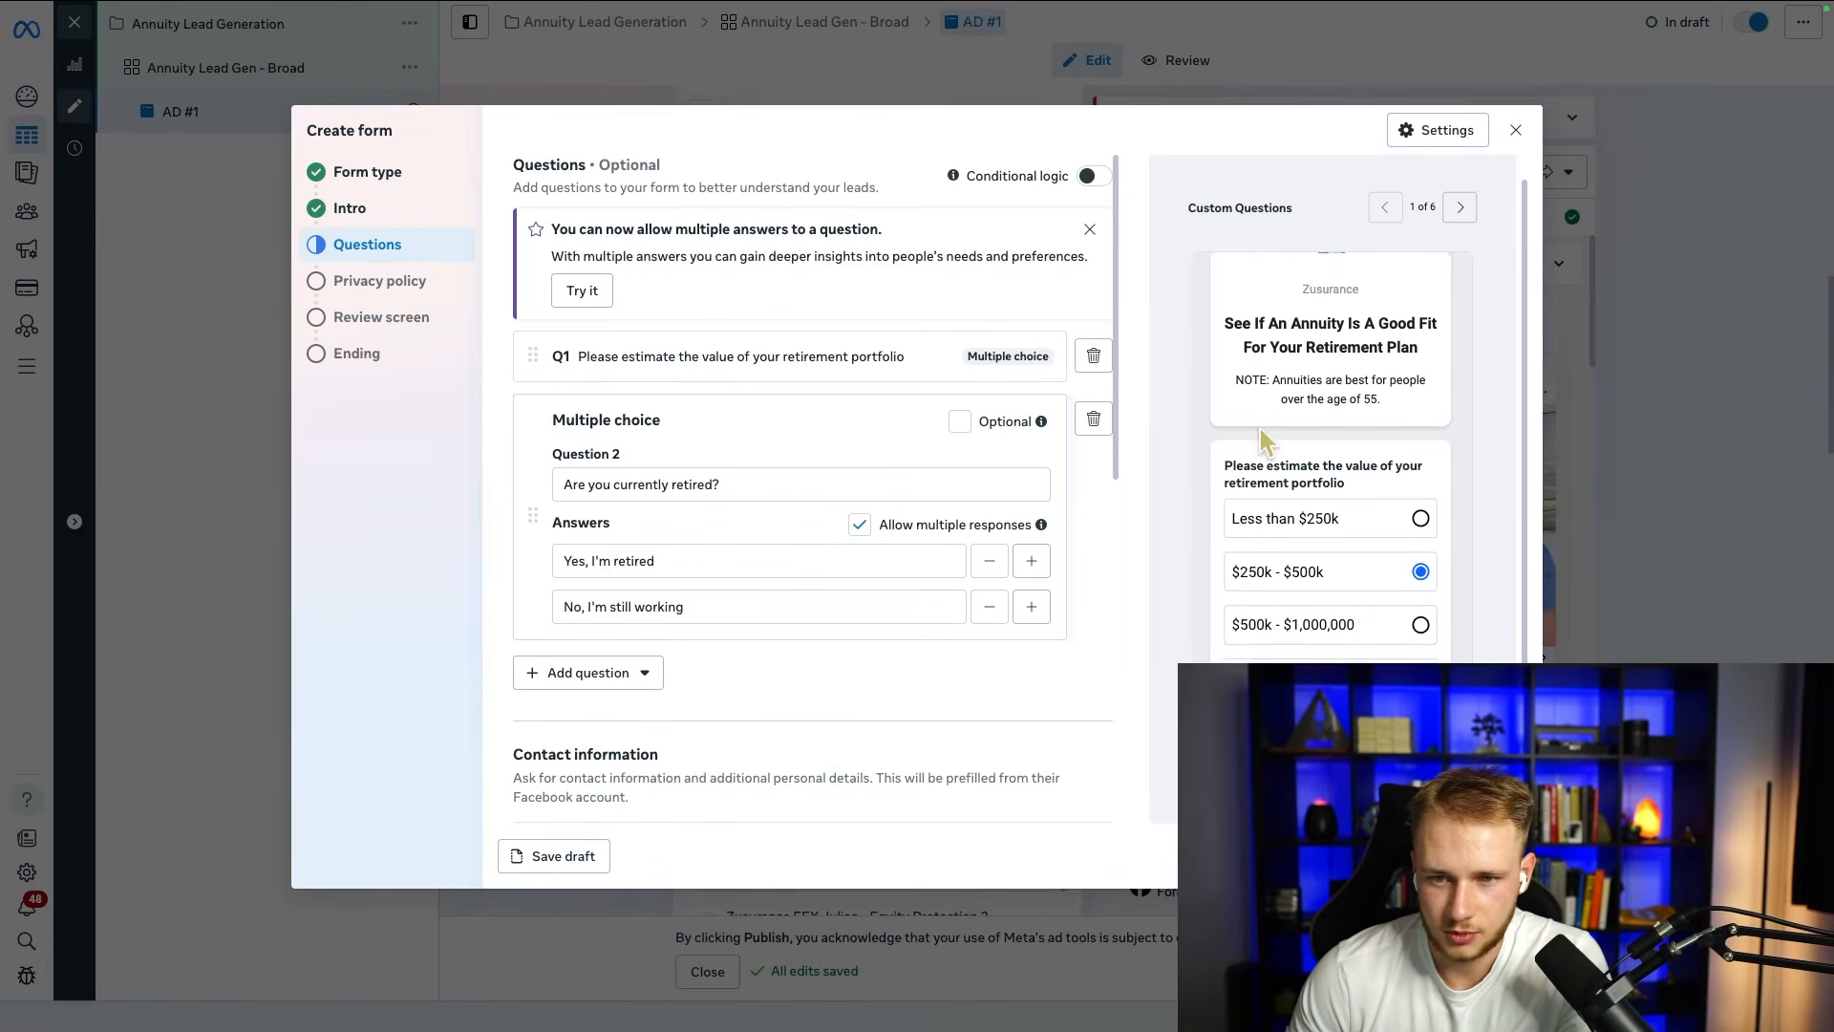
left_click(1460, 207)
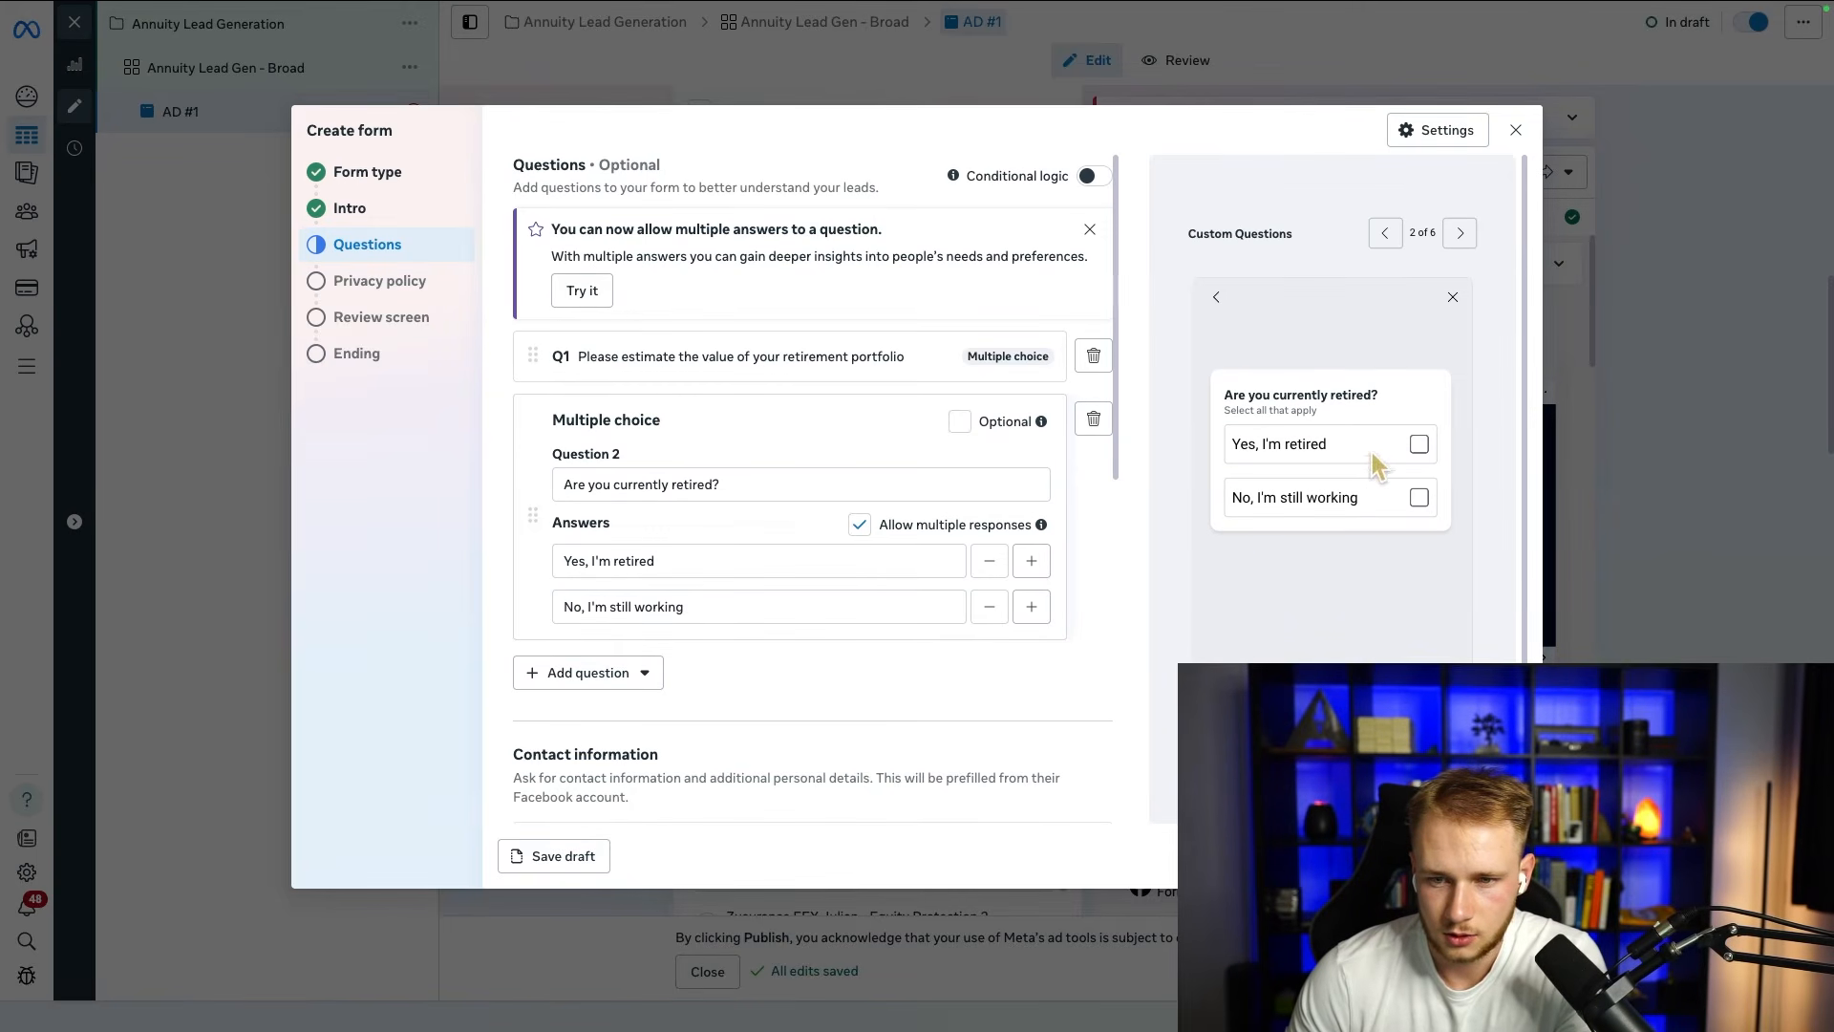
left_click(1413, 444)
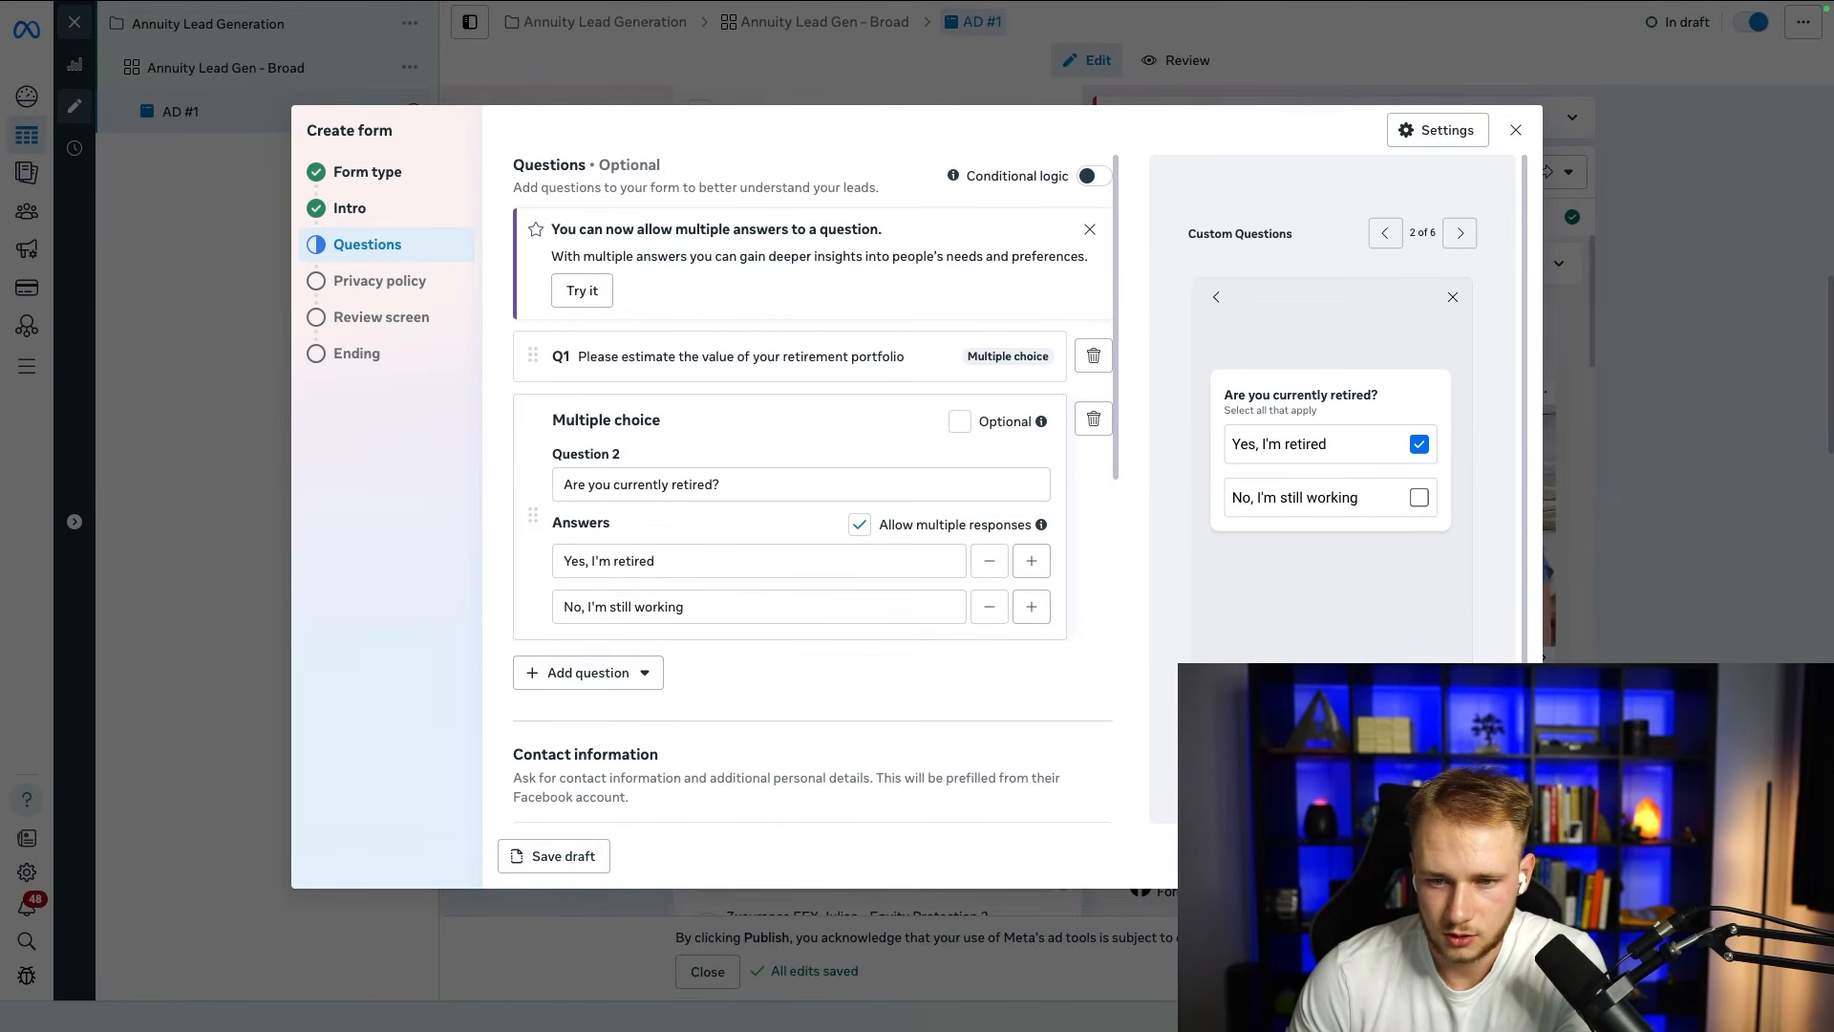
left_click(1459, 233)
Step: Set the contact information description to "Please enter your information below so we can connect you with an annuity specialist" and dismiss the prefill notice
scroll(819, 532, "down", 3)
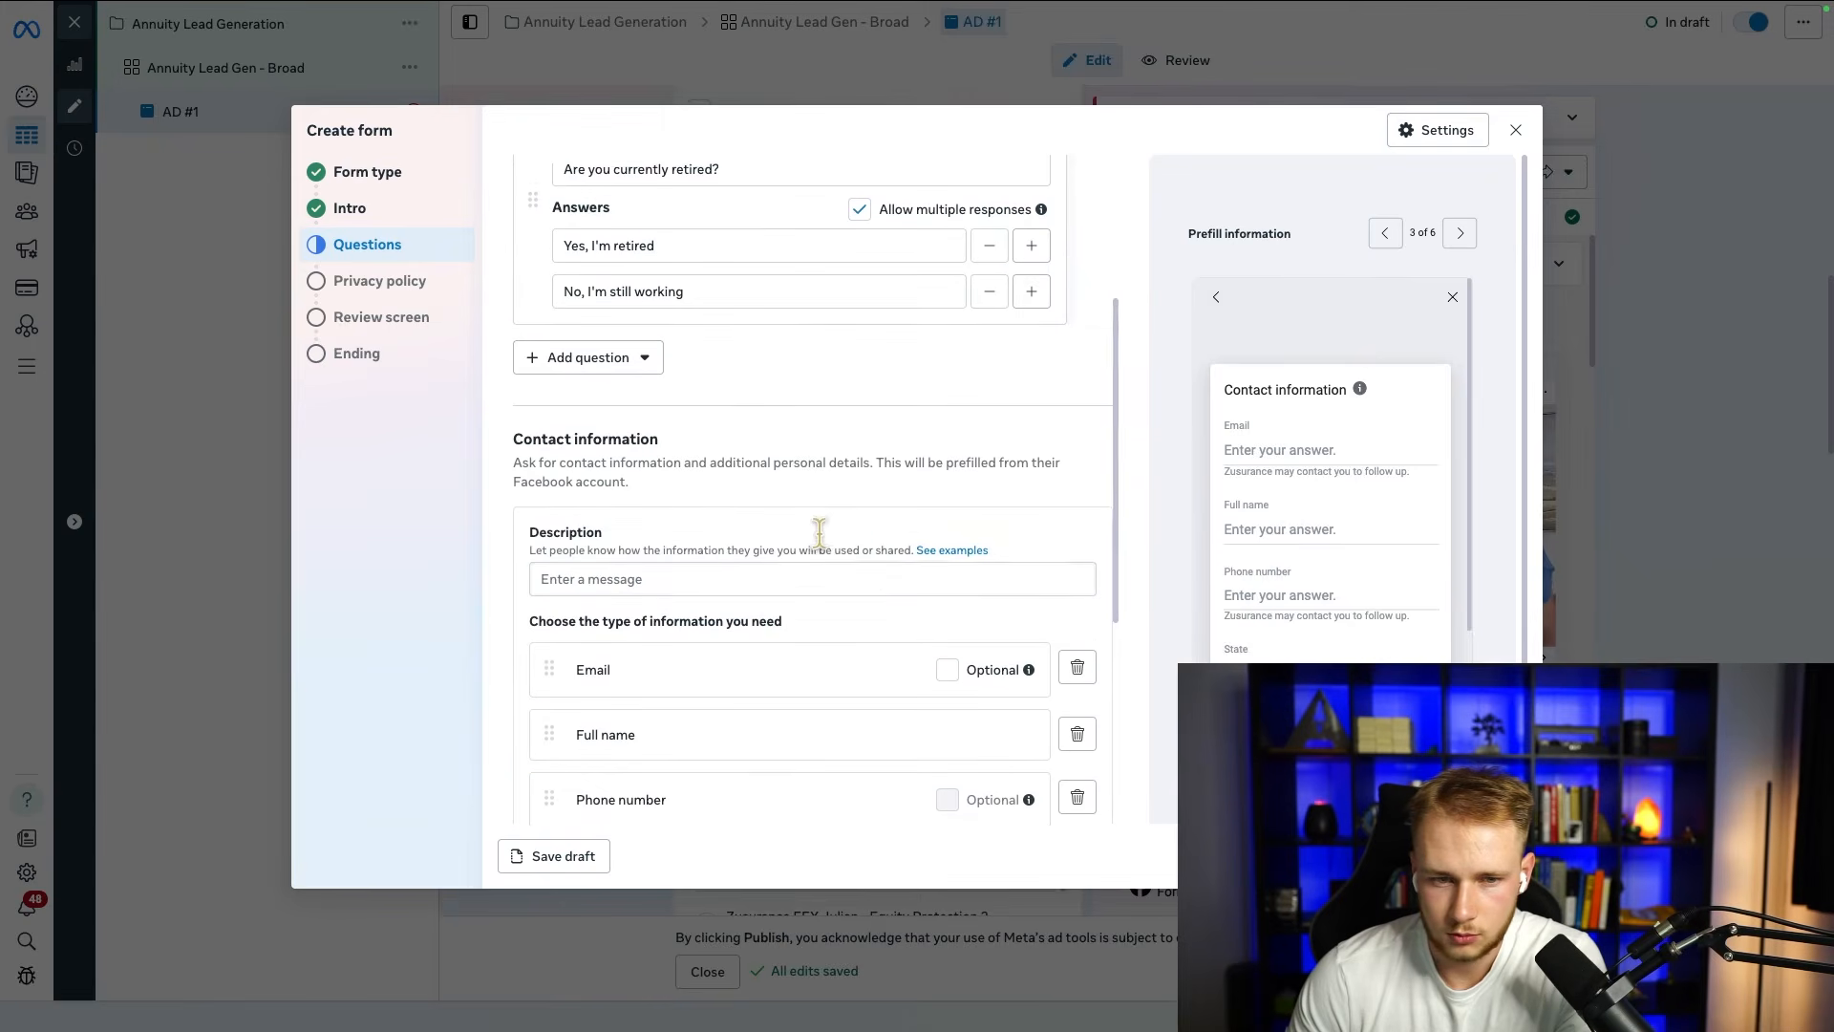
left_click(707, 570)
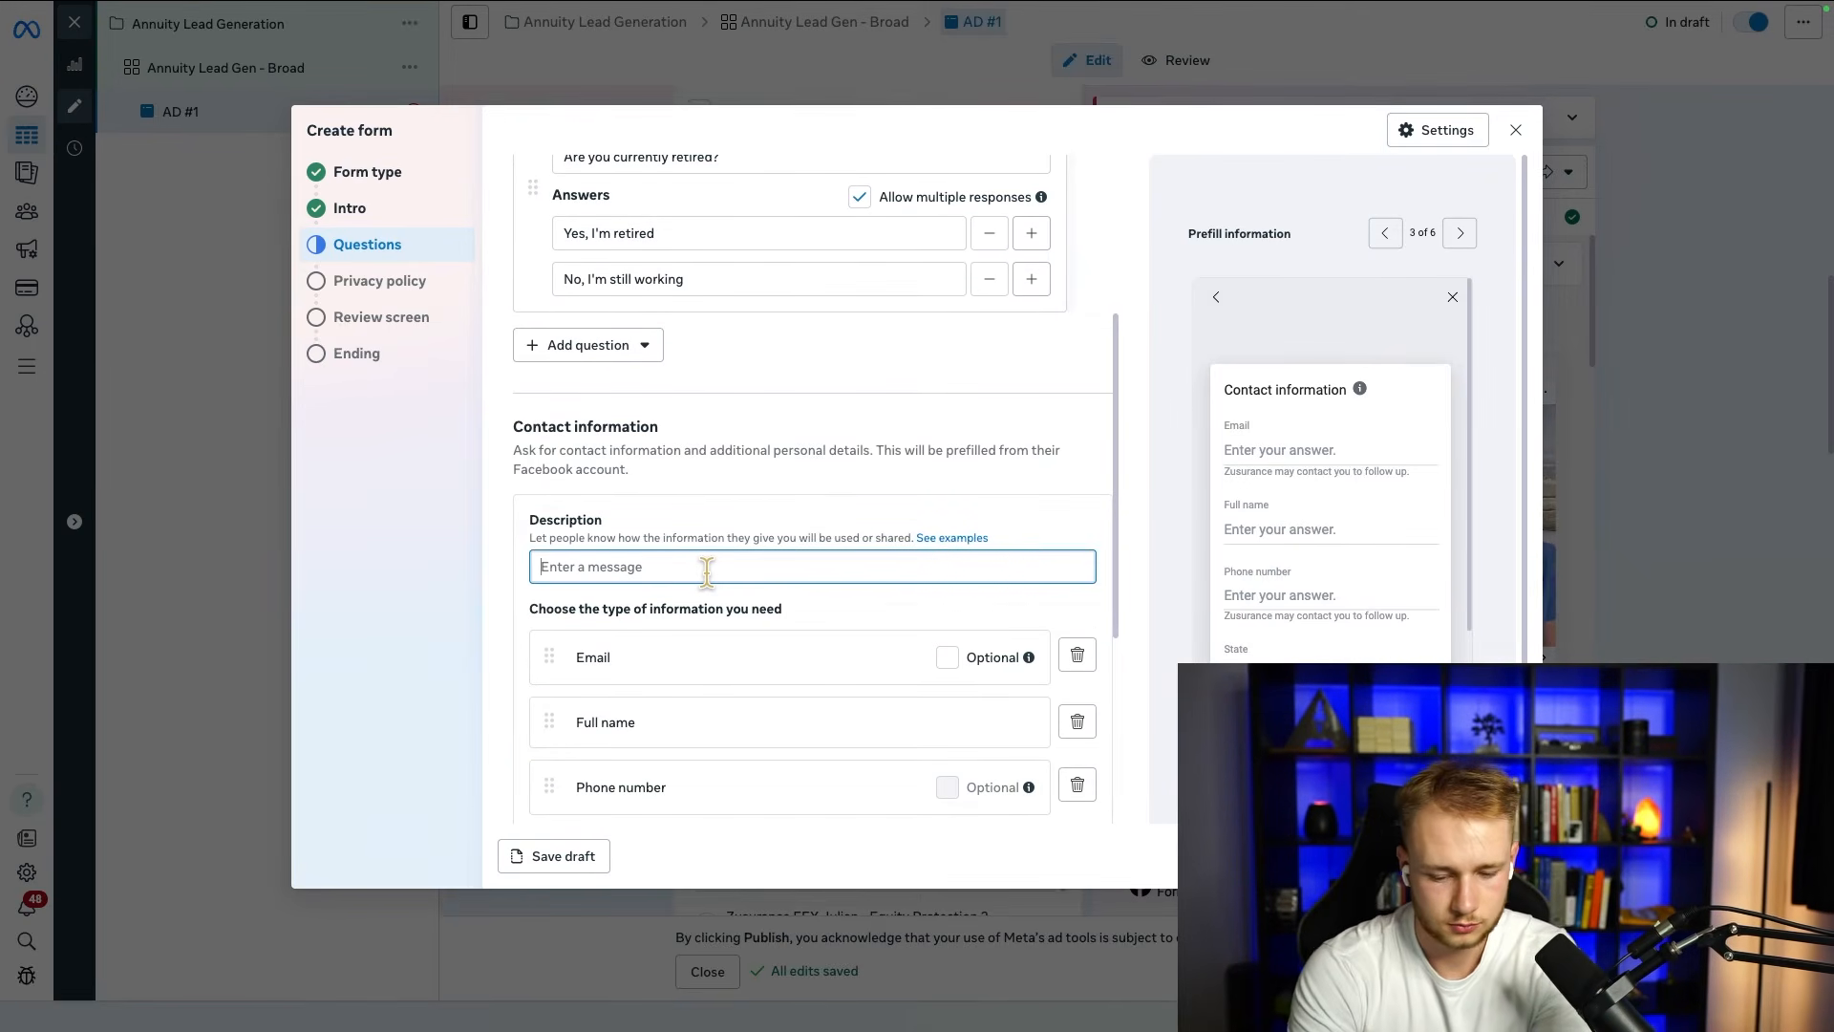
type("Please enter yo")
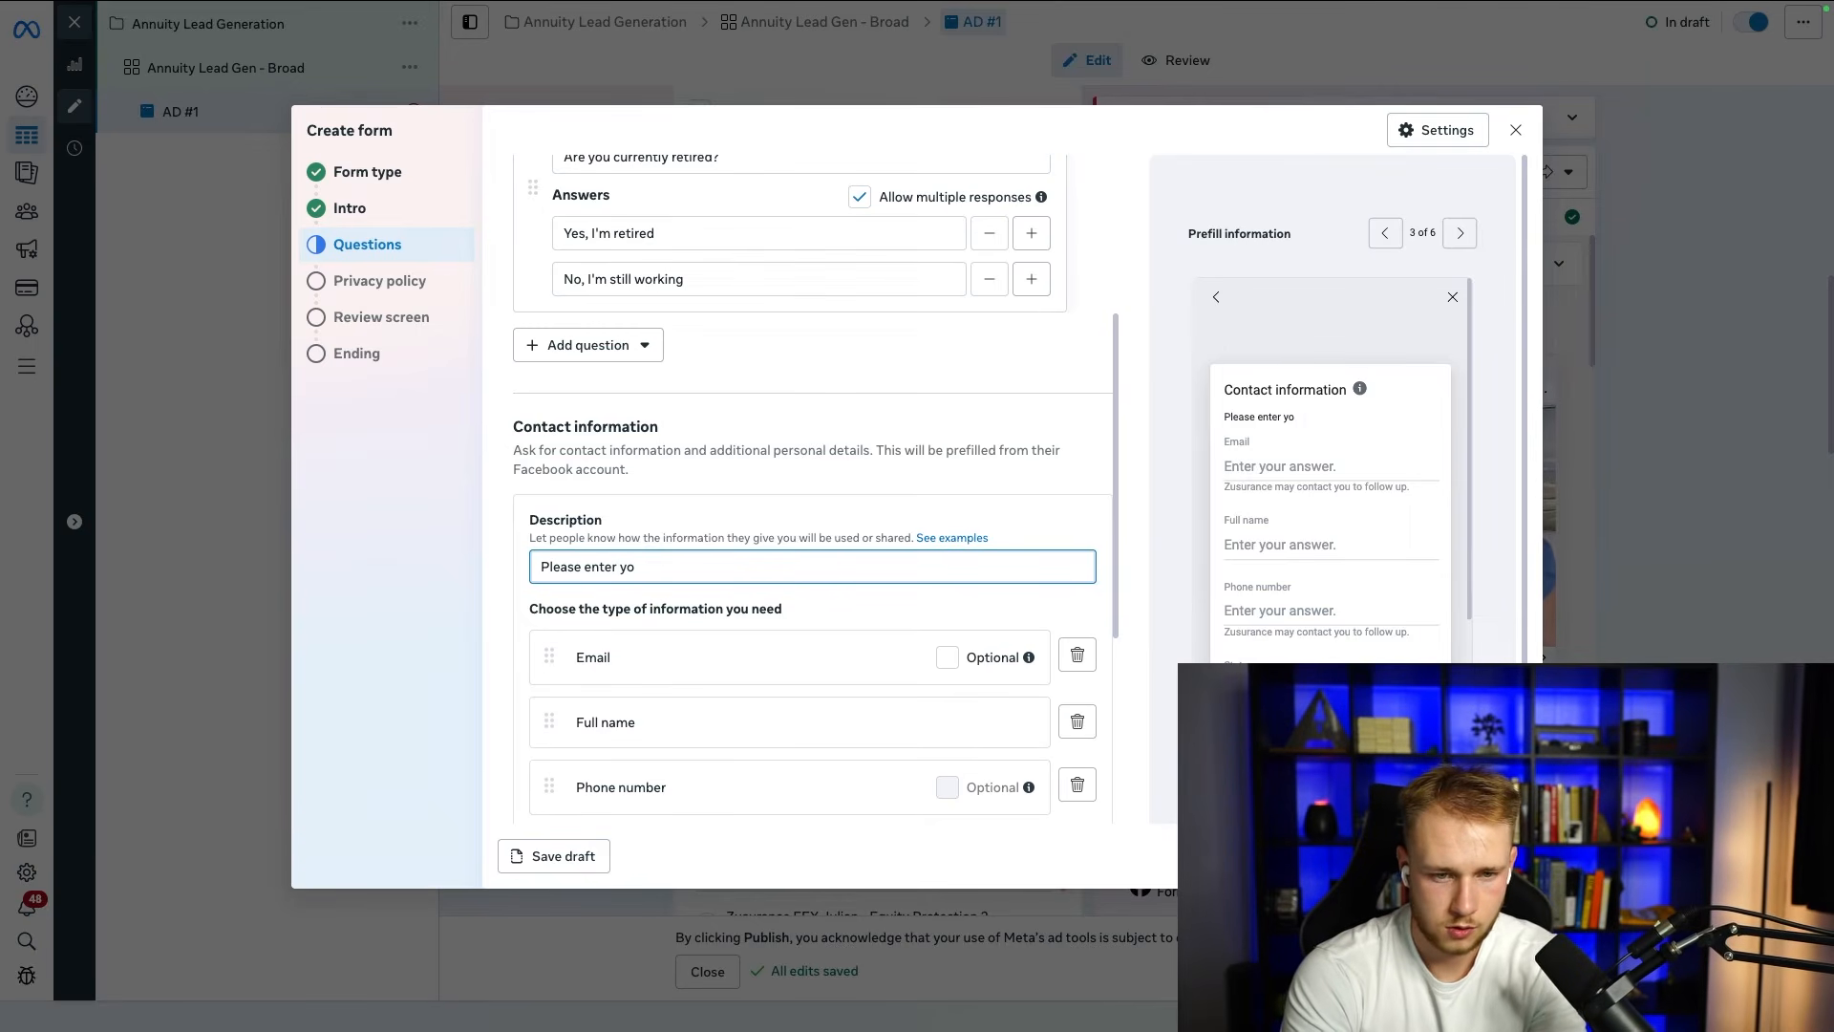
type("ur information below")
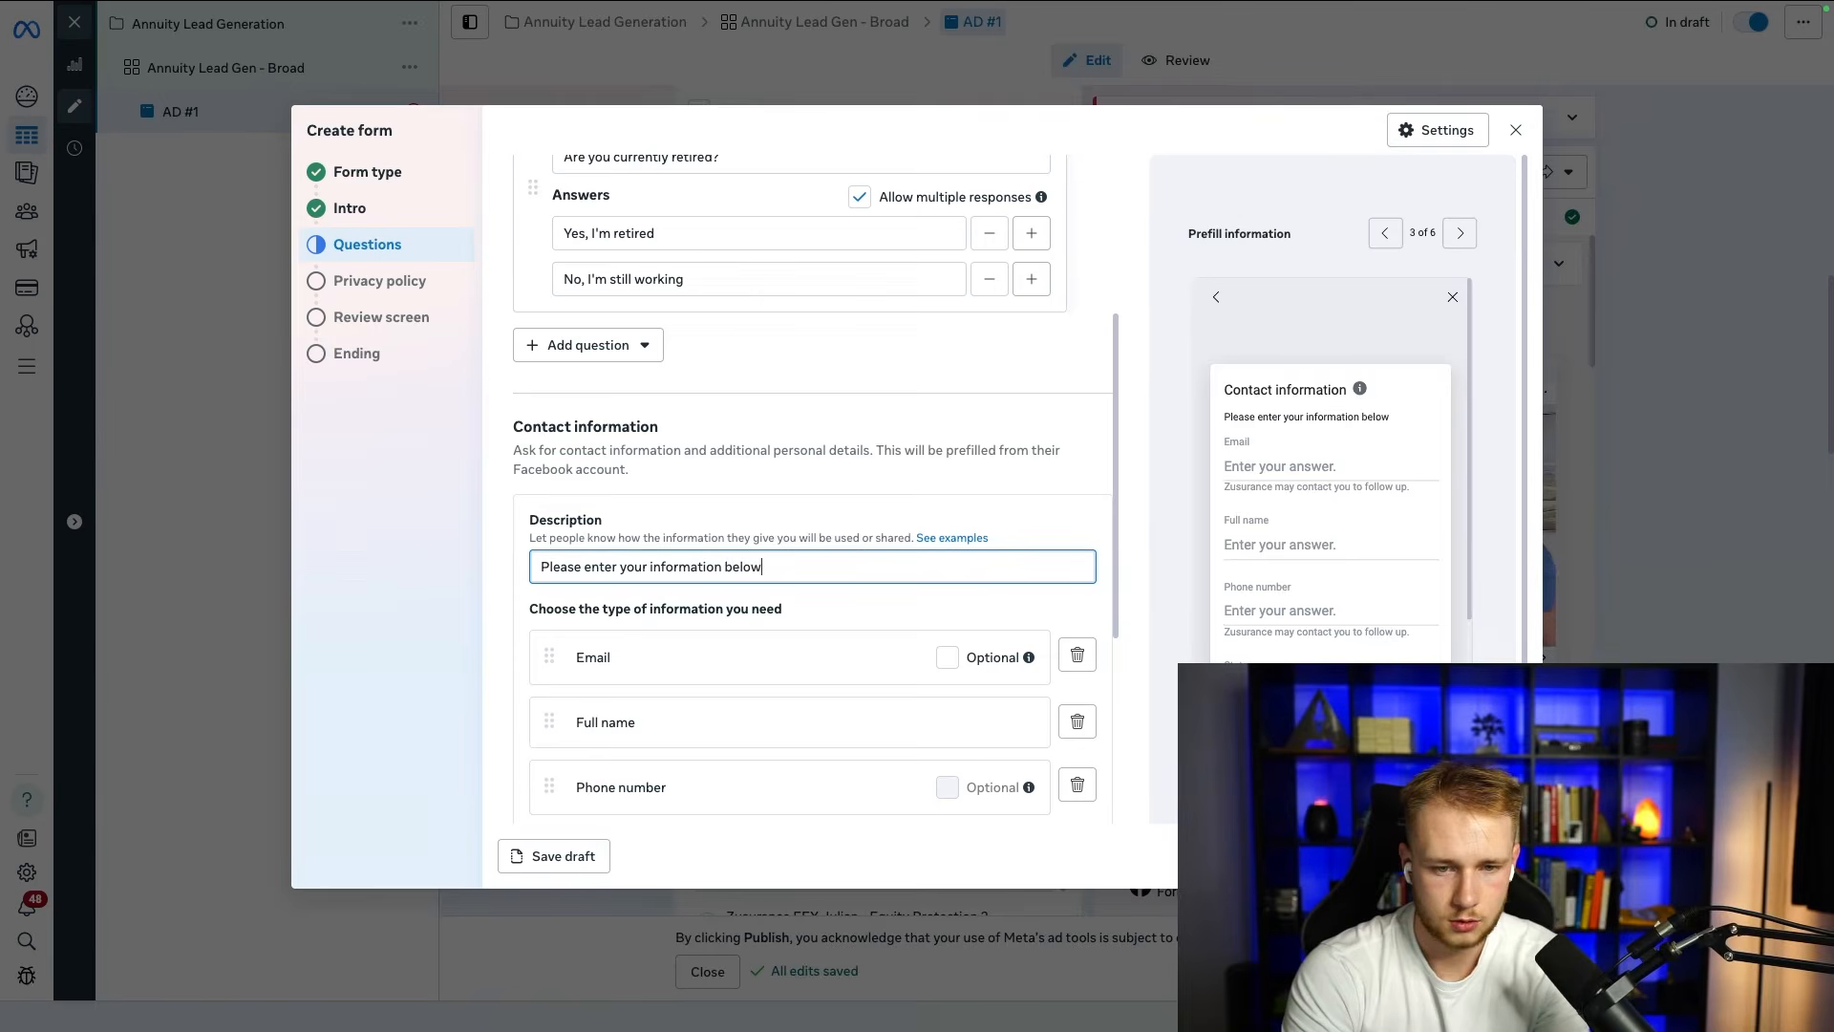
type(" so we can connect ")
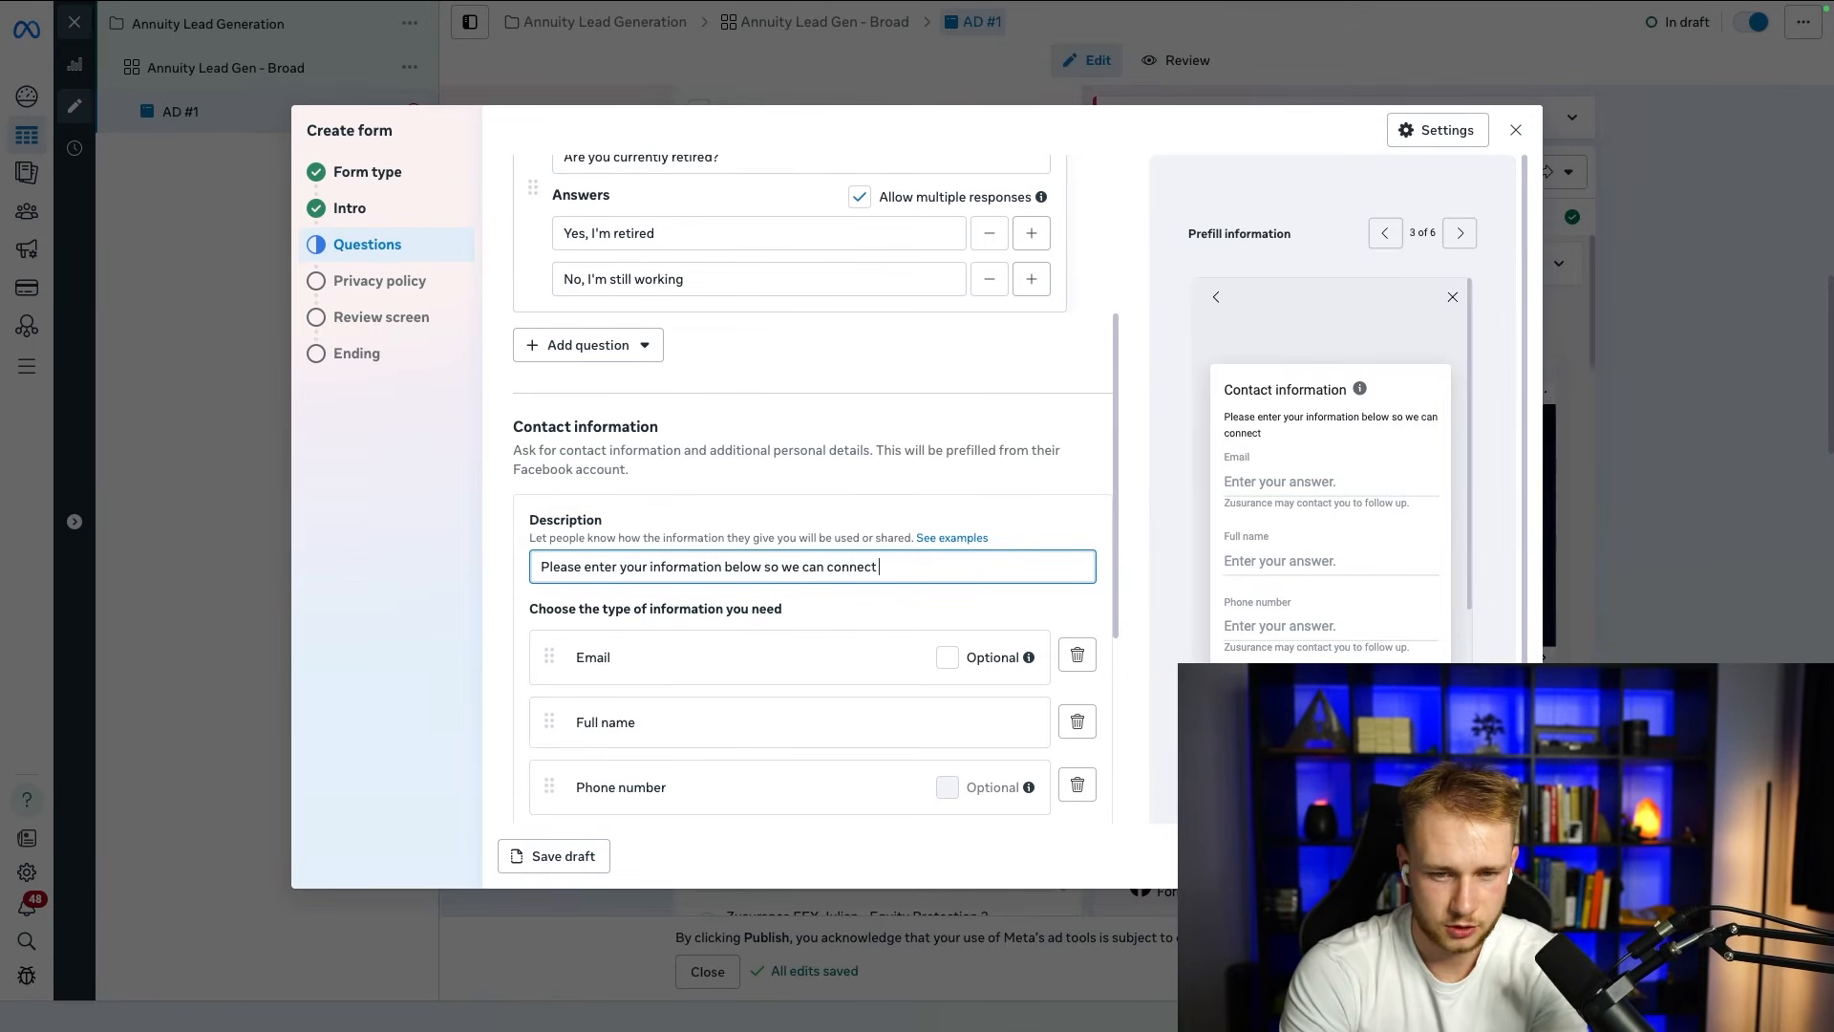
type("you witha n")
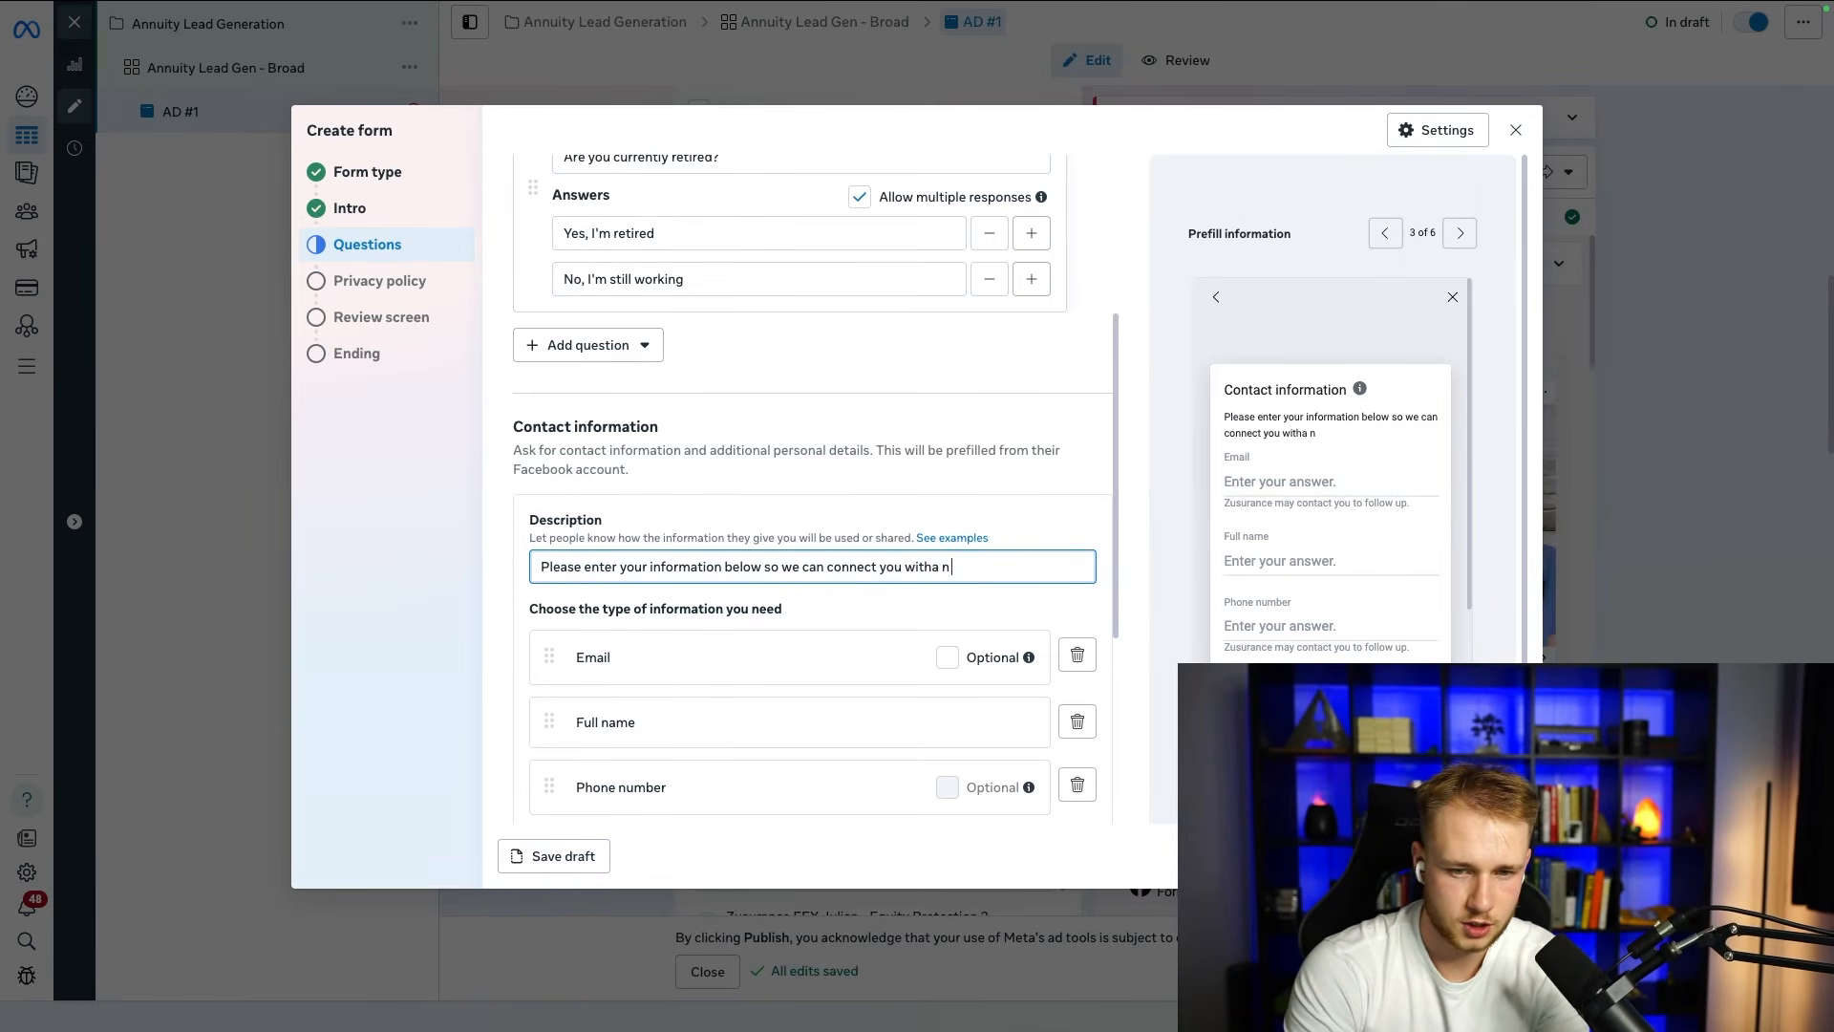
type(" an annuity specialist")
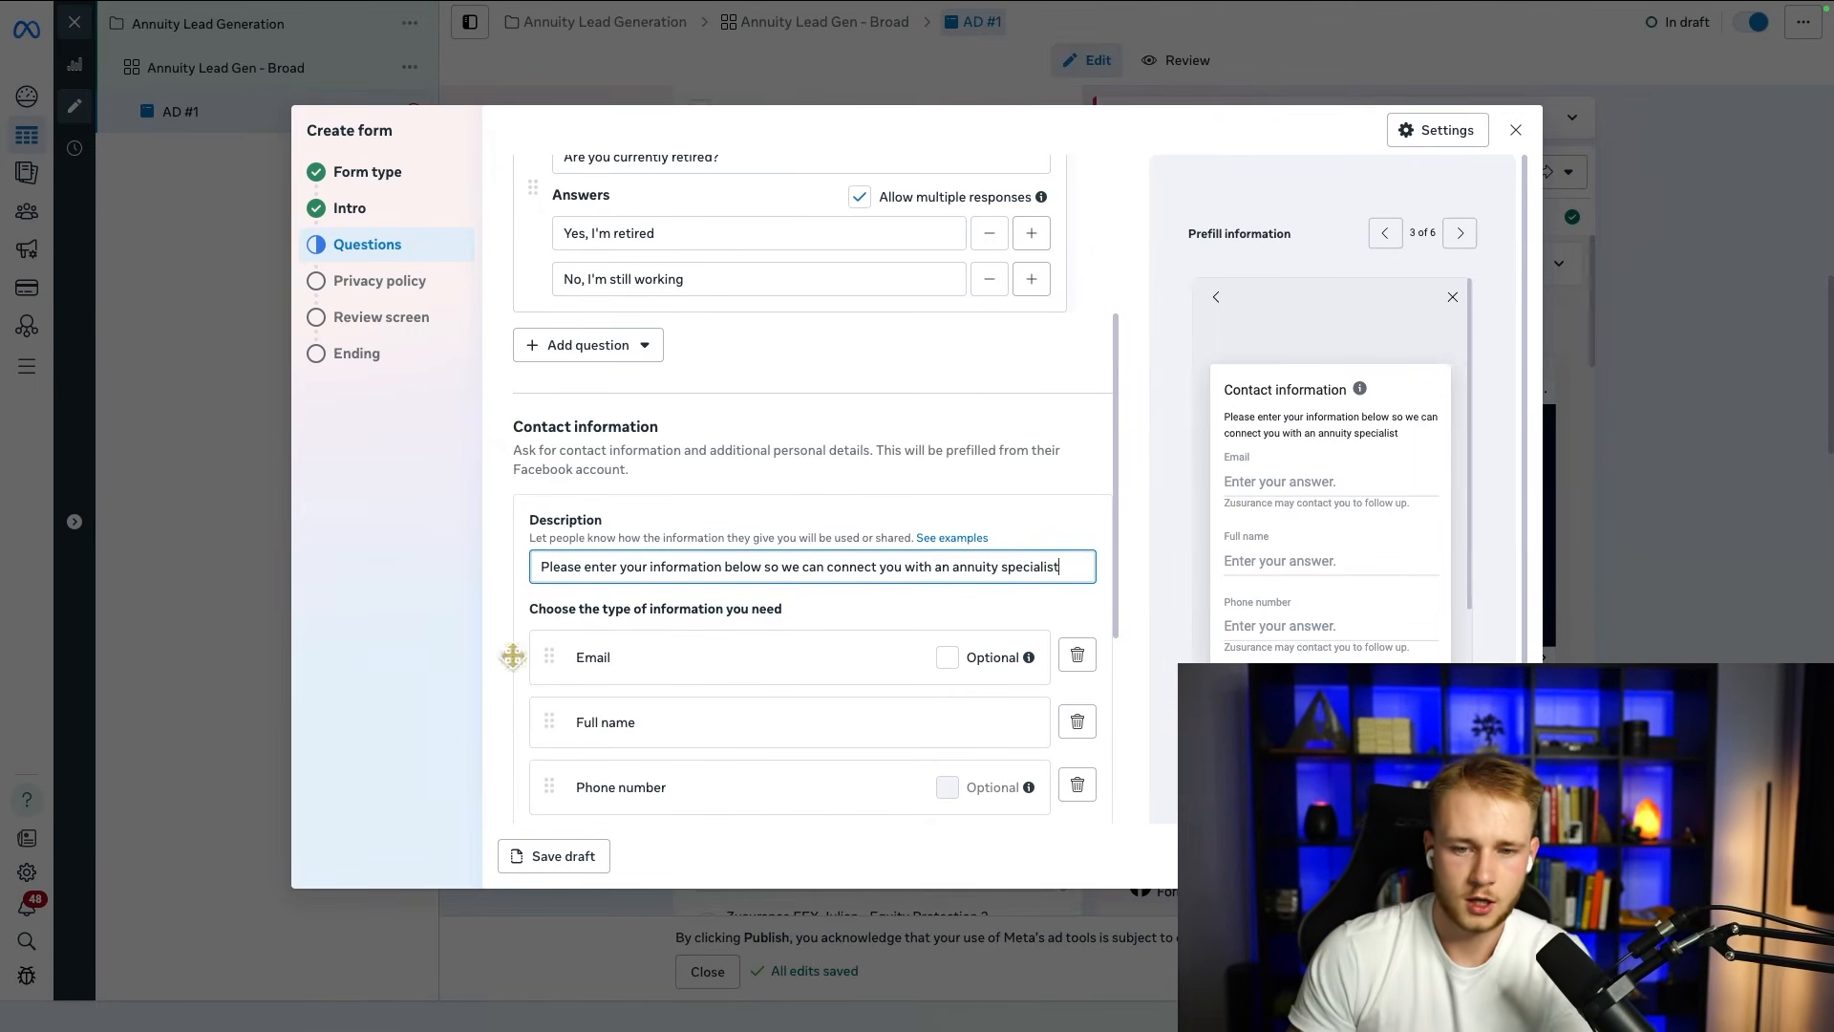
scroll(565, 536, "down", 4)
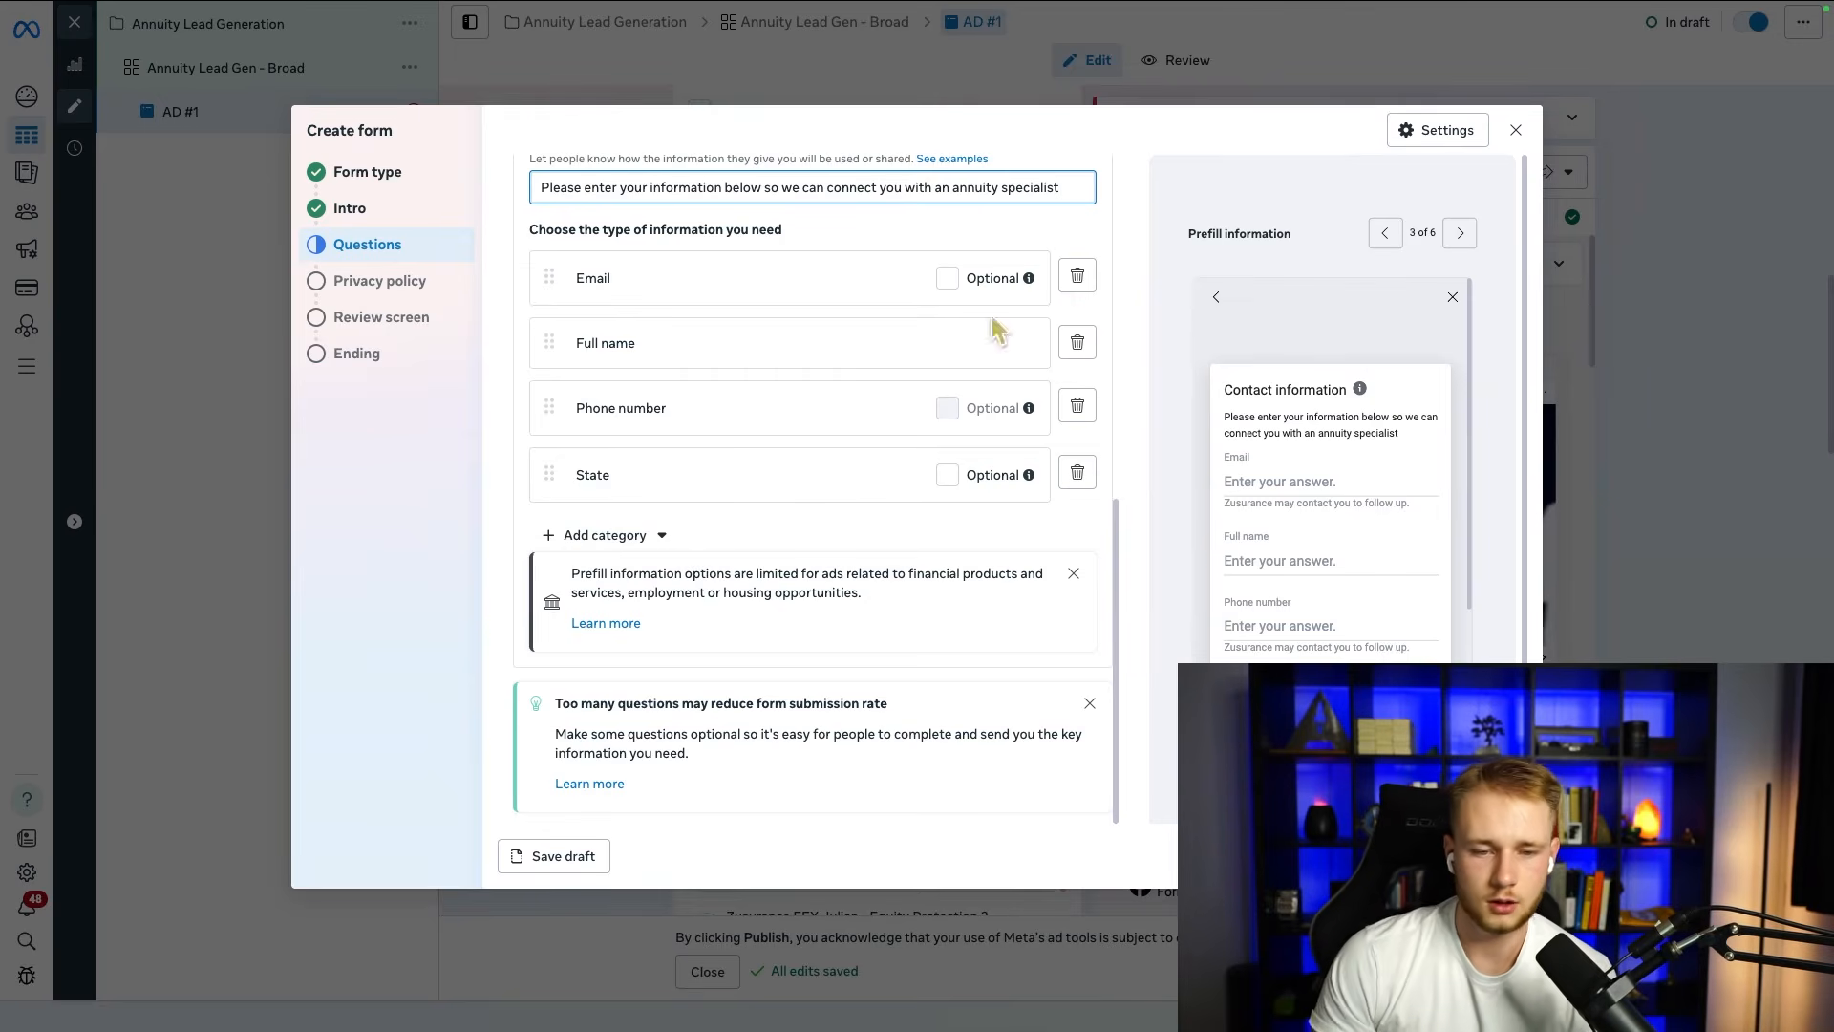
left_click(1086, 576)
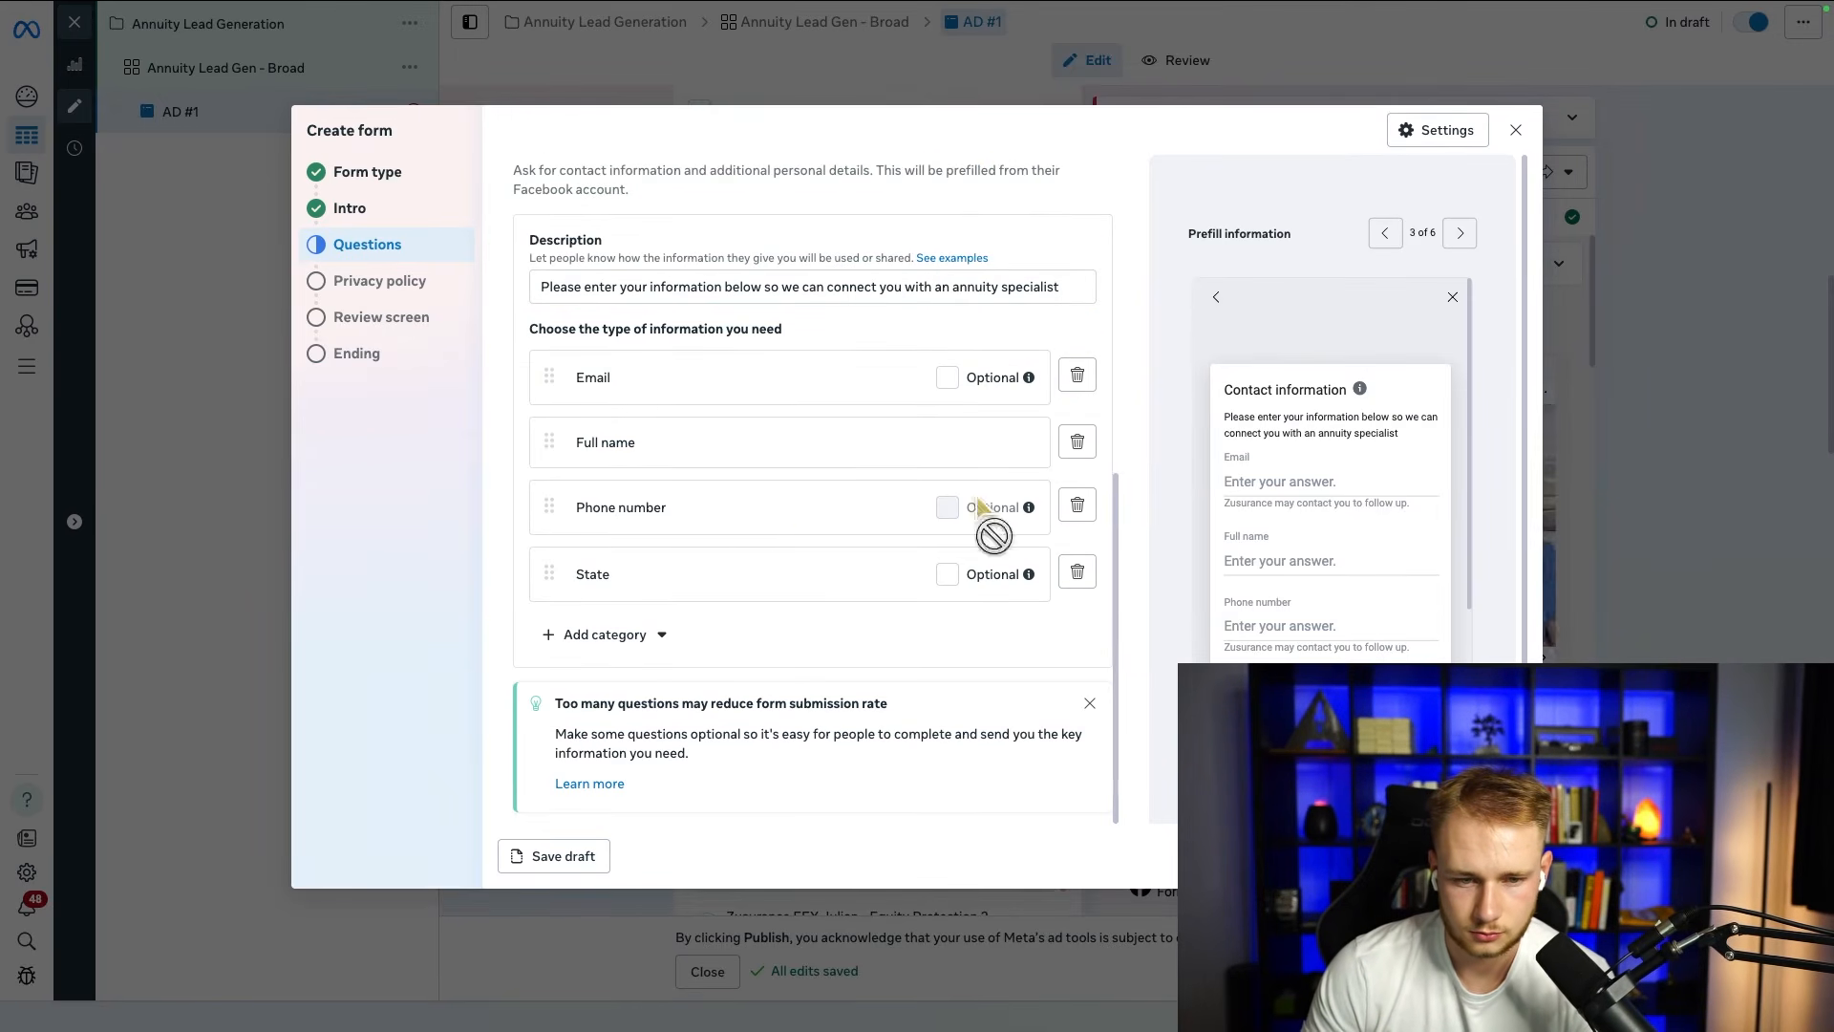
left_click(426, 279)
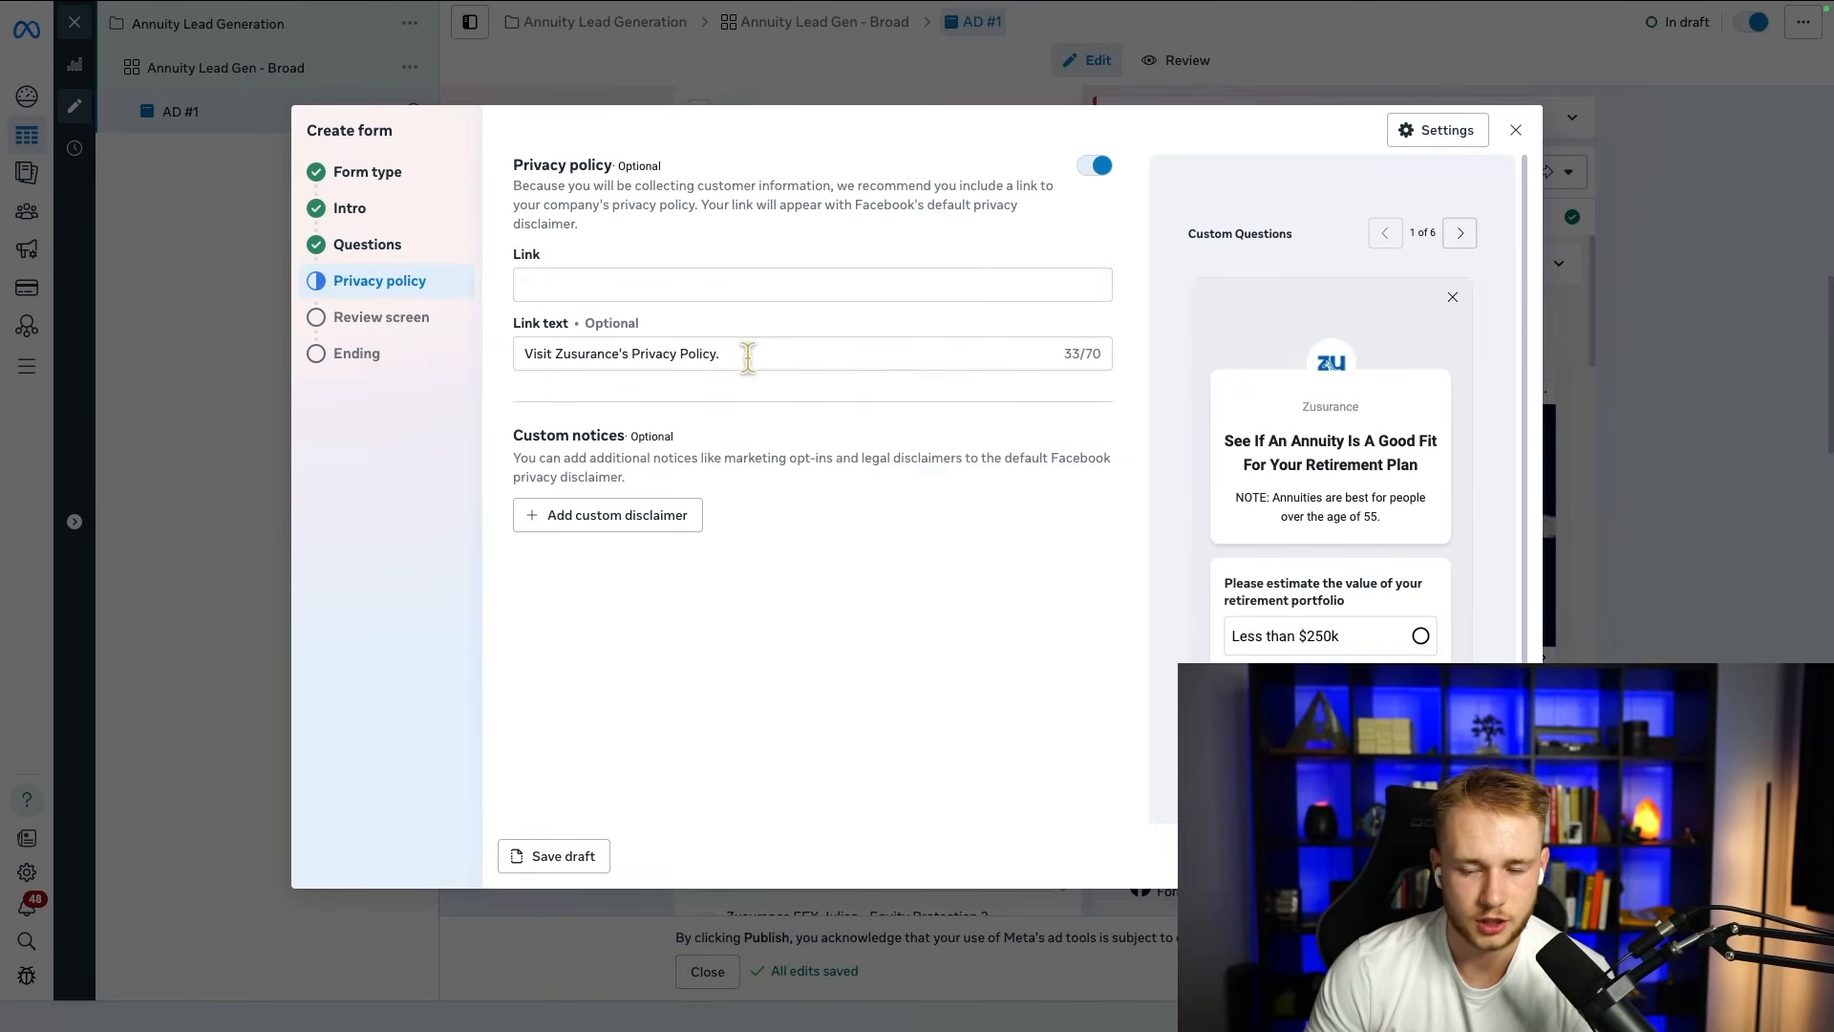
left_click(629, 292)
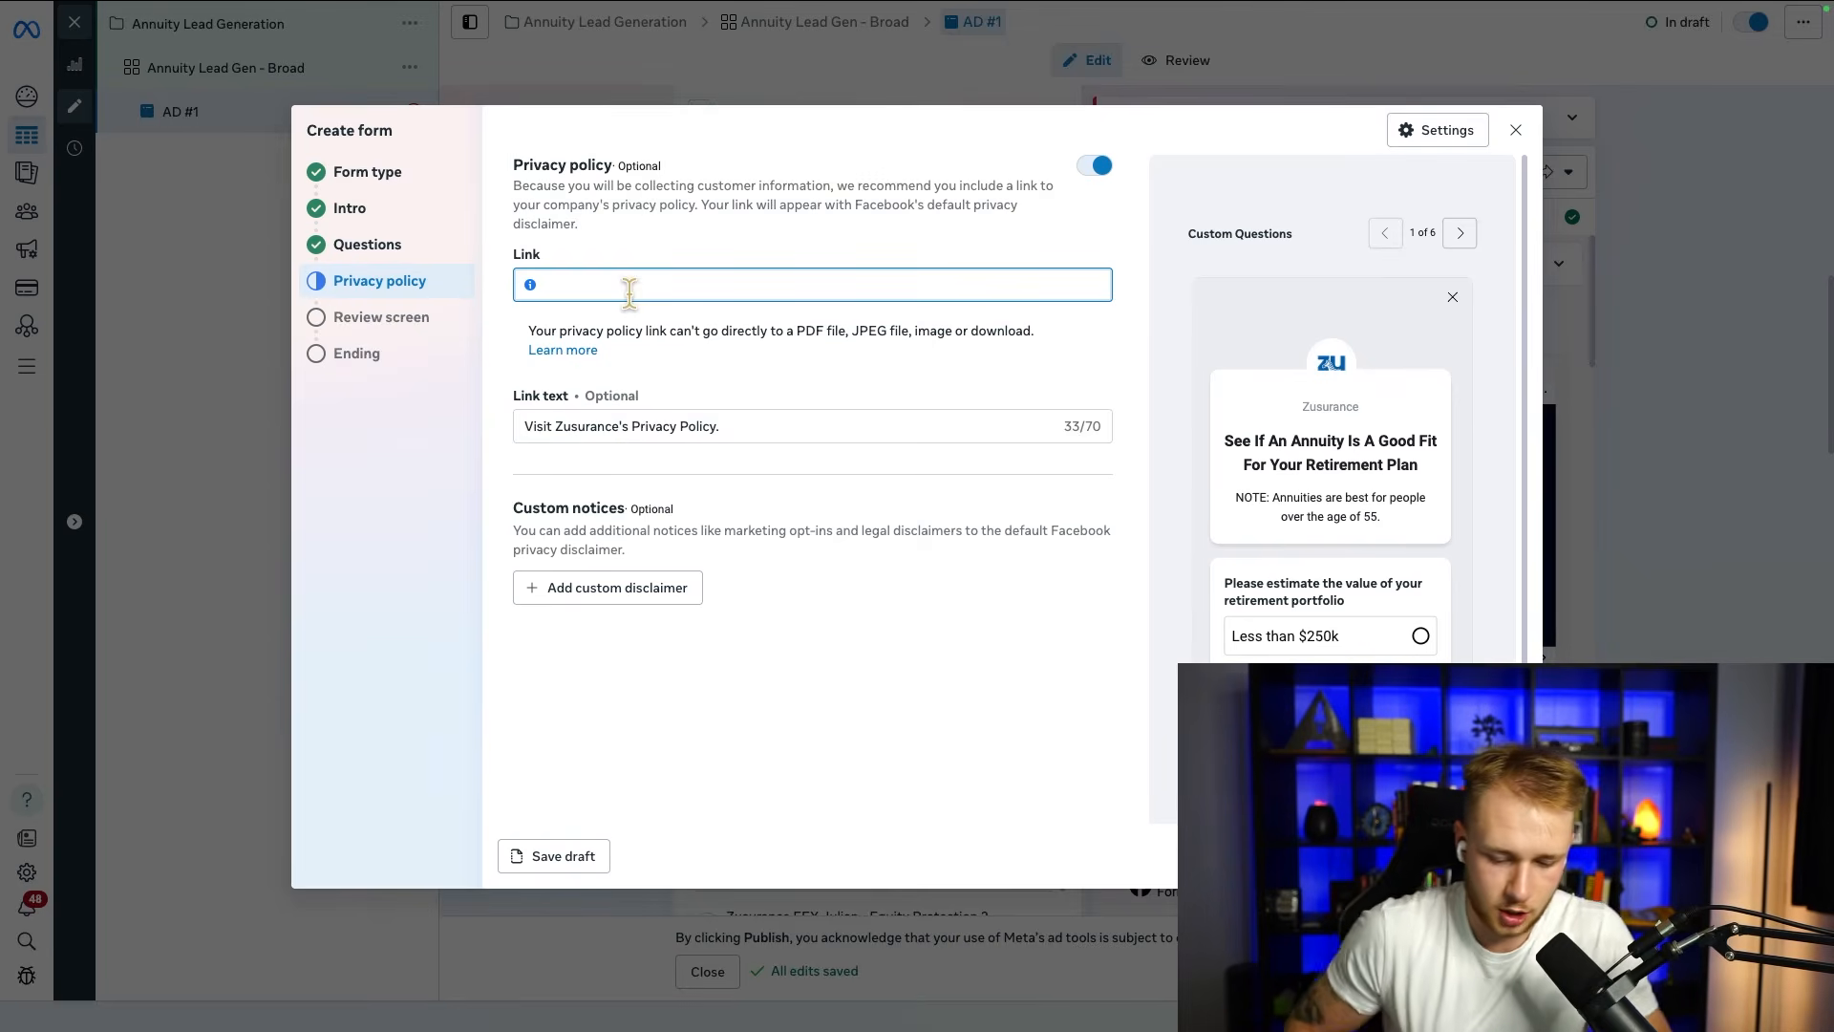
type("www")
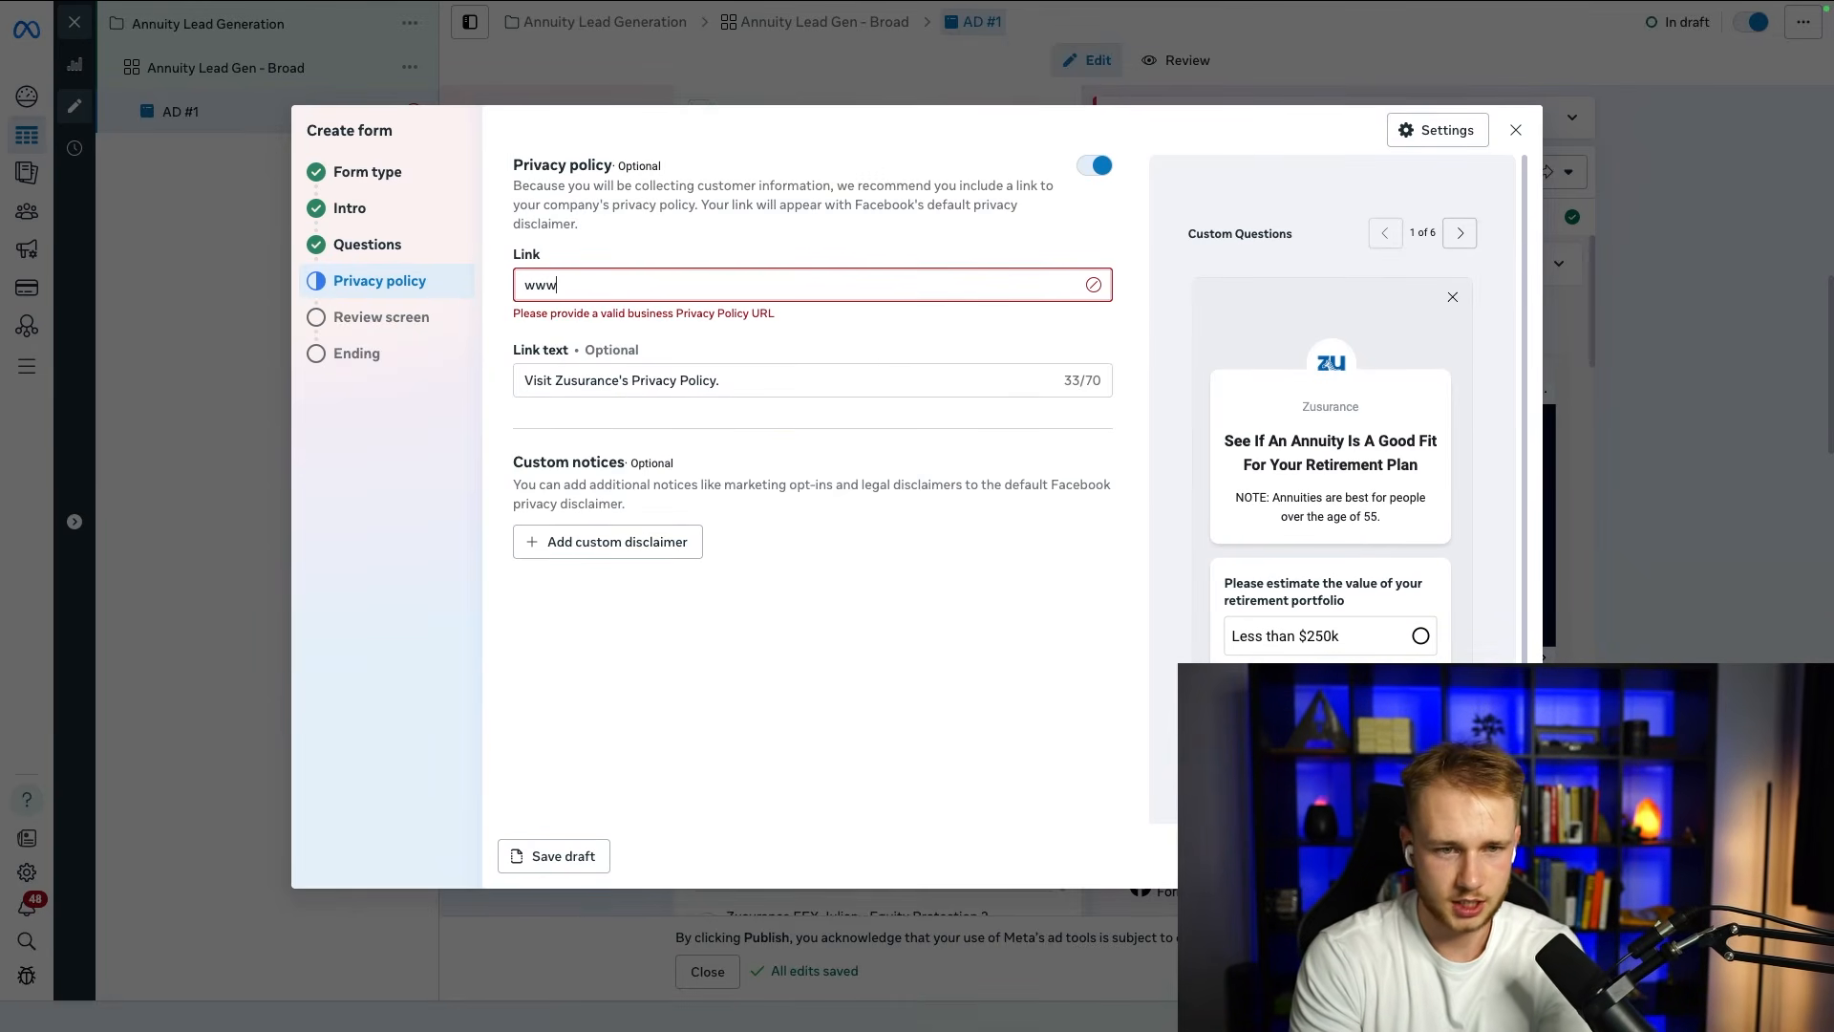
type(".google.com")
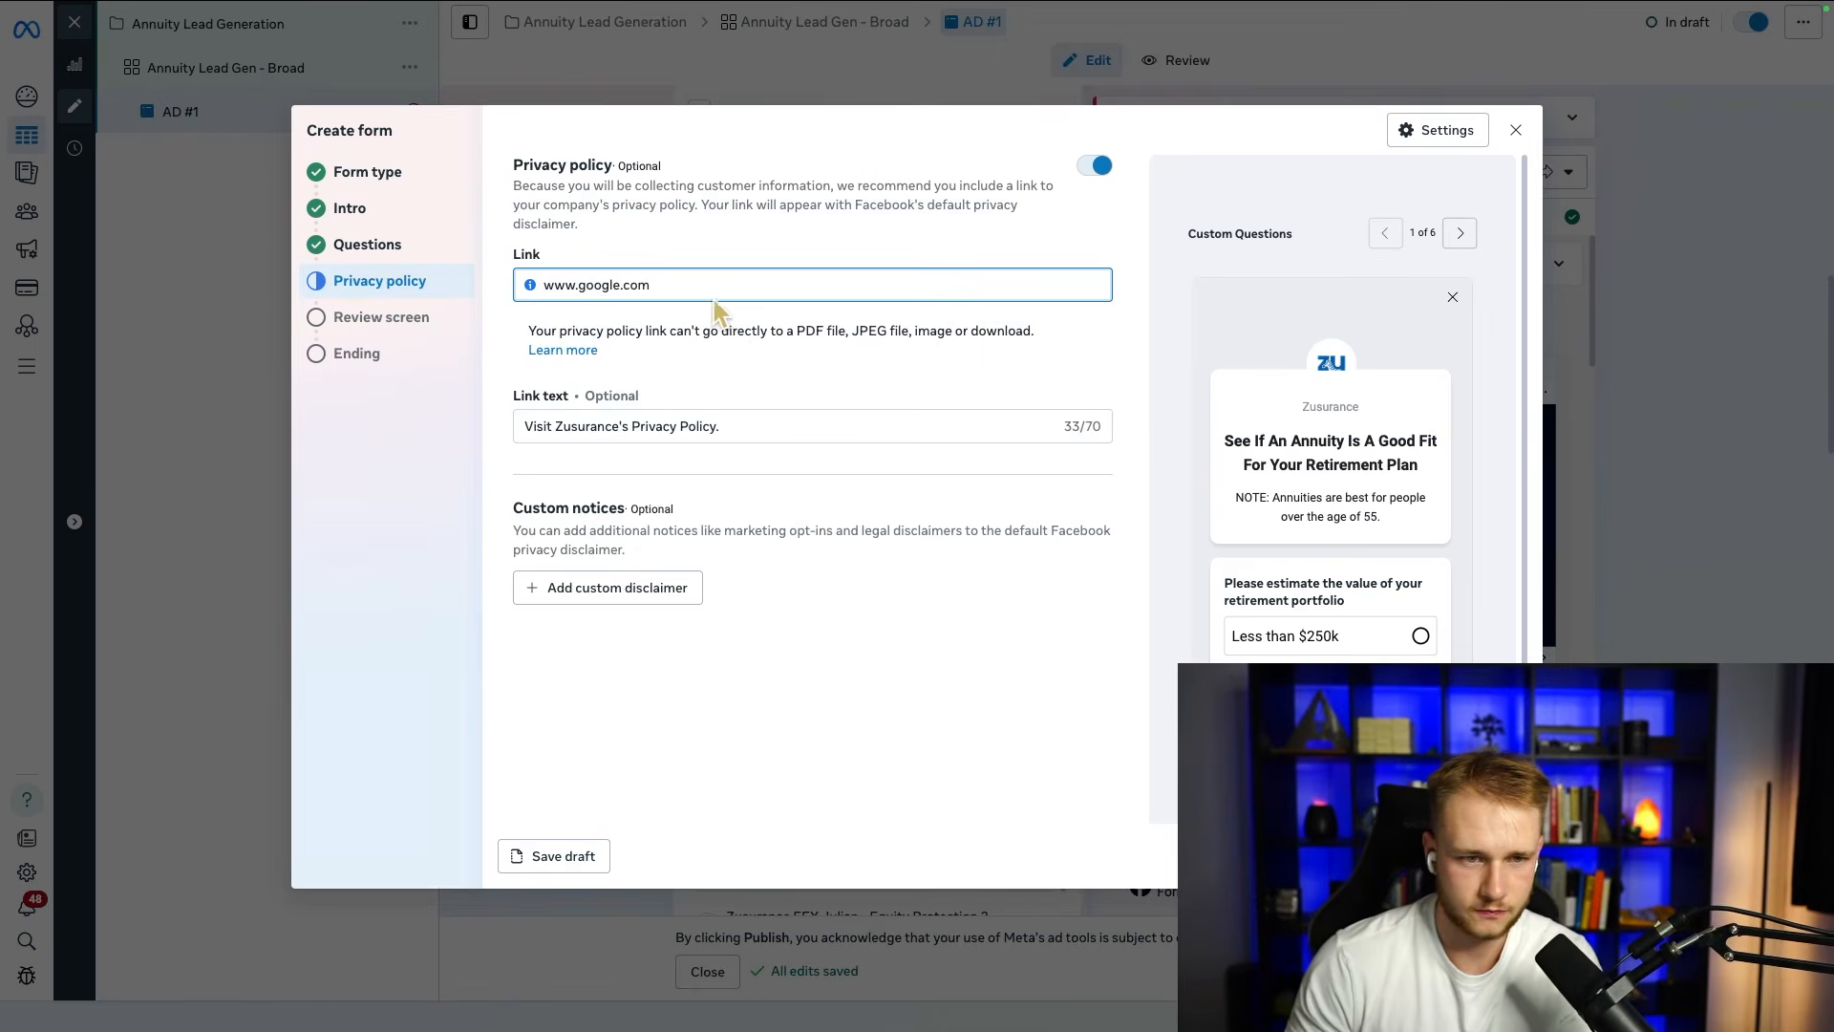
left_click(565, 392)
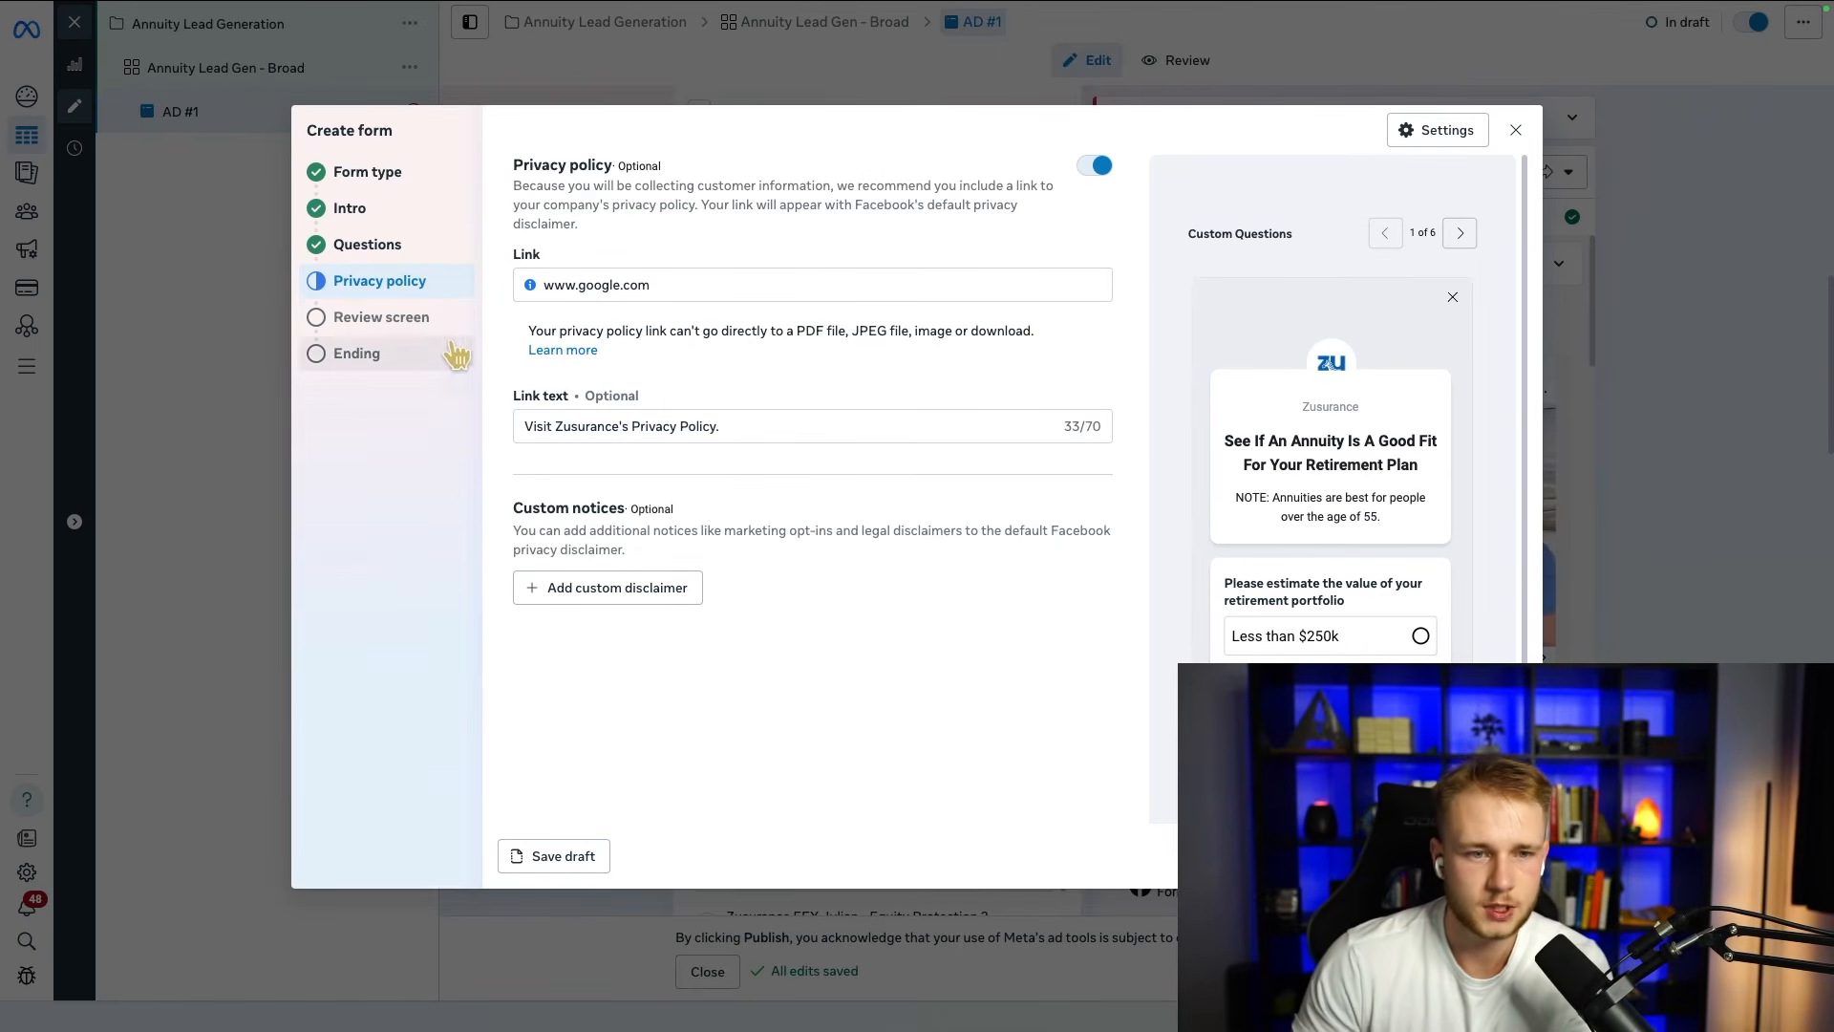
left_click(418, 322)
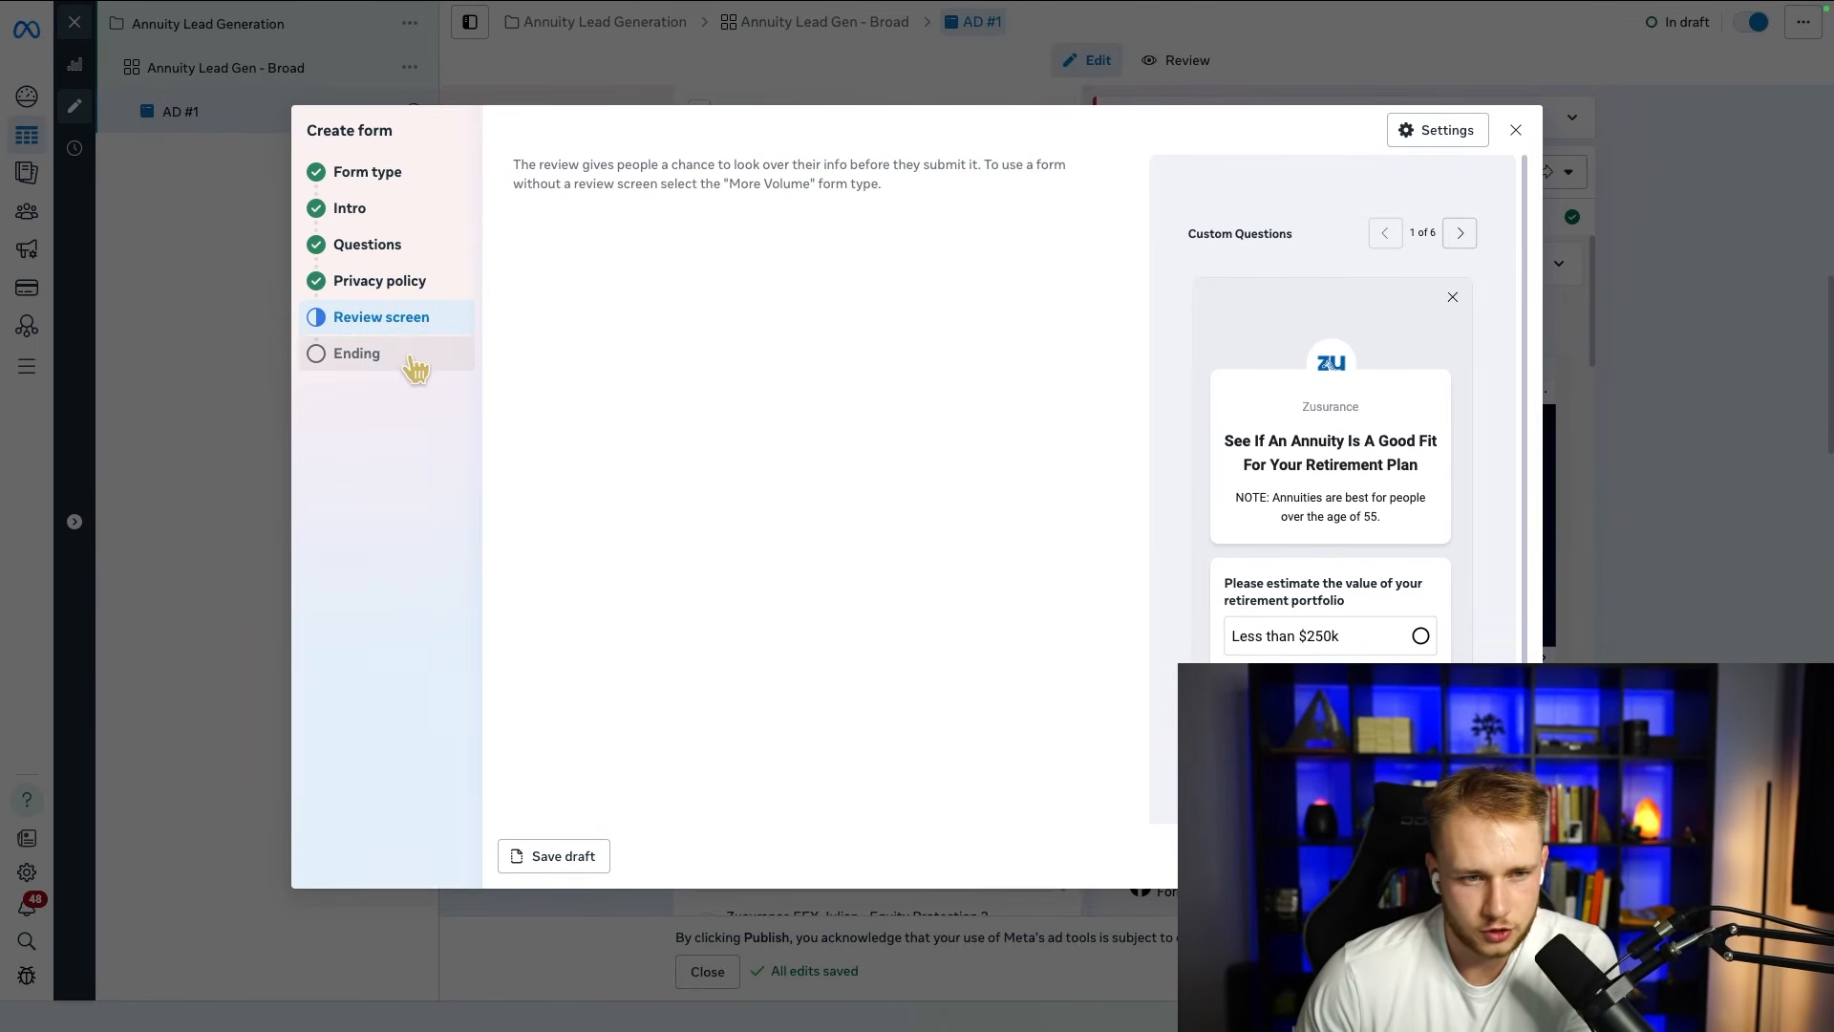
left_click(399, 283)
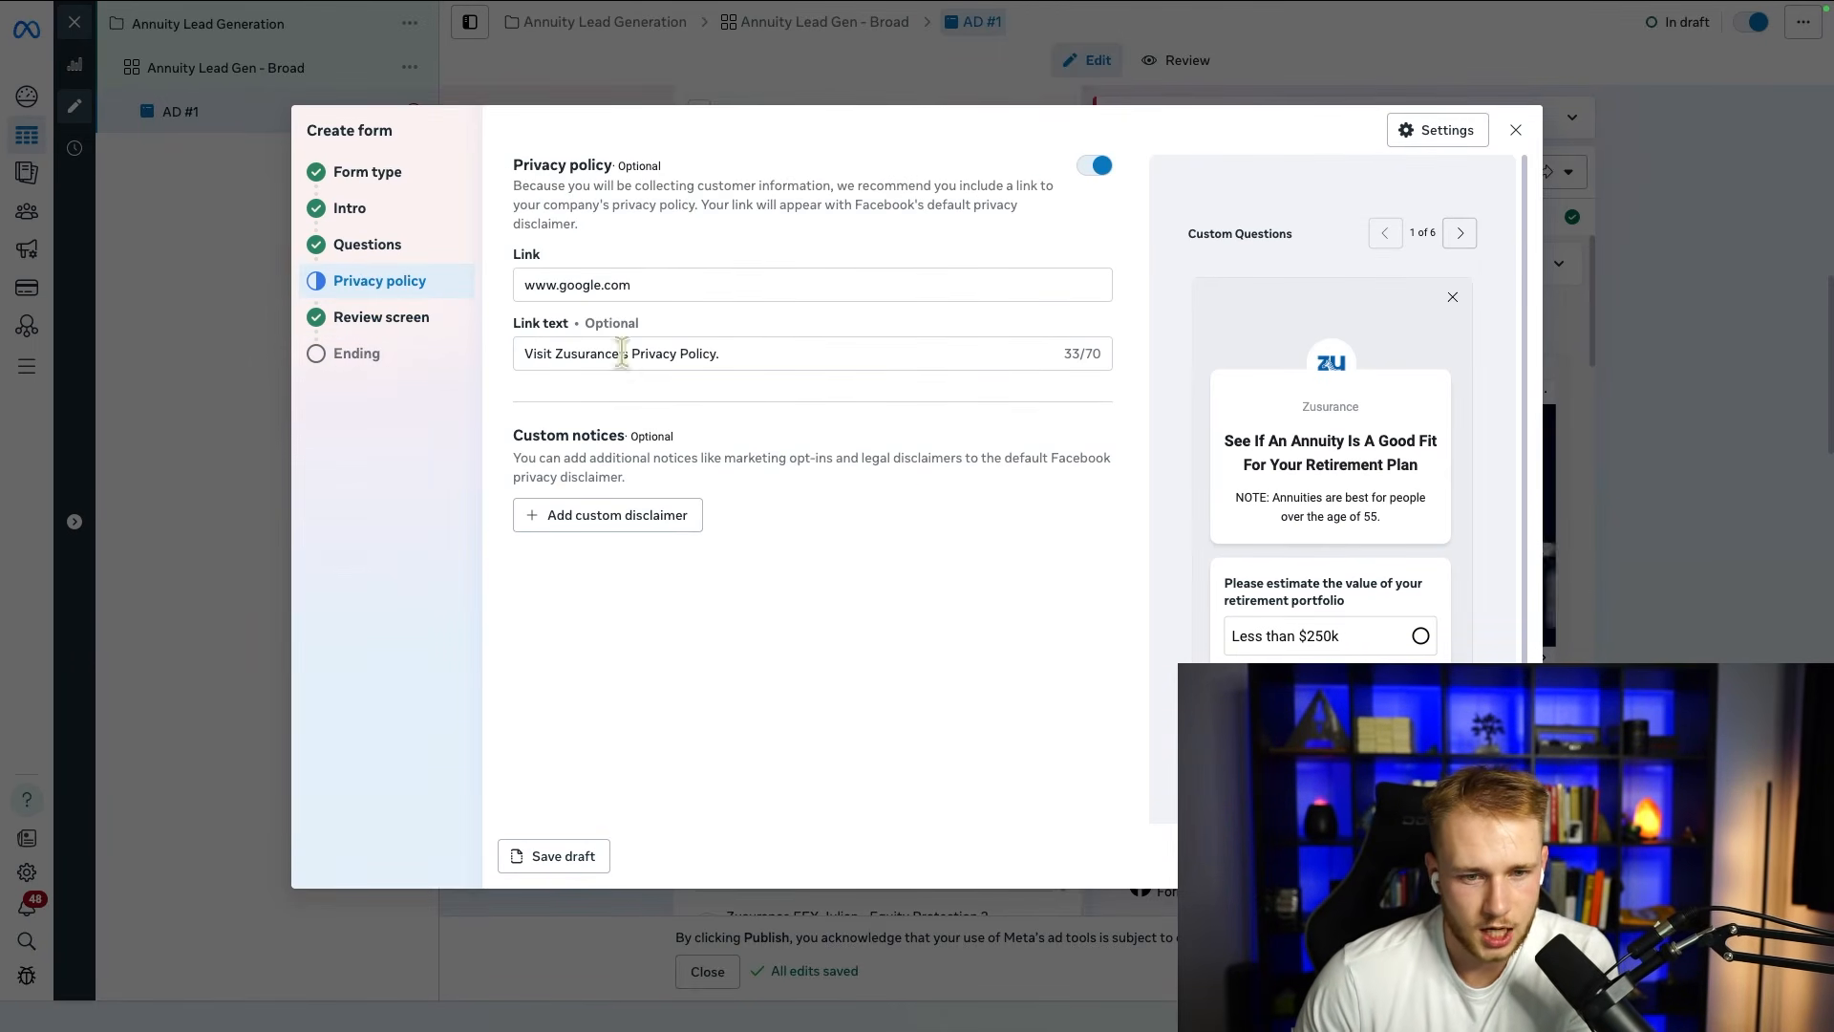
Step: Add a custom disclaimer to the form's privacy policy section and title it "Terms and Conditions"
left_click(605, 521)
left_click(697, 540)
type("Terms an")
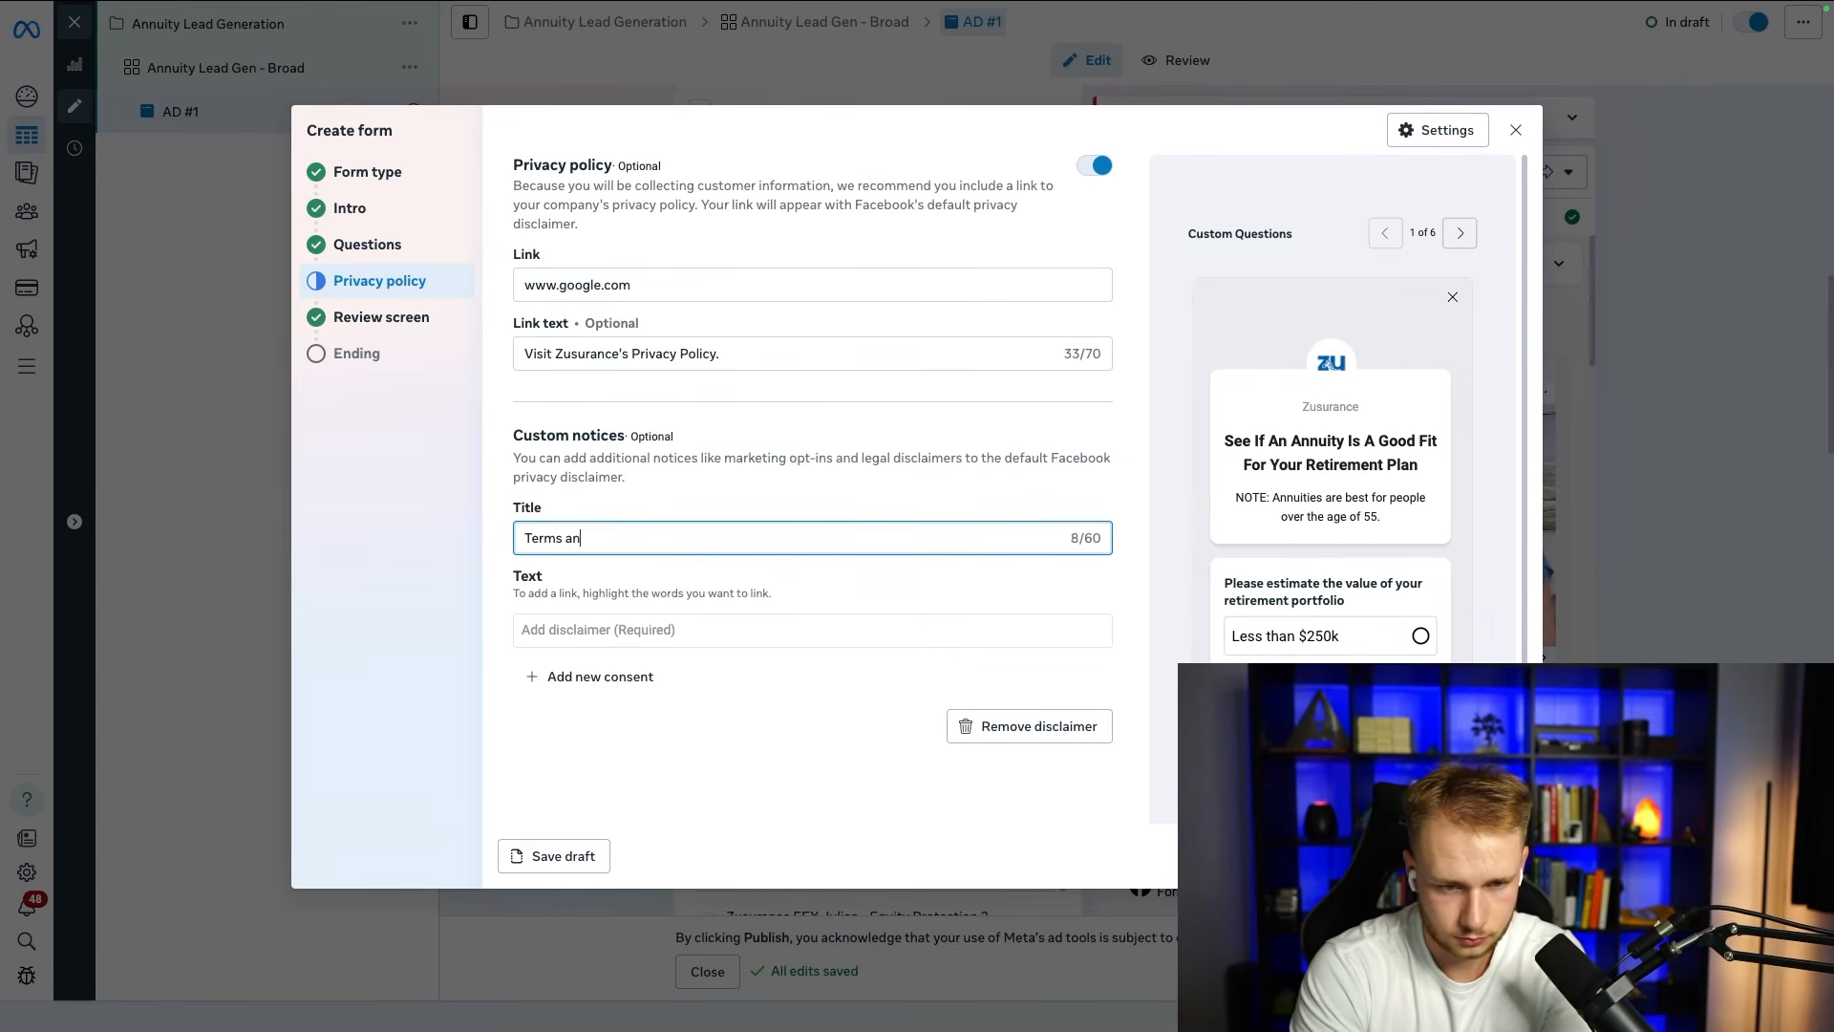
type("d Conditions")
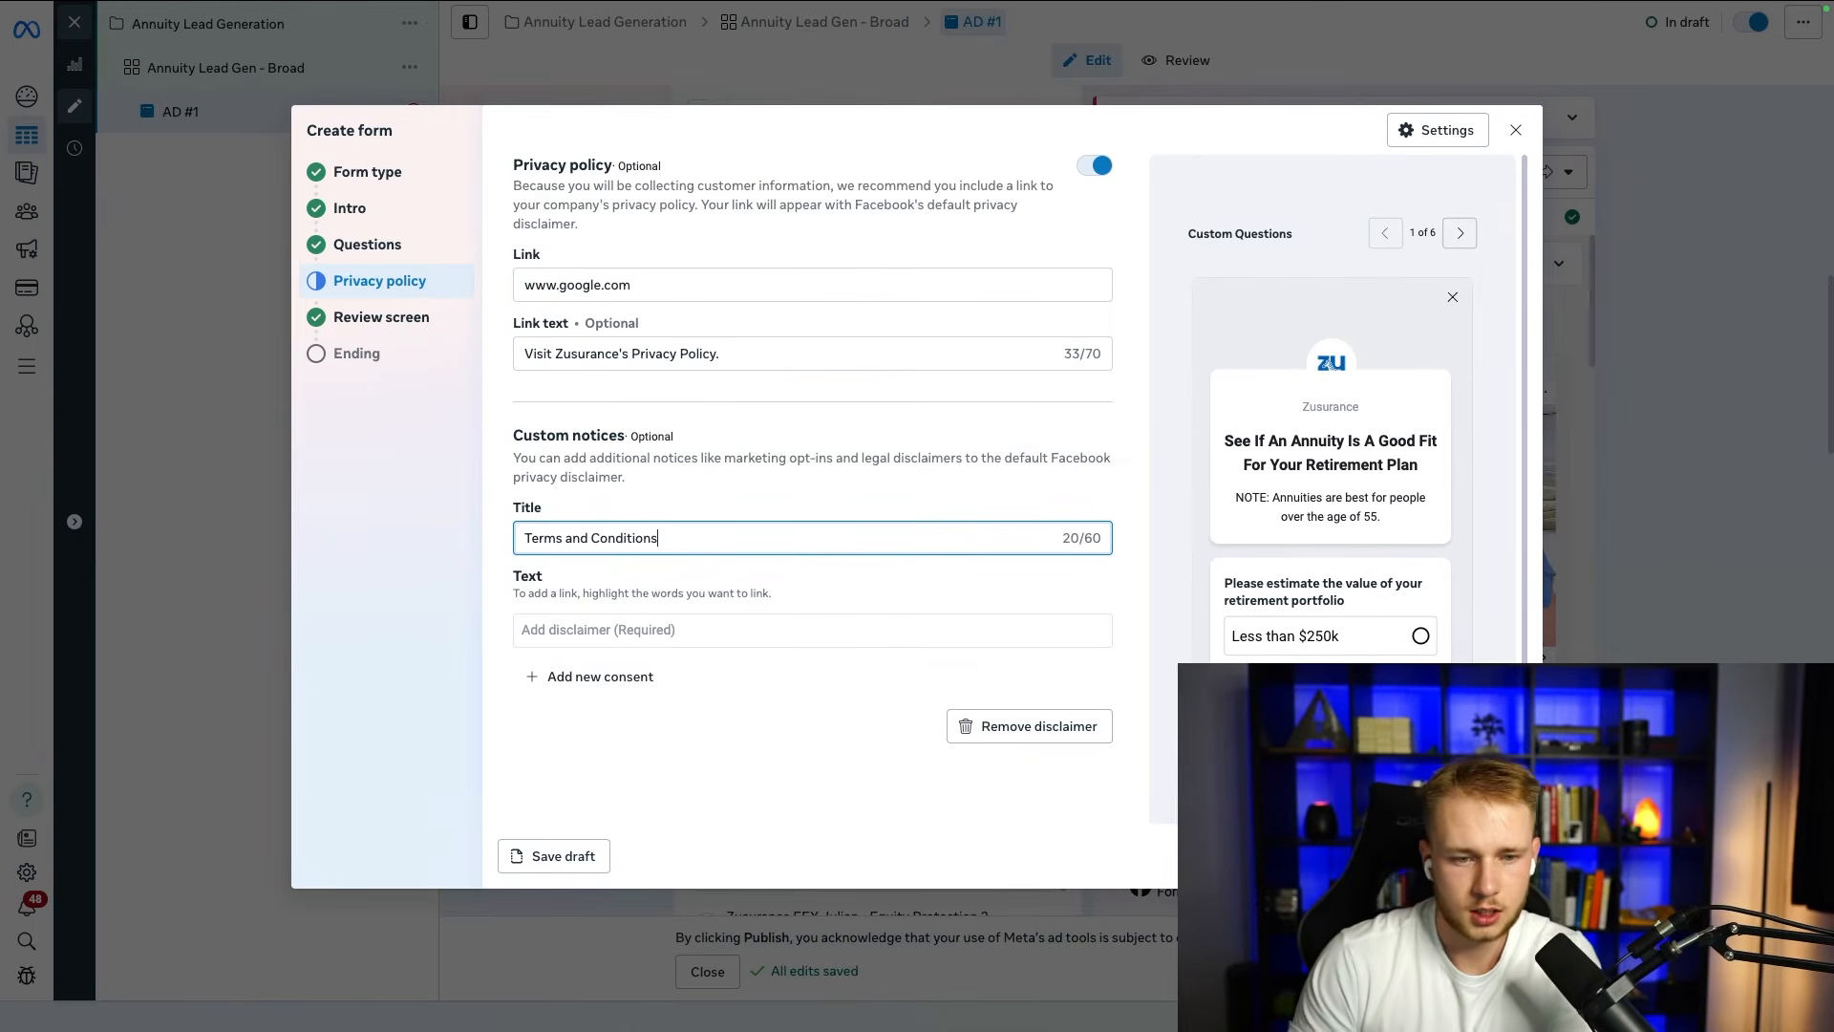
Step: Fill the disclaimer text with the prepared consent statement starting "By submitting this form, you agree to be contacted by phone, text message, and email"
left_click(728, 634)
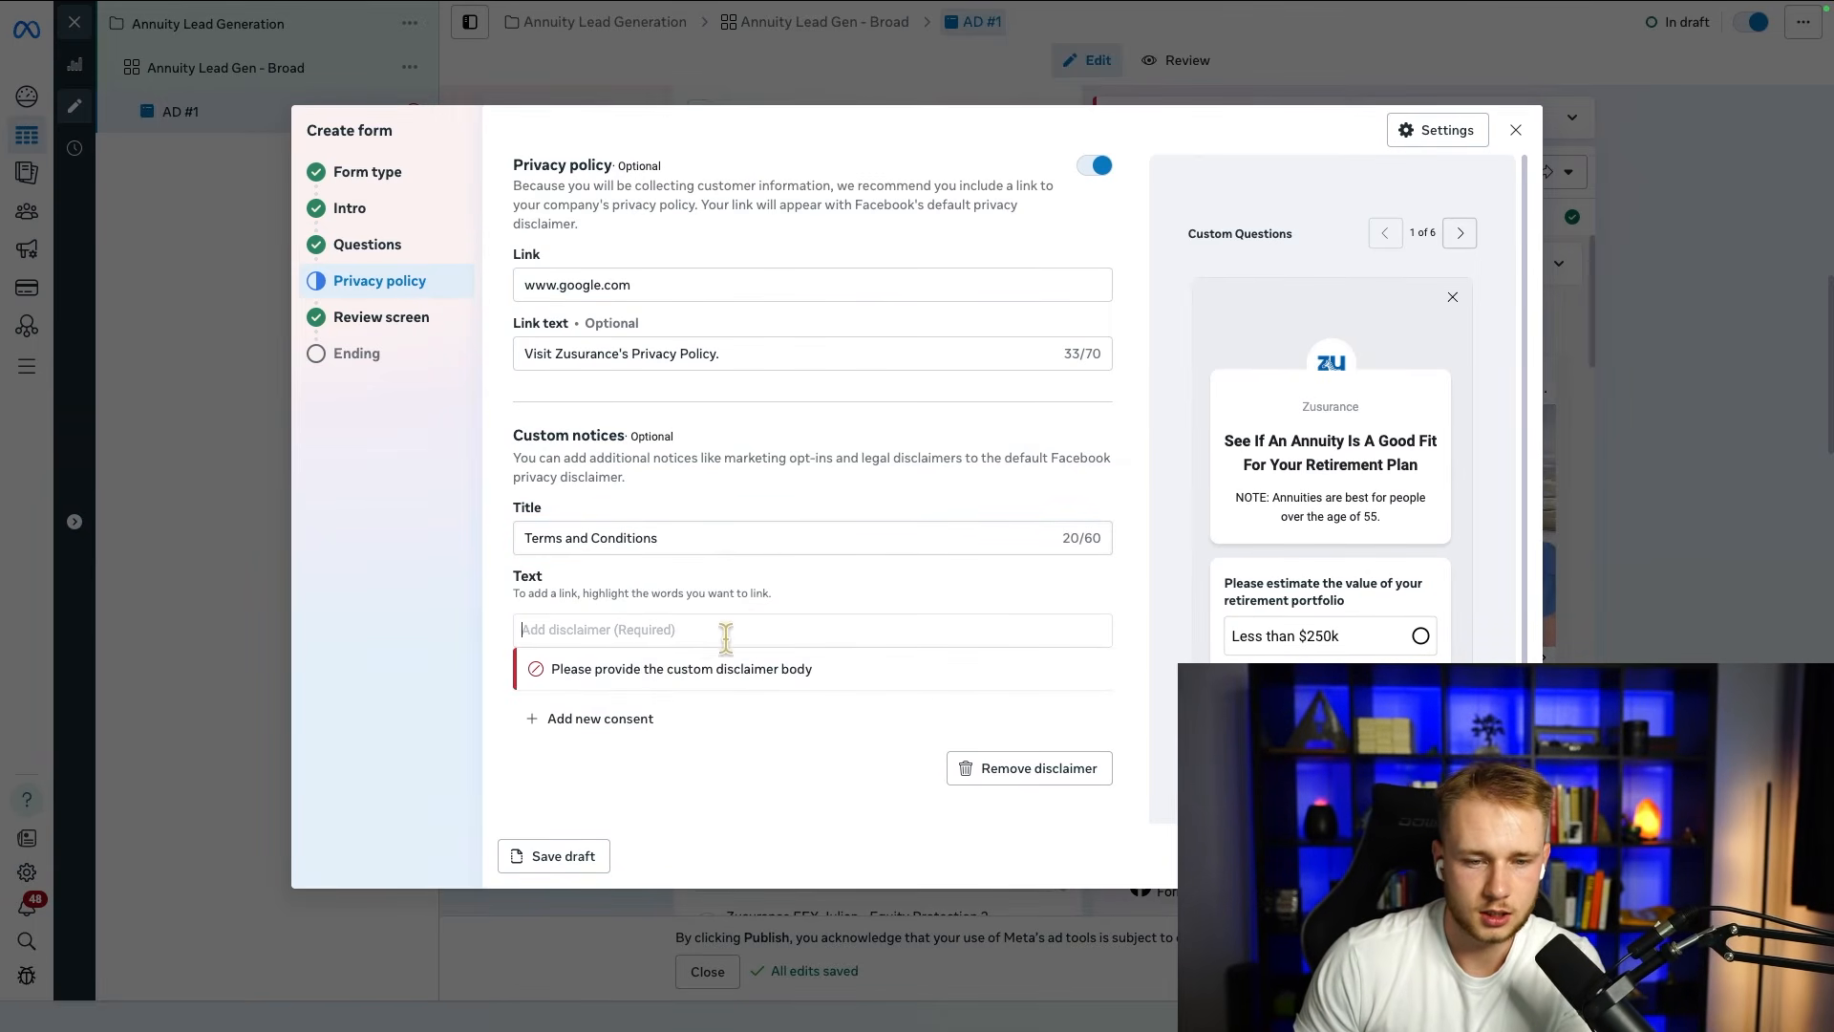
left_click(599, 718)
left_click(1073, 744)
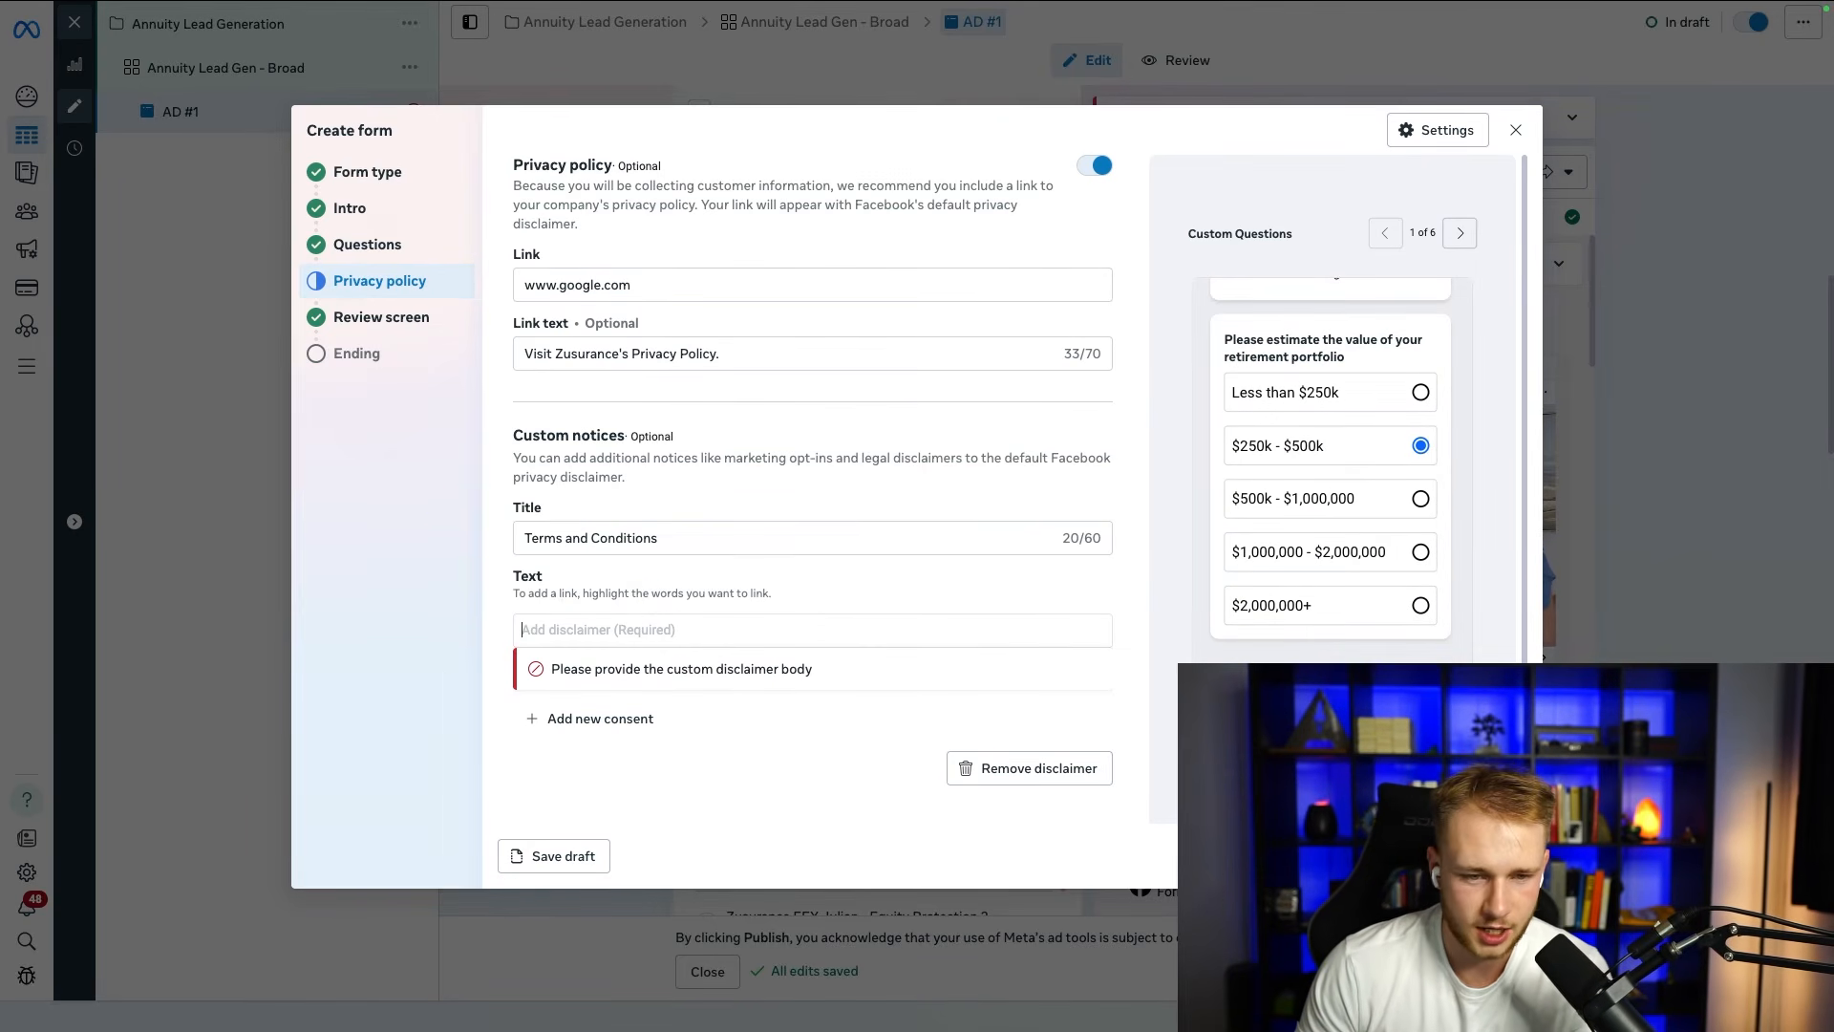
mouse_move(704, 1022)
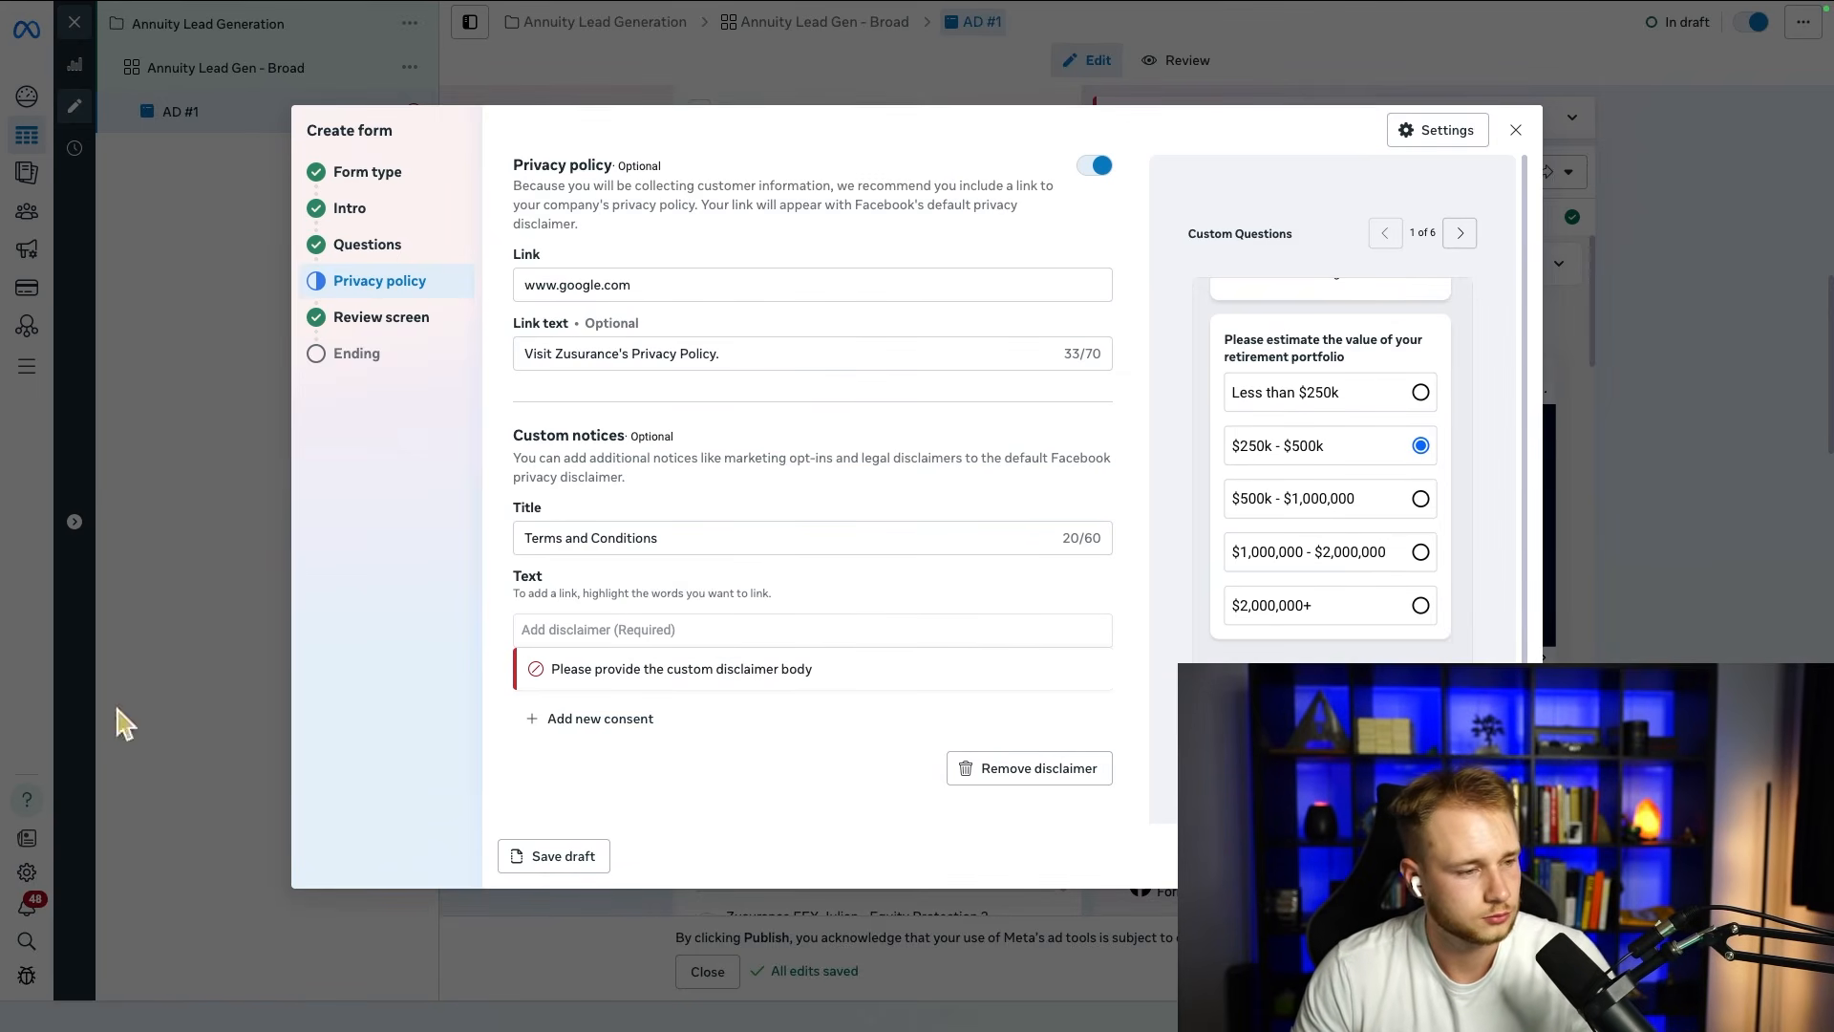
type("By submitting this form, you agree to be contacted by phone, text message, and email at the information provided, even if you are on a state or federal Do Not Call list. Consent is not a condition of purchase. Message and data rates may apply. You may opt out at any time by replying STOP to text messages or unsubscribing from emails.")
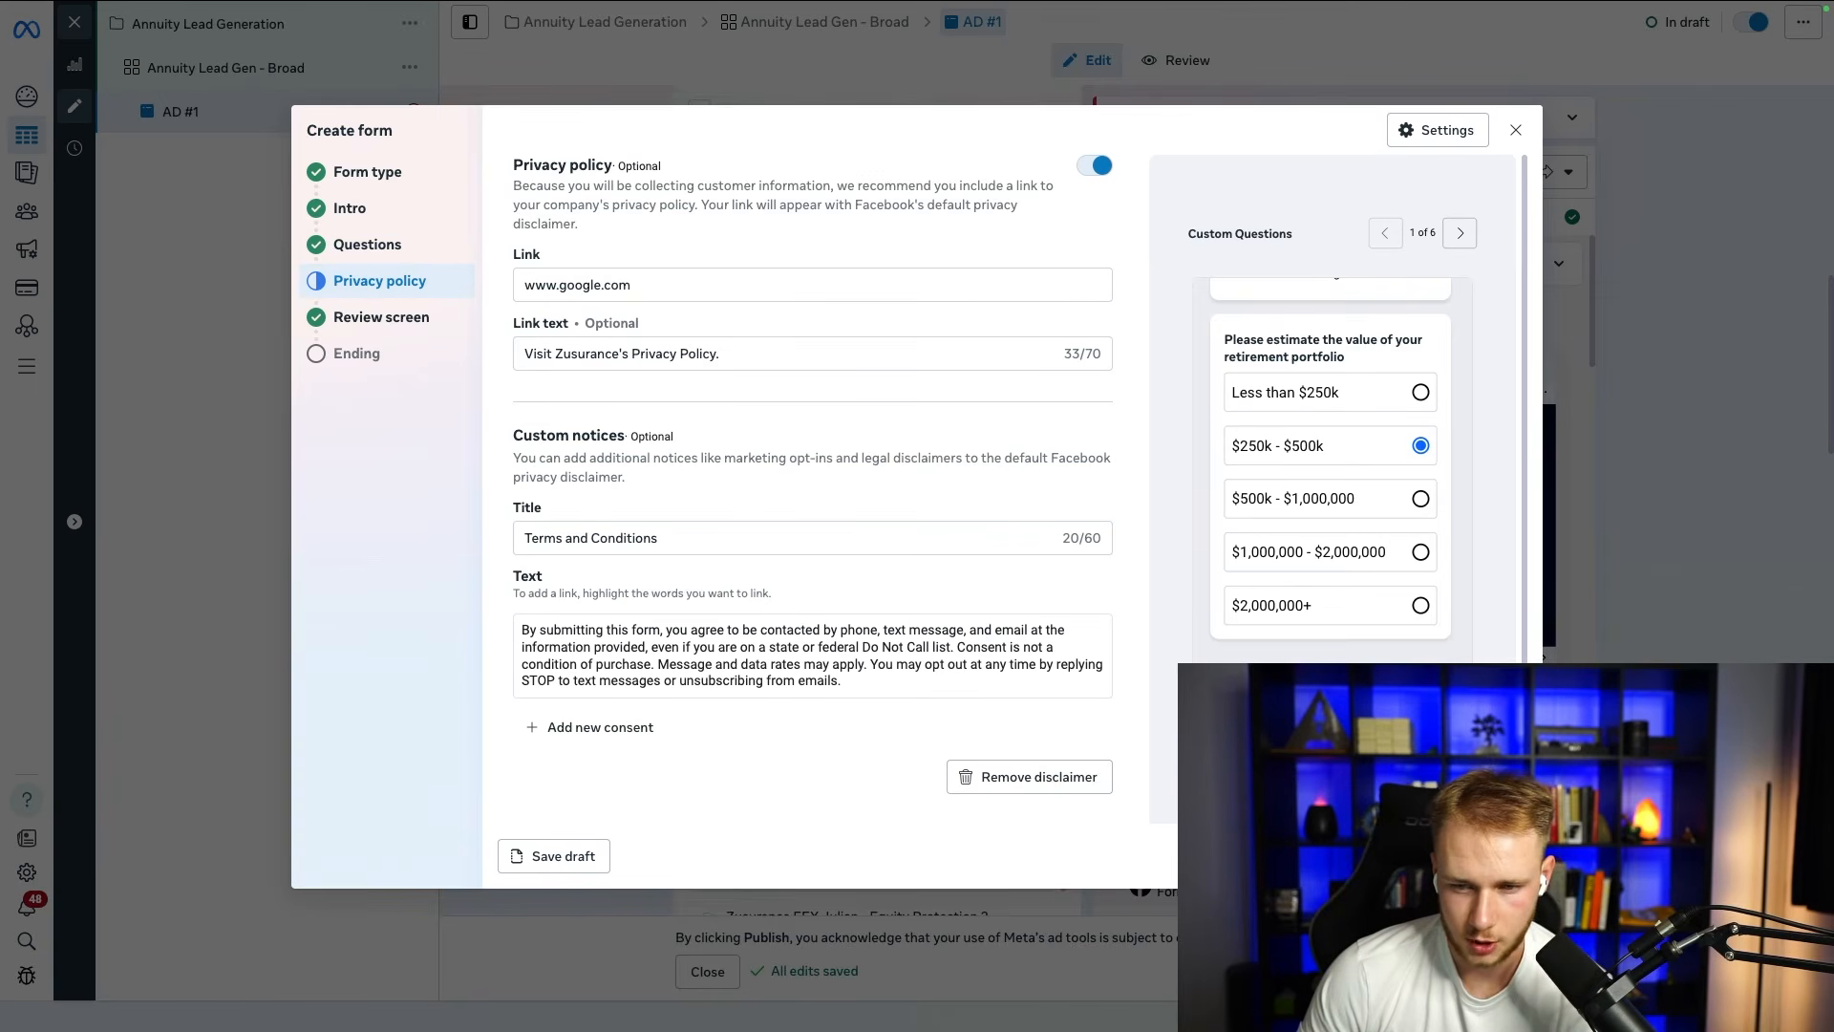
Step: Continue past the review screen to the form's ending and set the headline to "Wait, there's one more step!"
left_click(1496, 856)
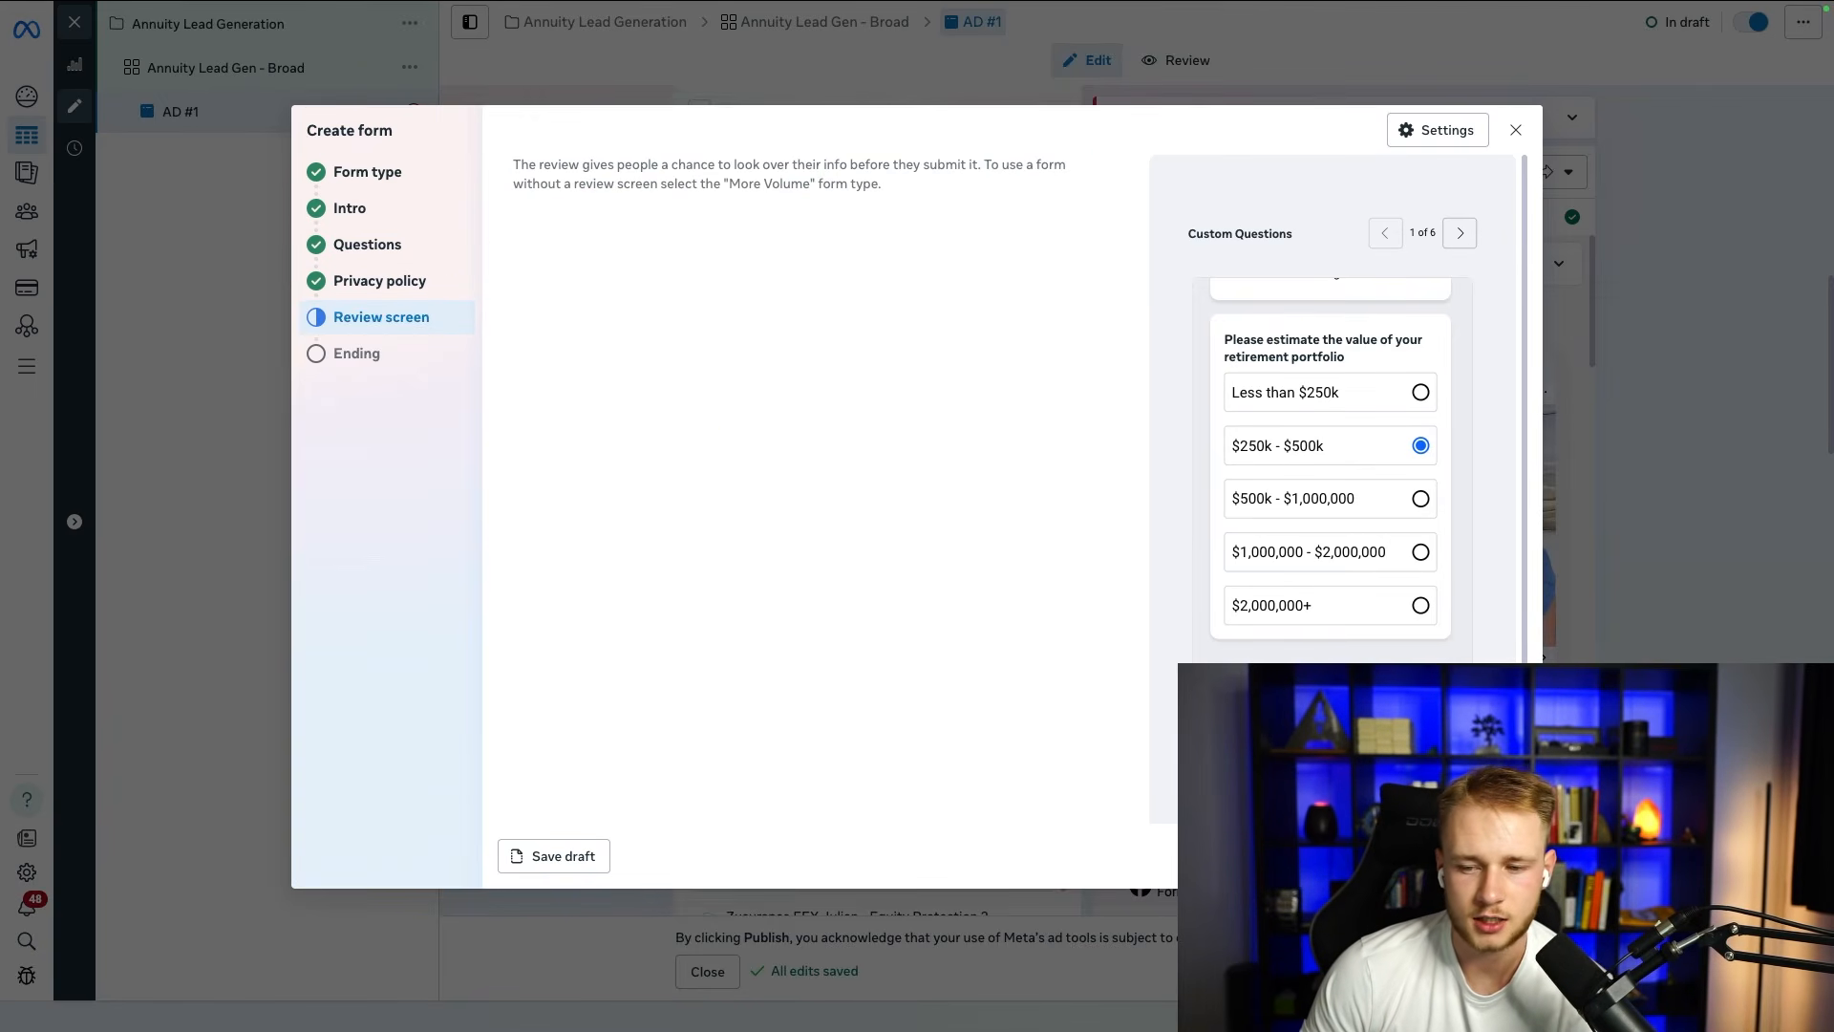
left_click(1497, 856)
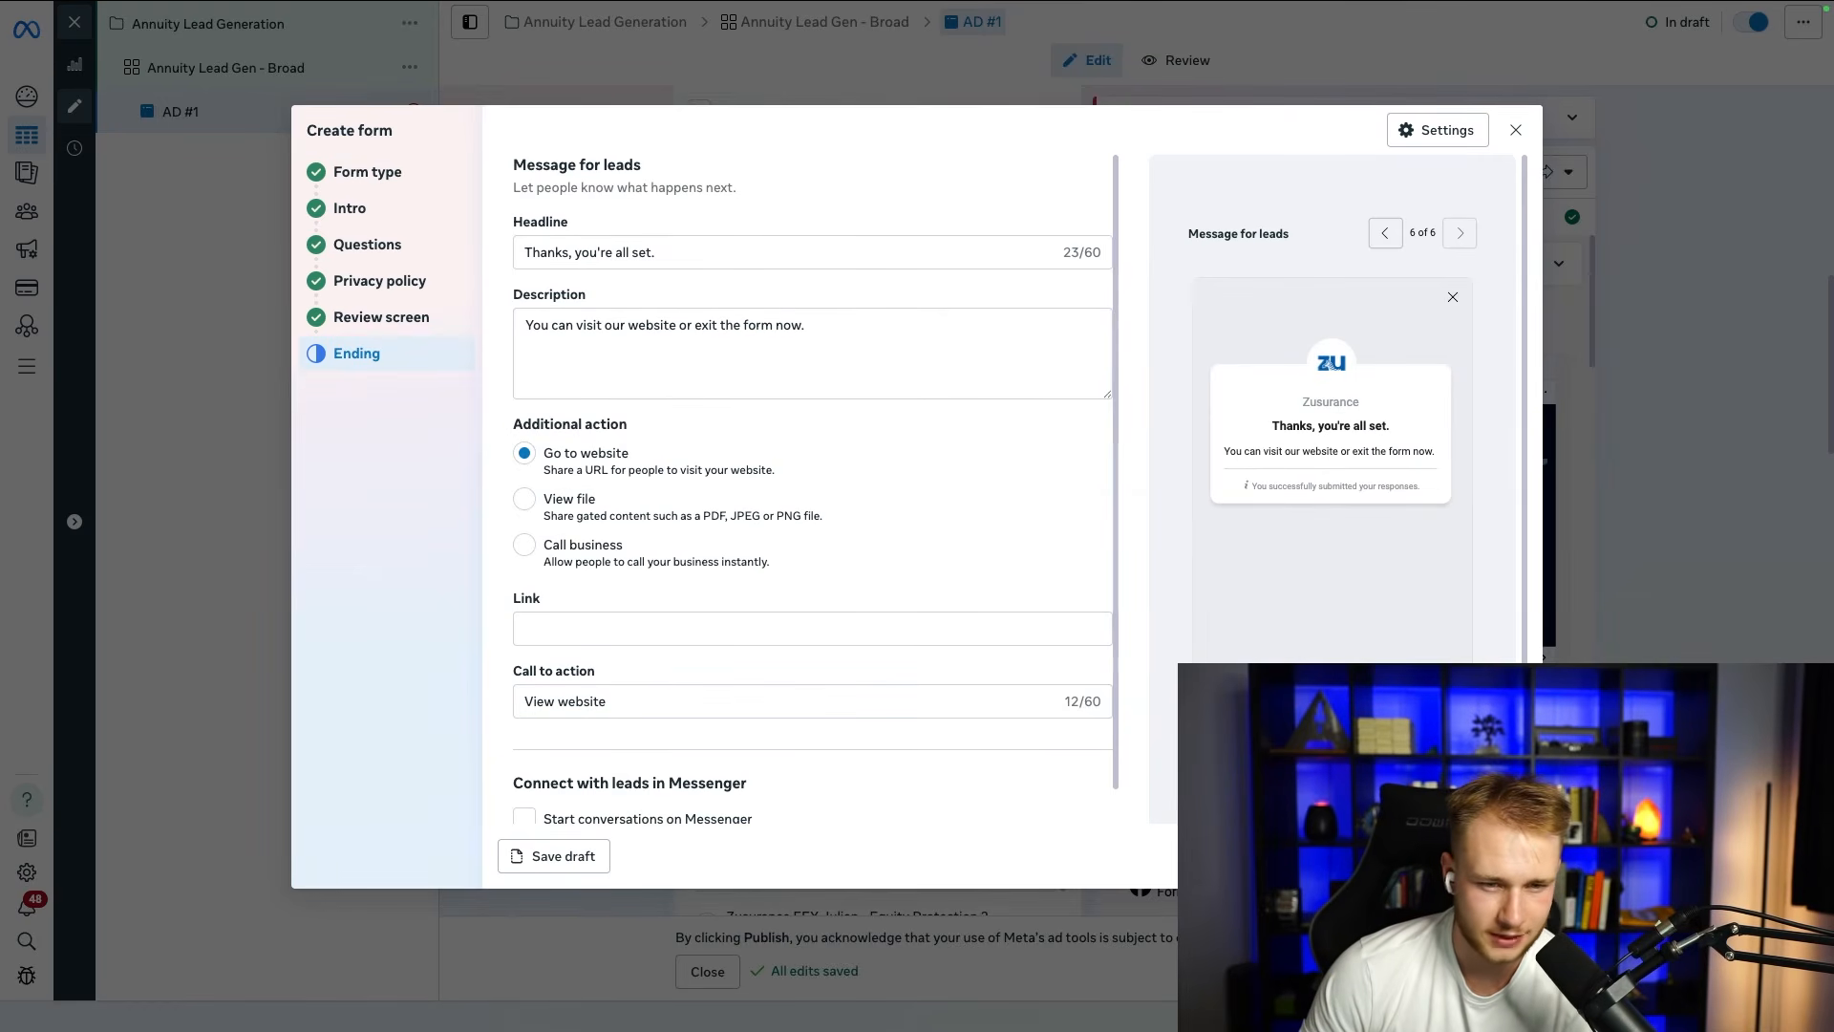
left_click_drag(666, 253, 471, 262)
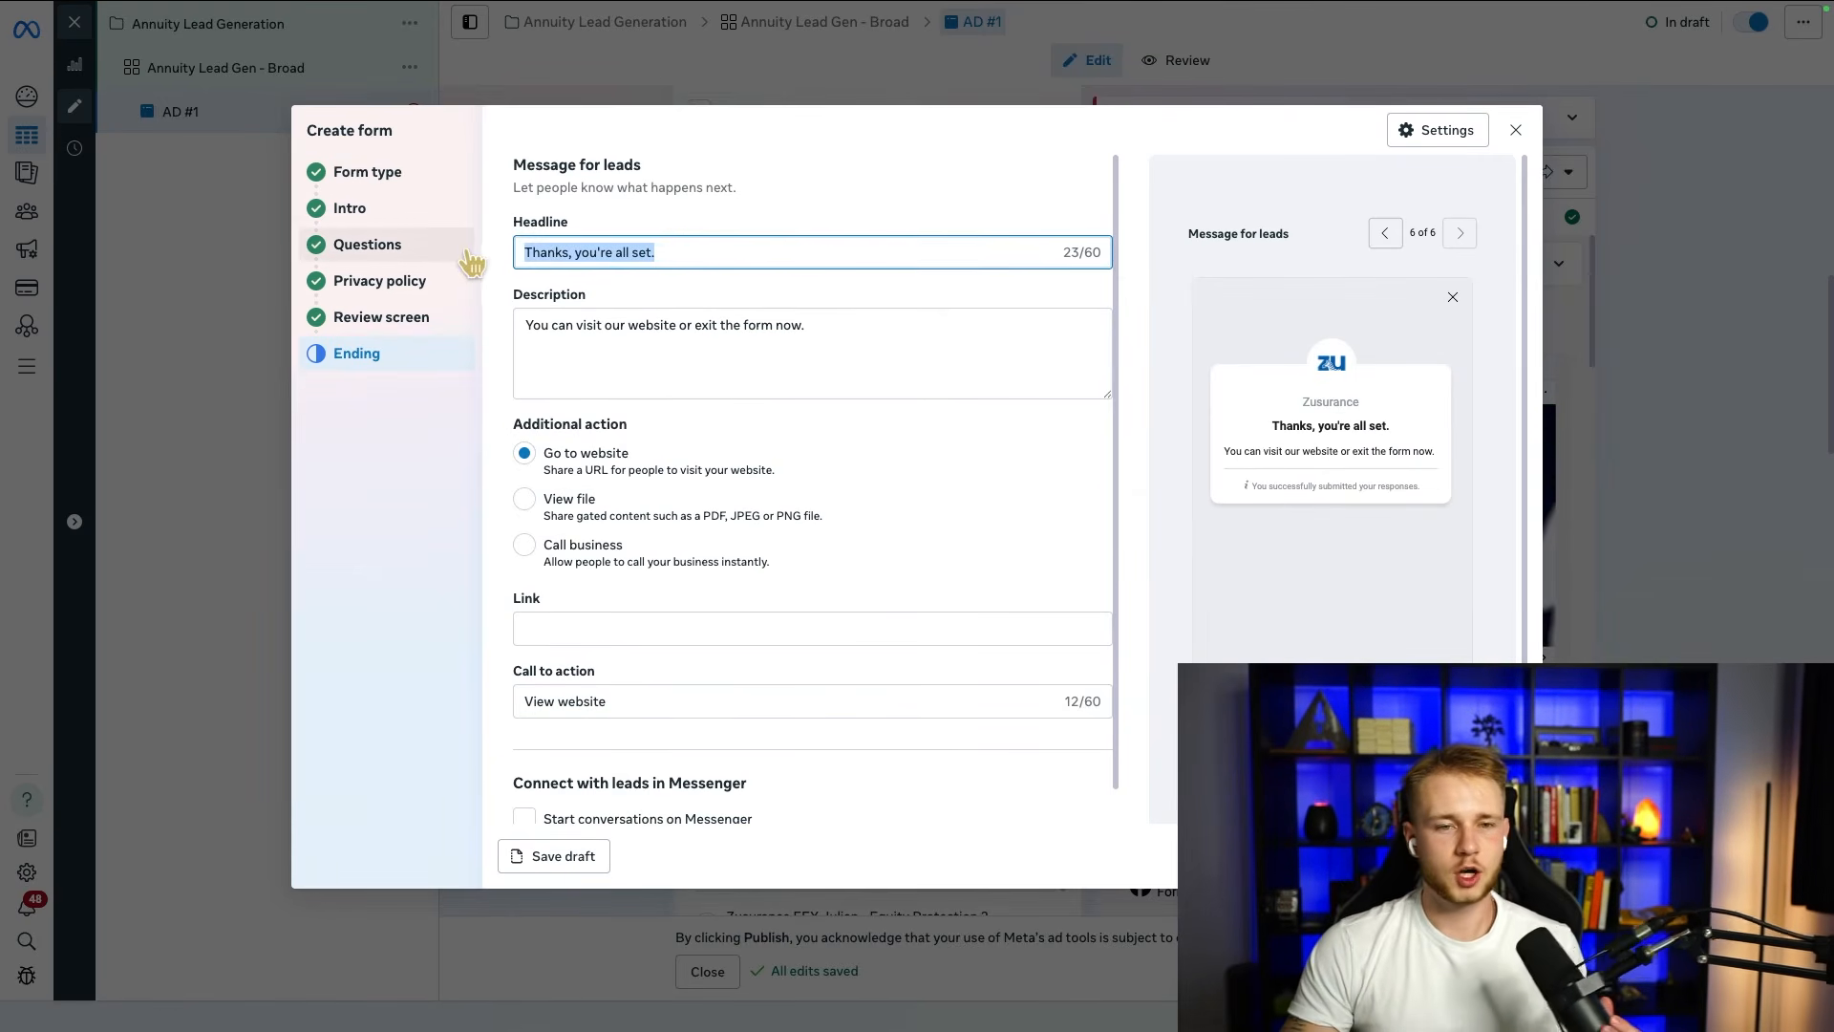
type("Wait, th")
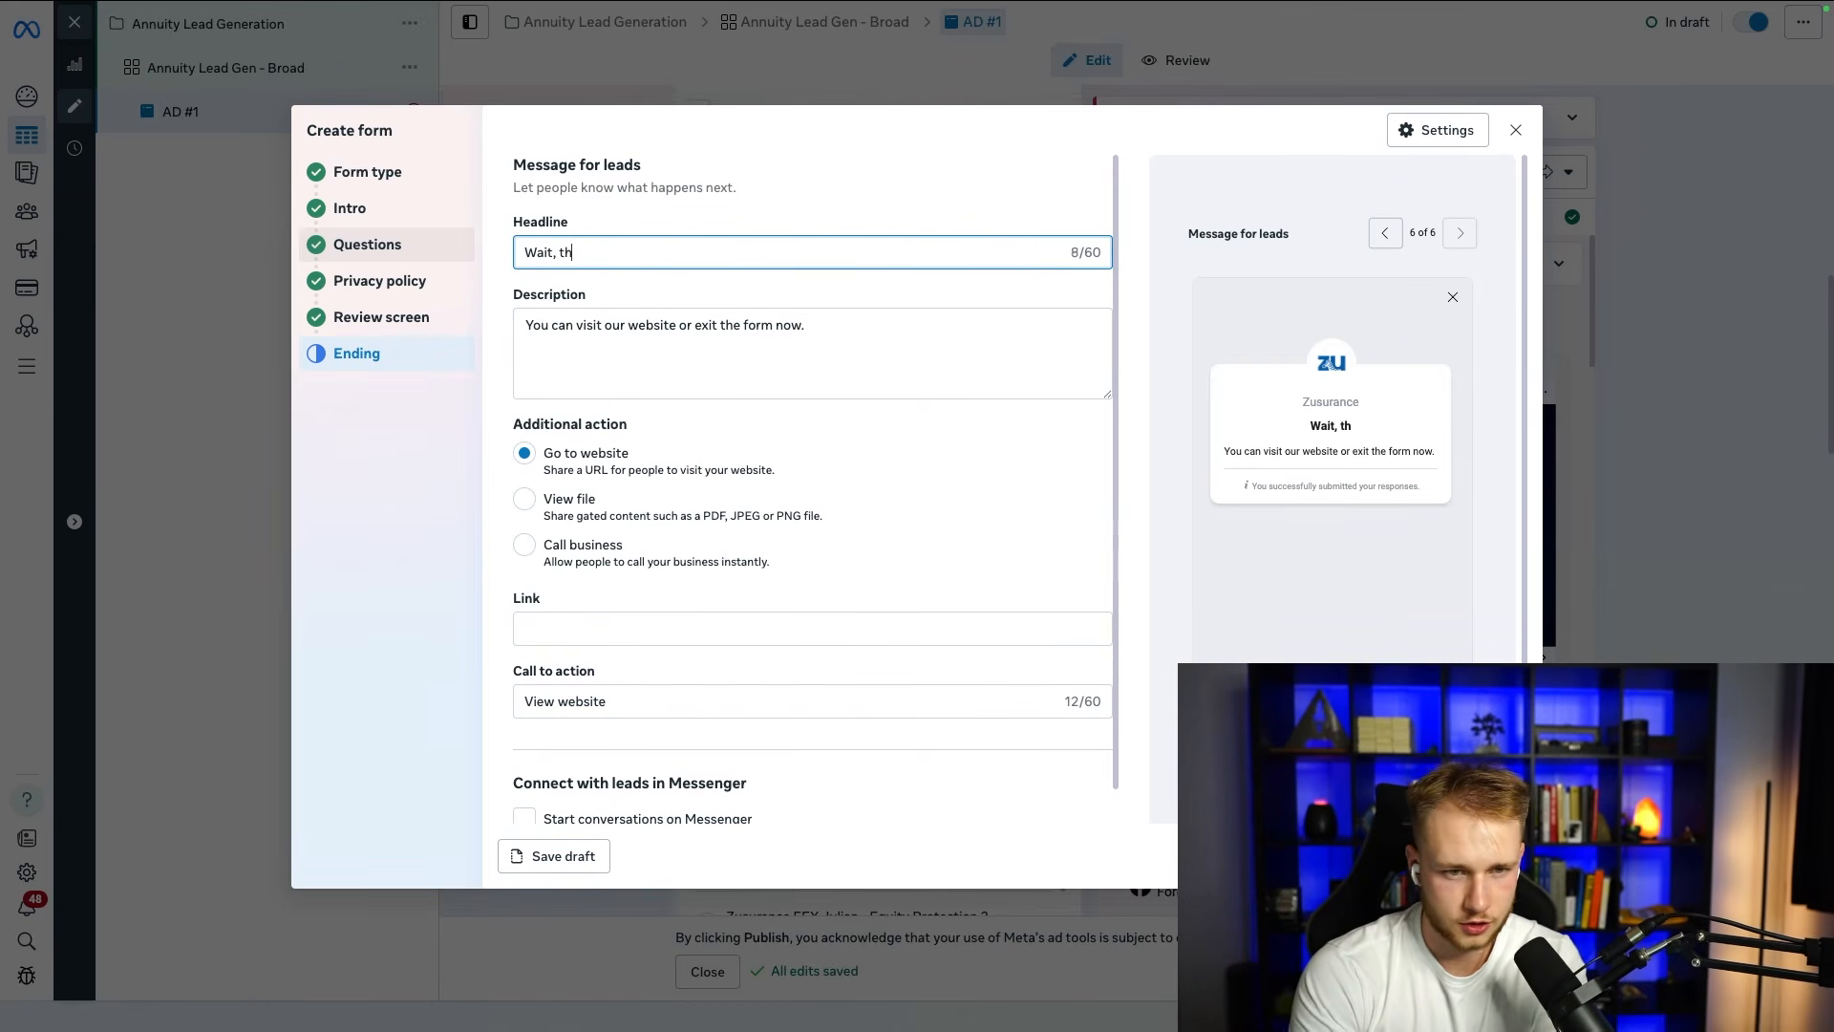
type("ere's one more step!")
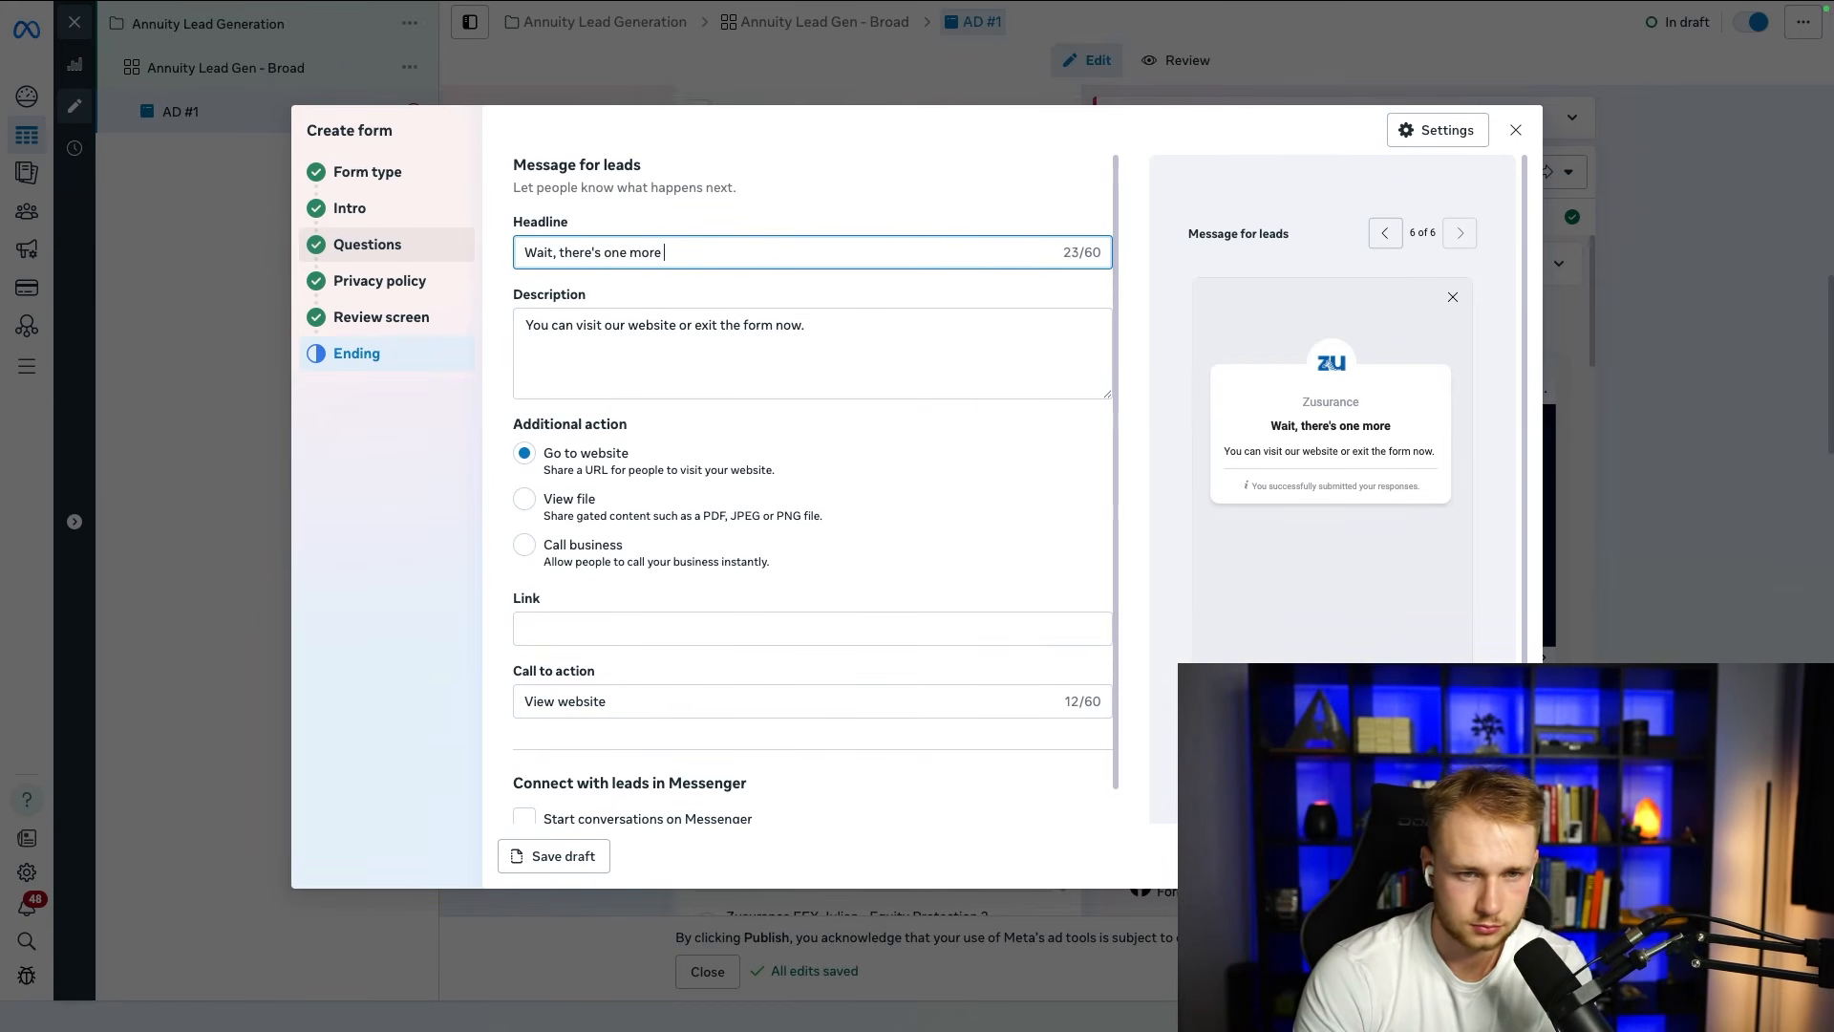
Step: Replace the ending description with "Click "Schedule Consulation" below to claim a FREE Annuity Consultation."
left_click(866, 321)
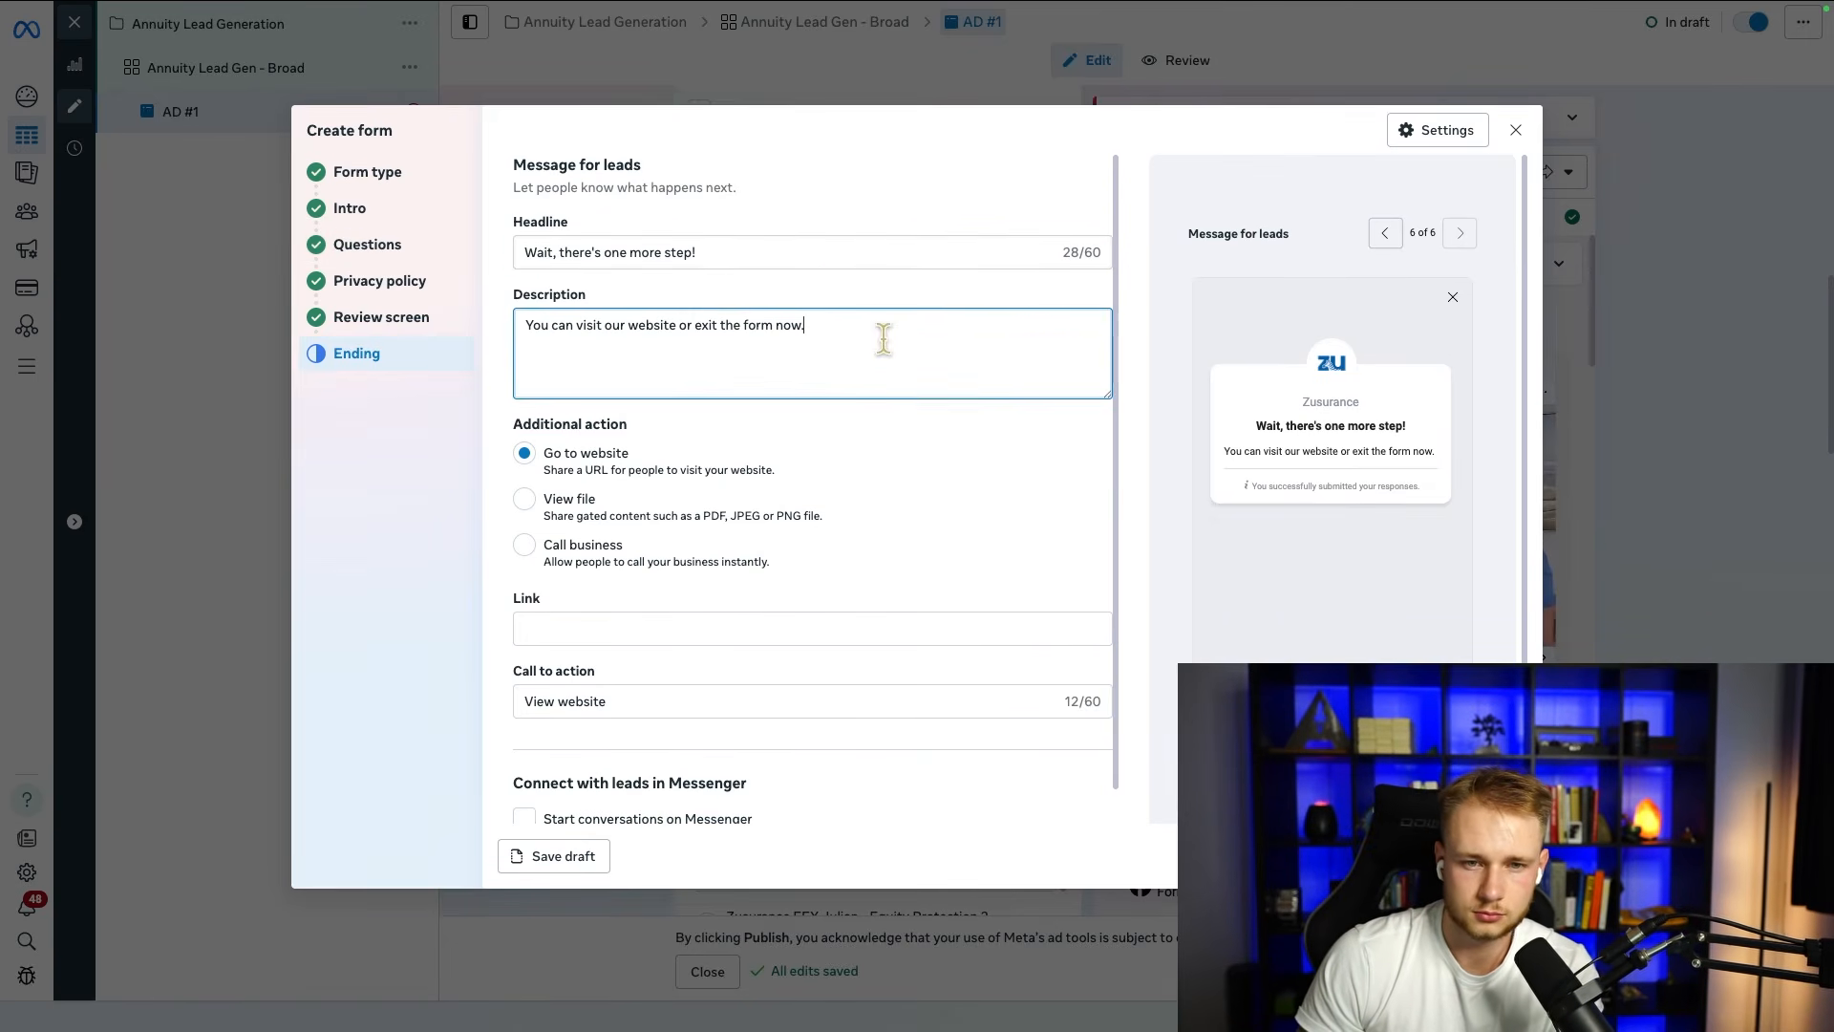
key("ctrl+a")
type("Ple")
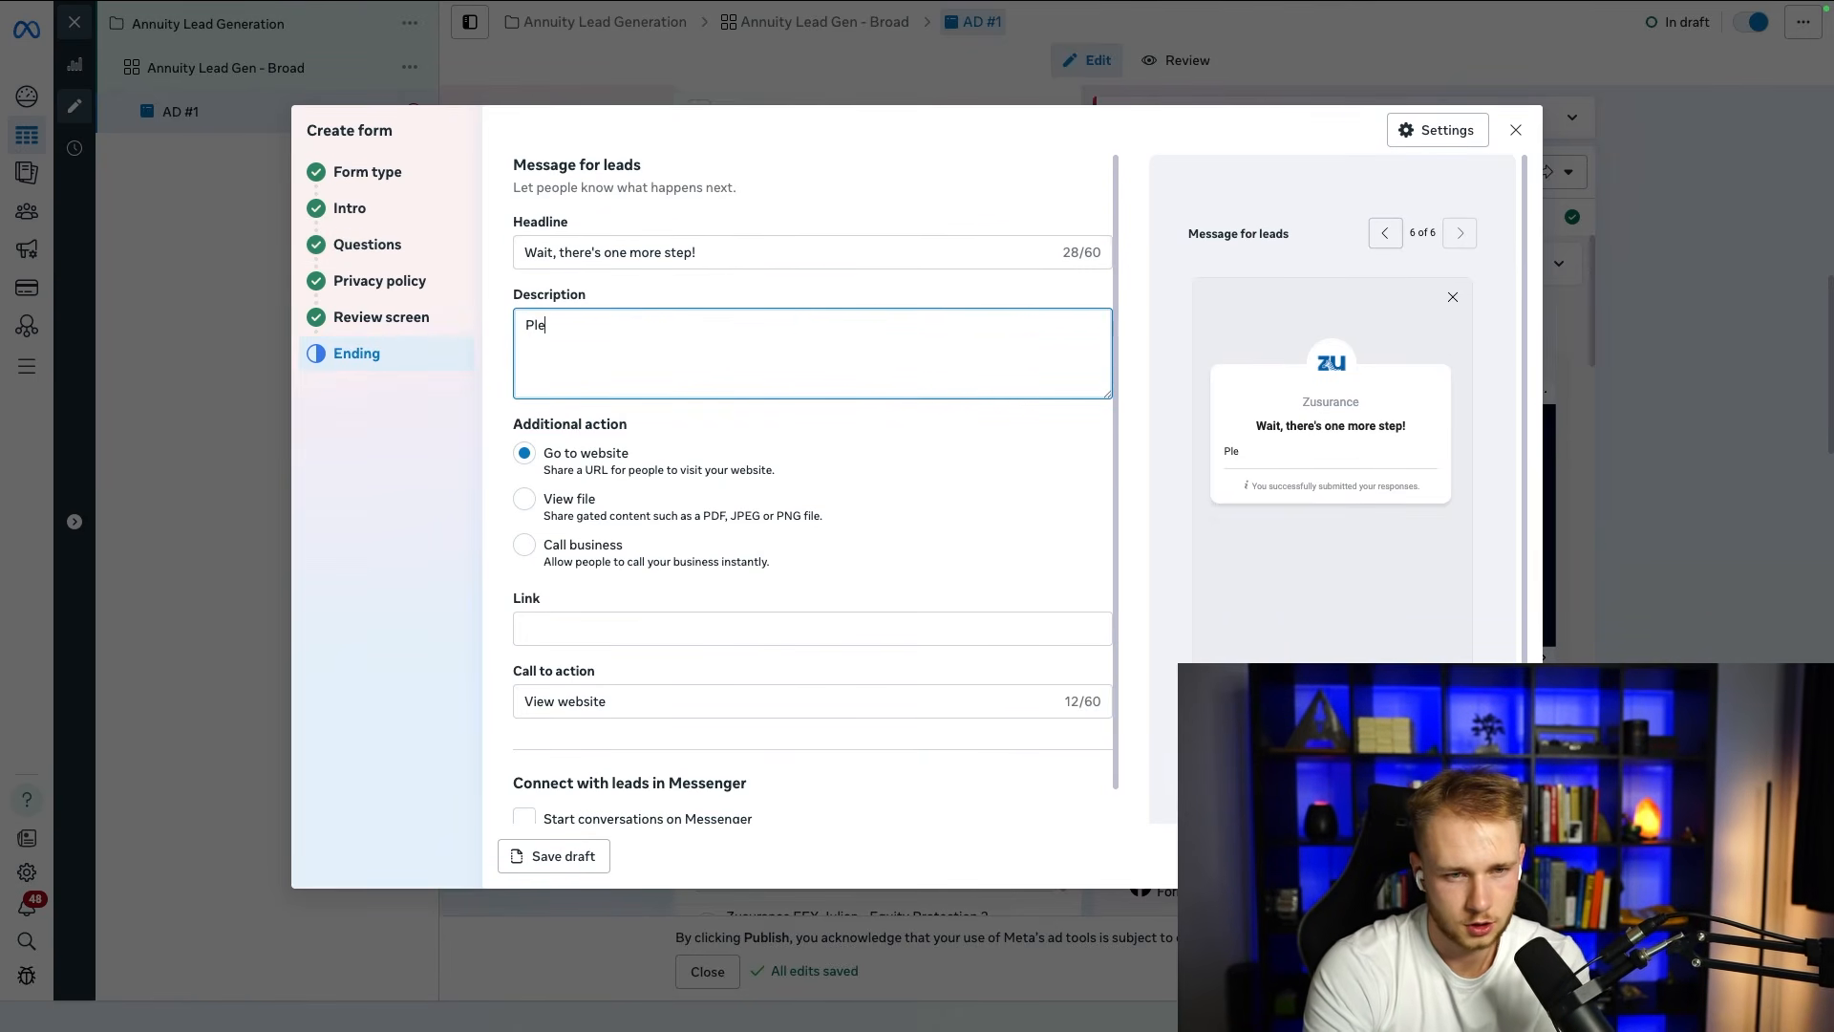
key("BackSpace")
type("Click. ")
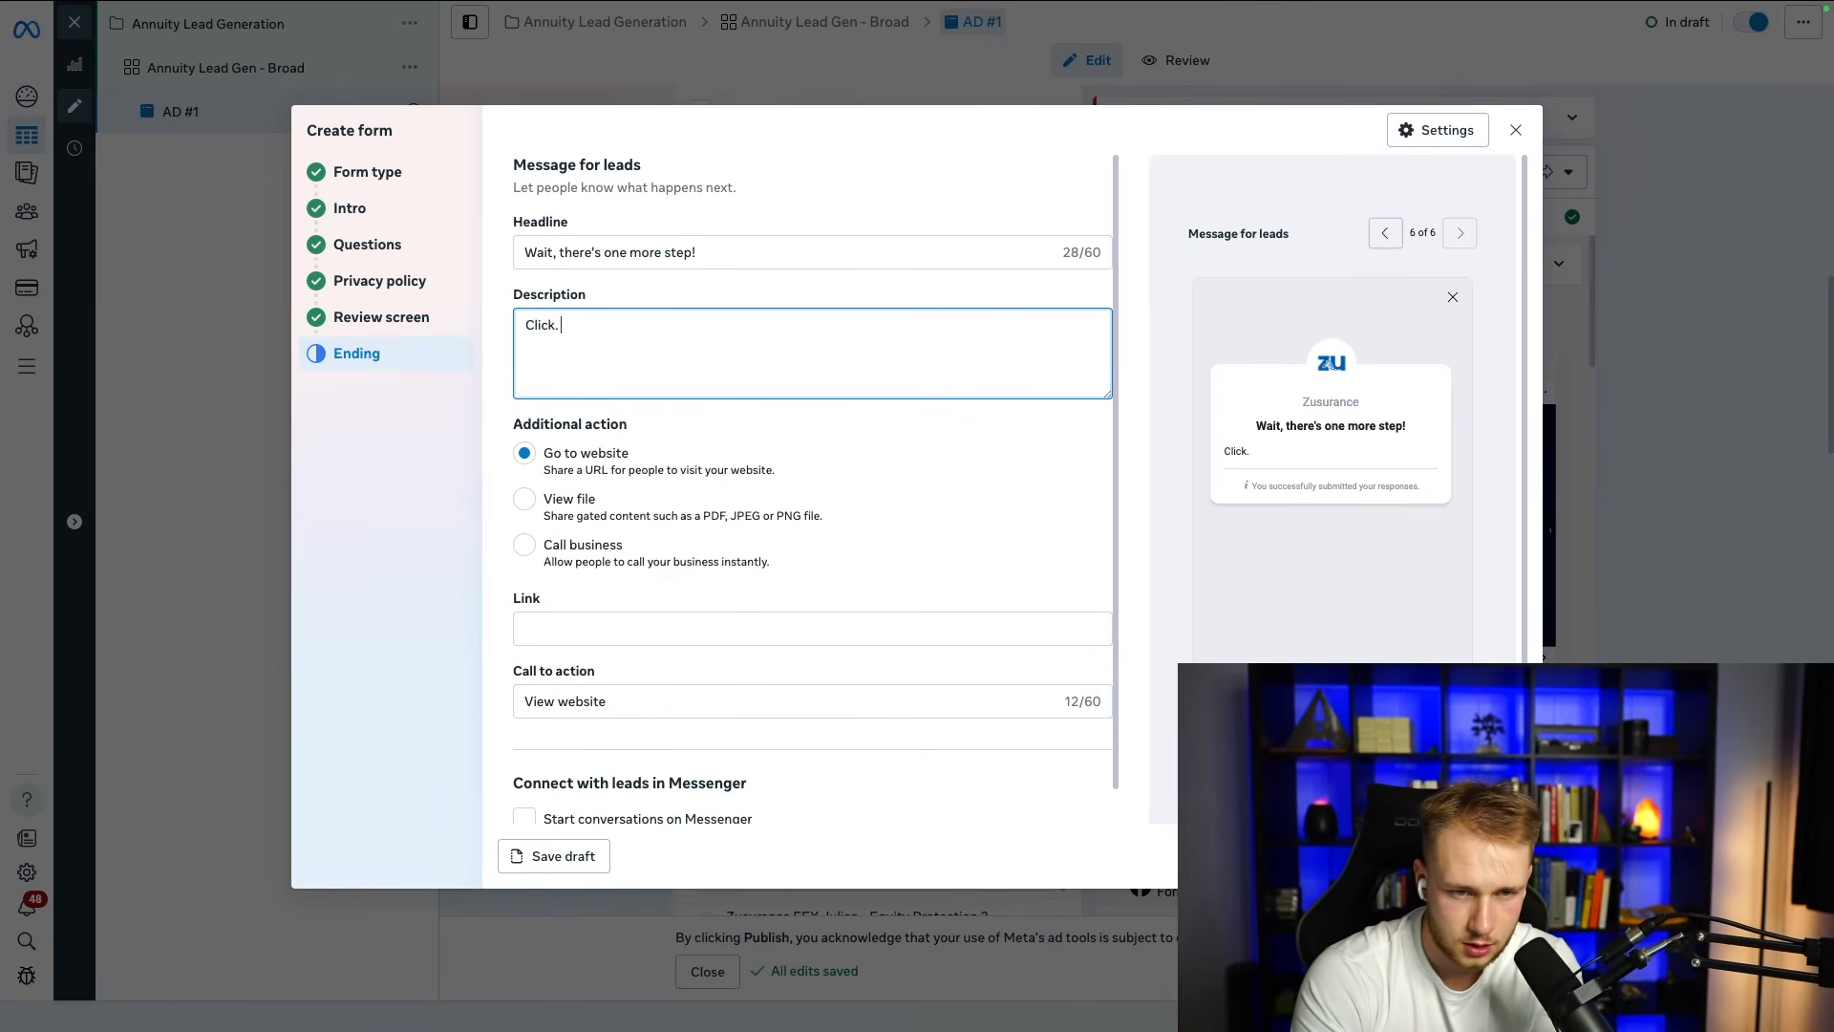
key("BackSpace")
key("BackSpace")
type(" \"Schedu")
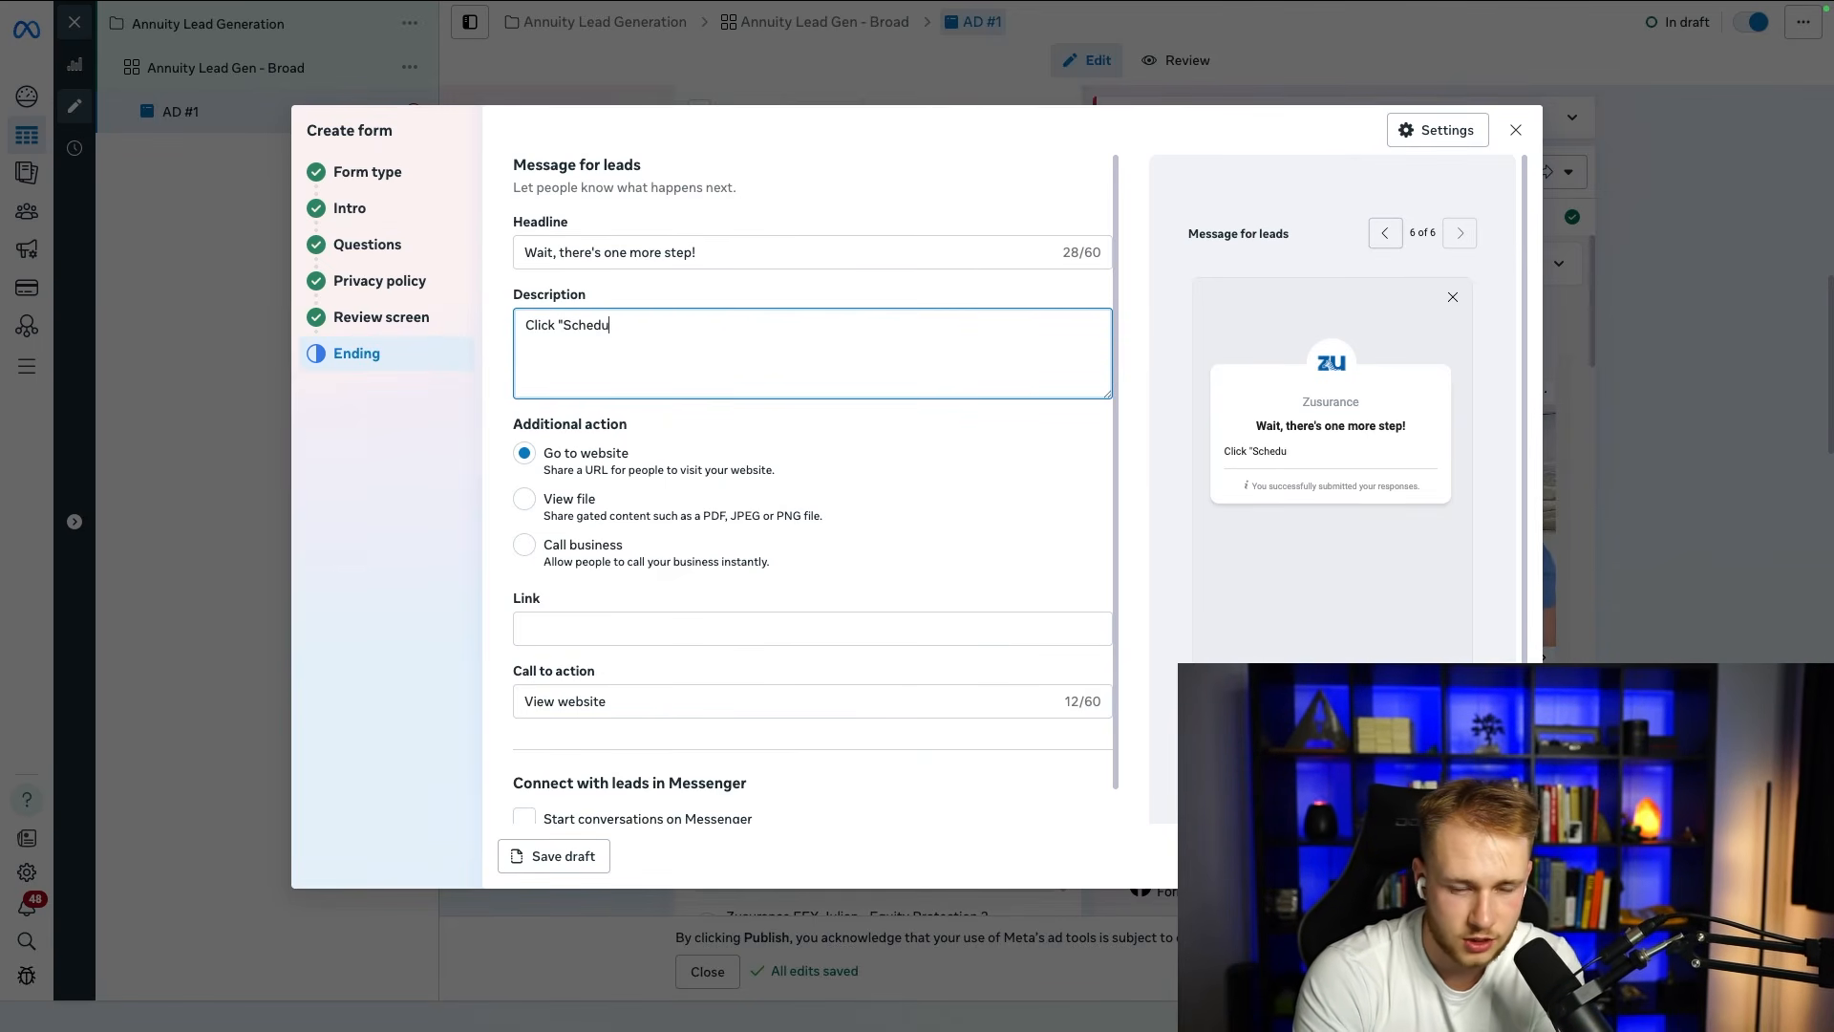
type("le Consulation")
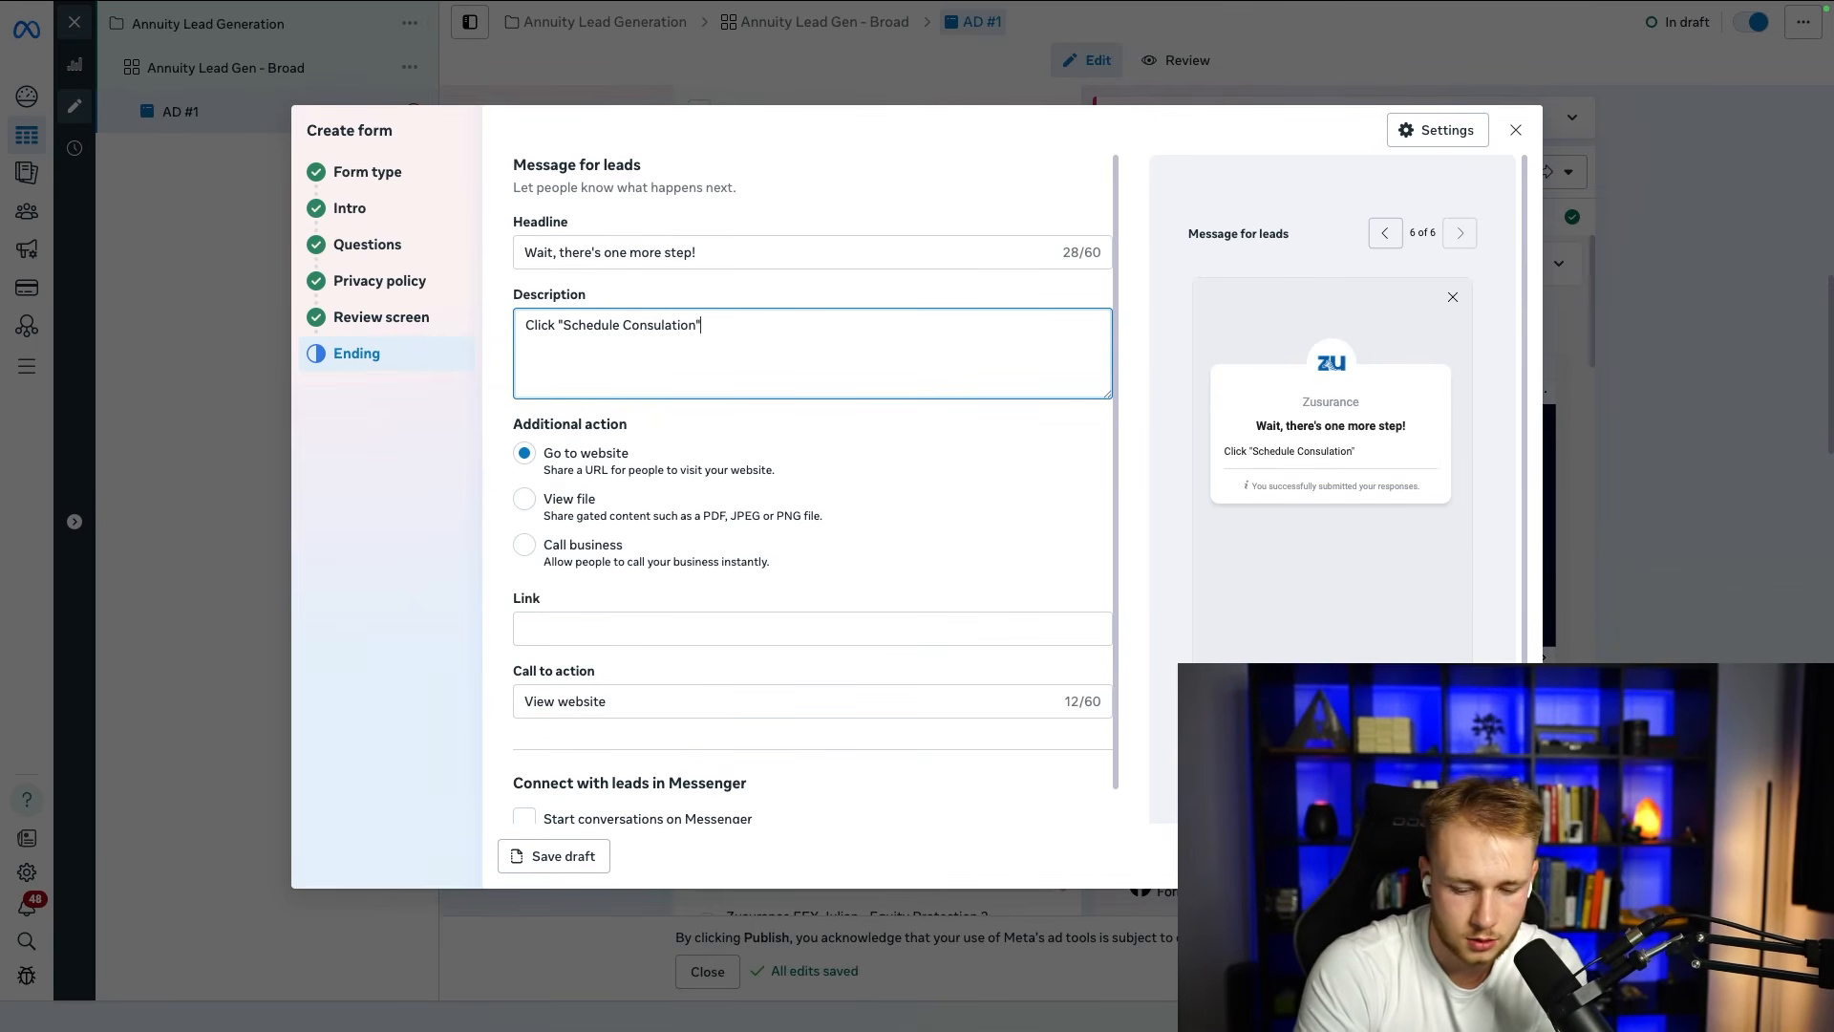
type("\" below to claim")
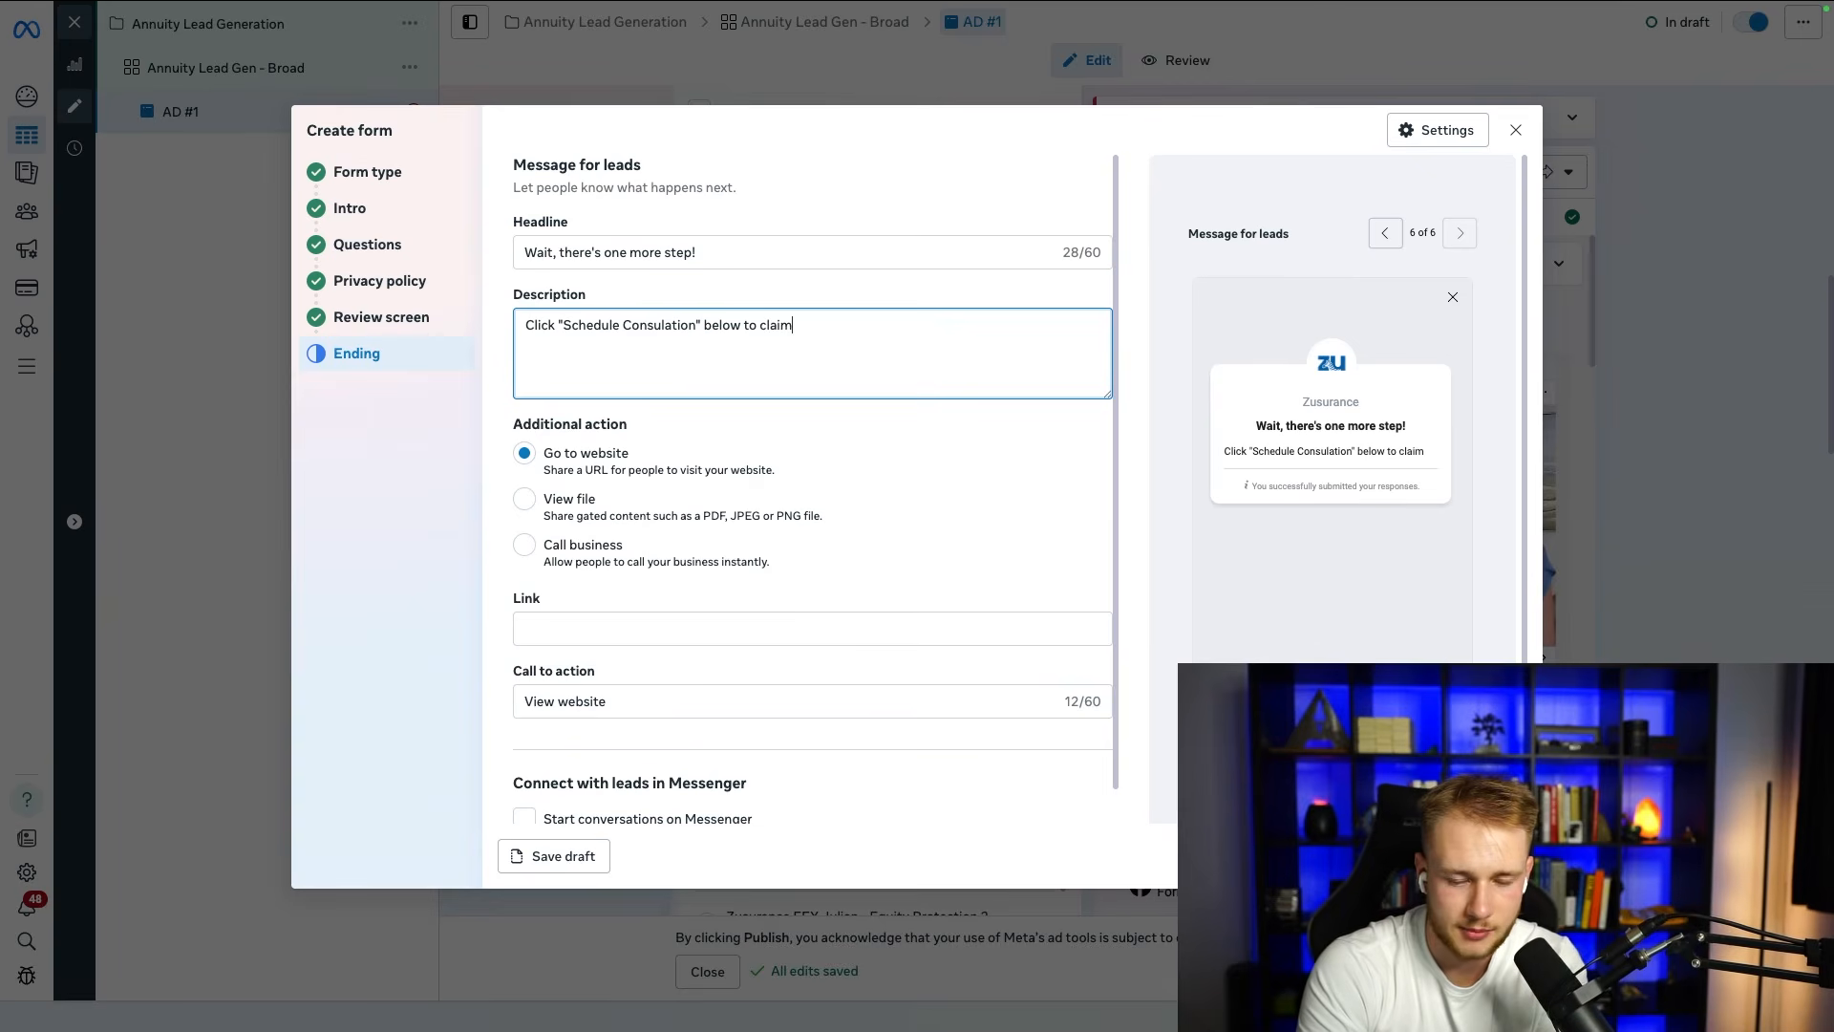
type(" a FREE Annuity Consultation.")
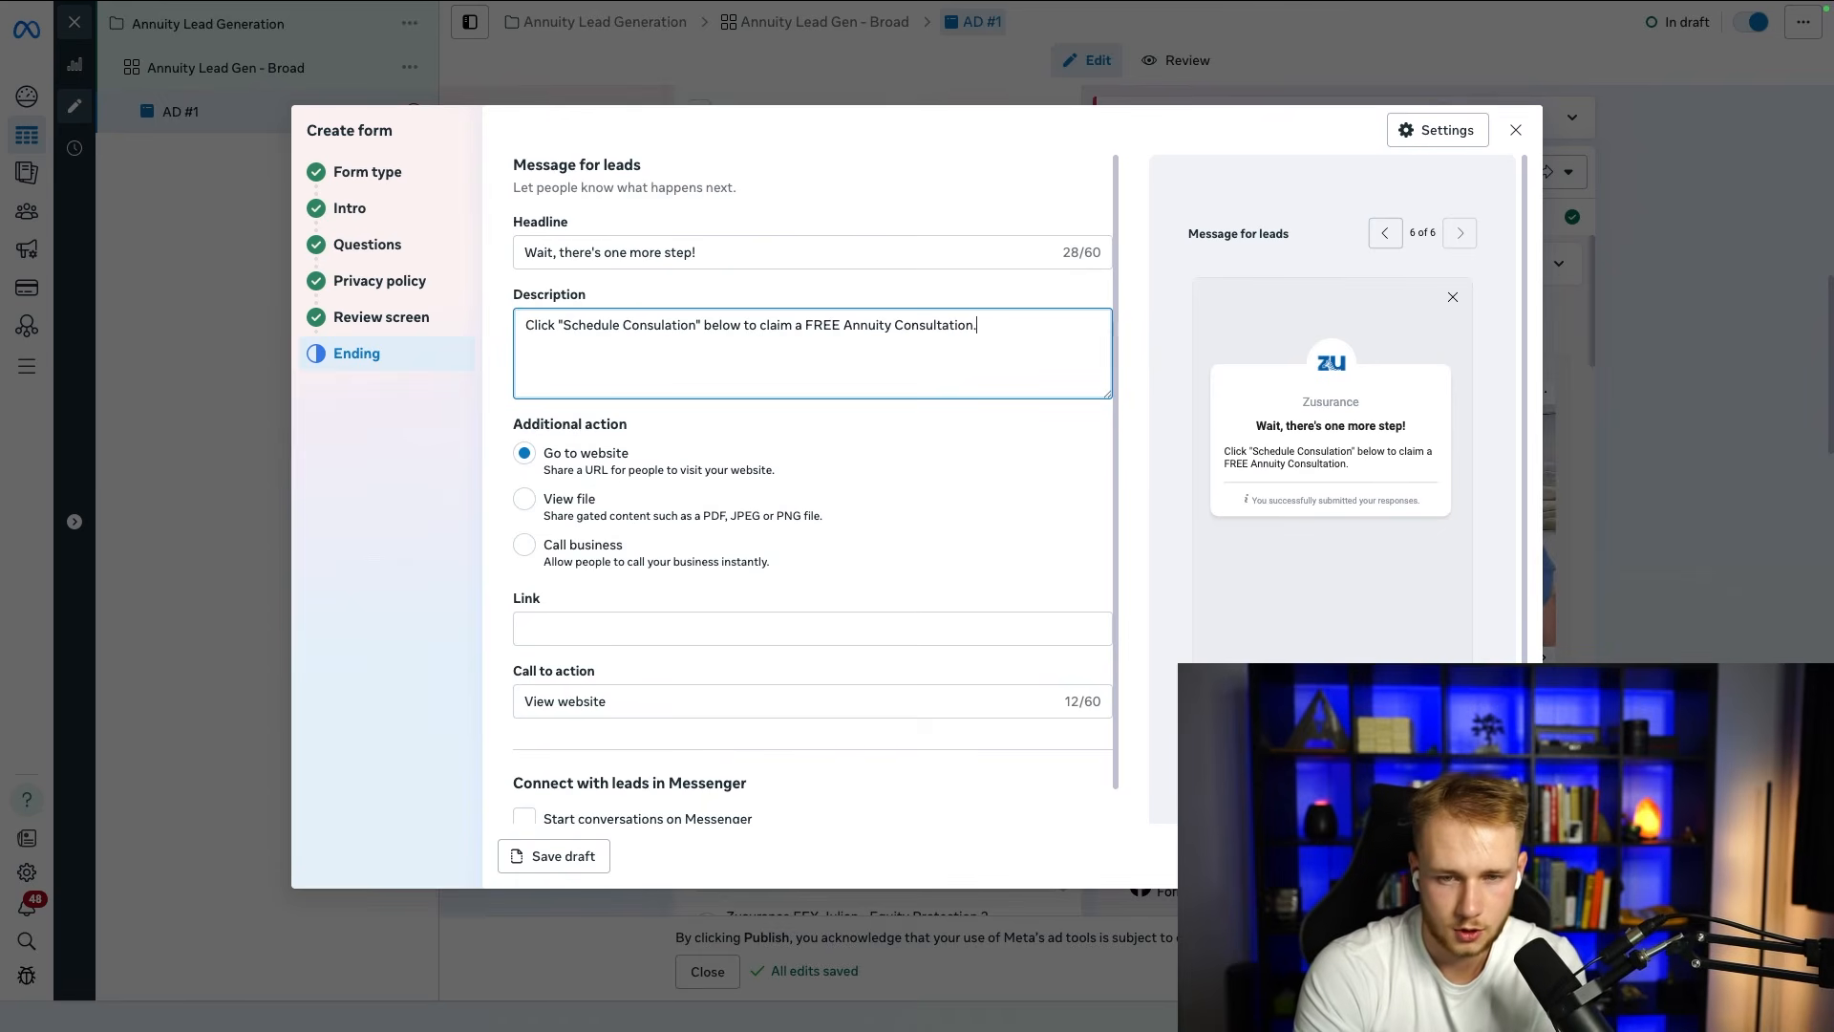
Step: Add a second paragraph to the ending description: "On the call, we will review your situation and let you know if an annuity is right for you!"
key("Return")
key("Return")
type("On t")
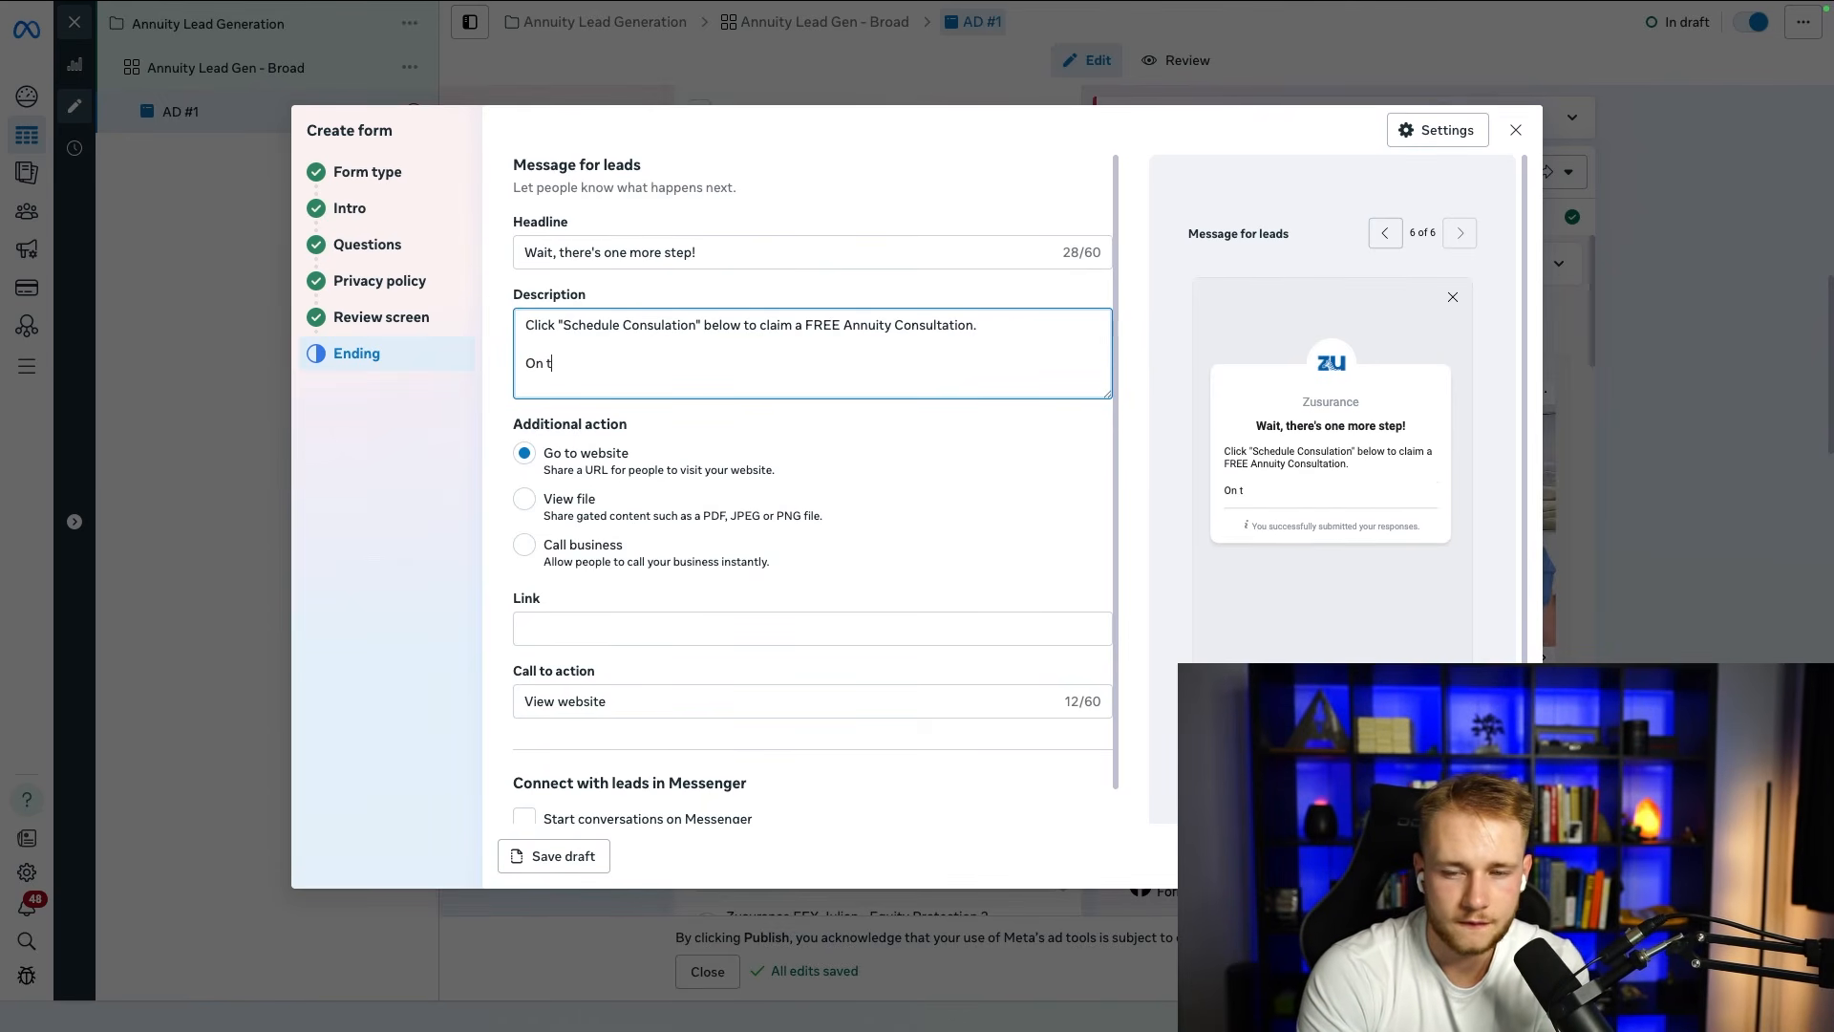
type("he ccal")
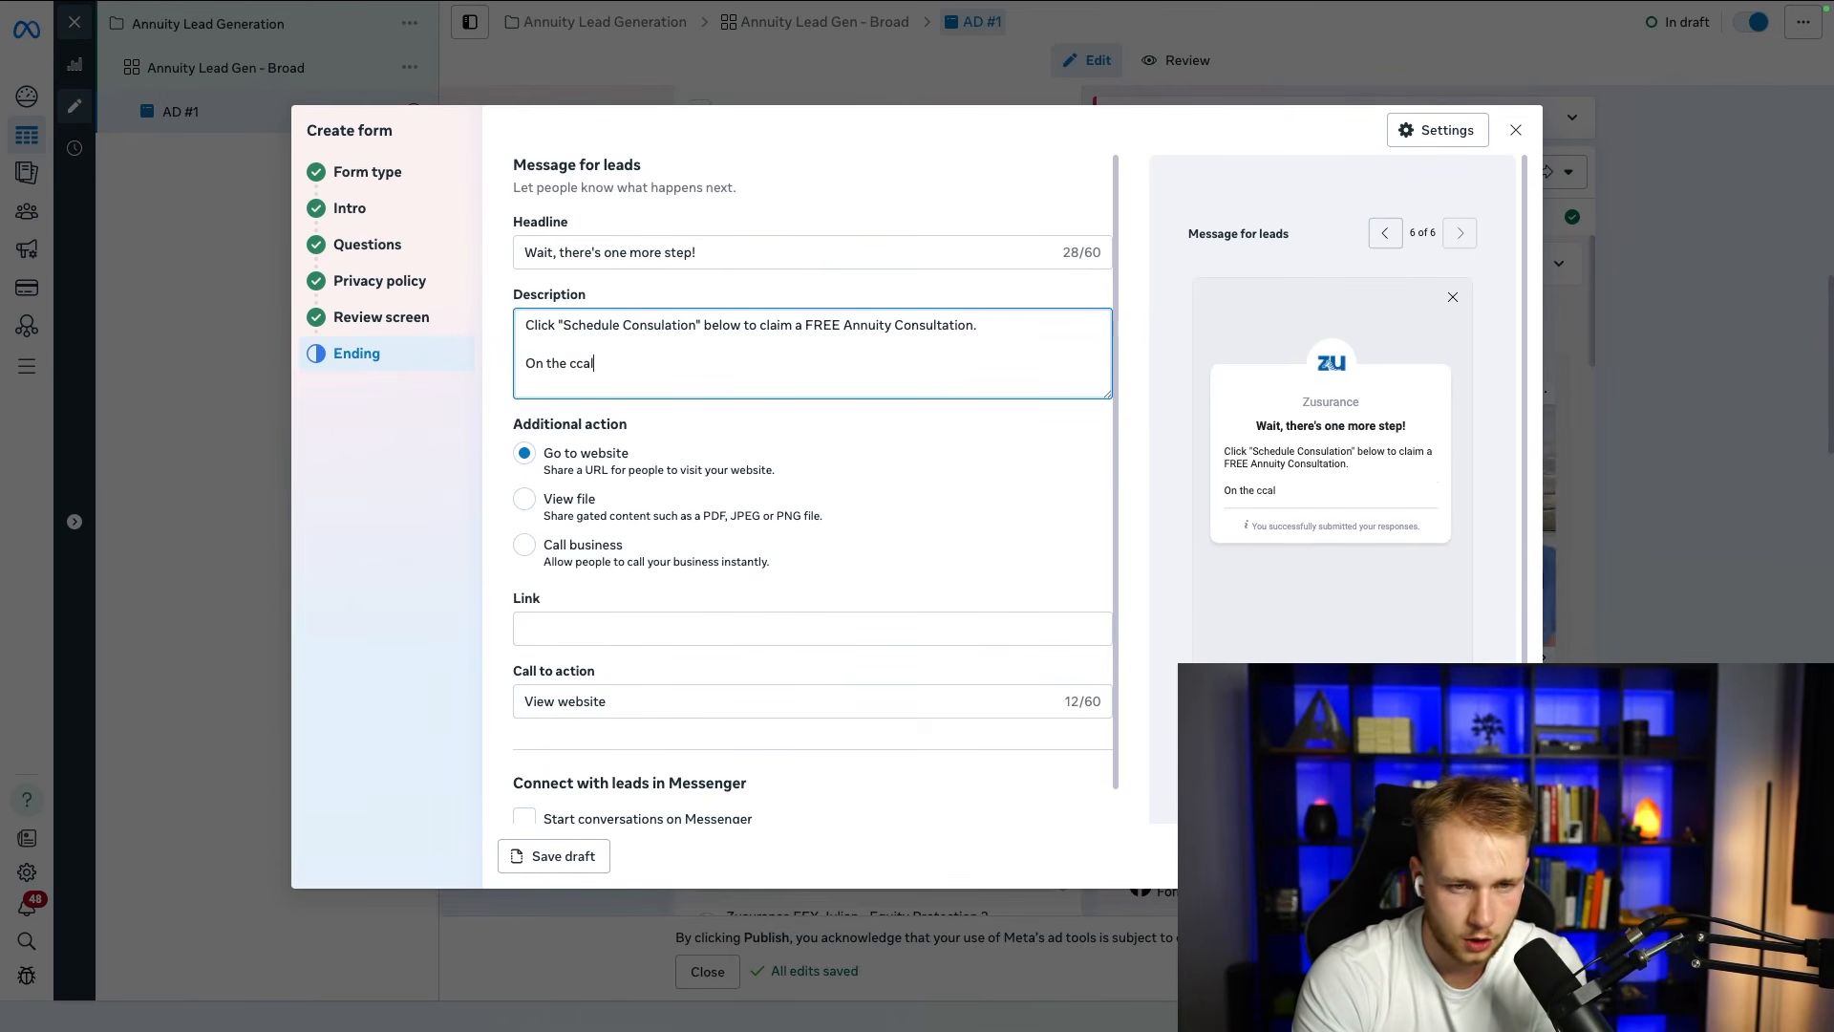
key("BackSpace")
key("BackSpace")
key("BackSpace")
type("all, we w")
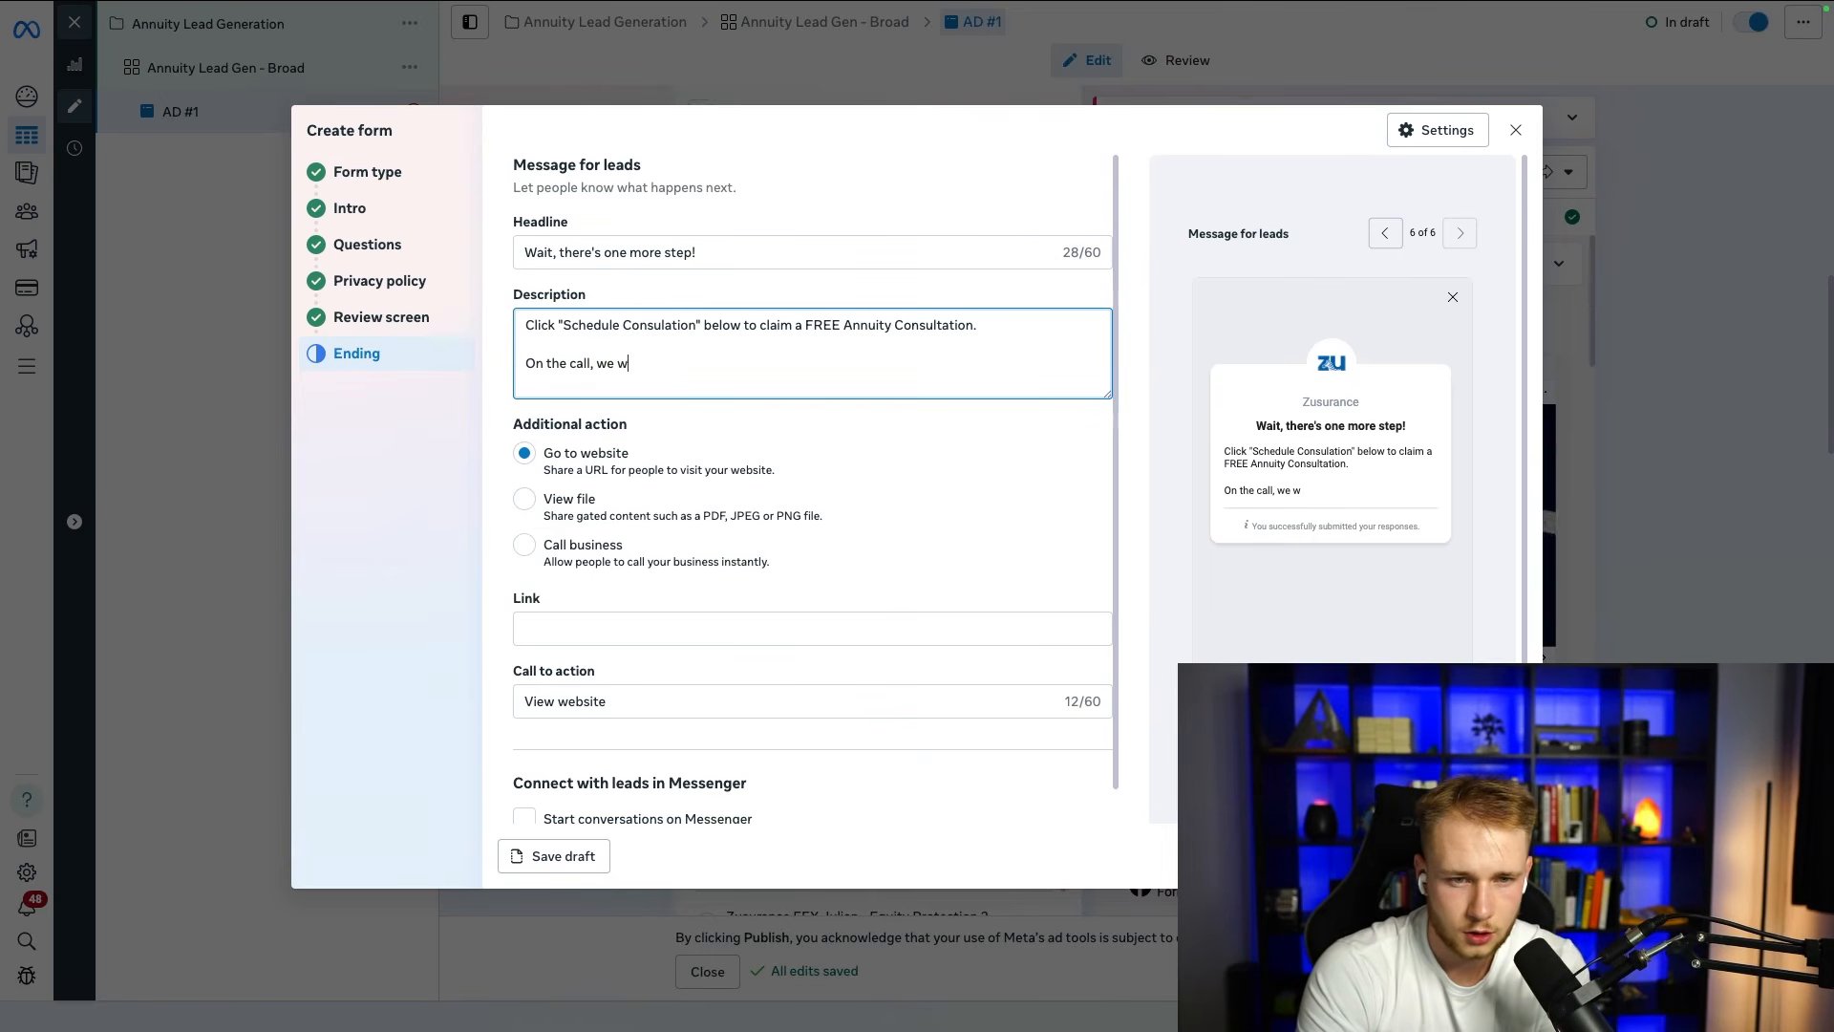
type("ill review o")
key("BackSpace")
type("your")
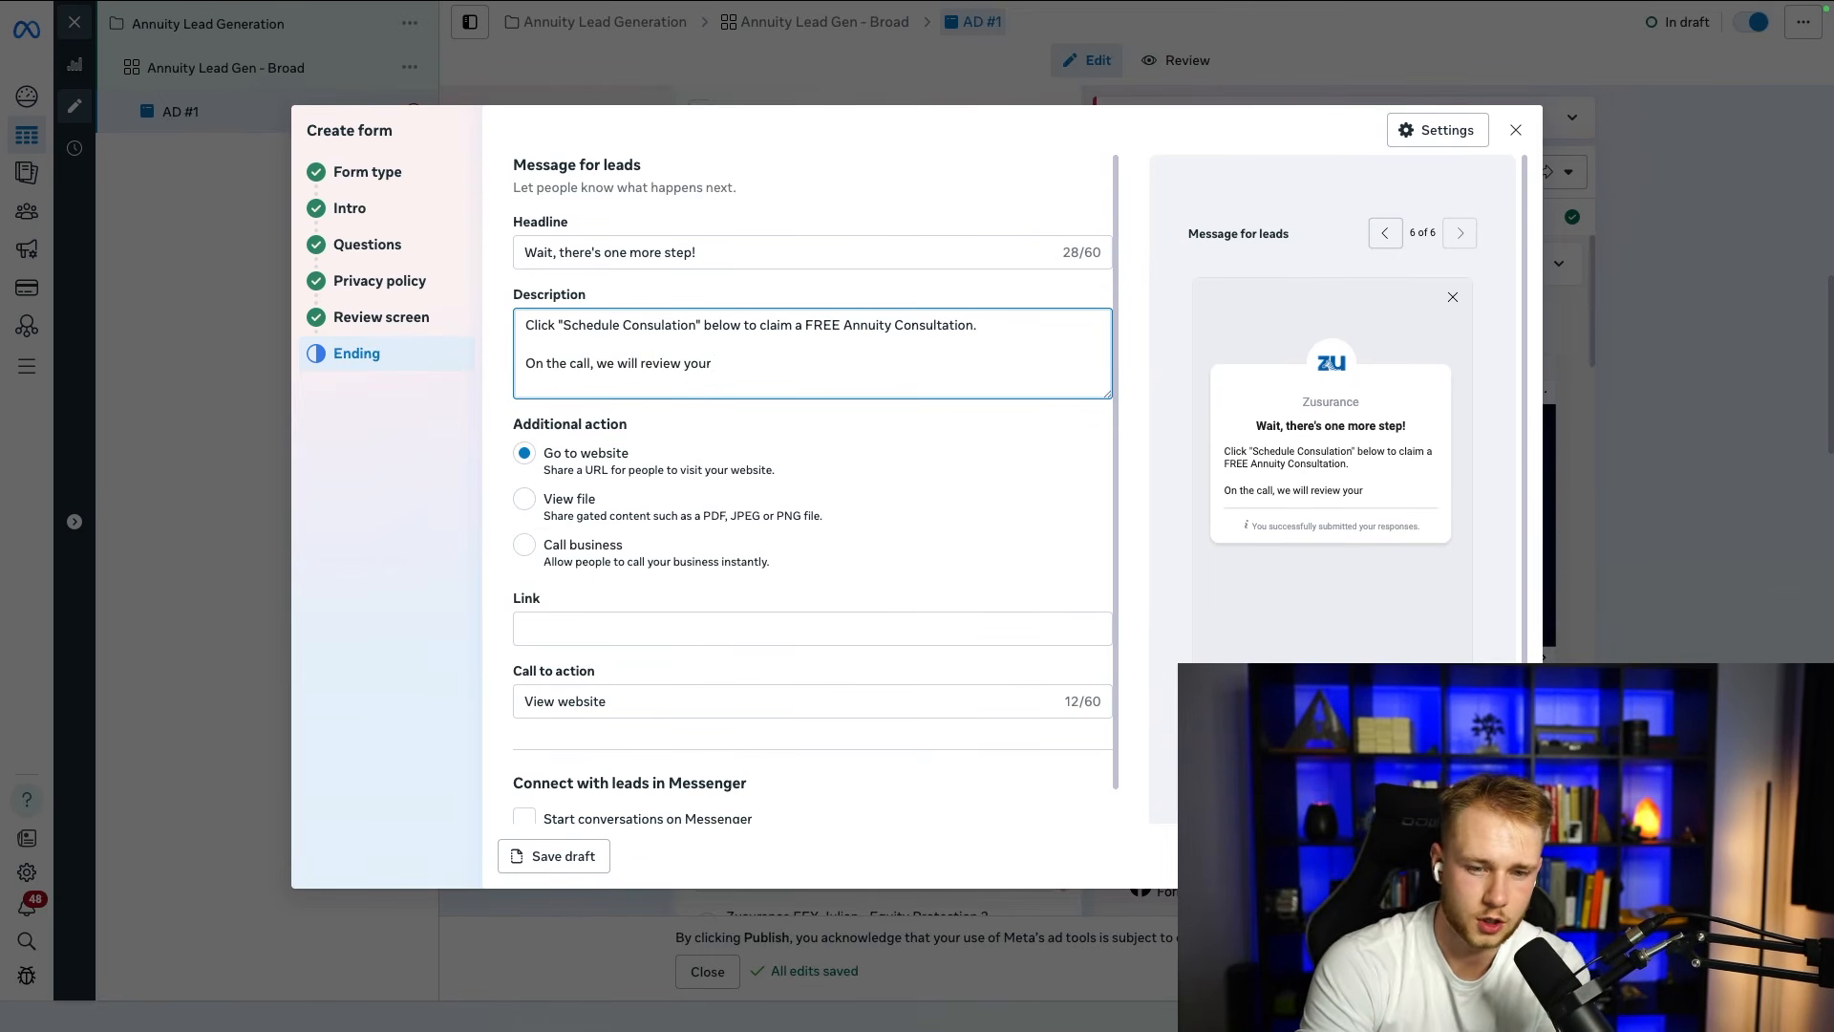
type(" situation and")
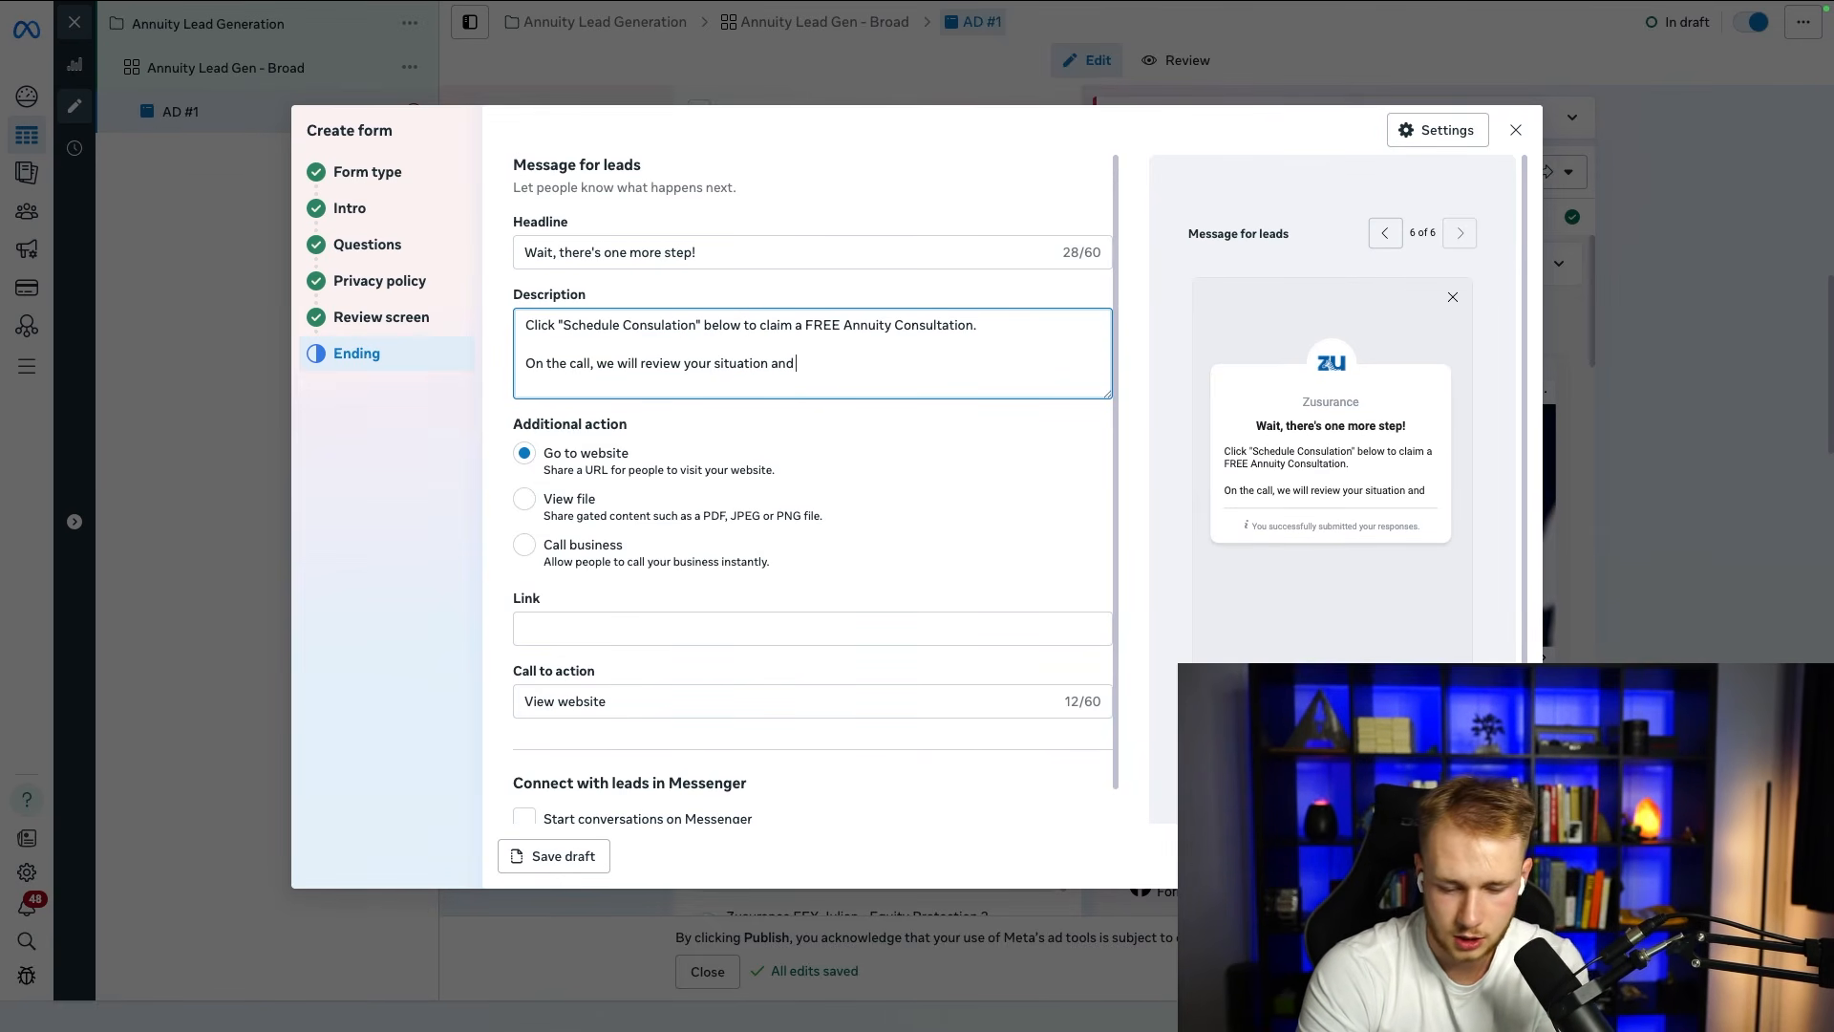
type(" let you know if an")
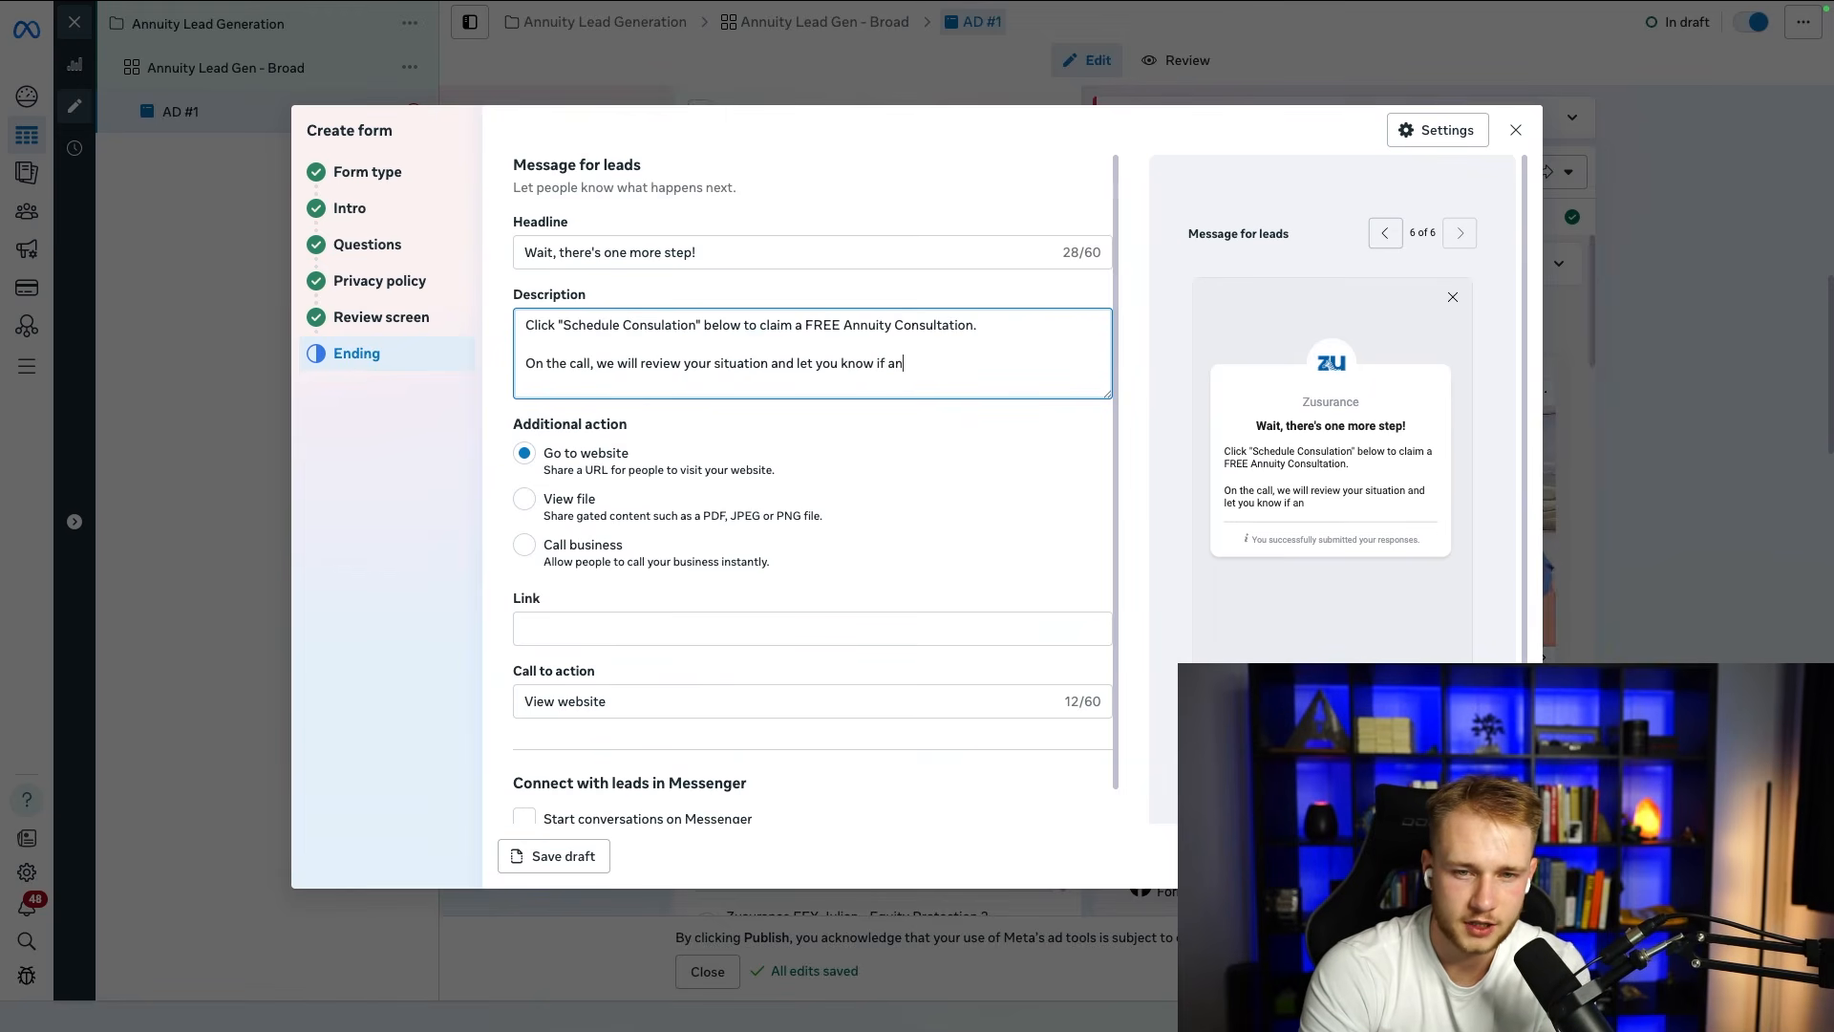
type(" annuity is right")
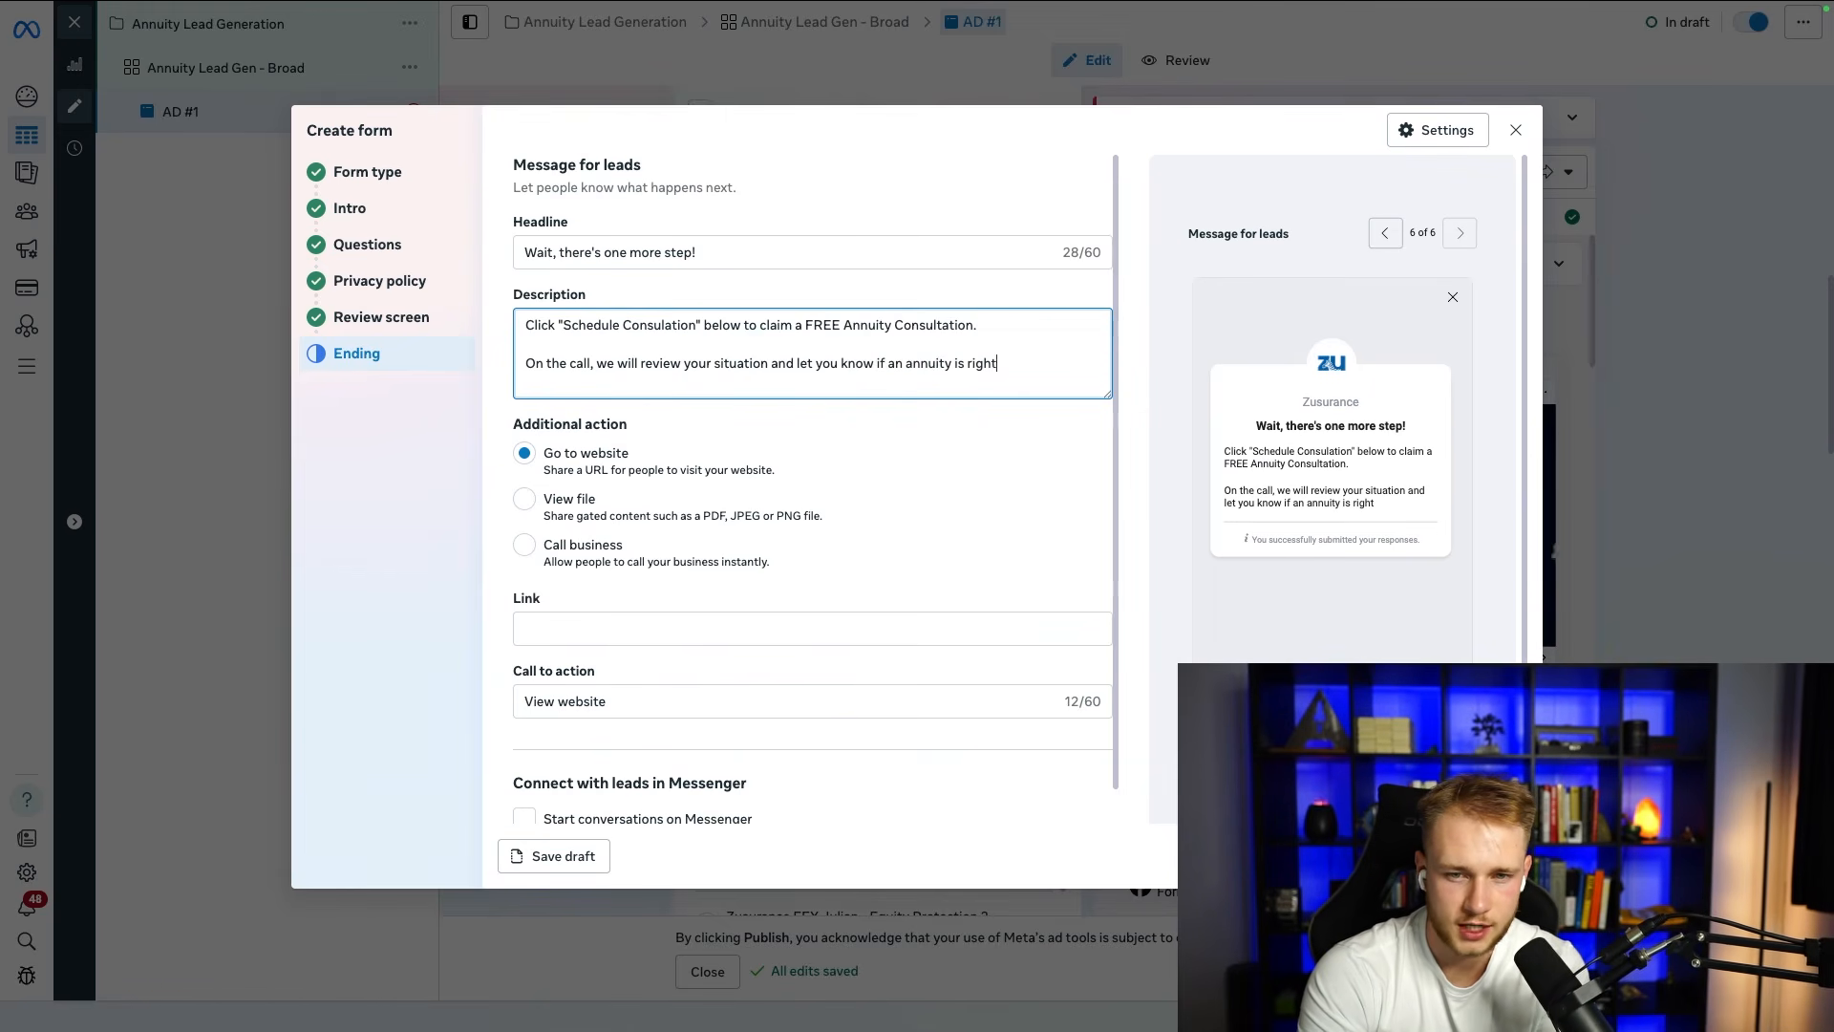
type(" for you!")
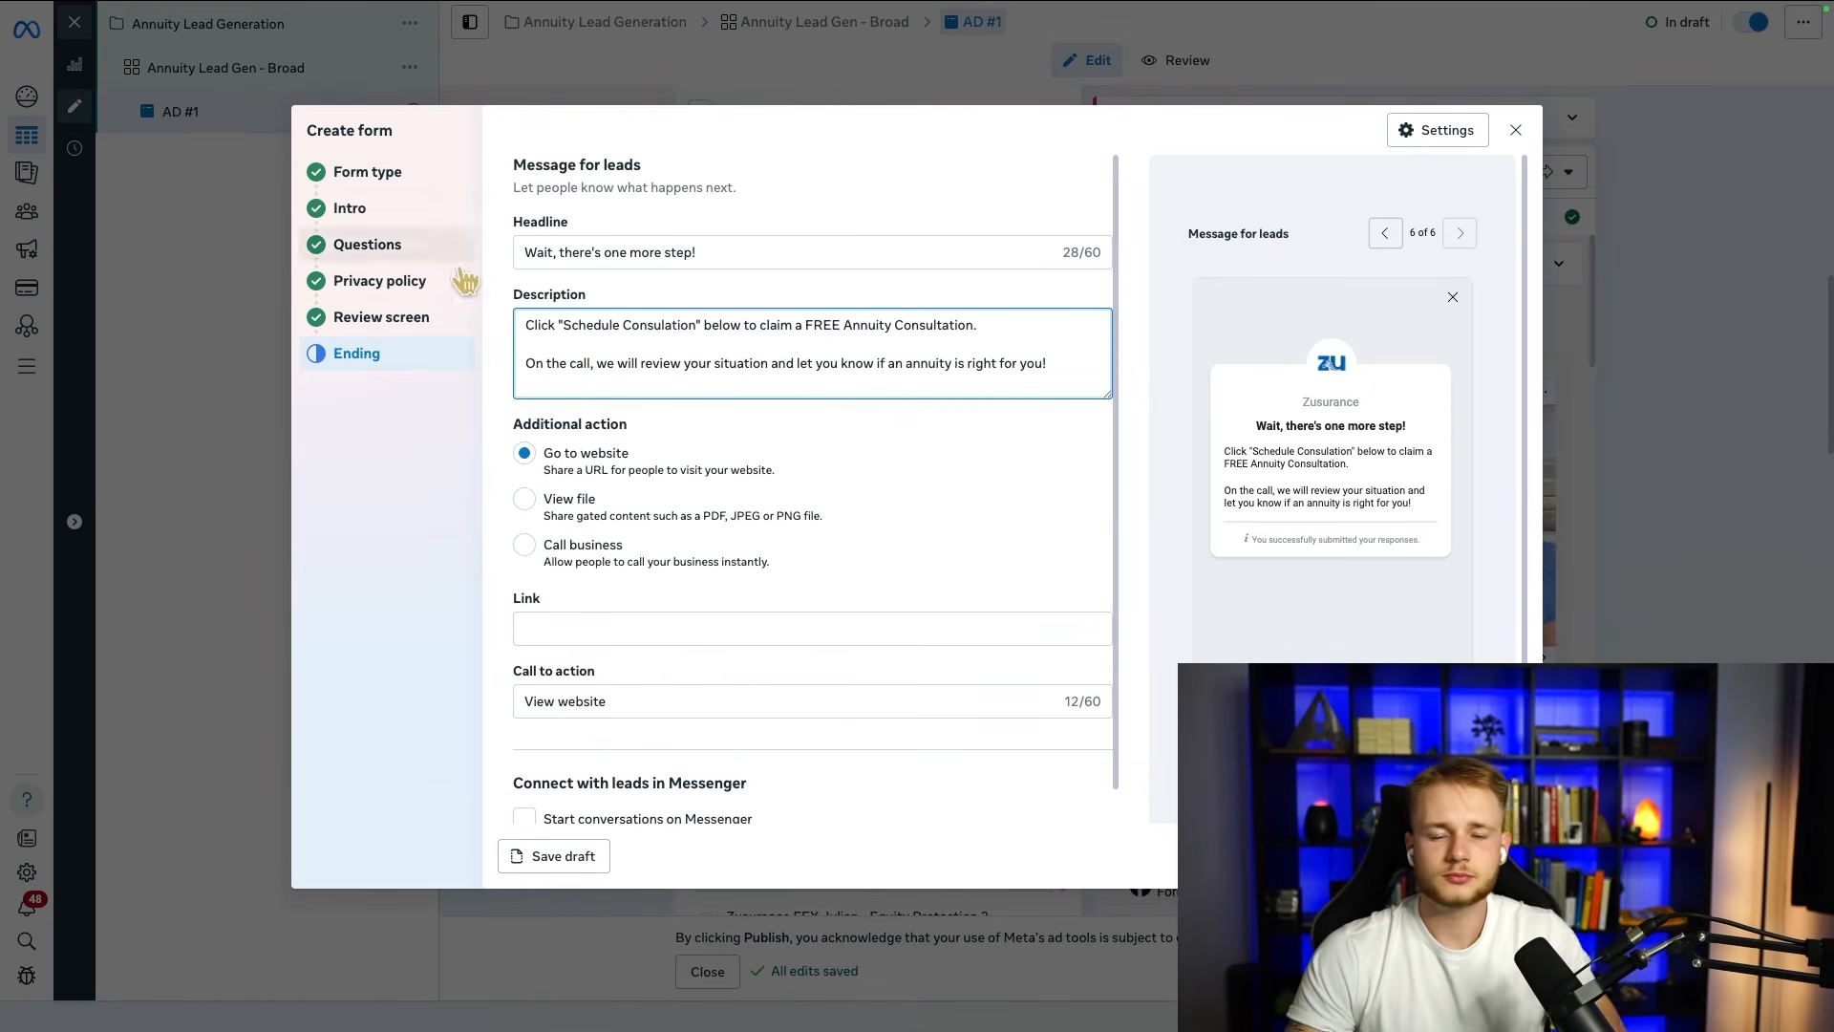
left_click(900, 418)
left_click(877, 374)
left_click_drag(1058, 379, 525, 327)
left_click(635, 343)
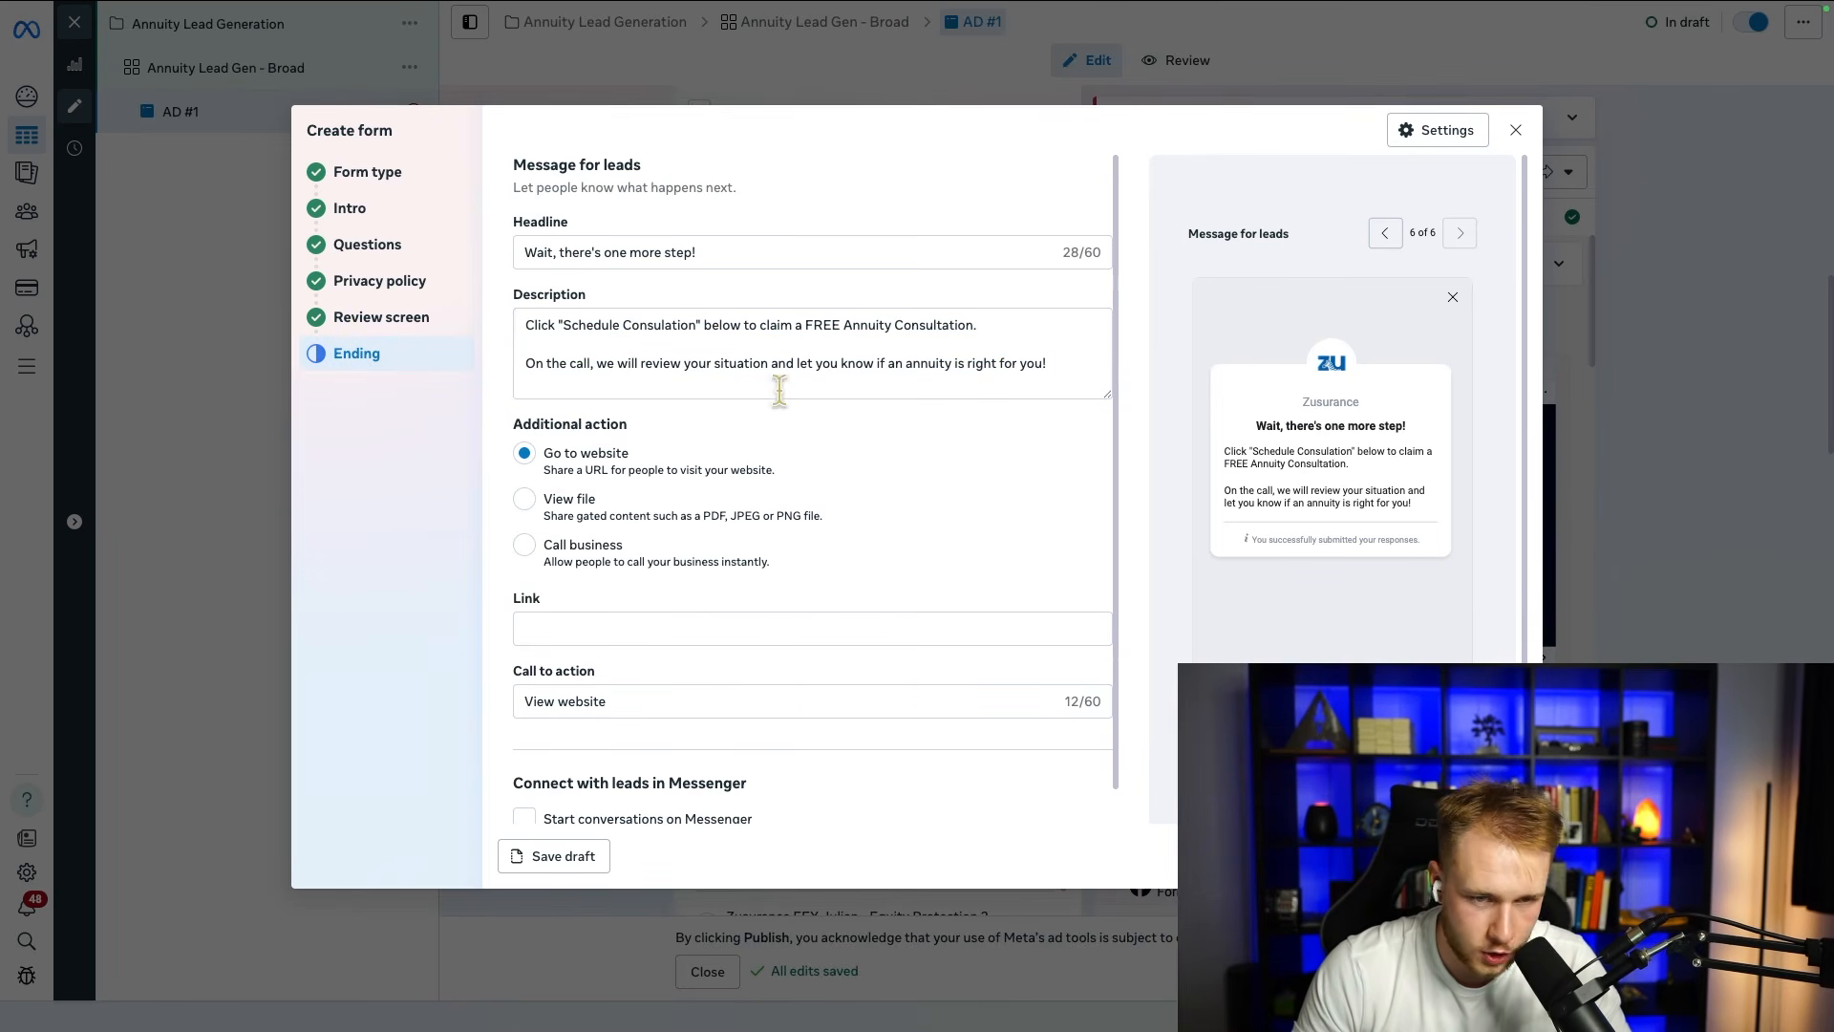
left_click_drag(1051, 366, 496, 315)
left_click(498, 329)
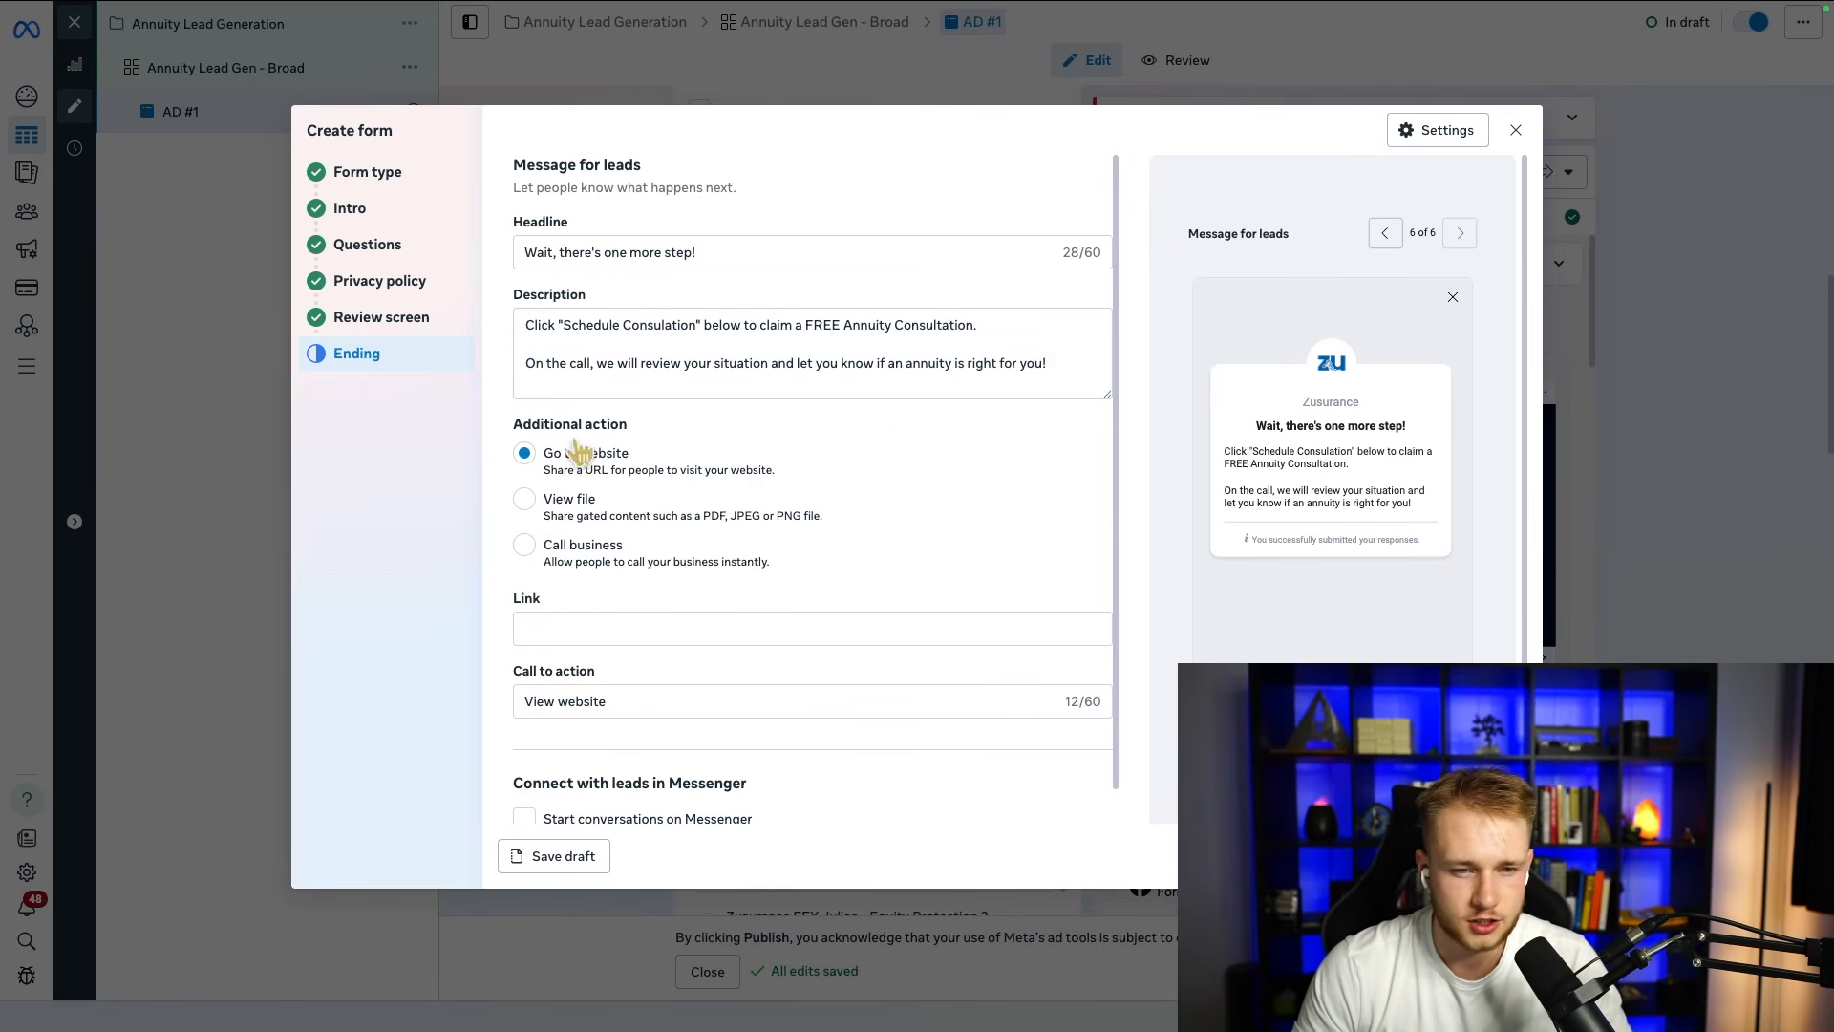
Step: Set the ending's call to action to "Schedule Consultation", without quotation marks
left_click(591, 629)
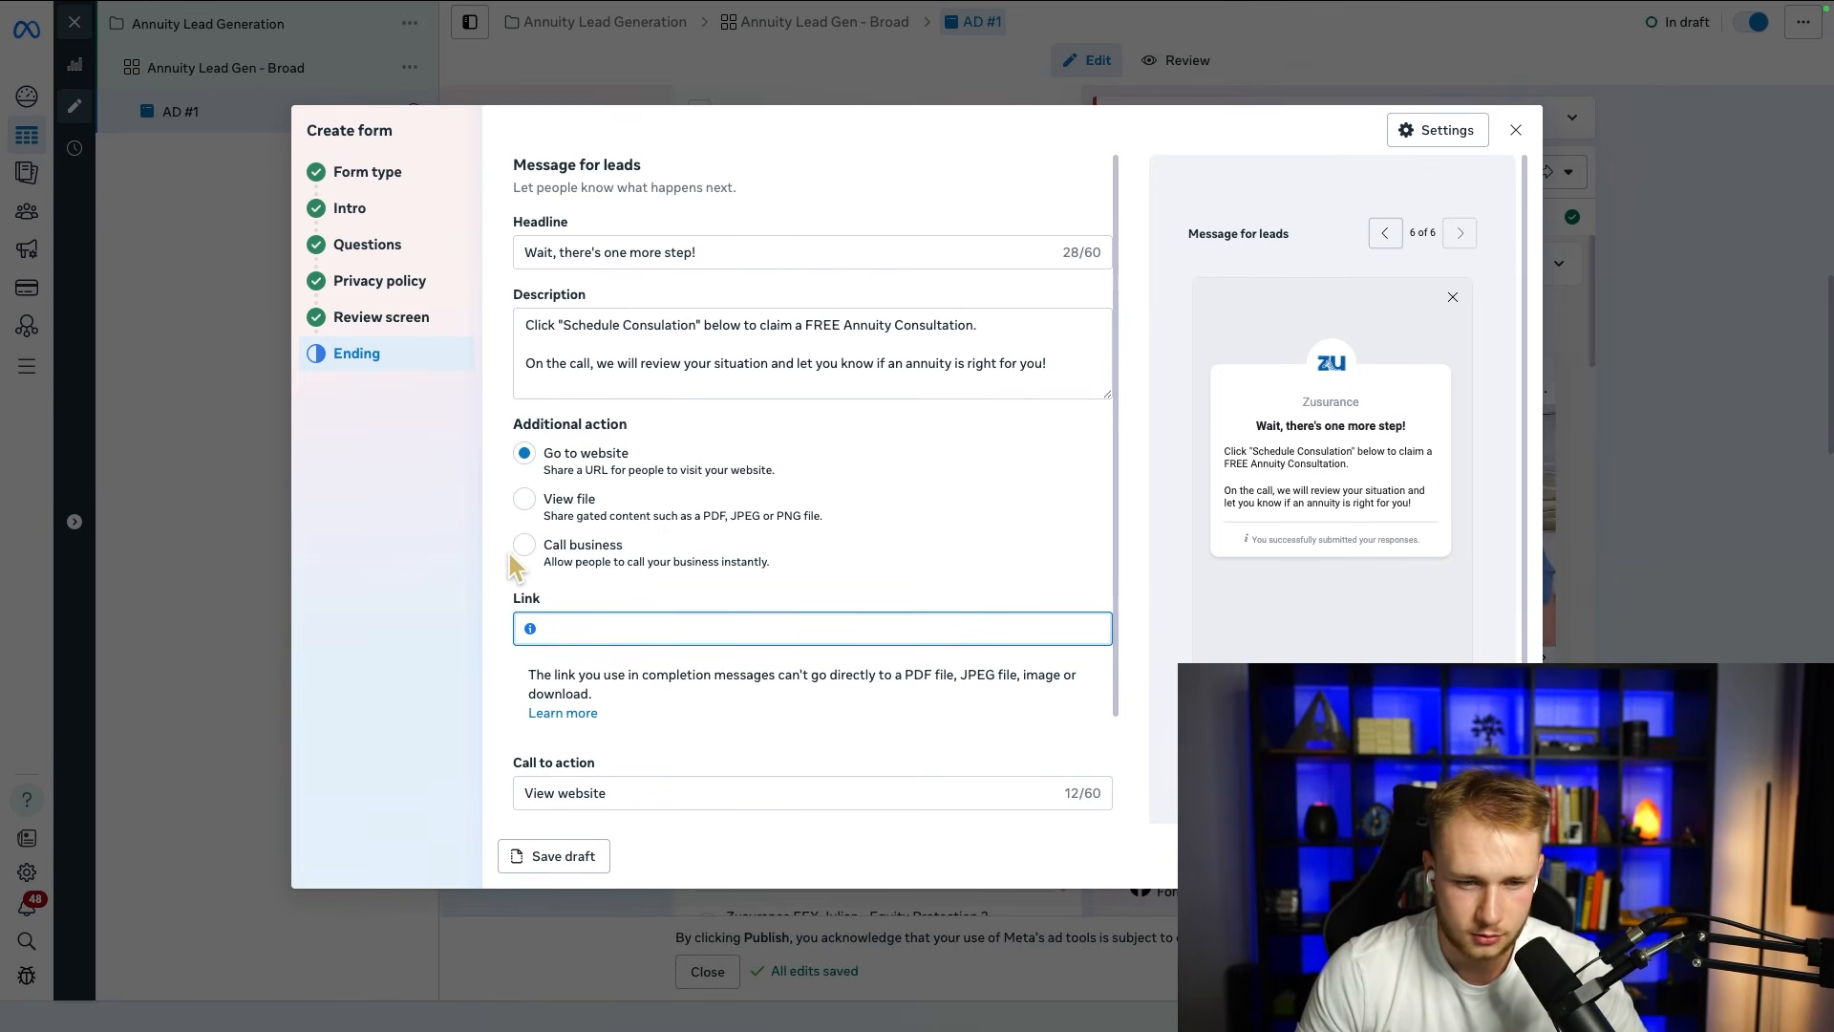
scroll(573, 683, "down", 2)
triple_click(643, 665)
scroll(631, 397, "up", 1)
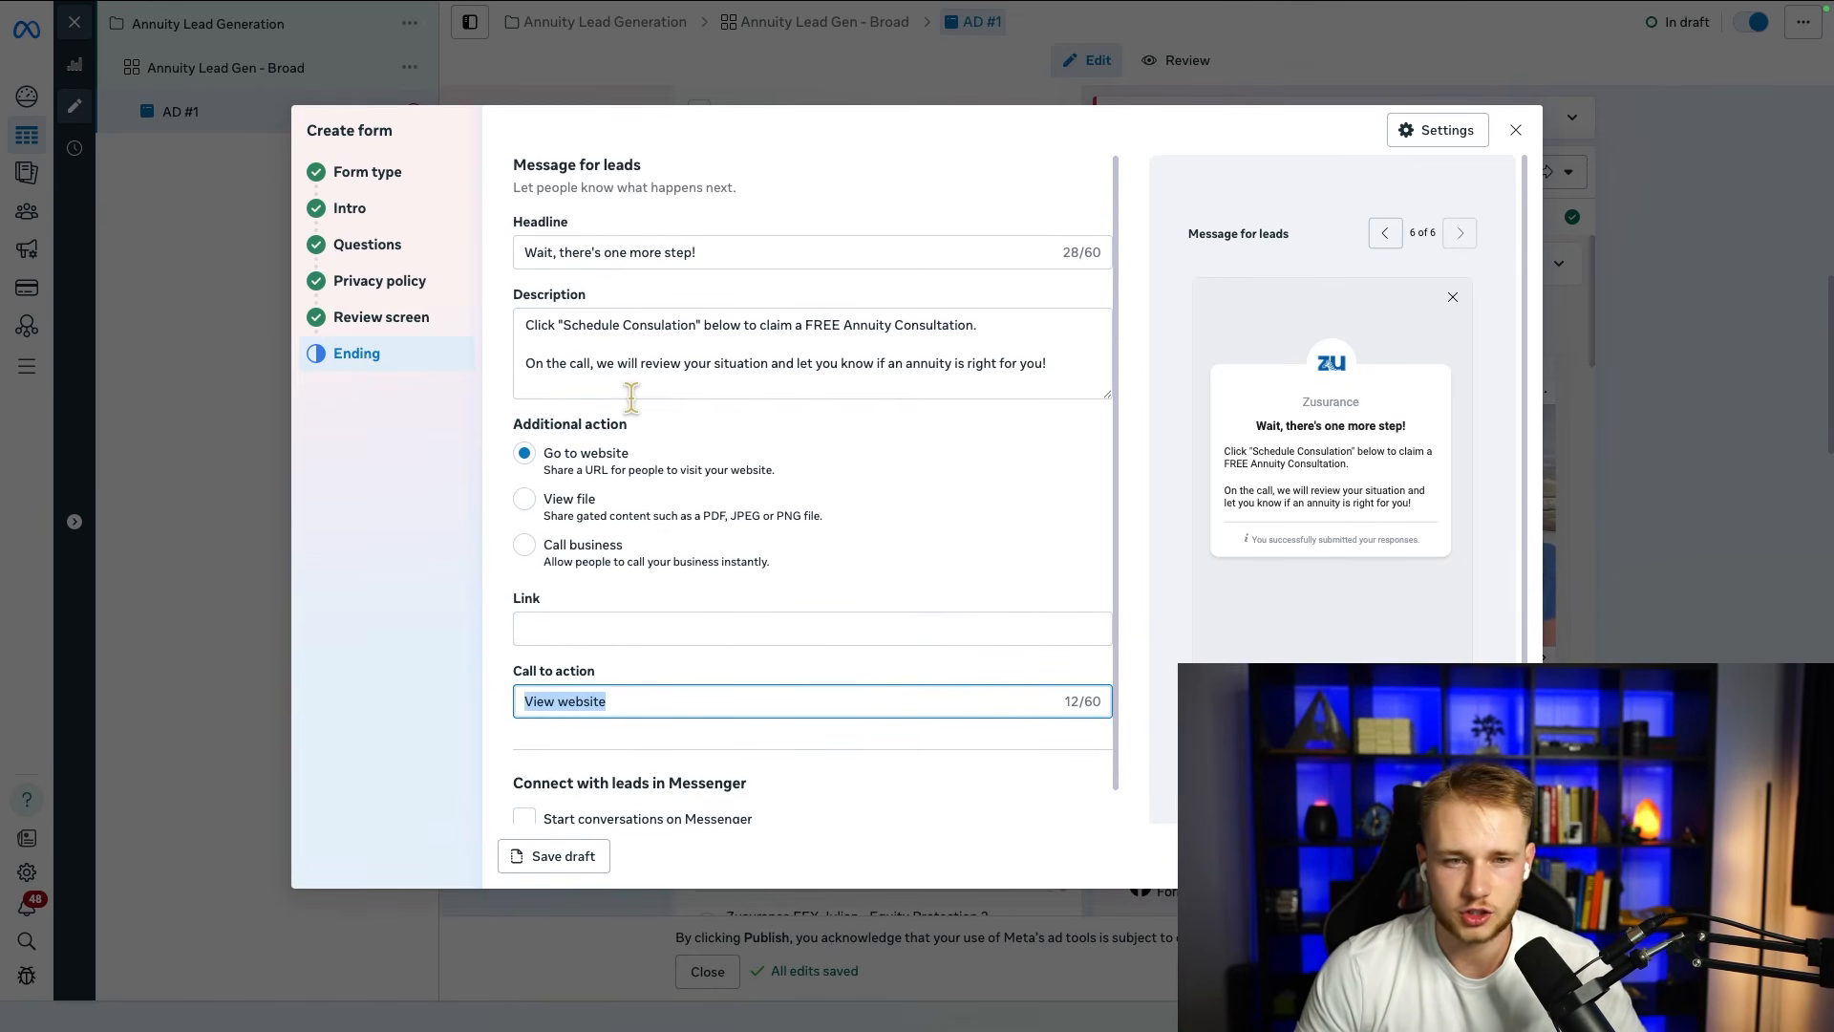
type("\"Schedule")
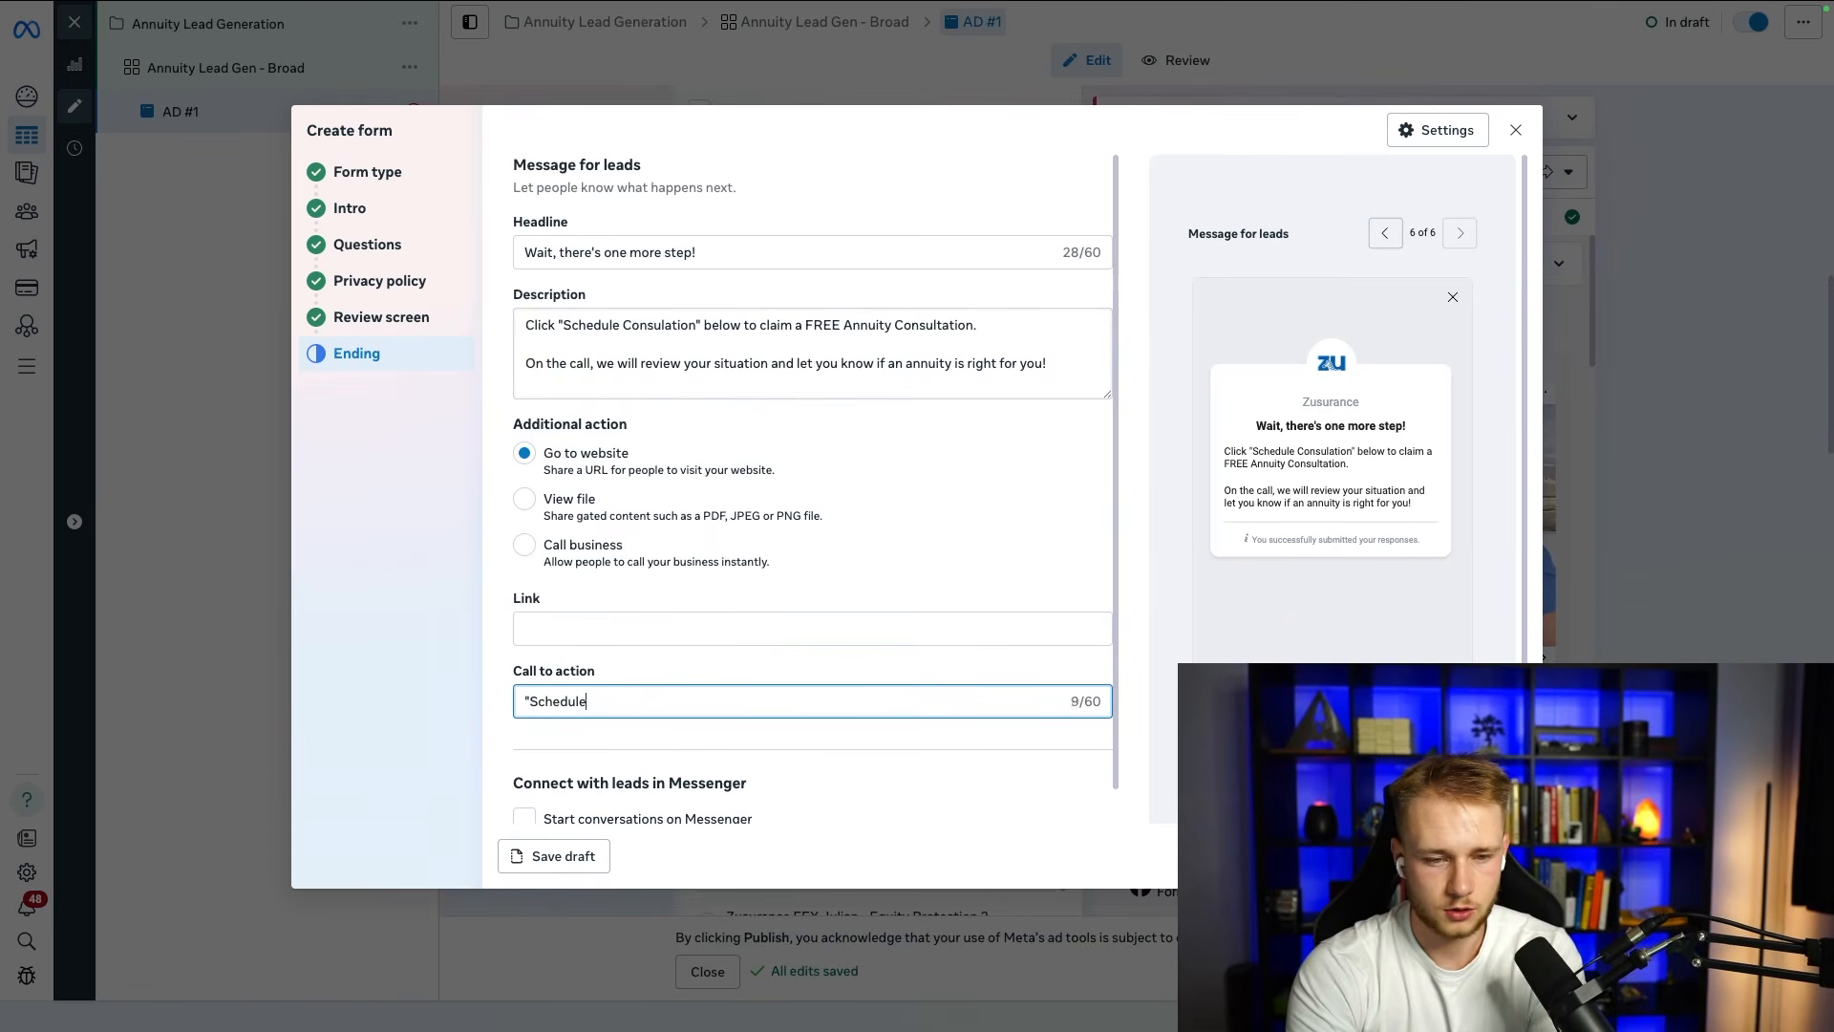
type(" Consultation")
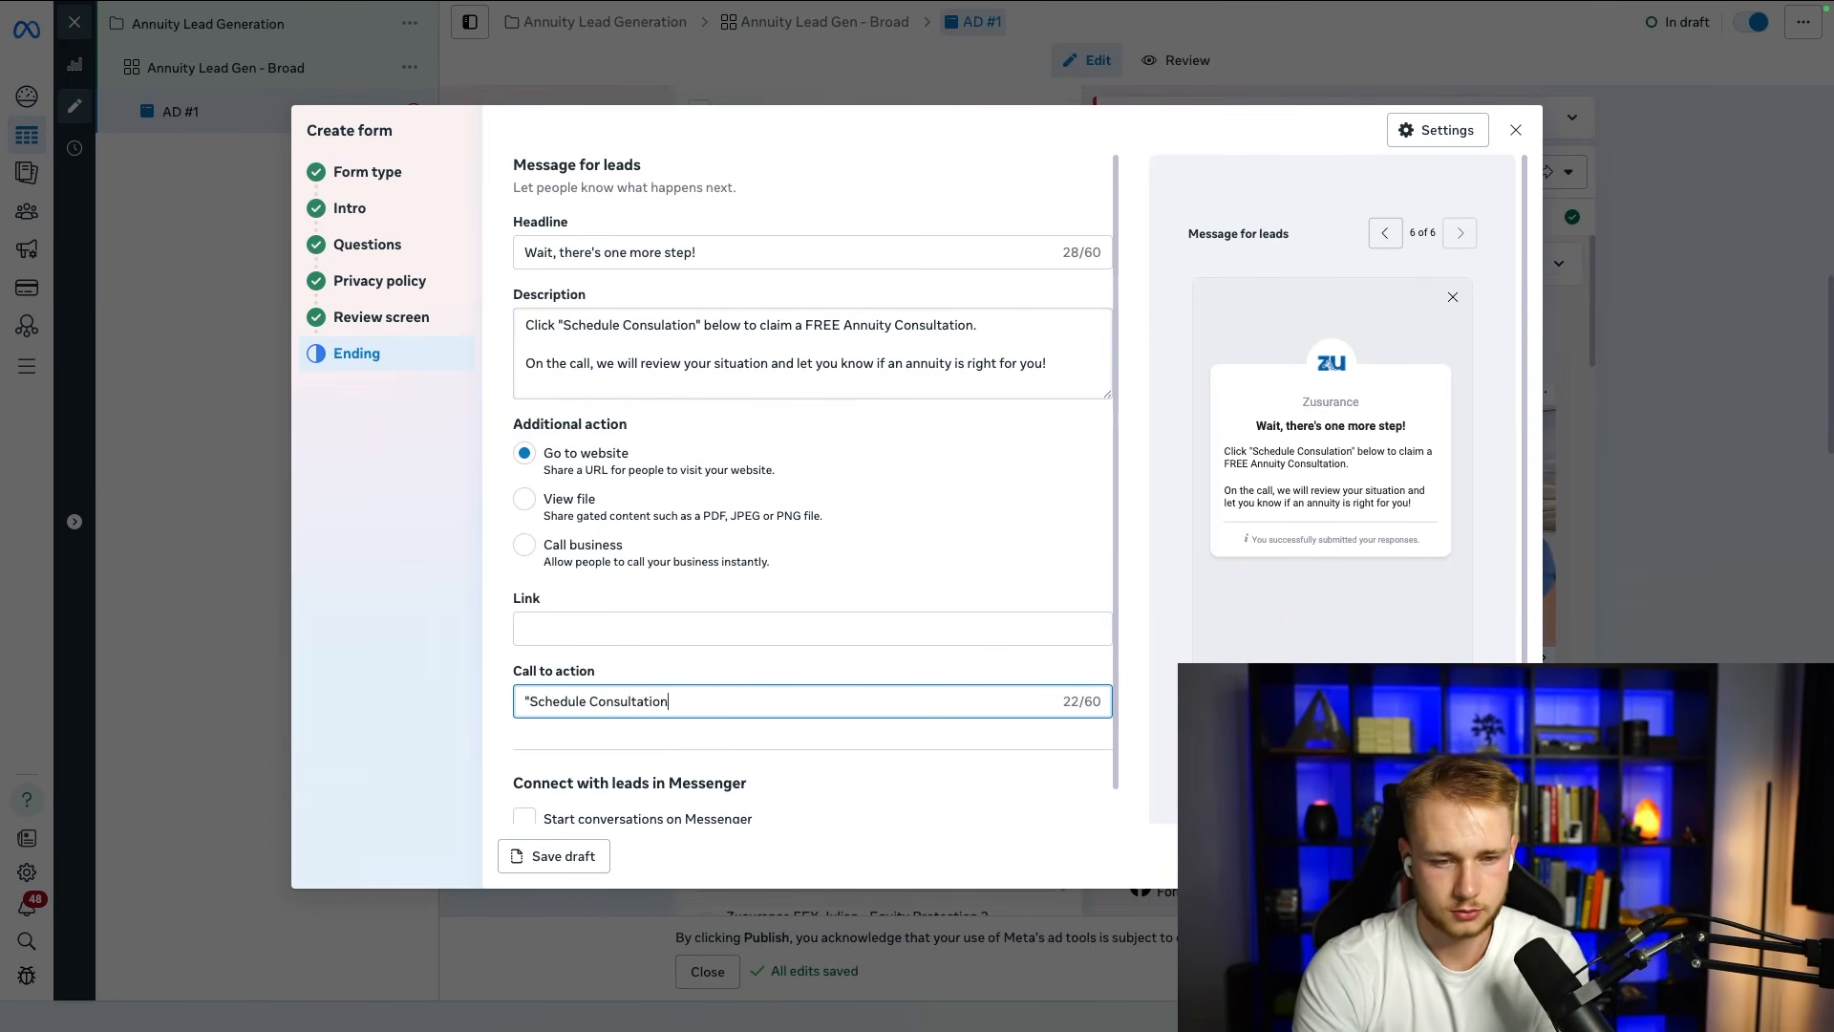
left_click(528, 701)
key("BackSpace")
left_click_drag(489, 652, 569, 549)
scroll(569, 549, "down", 1)
left_click(777, 588)
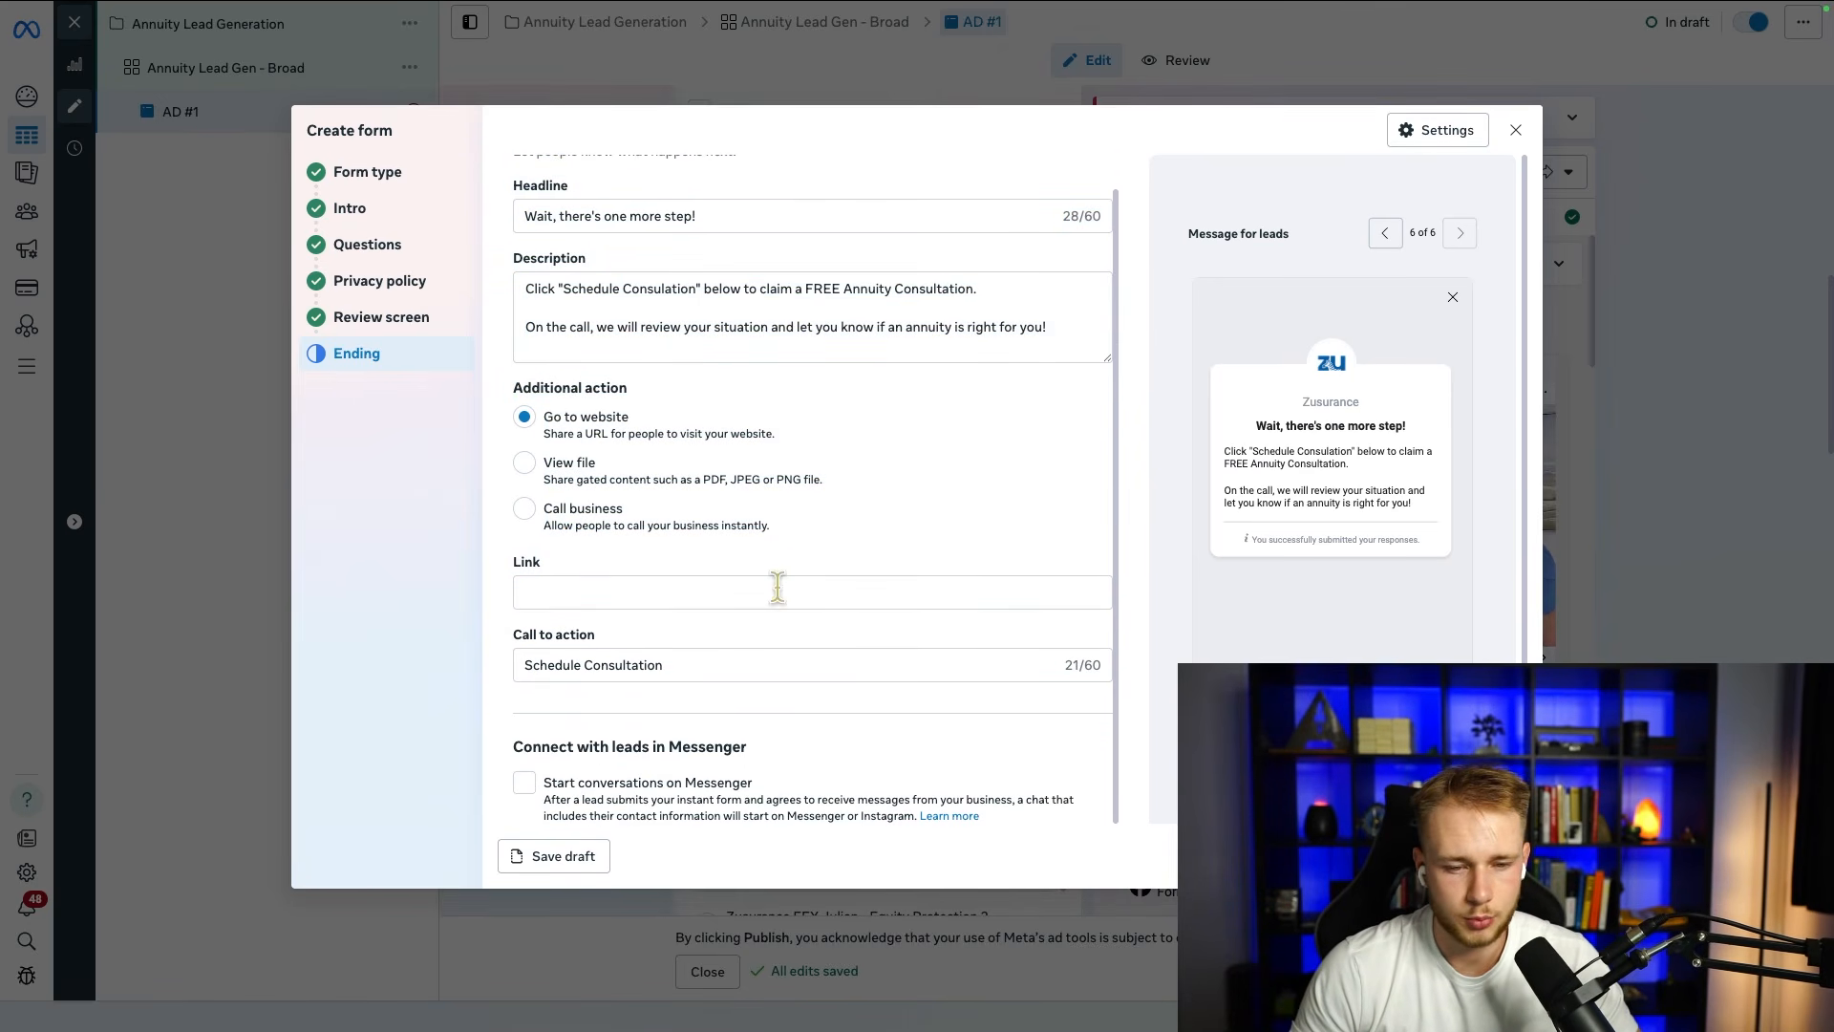
left_click(881, 595)
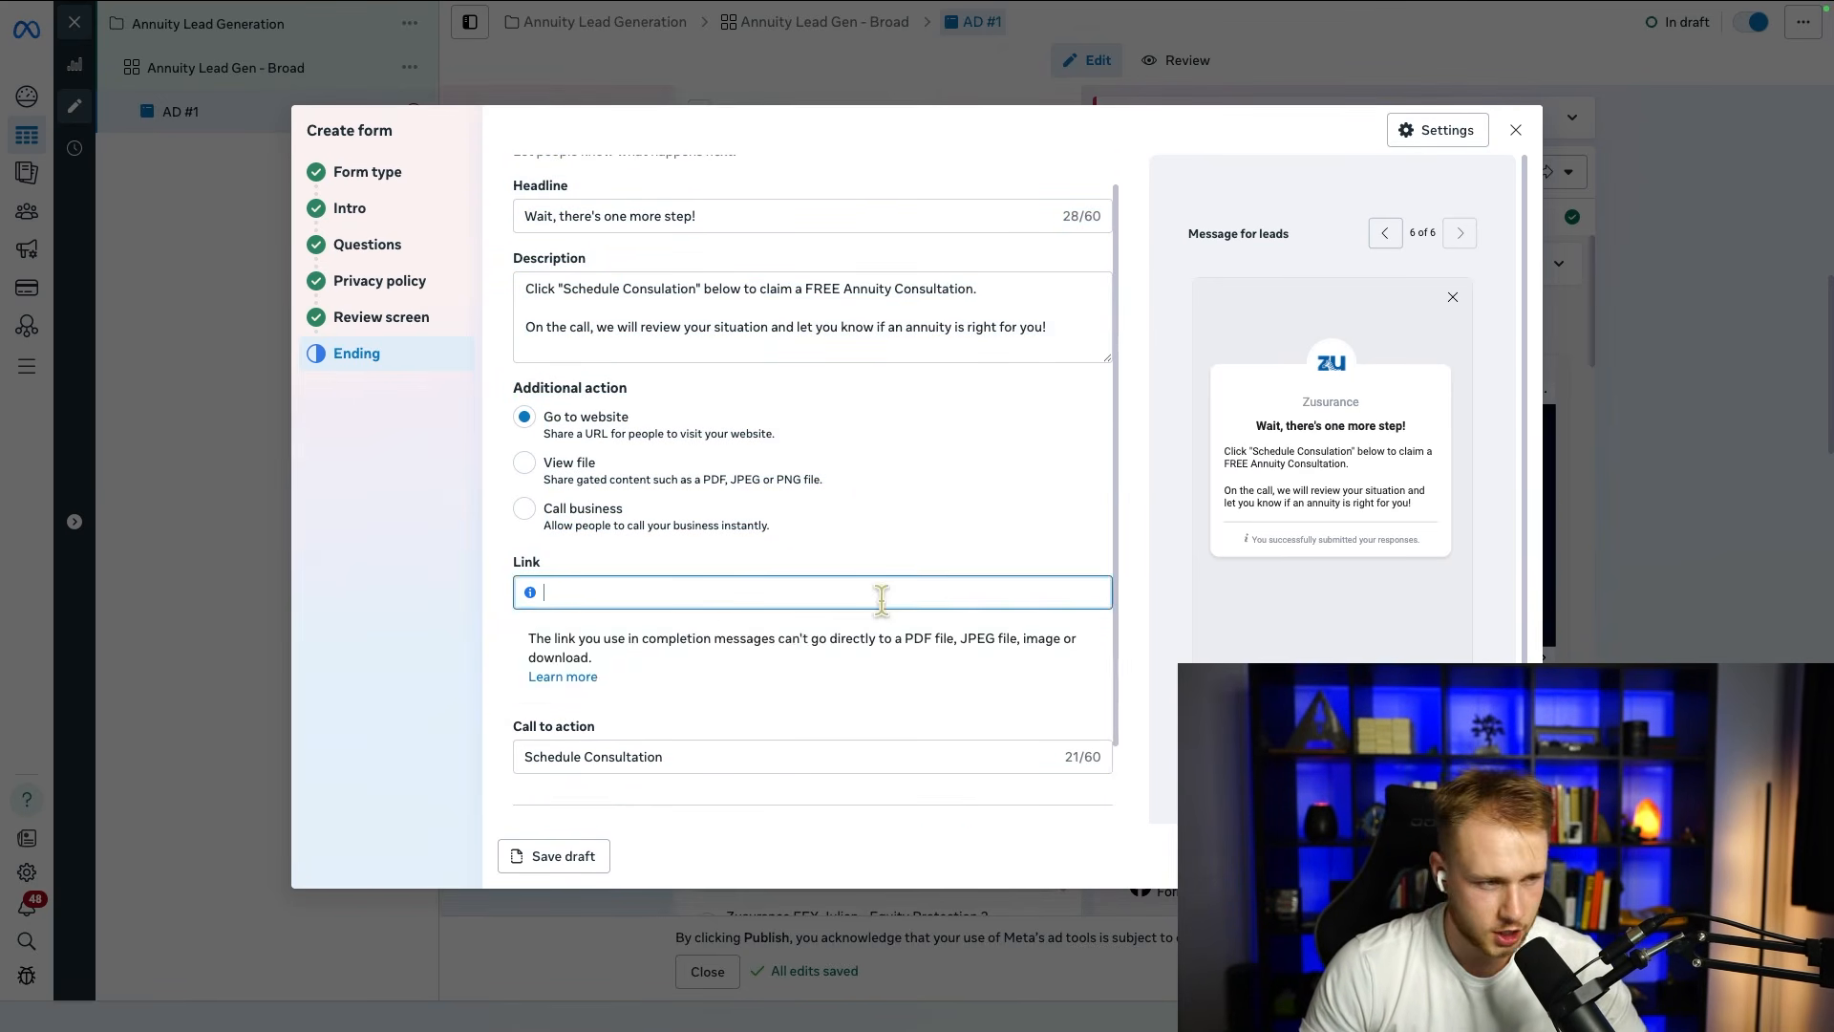
left_click(1184, 433)
left_click(865, 588)
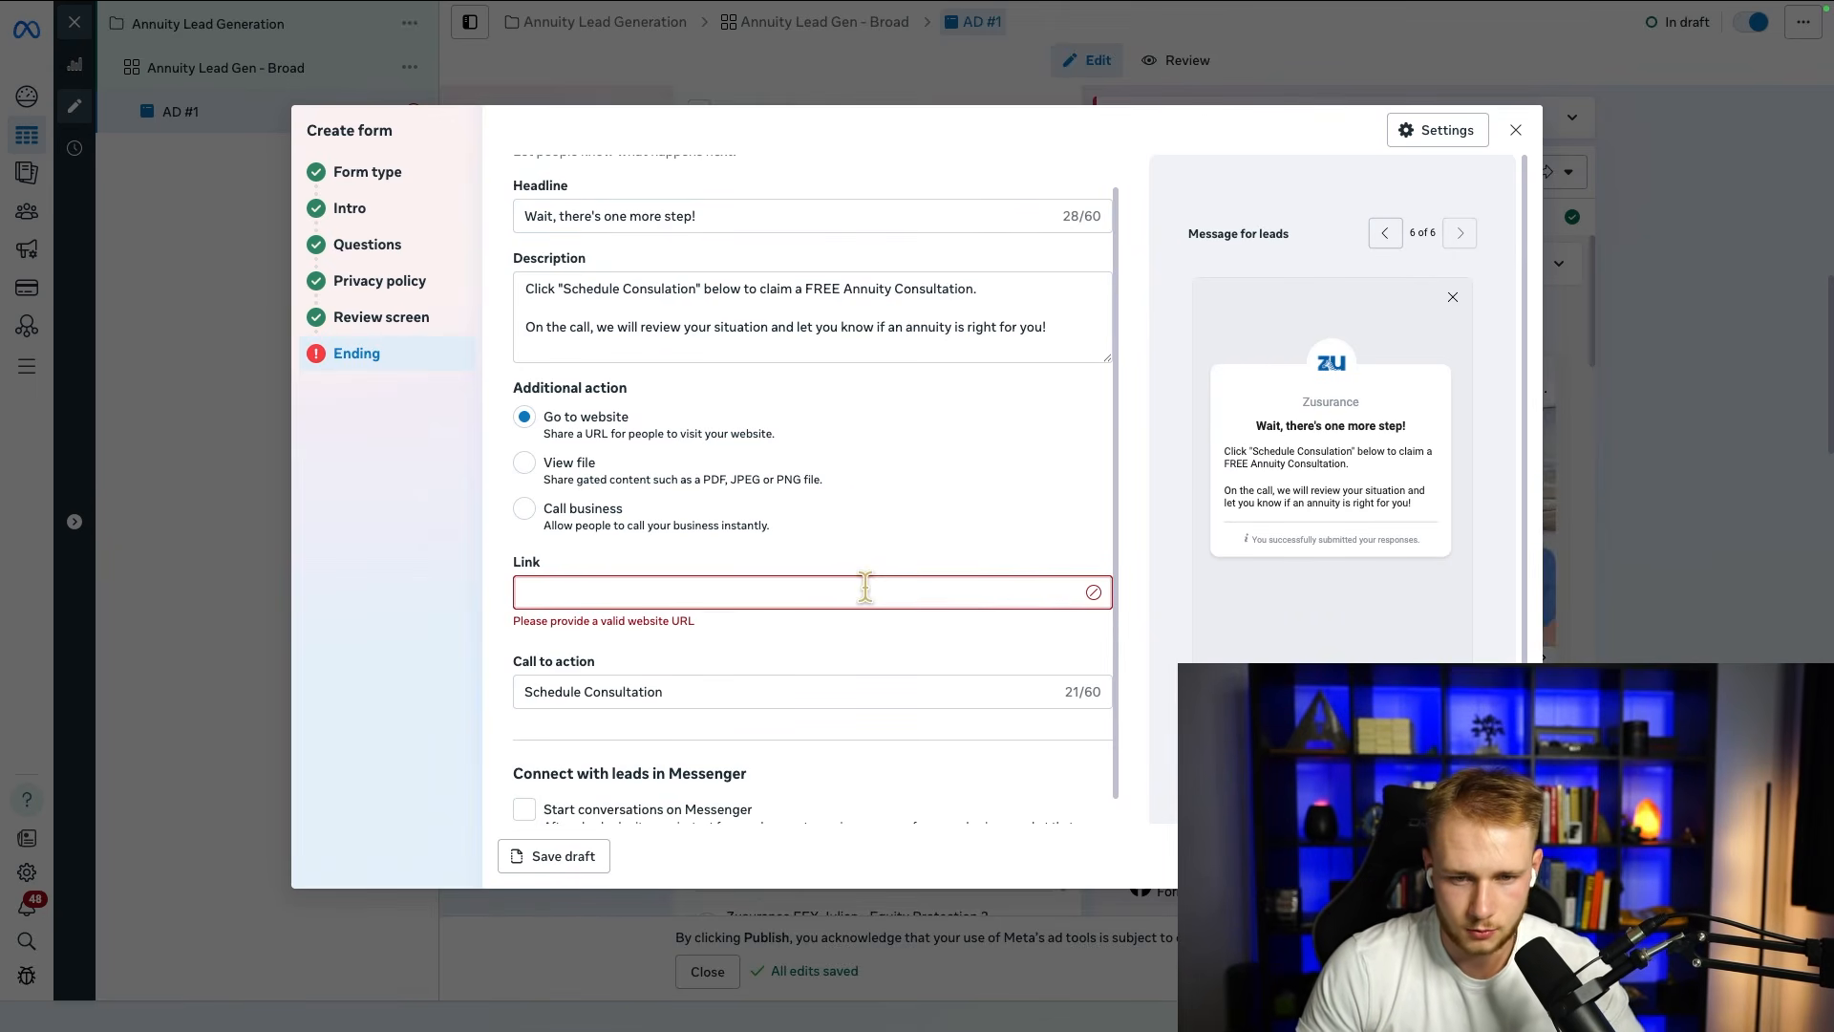
type("www.google.com")
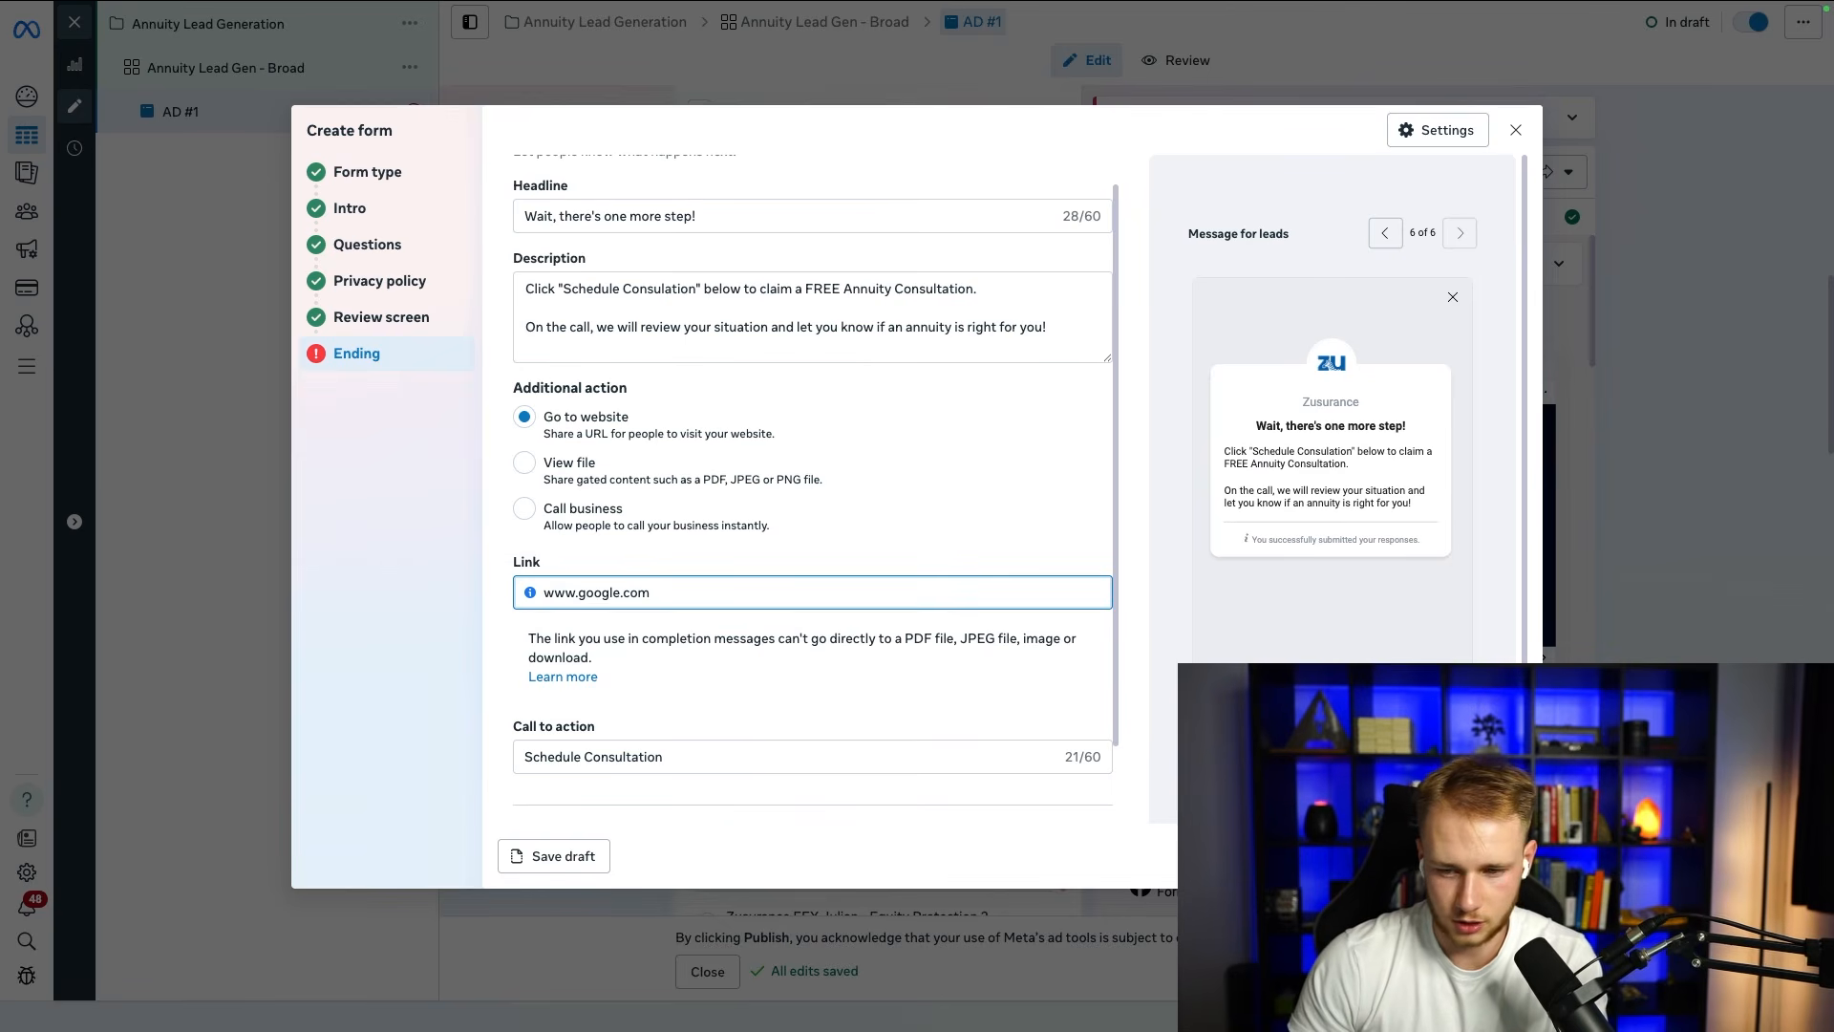
left_click(1400, 427)
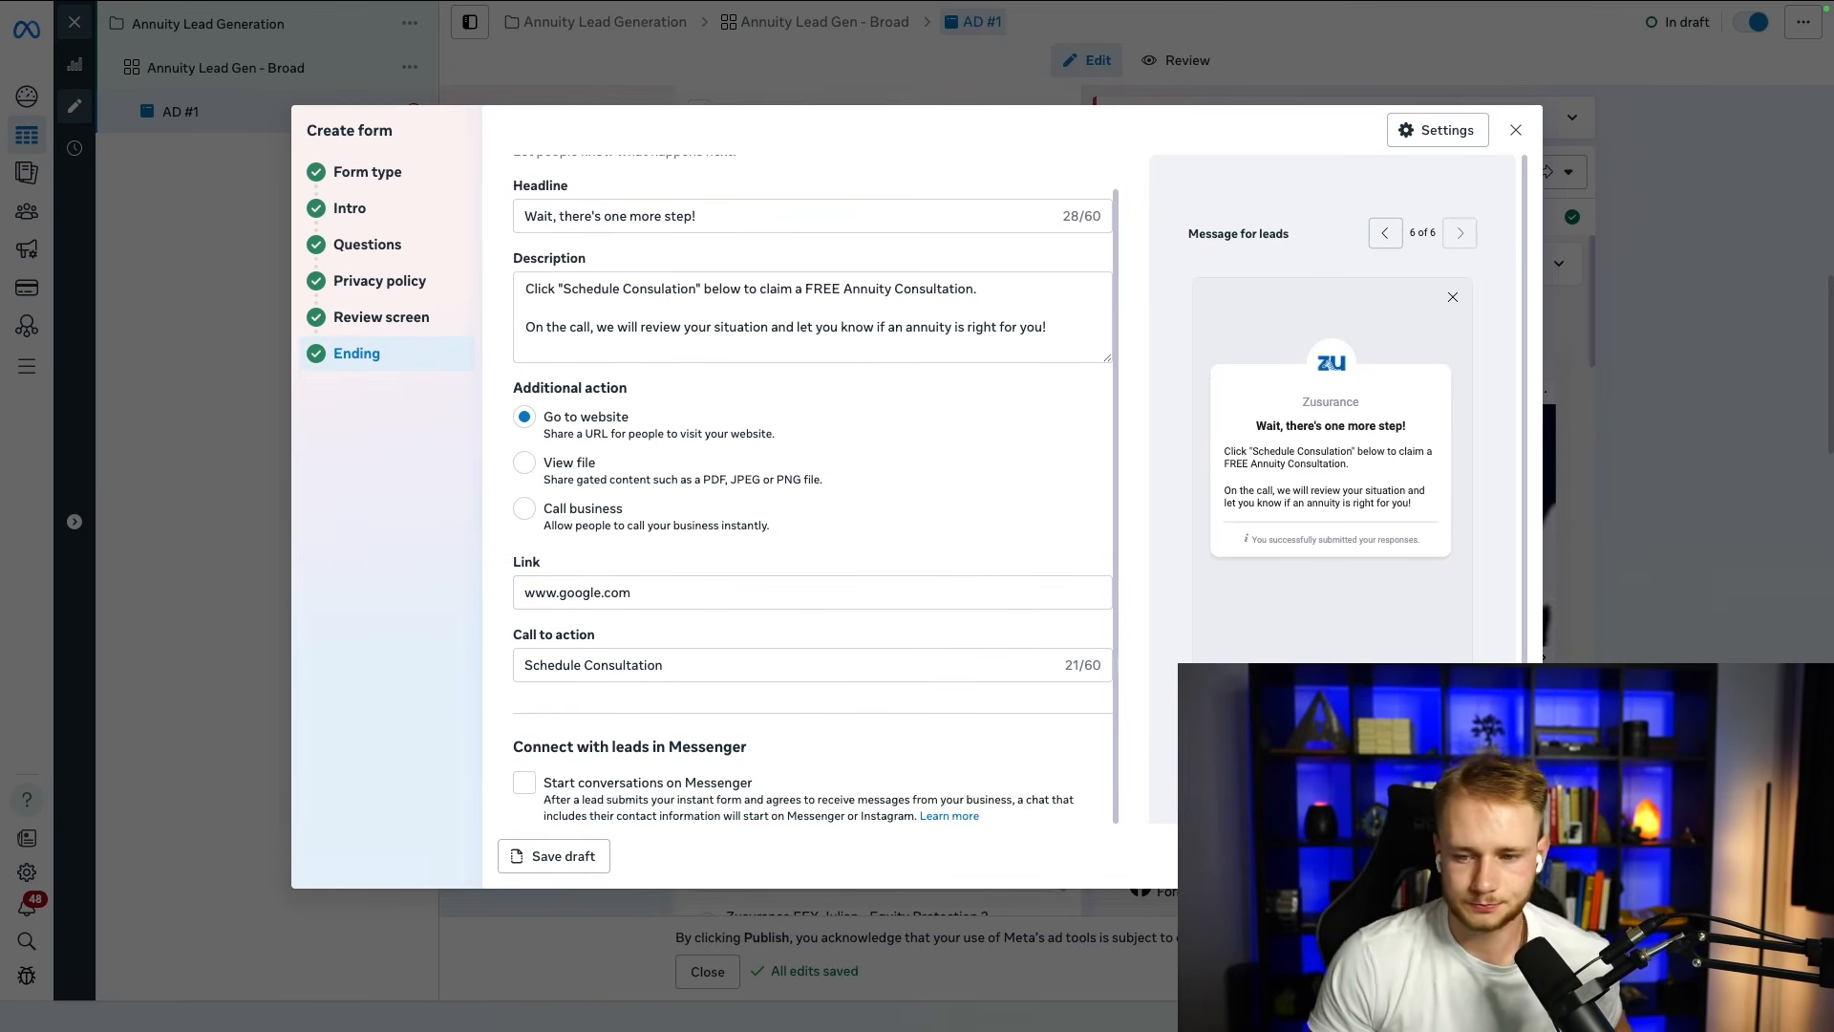
Step: Create the completed instant form and look over the AD #1 setup for remaining issues
left_click(1475, 856)
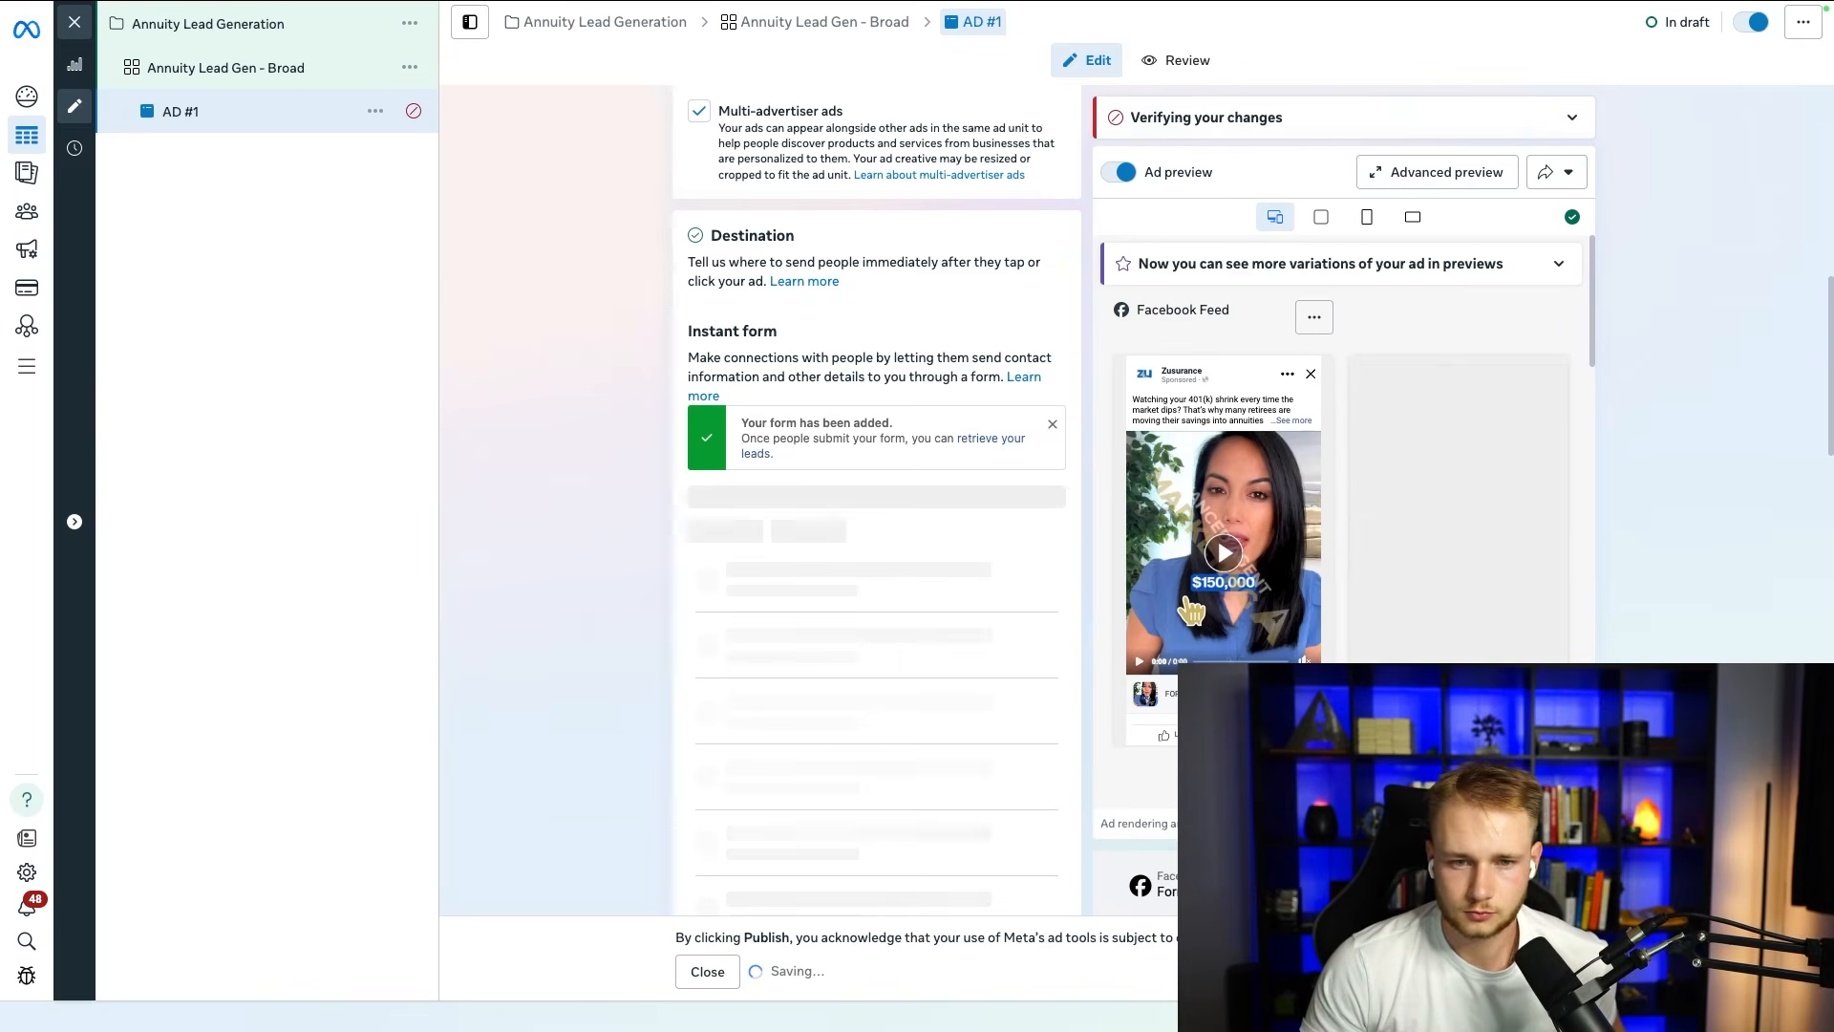
scroll(923, 627, "down", 2)
scroll(781, 577, "up", 11)
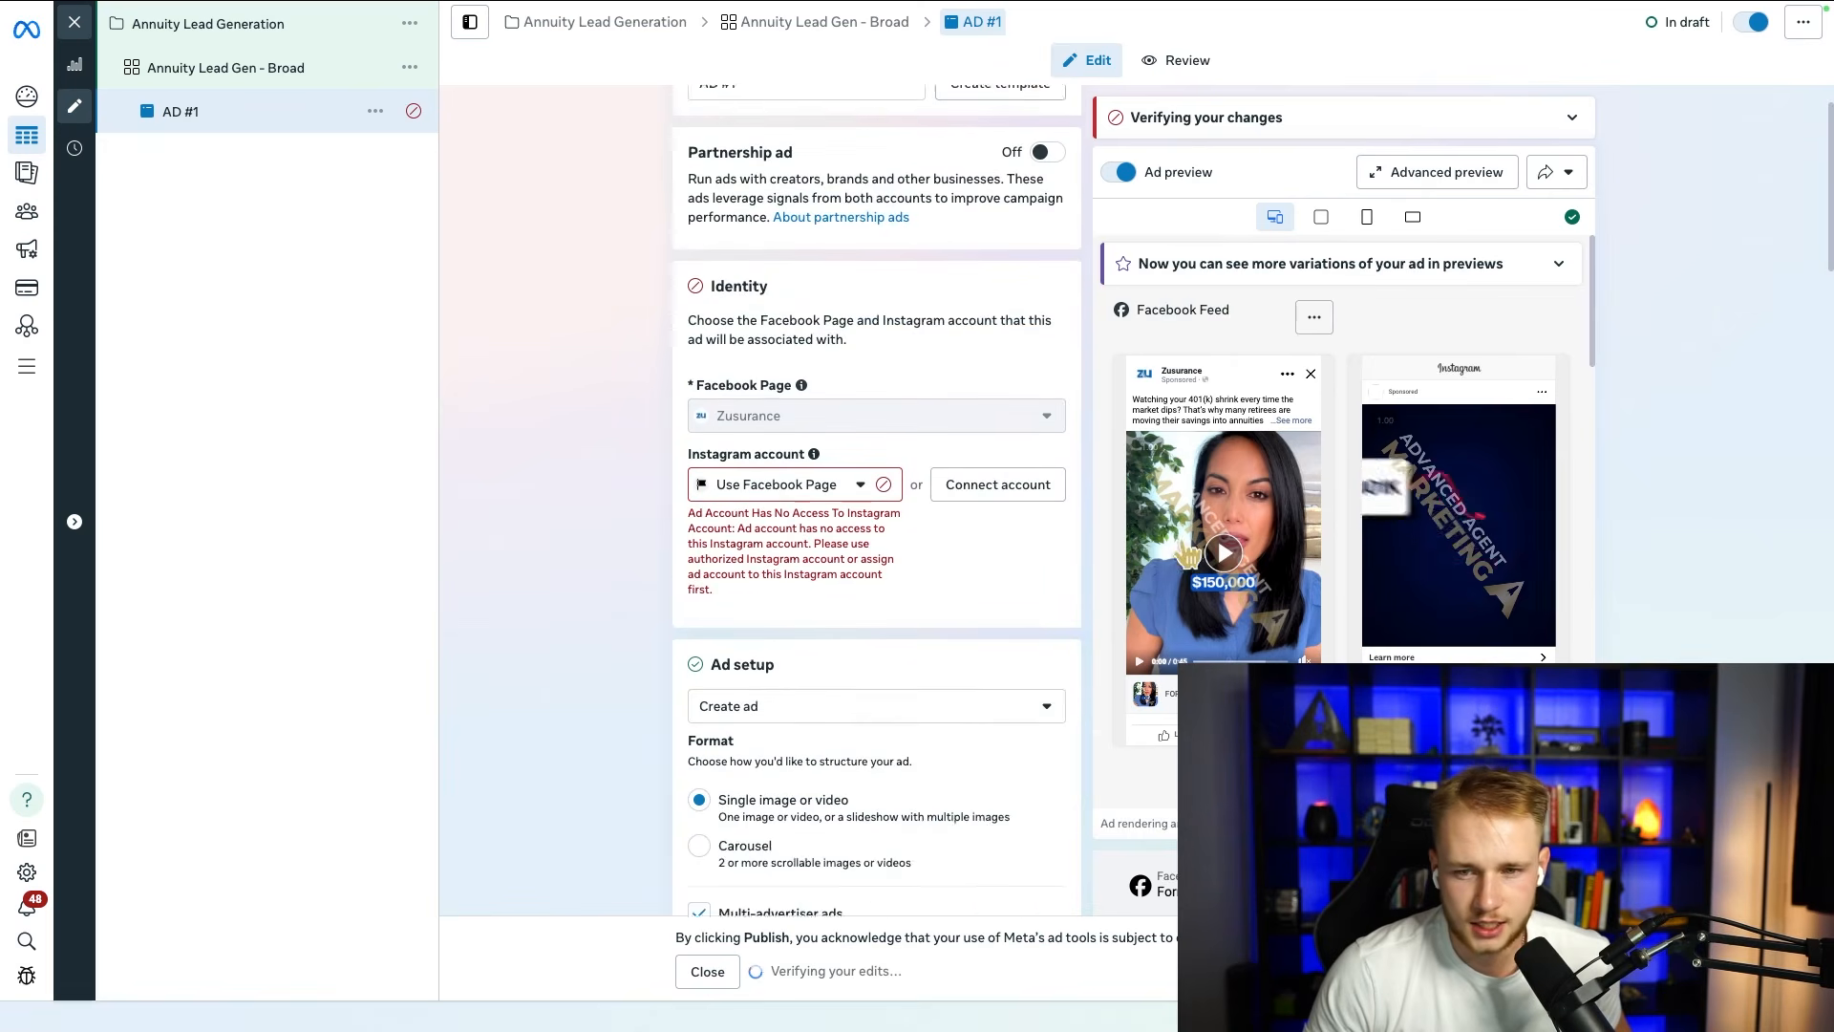